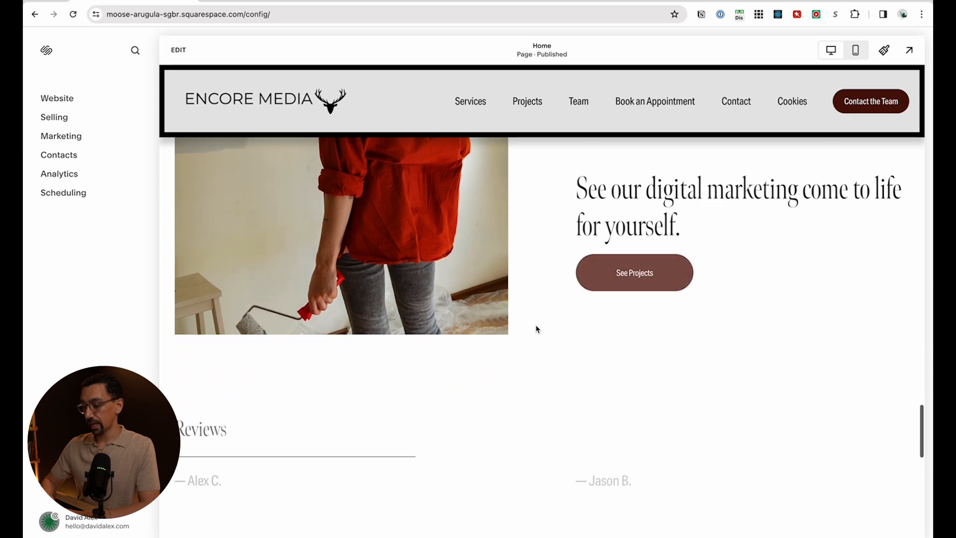
Move the Cookies page out of the main navigation into the Not Linked section
scroll(537, 329, "down", 8)
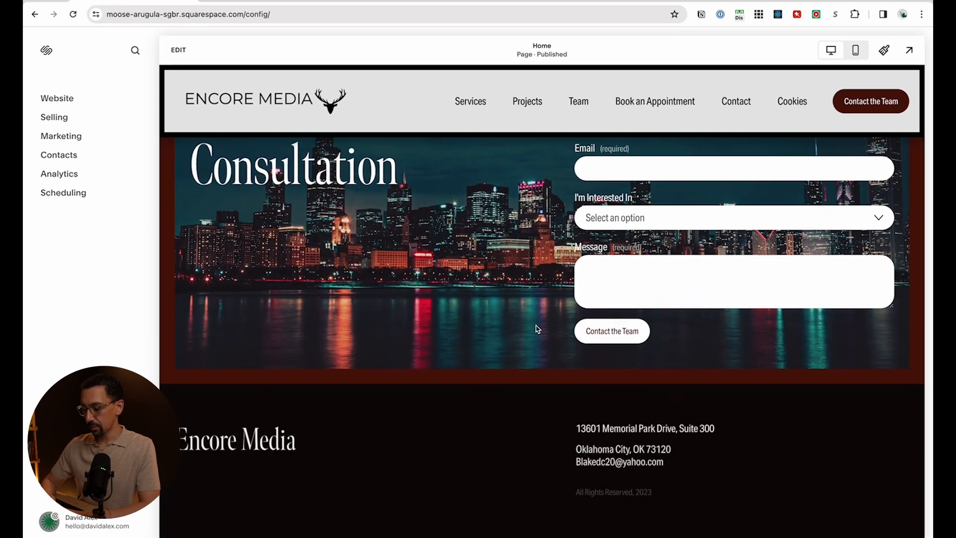
scroll(537, 329, "up", 6)
scroll(537, 329, "up", 20)
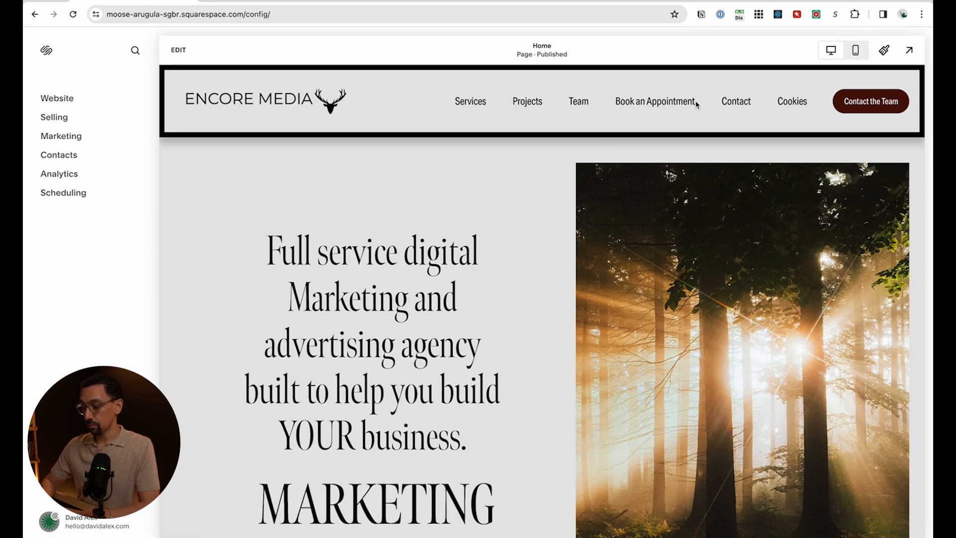
left_click(793, 102)
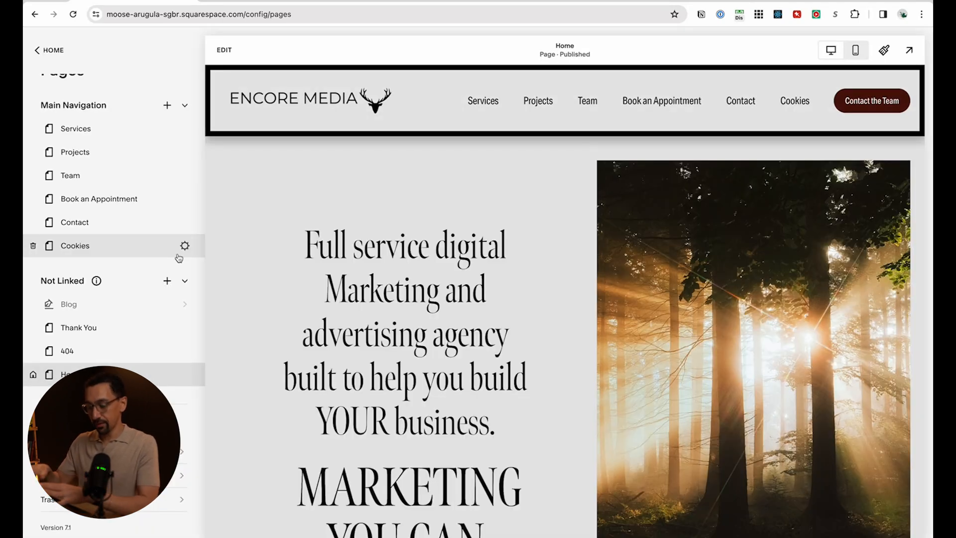
left_click_drag(131, 243, 109, 311)
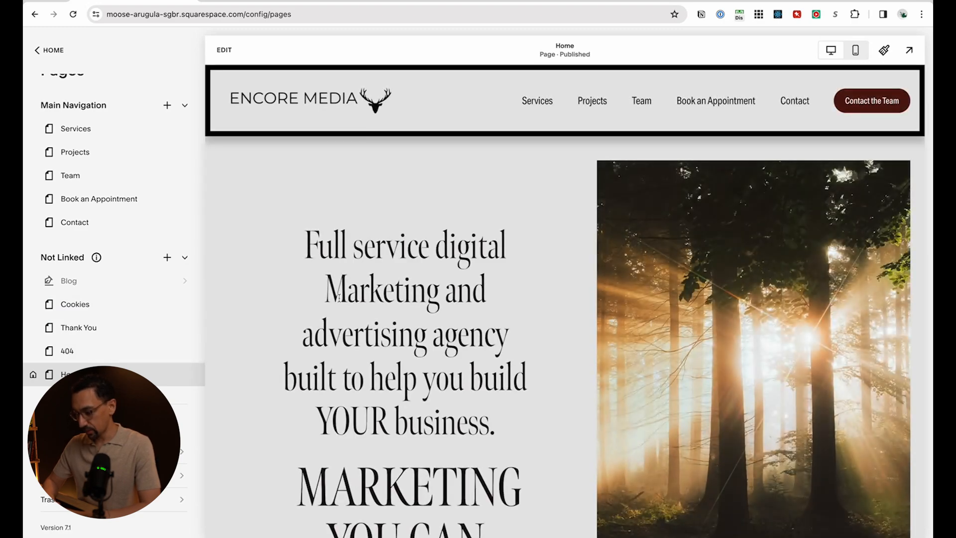
scroll(339, 298, "down", 5)
scroll(339, 297, "up", 5)
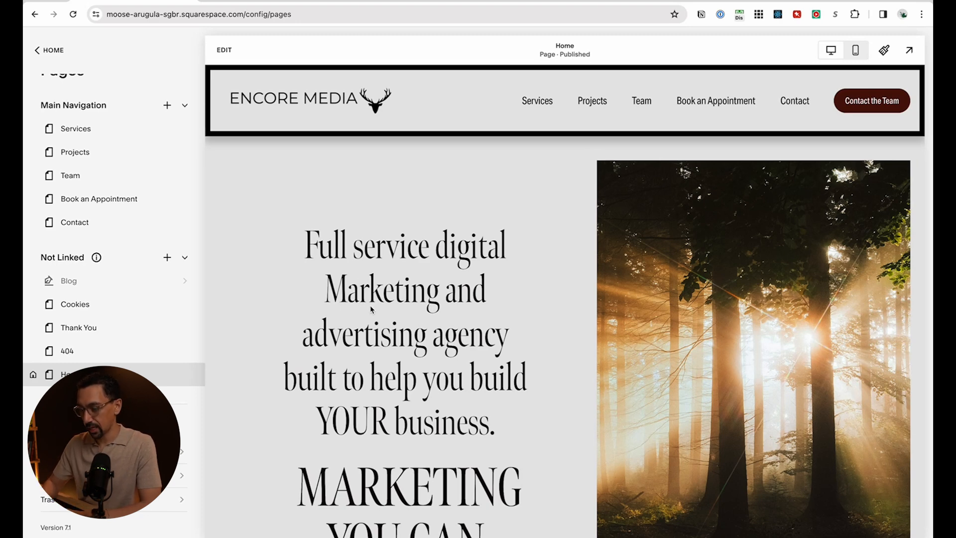
Try to open scalecreativewireframes.squarespace.com/config in a new browser tab
key("ctrl+t")
type("scalecreativewireframes.squarespace.com/config")
key("Return")
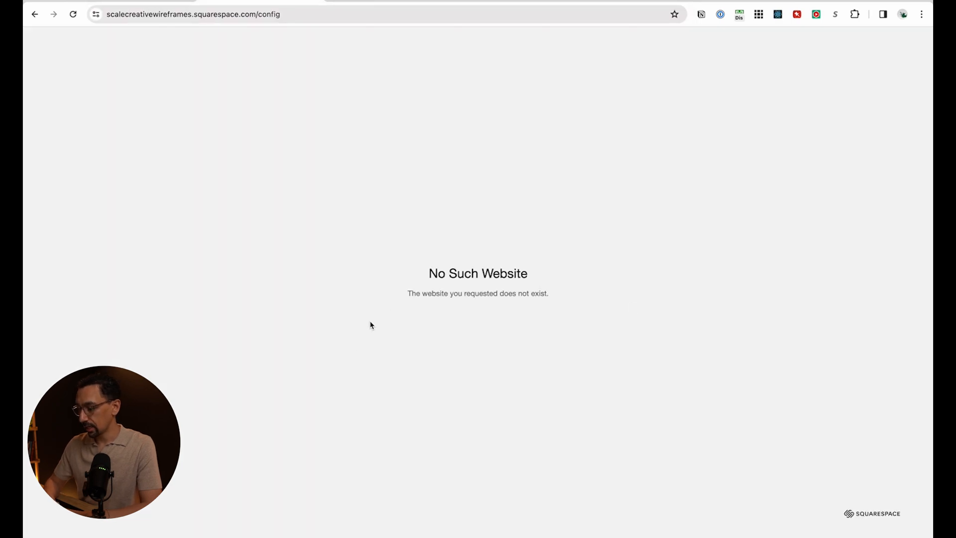
Open the scale-creative-wireframes site's pages and copy the page data of Design Page Main
left_click(219, 16)
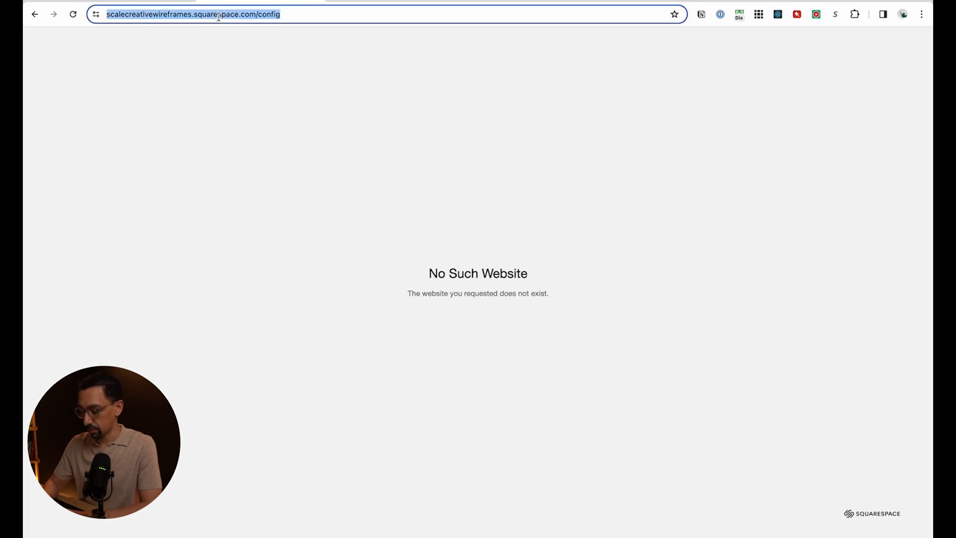
type("acc")
key("Return")
left_click(187, 313)
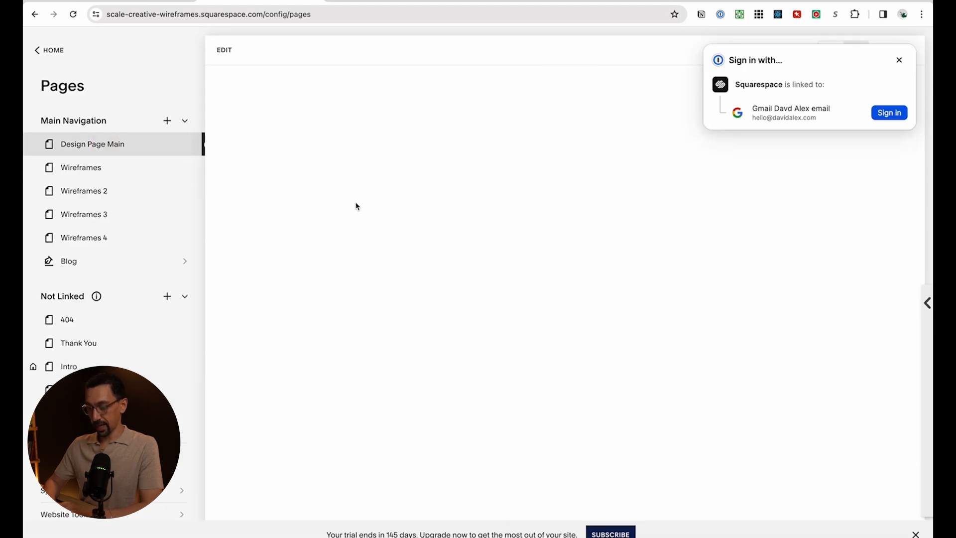
left_click(197, 145)
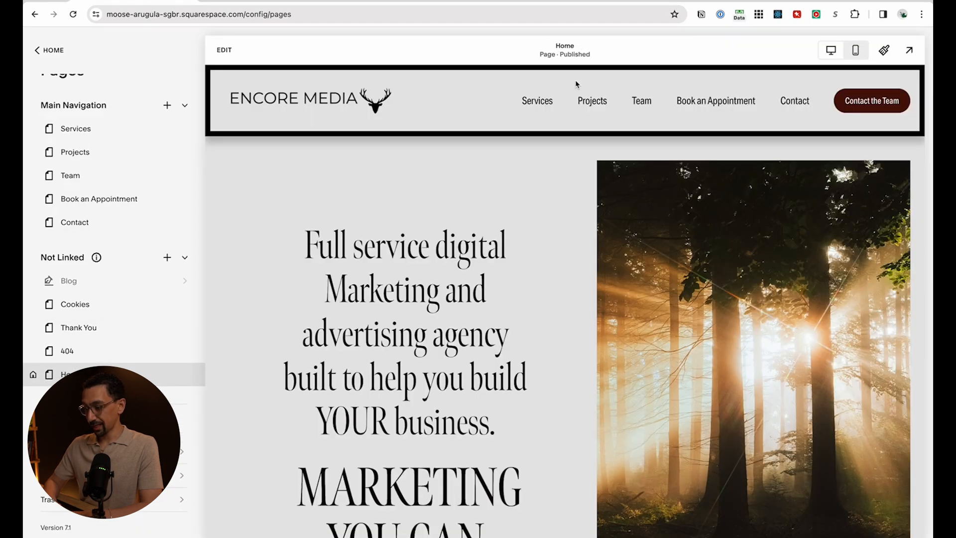
Create Design Page Main from the copied data in the Encore Media site's Not Linked section and dismiss the sign-in suggestion
left_click(740, 15)
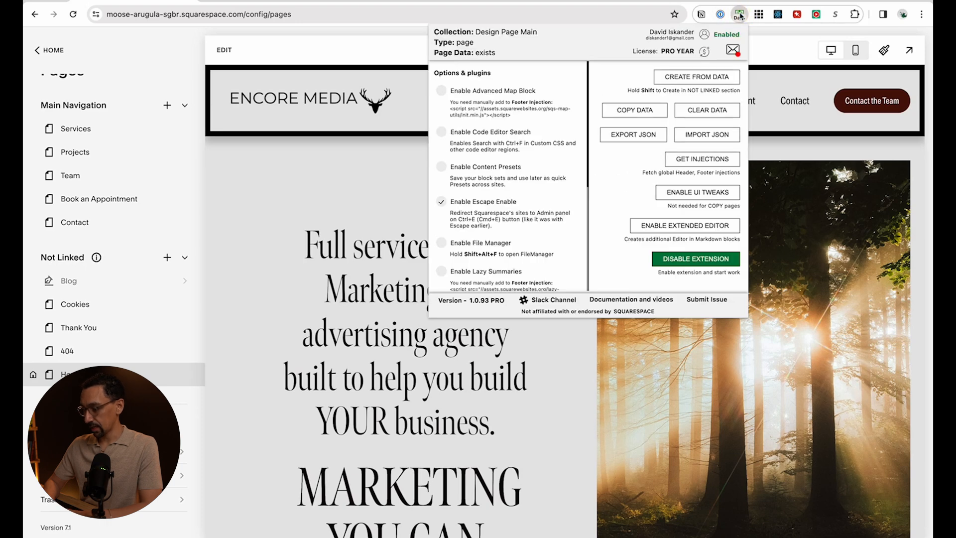
key("shift")
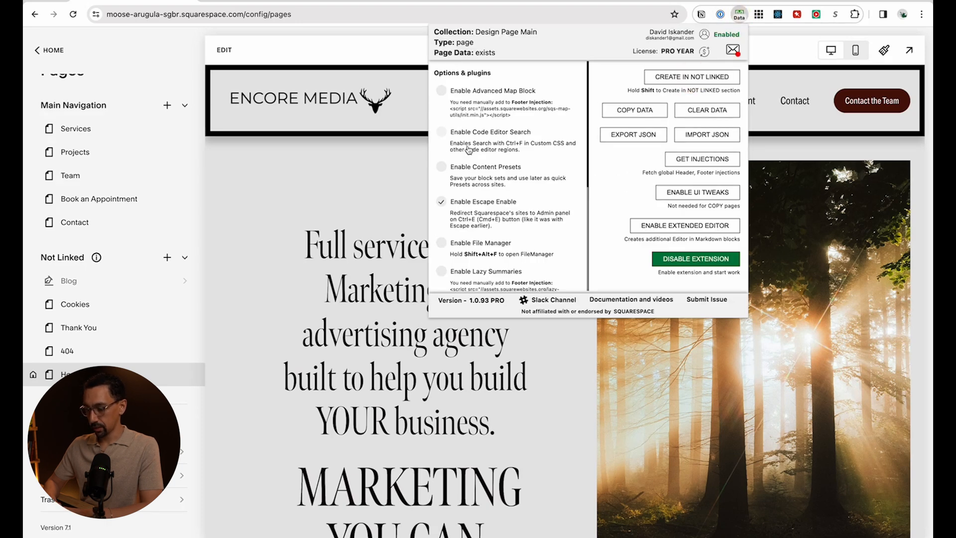
left_click(697, 77)
left_click(156, 312)
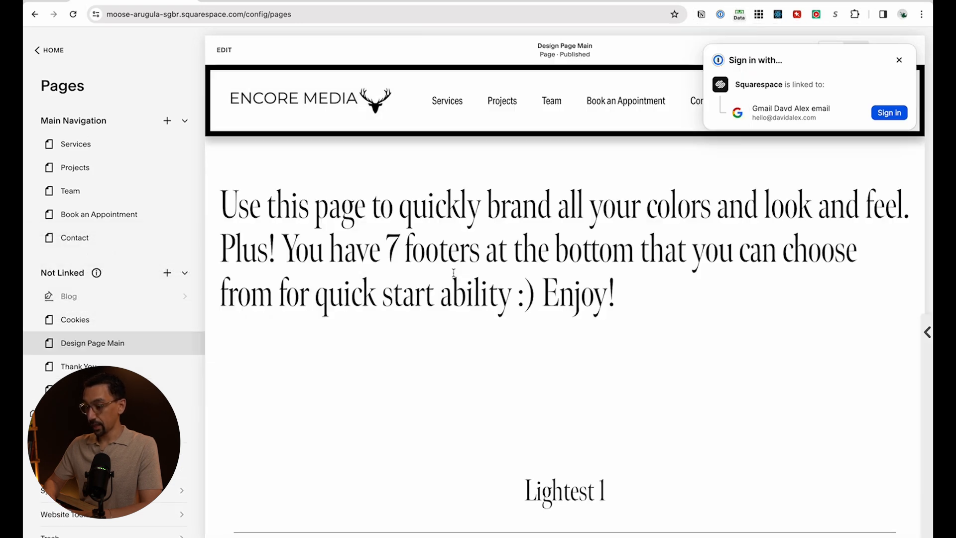
left_click(899, 60)
Examine the headings, paragraphs, hyperlinks and button samples in the Lightest and Light sections of Design Page Main
scroll(545, 255, "down", 7)
scroll(333, 348, "down", 6)
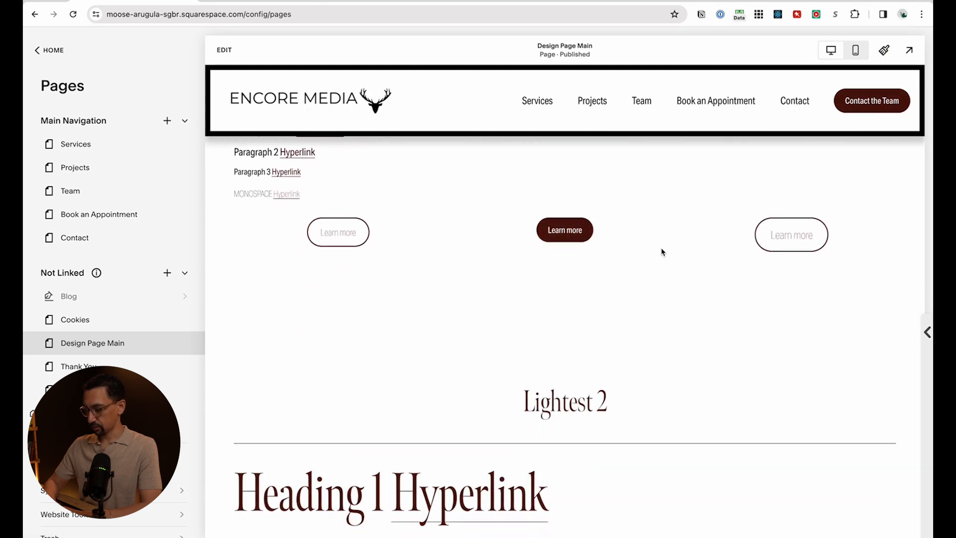
scroll(578, 343, "down", 11)
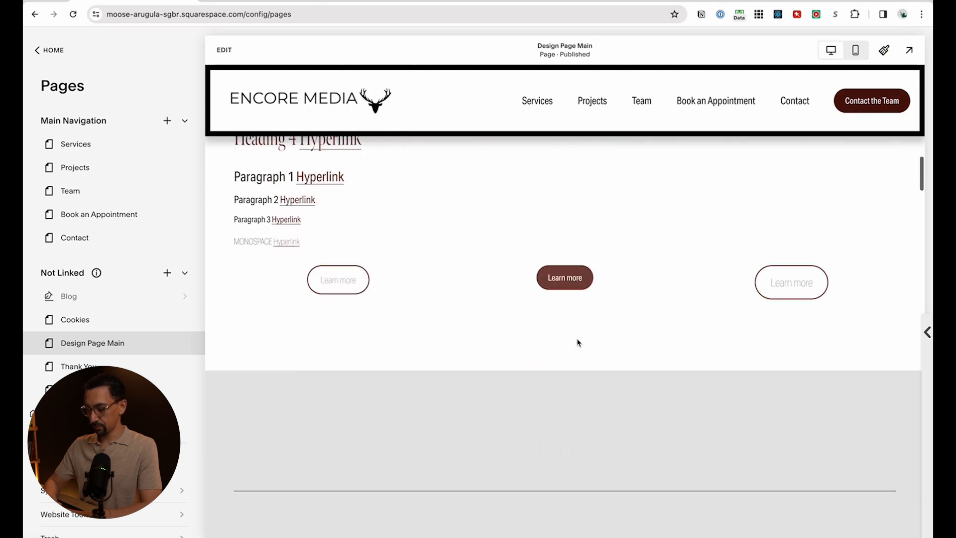
scroll(333, 265, "up", 1)
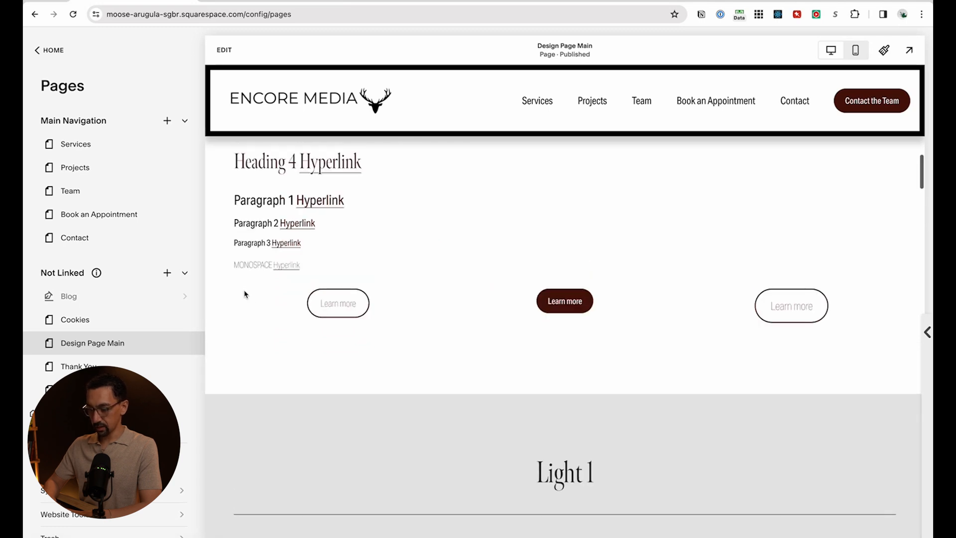
scroll(247, 267, "up", 1)
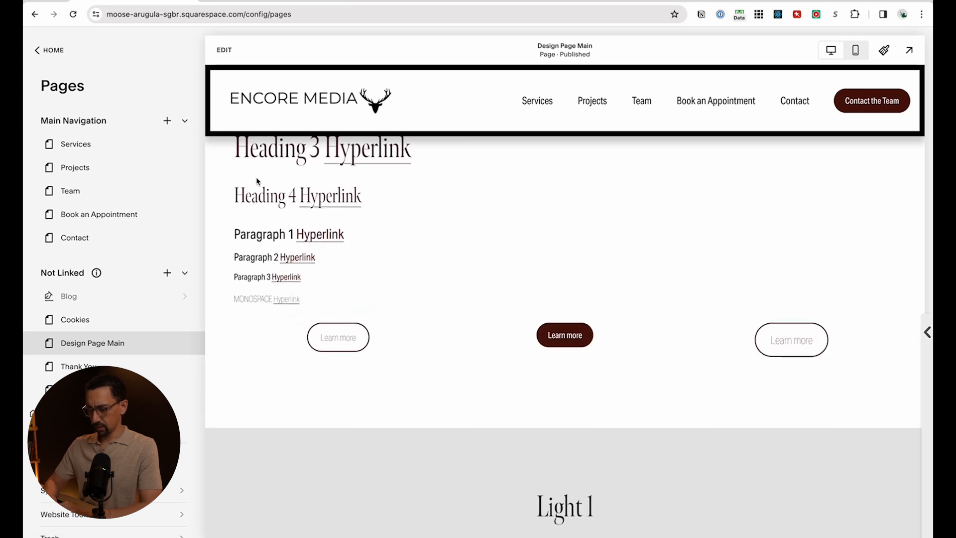
scroll(264, 217, "up", 1)
scroll(375, 222, "down", 1)
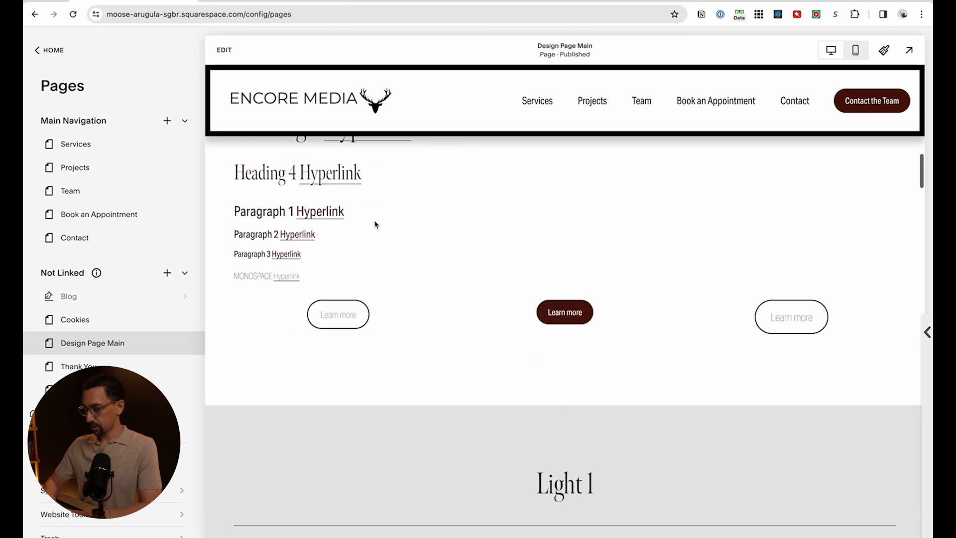
scroll(375, 223, "up", 6)
Open the font pack choices in the site-wide font styles
left_click(884, 50)
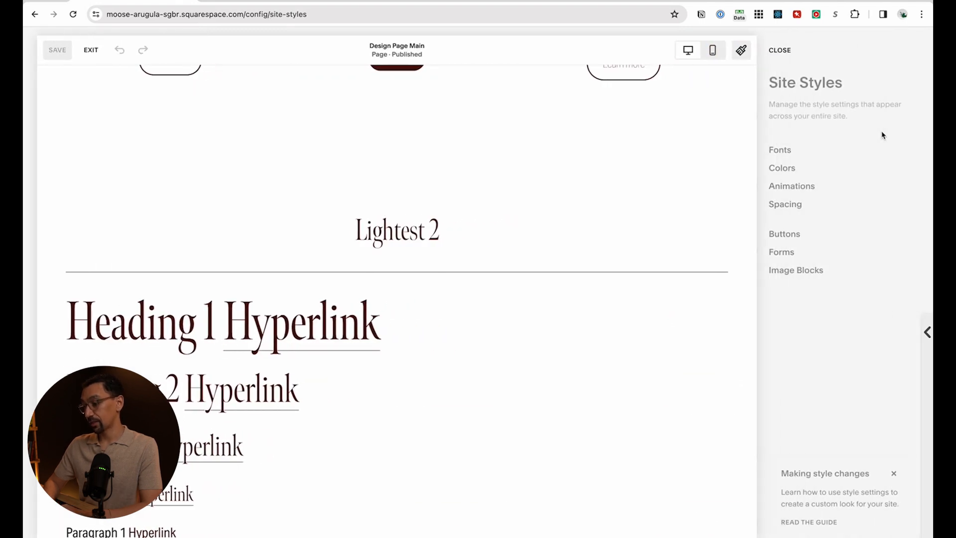
left_click(780, 150)
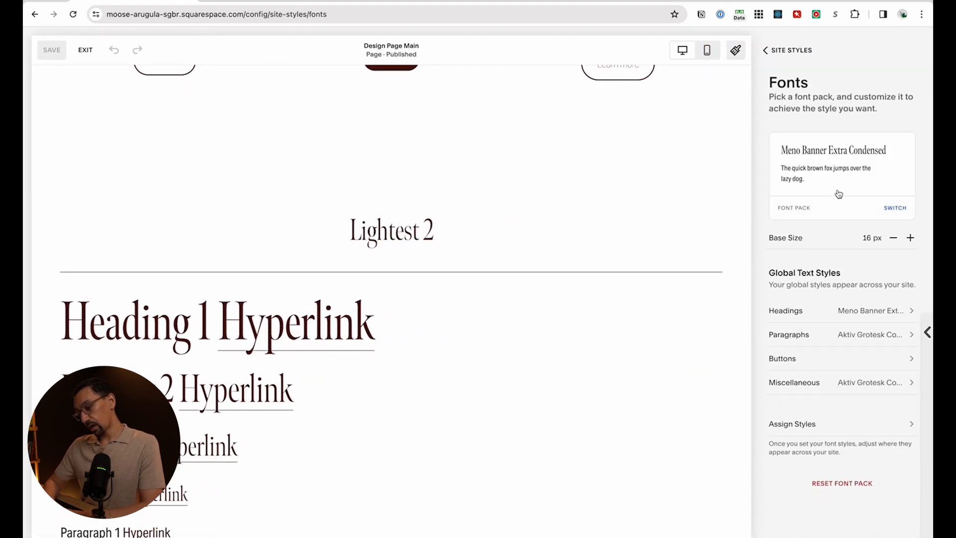
scroll(611, 264, "down", 2)
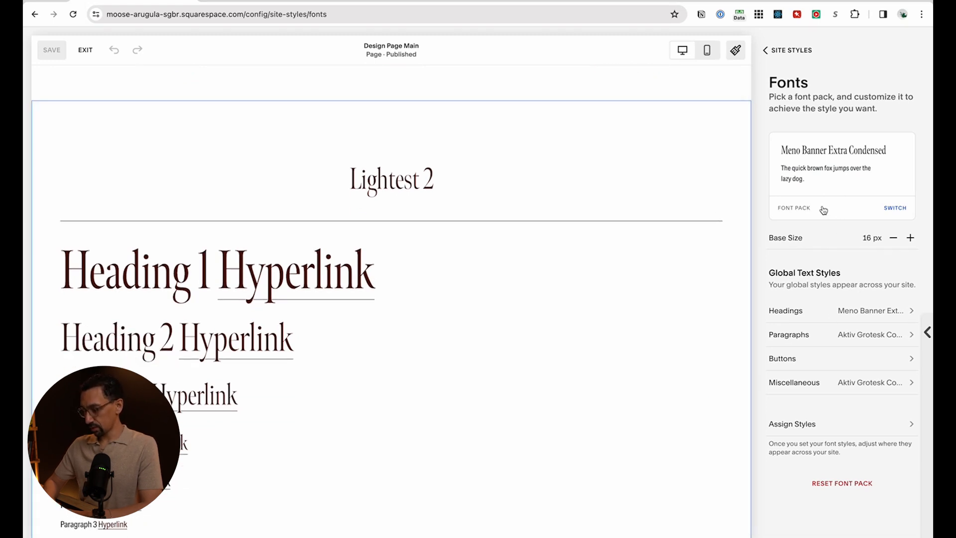
left_click(895, 209)
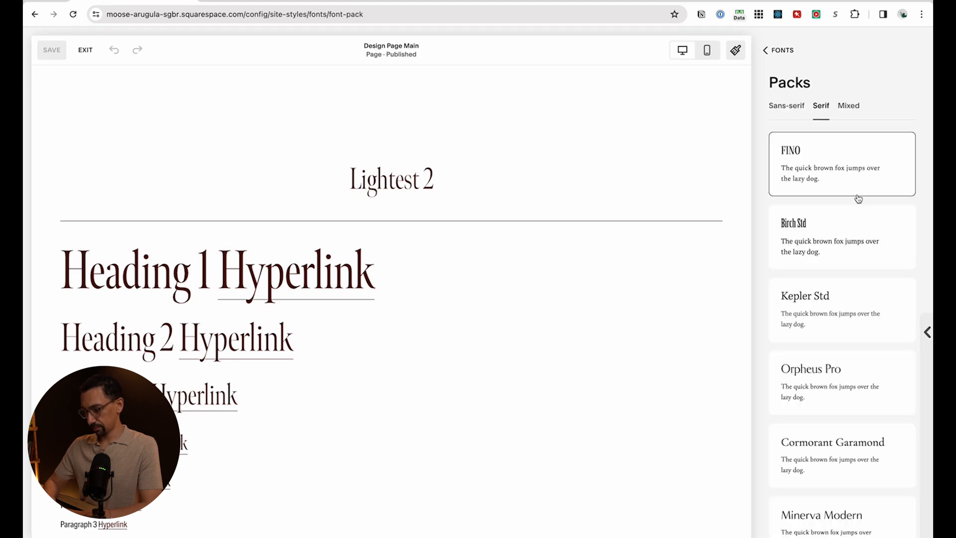
Look through the serif font packs and show the mixed packs
scroll(858, 201, "down", 10)
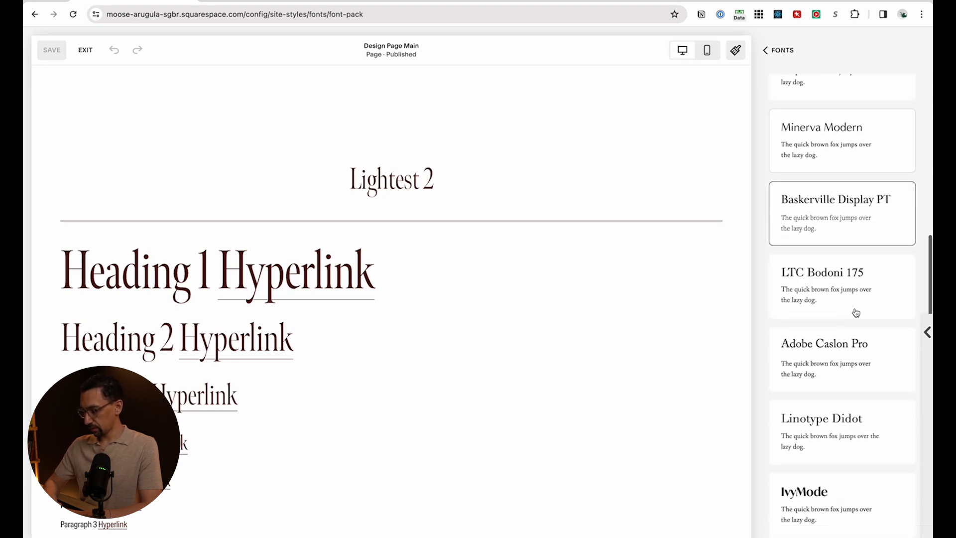
scroll(846, 324, "down", 4)
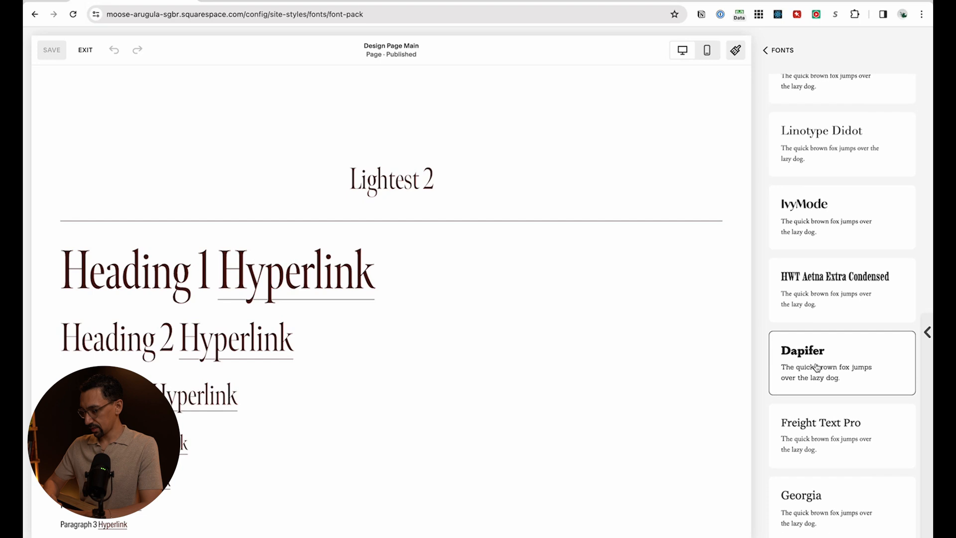
scroll(852, 358, "up", 1)
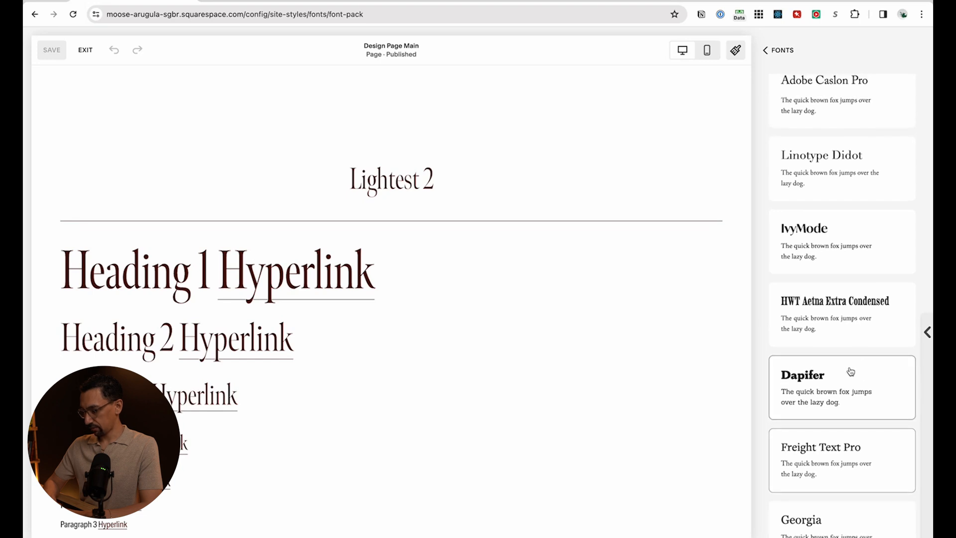
scroll(842, 344, "up", 8)
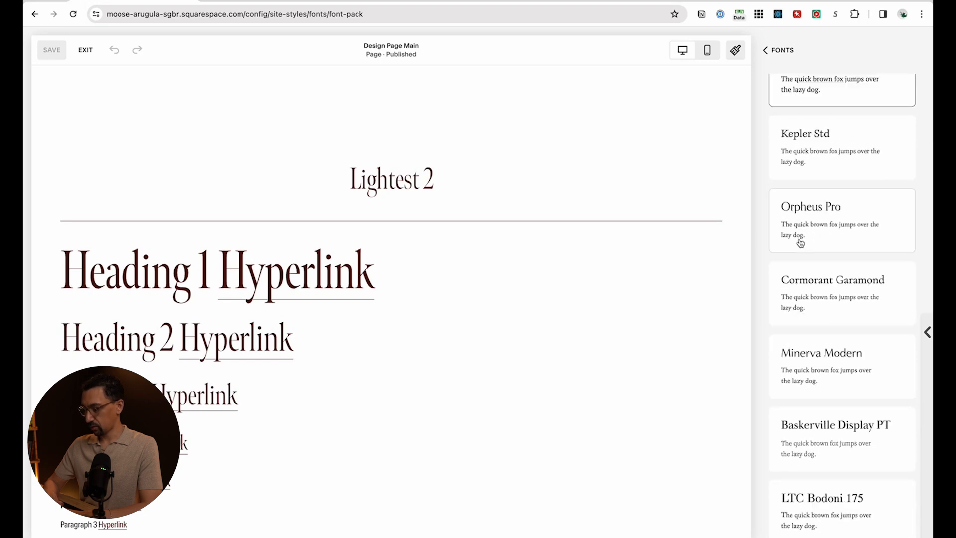
scroll(798, 241, "up", 10)
left_click(849, 105)
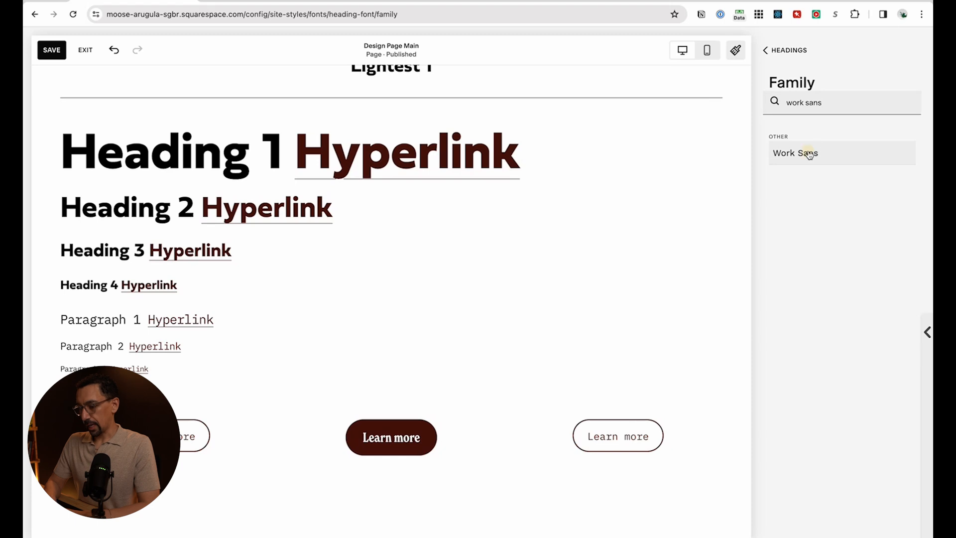
Use Work Sans for headings and set sizes to 5rem for Heading 1, 3rem for Heading 2, 2rem for Heading 3 and 1.2rem for Heading 4
left_click(797, 50)
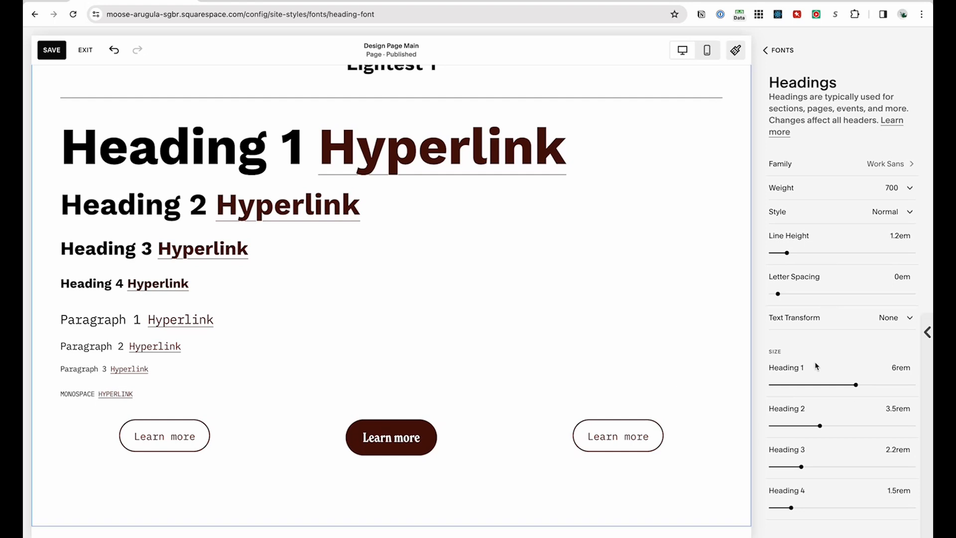
left_click(899, 369)
key("shift+Down")
key("Tab")
key("shift+Down")
key("Up")
key("Up")
key("Up")
key("Up")
key("Up")
key("Tab")
key("Down")
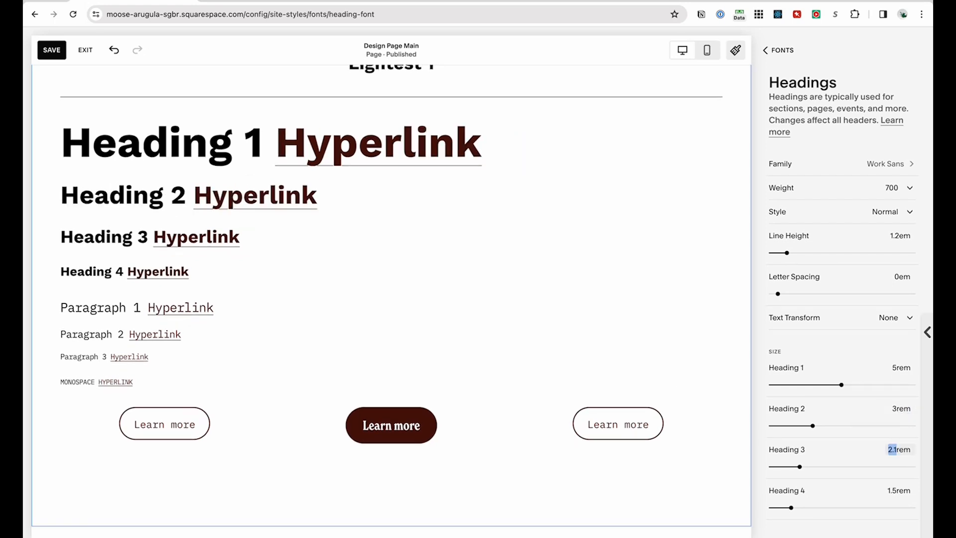
key("Down")
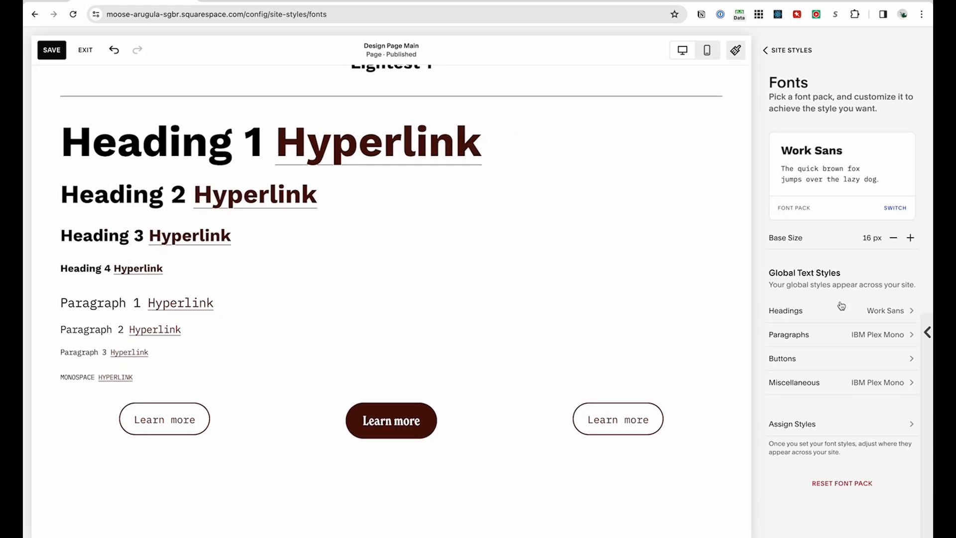
Set the letter spacing of the headings to -0.04em and return to the global font styles
left_click(850, 342)
left_click(848, 311)
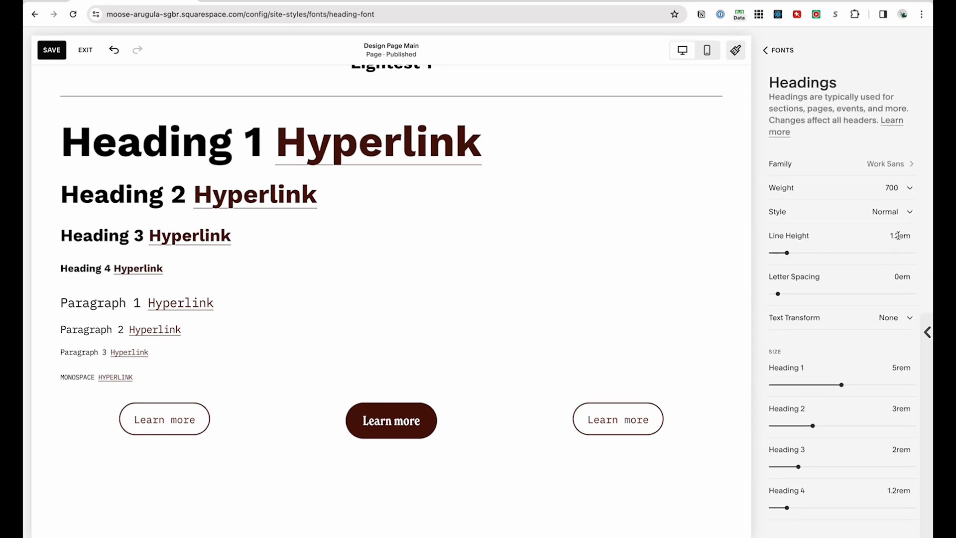
left_click(898, 277)
key("Down")
key("Down")
key("Down")
key("Down")
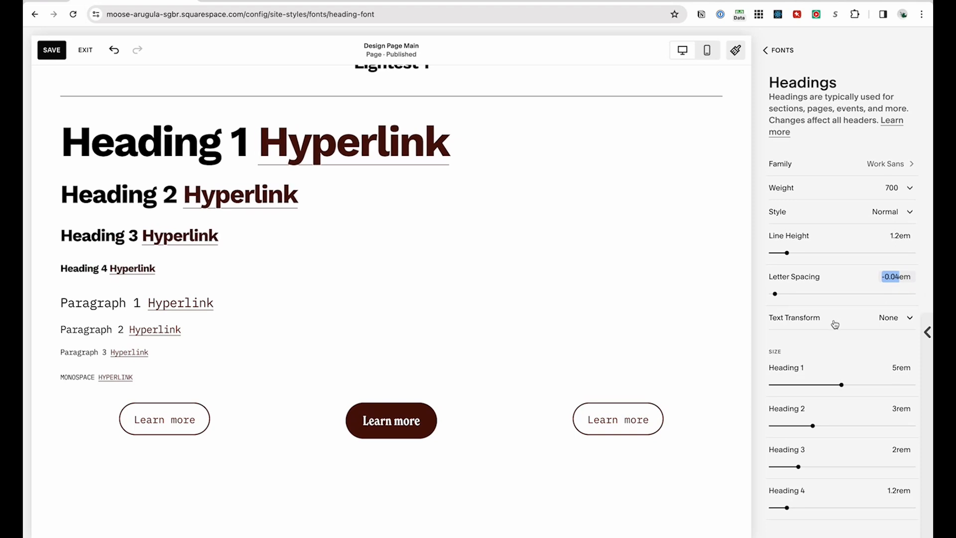
left_click(780, 52)
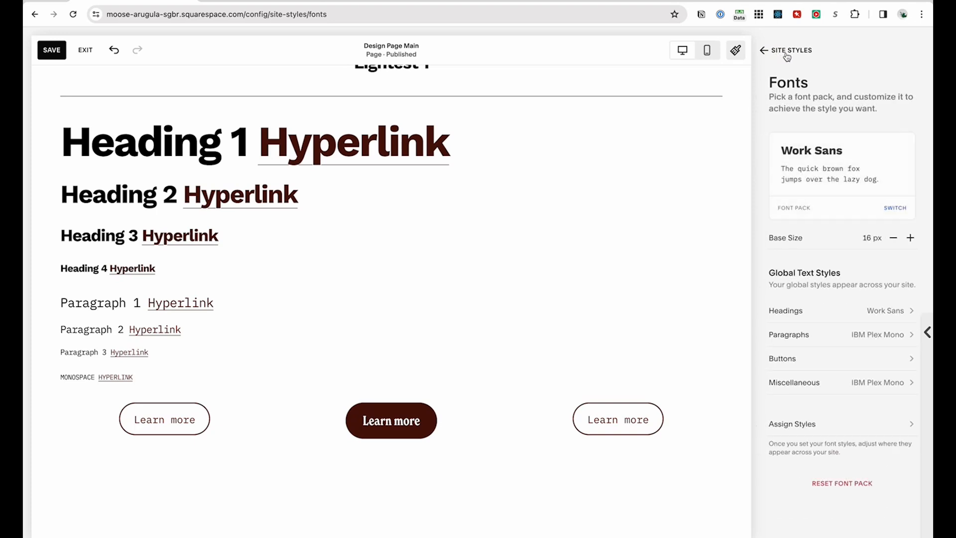
Set the primary and secondary button fonts to Work Sans with weight 600 and size 1.2rem
left_click(837, 364)
left_click(867, 167)
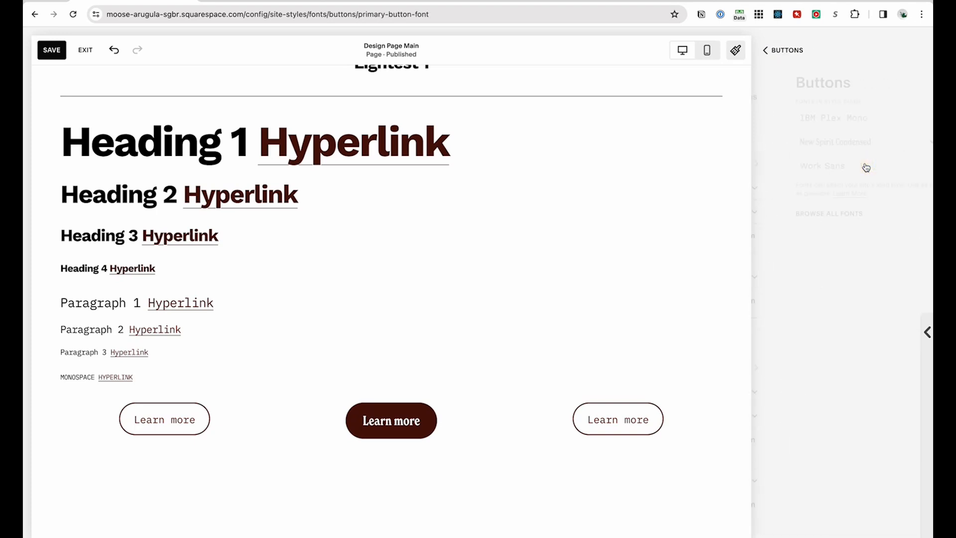
left_click(824, 166)
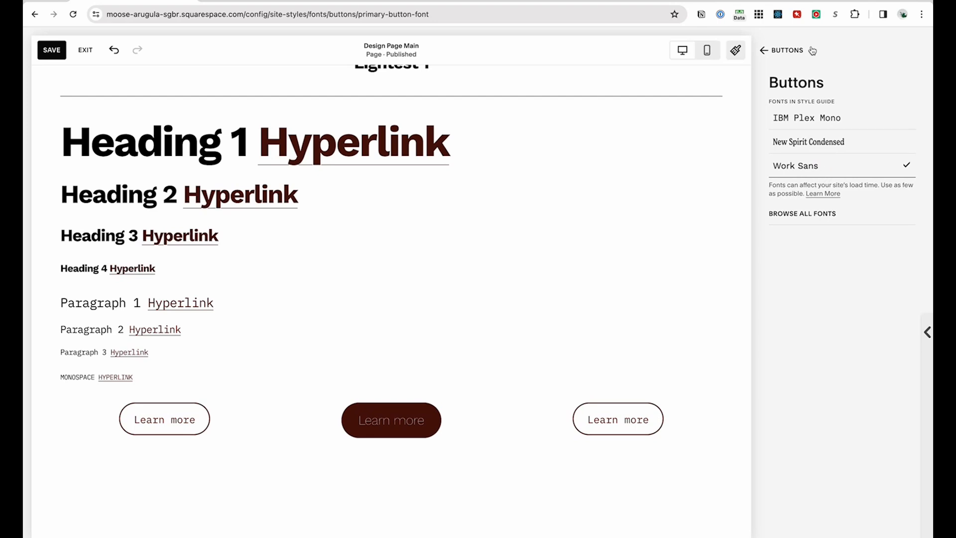
left_click(828, 191)
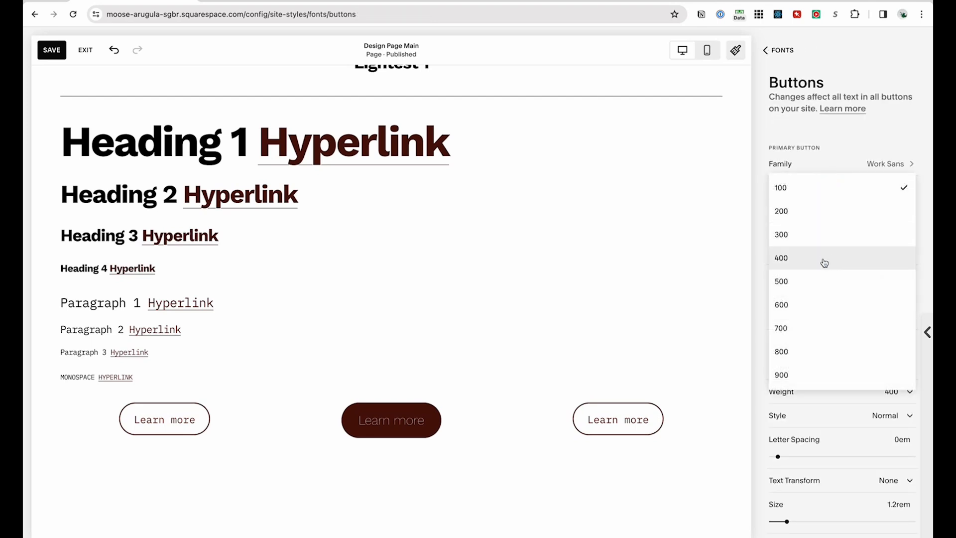
left_click(823, 305)
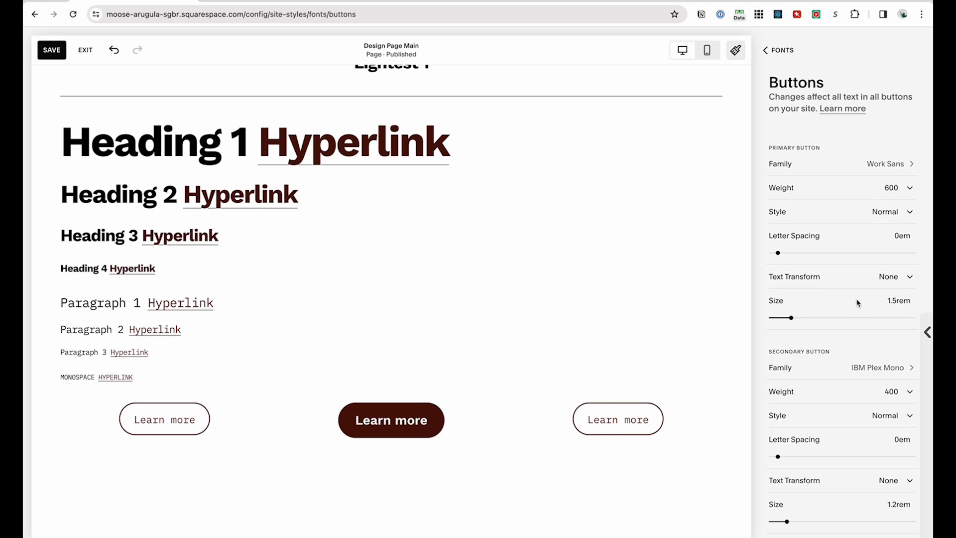
scroll(858, 303, "down", 2)
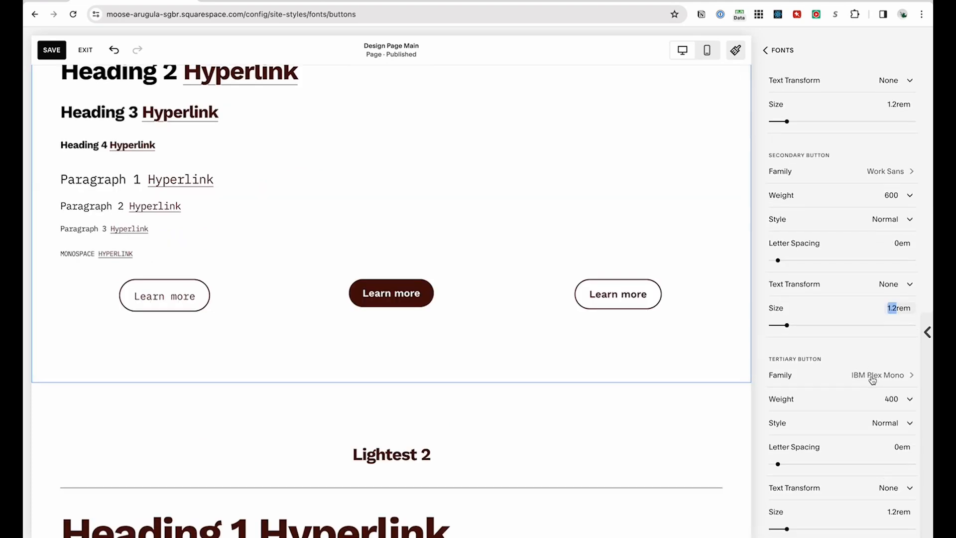
Set the tertiary button font to Work Sans, weight 600, size 0.9rem, and return to the global font styles
left_click(871, 376)
left_click(833, 165)
left_click(785, 50)
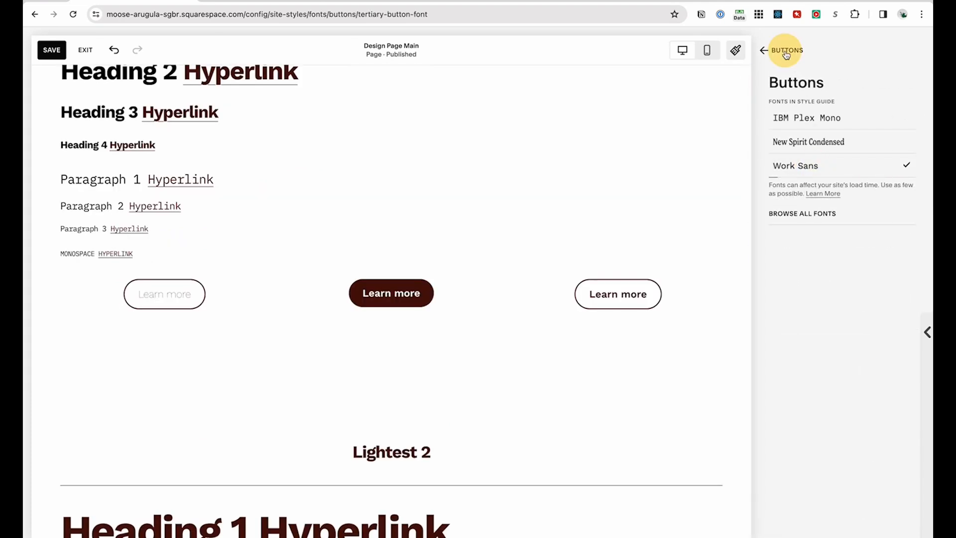
scroll(833, 407, "up", 1)
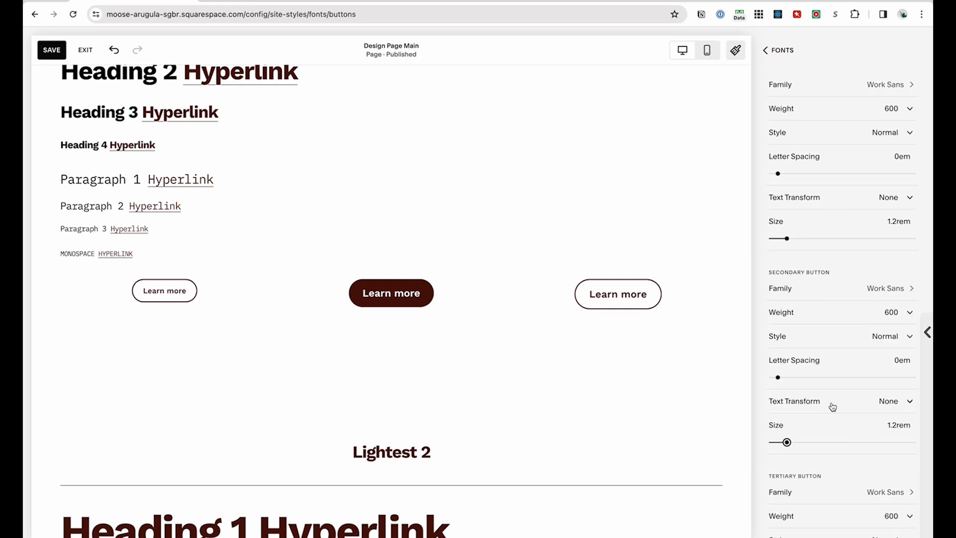
left_click(780, 50)
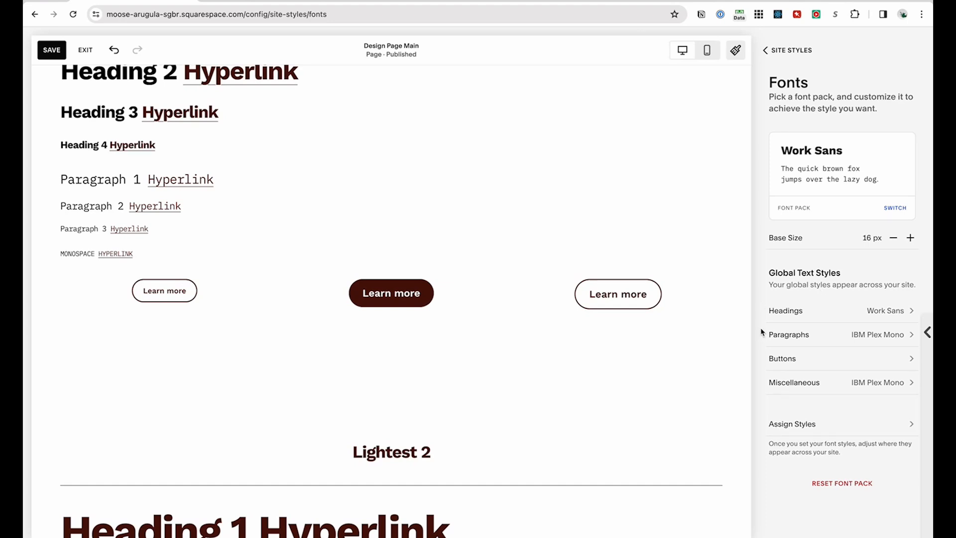
Review the global paragraph font settings and weight options against the text samples and header on the page
left_click(874, 337)
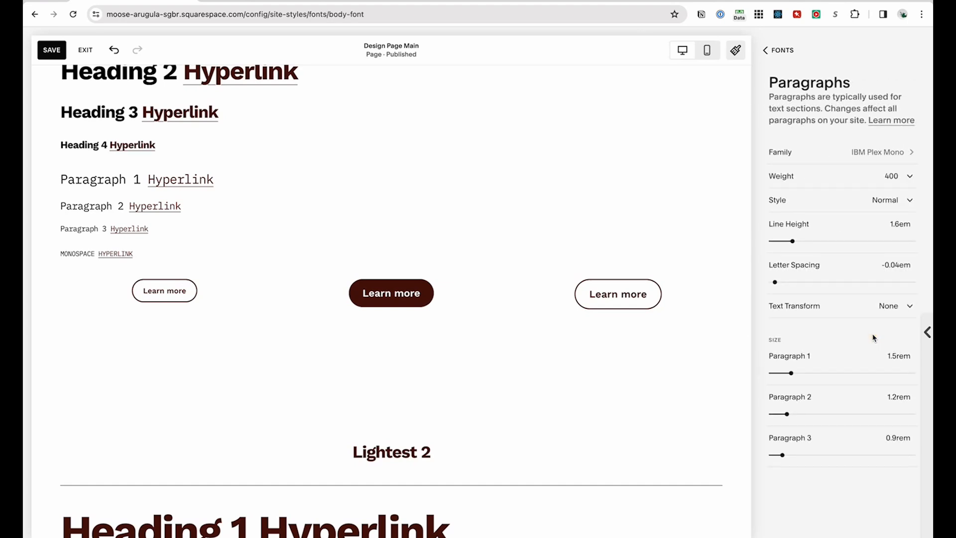
left_click(868, 174)
left_click(868, 176)
scroll(573, 301, "up", 5)
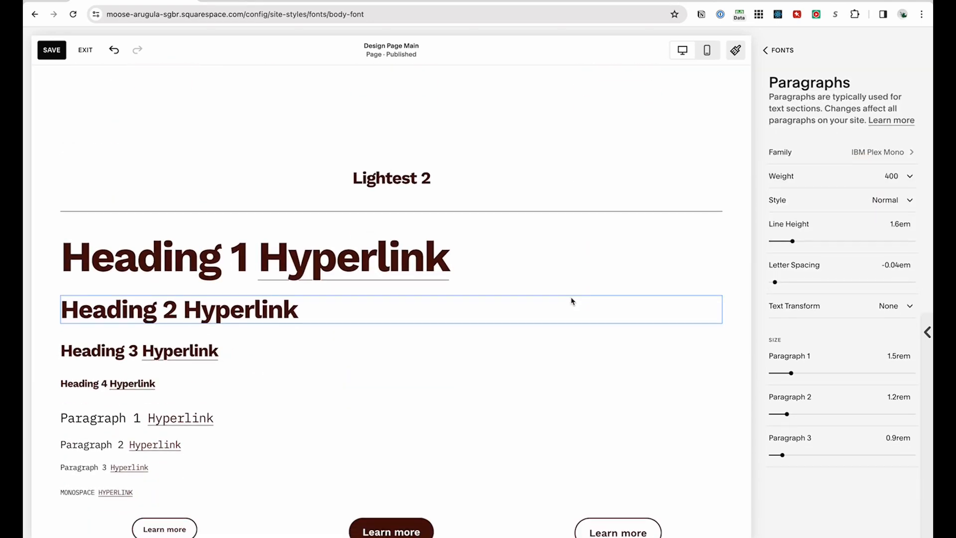
scroll(628, 288, "up", 10)
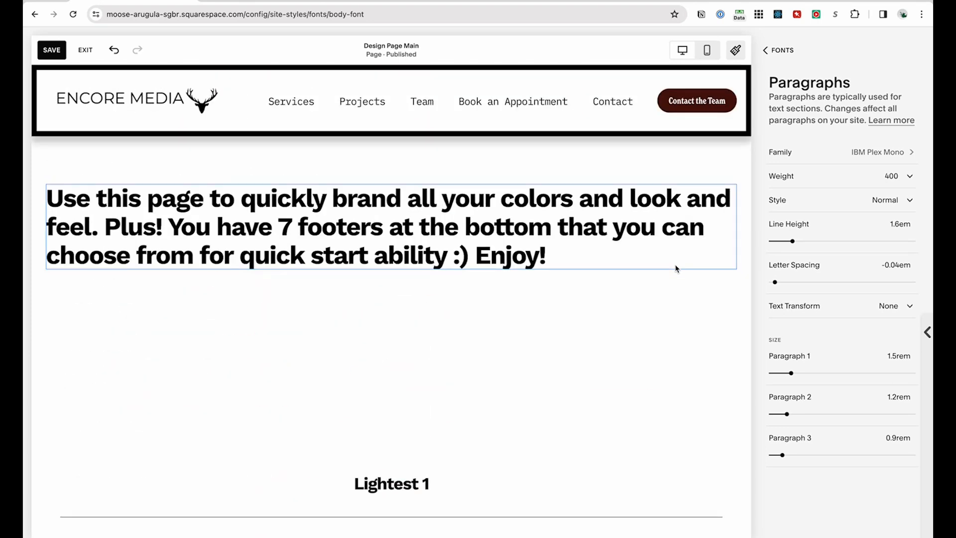
Use the font style assignments to give the header button Work Sans text, and return to the global font styles
left_click(785, 52)
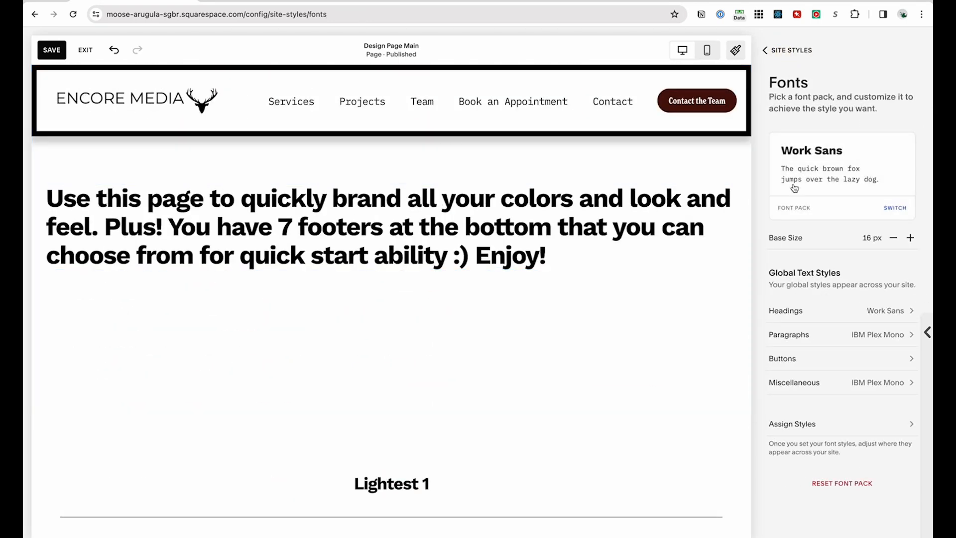
left_click(822, 425)
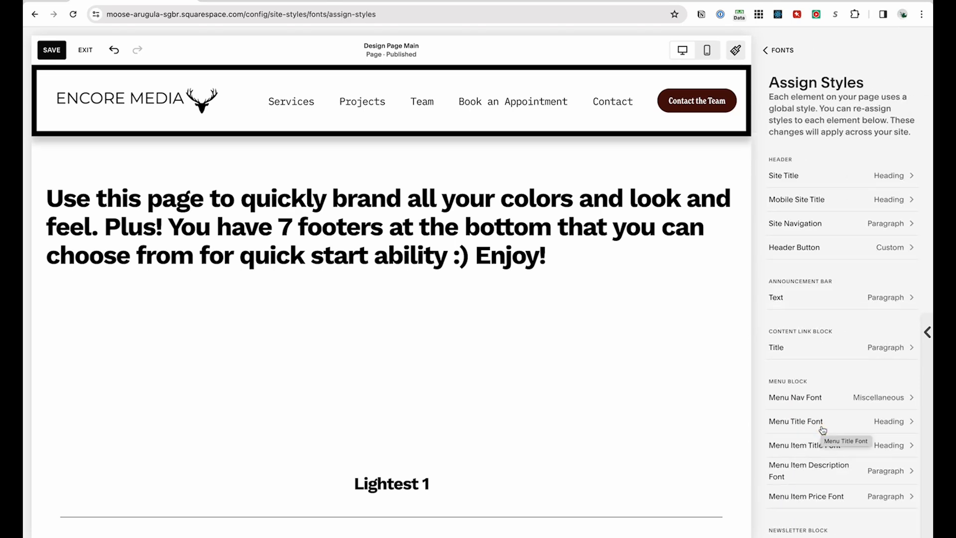
left_click(781, 49)
Review the restyled headings, paragraphs and buttons on the design page along with the site's color themes
scroll(418, 222, "down", 10)
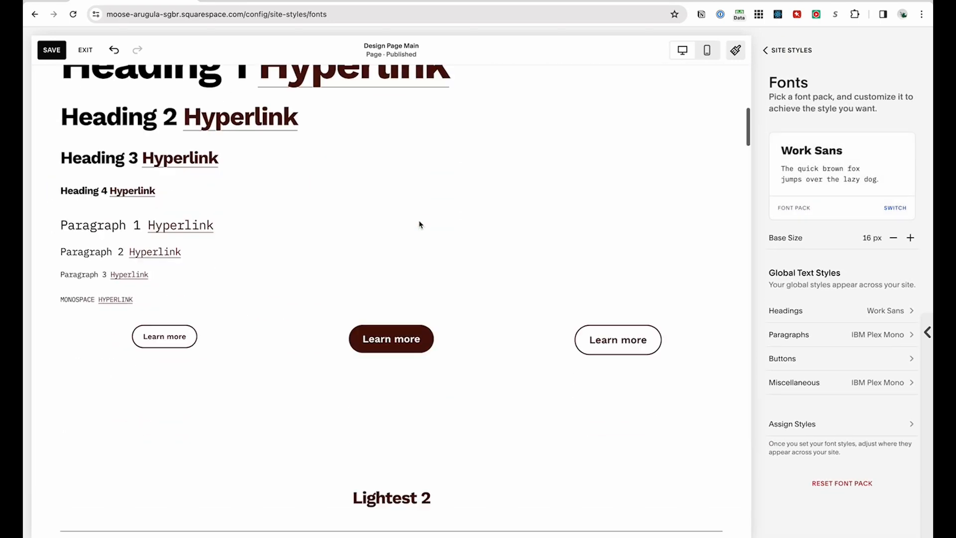
scroll(419, 224, "down", 10)
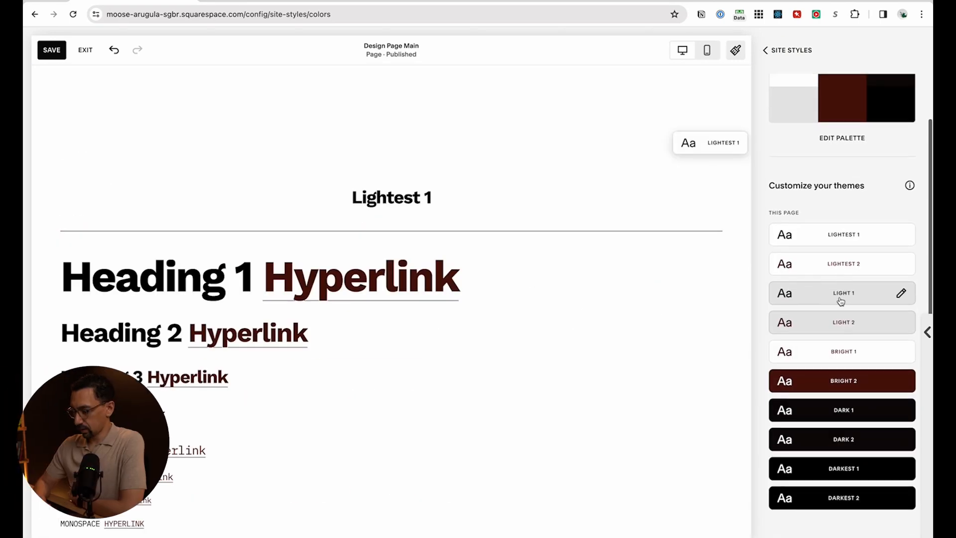
scroll(538, 329, "up", 5)
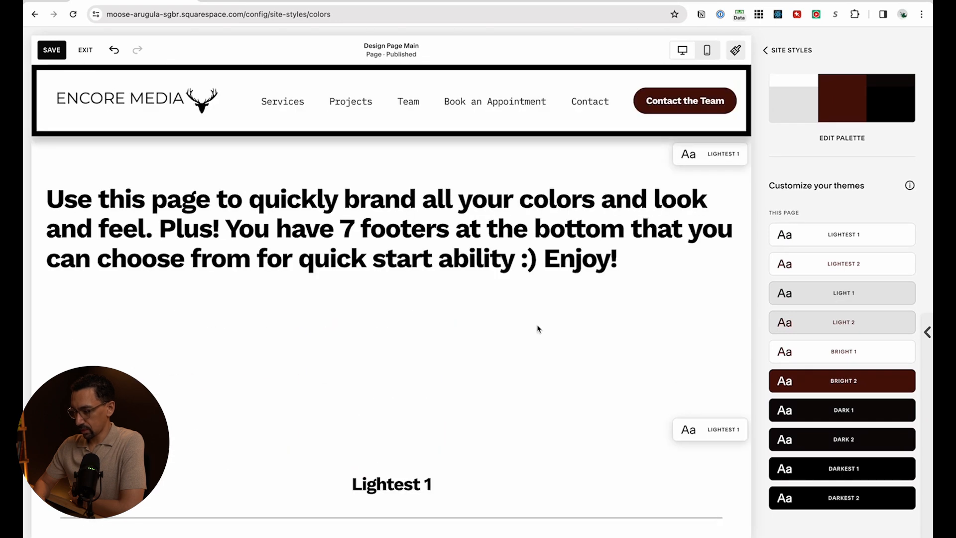
scroll(538, 327, "down", 8)
Change the primary button's shape to Rounded Rectangle in the site-wide button styles
left_click(789, 49)
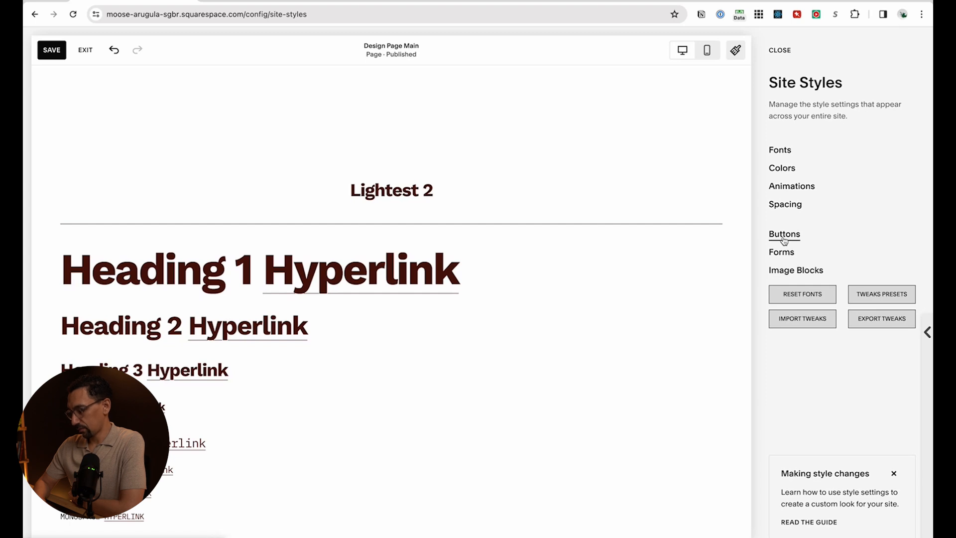
left_click(785, 236)
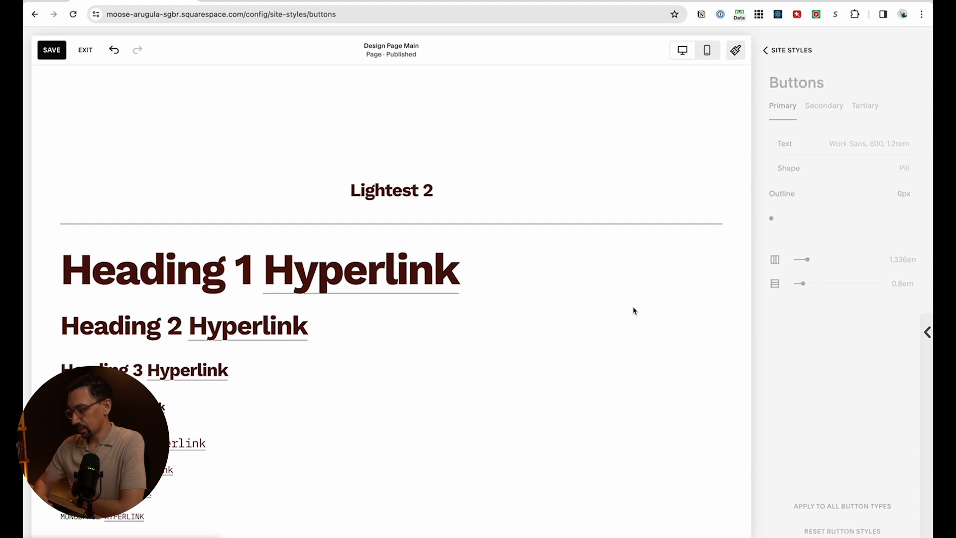
left_click(891, 172)
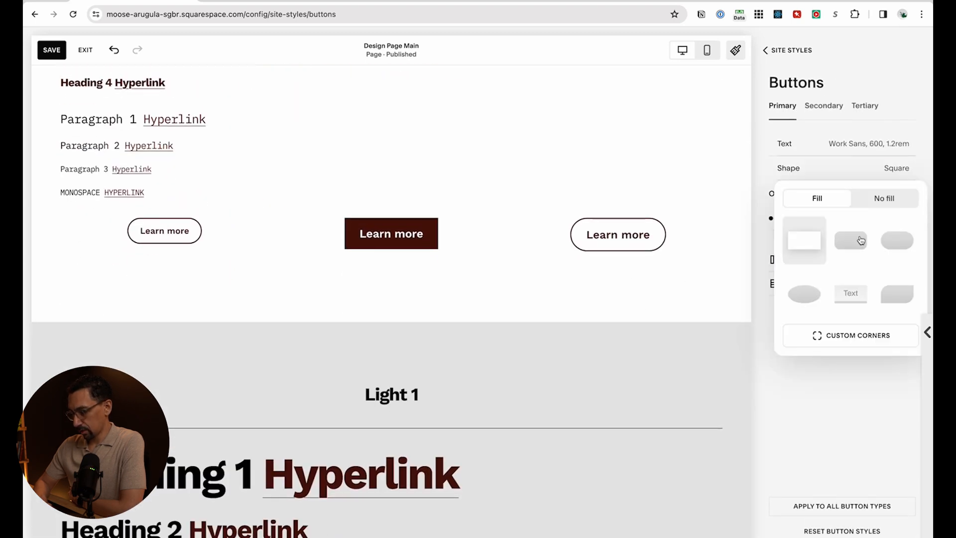
left_click(868, 224)
left_click(889, 84)
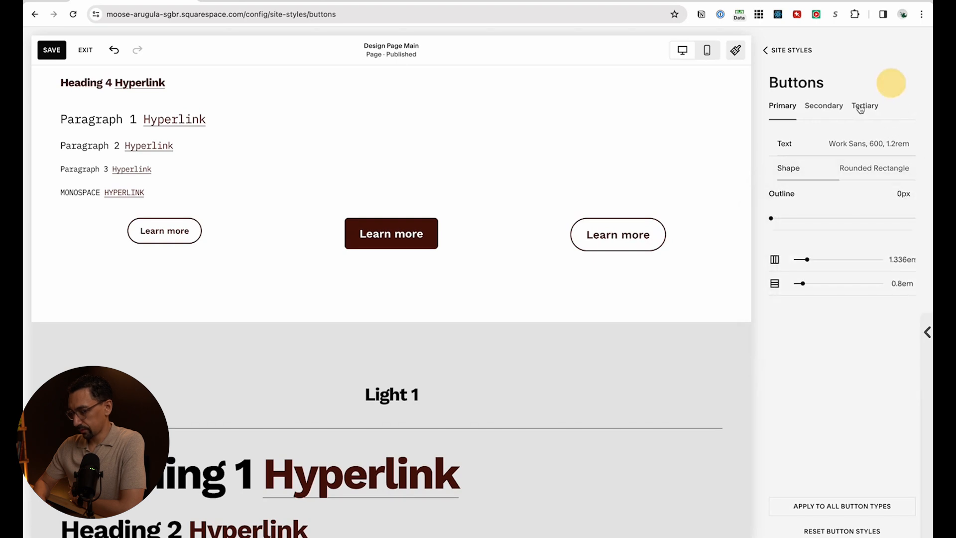
Change the secondary and tertiary button shapes to unfilled Rounded Rectangle
left_click(823, 105)
left_click(871, 174)
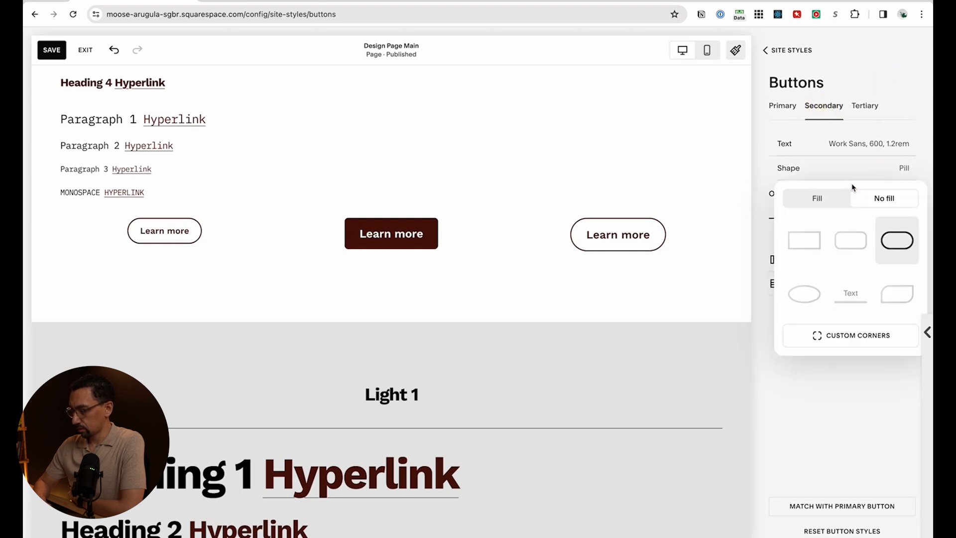
left_click(850, 239)
left_click(864, 106)
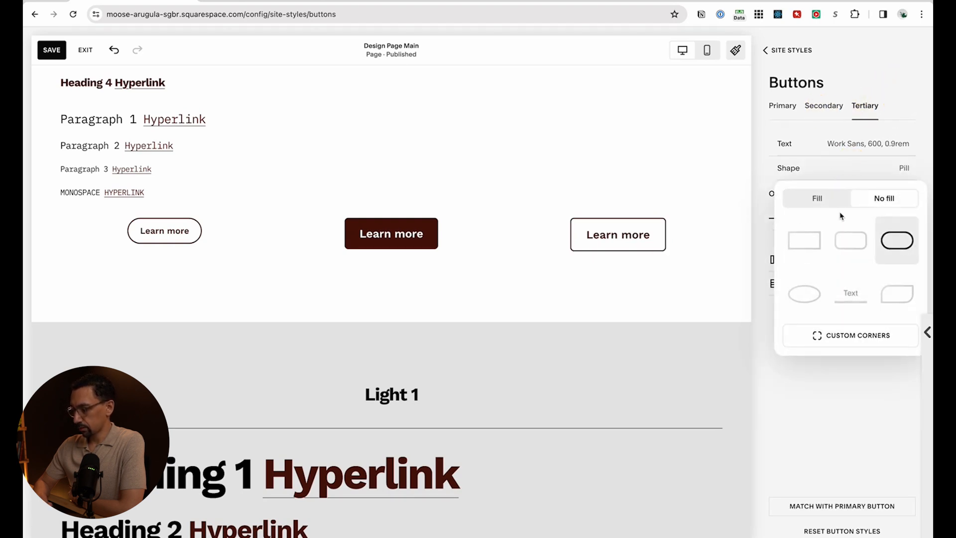
left_click(851, 255)
left_click(876, 65)
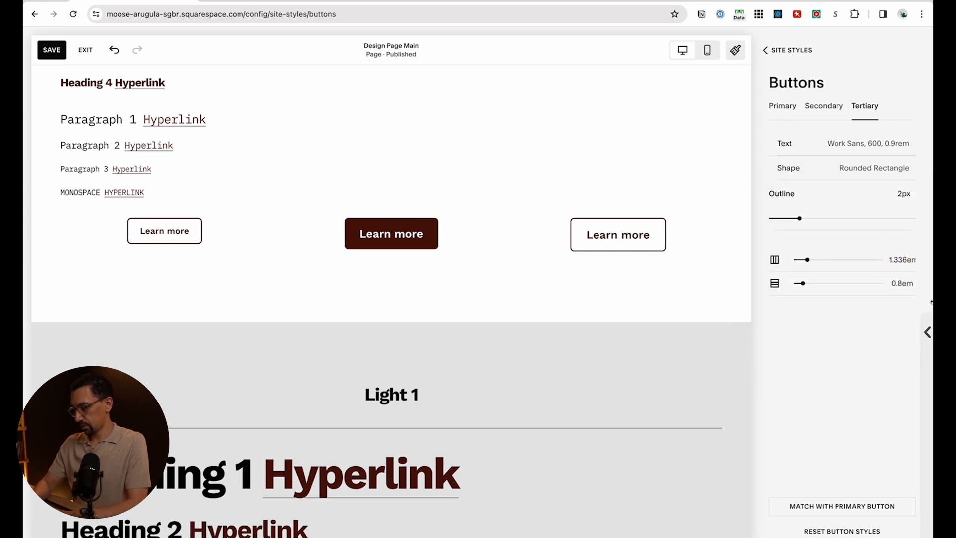
Set the tertiary button's horizontal padding to 1em and vertical padding to 0.5em, and return to the site styles
double_click(898, 259)
type("1em")
key("Tab")
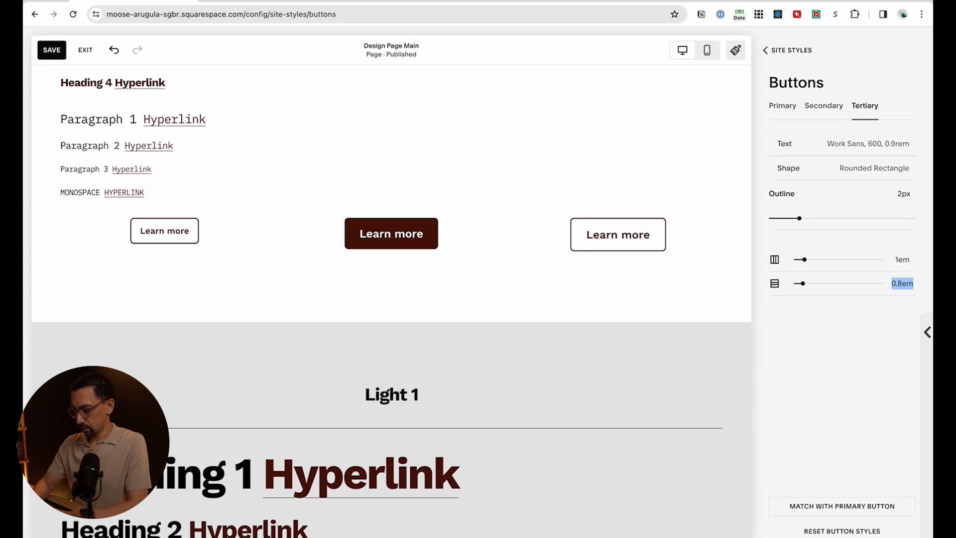
type("0.5")
key("Tab")
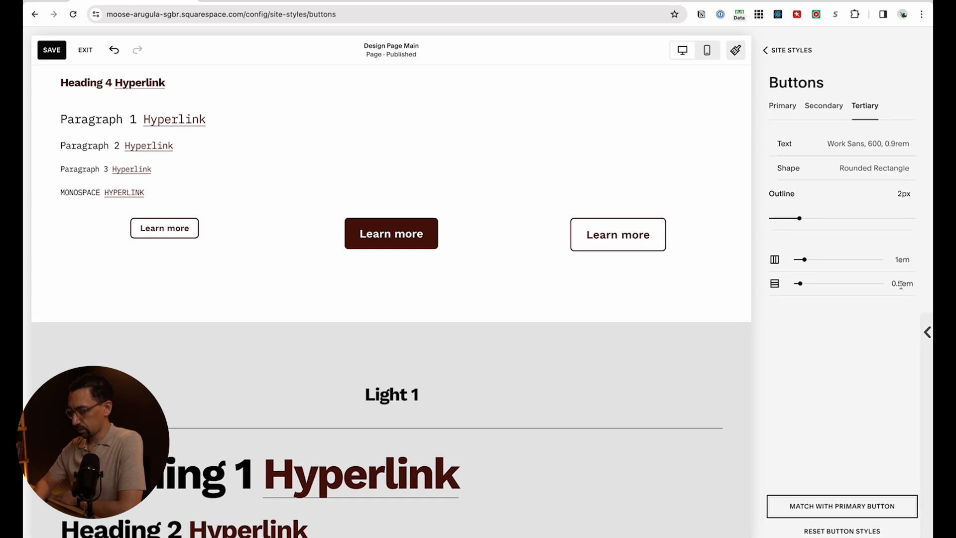
left_click(783, 50)
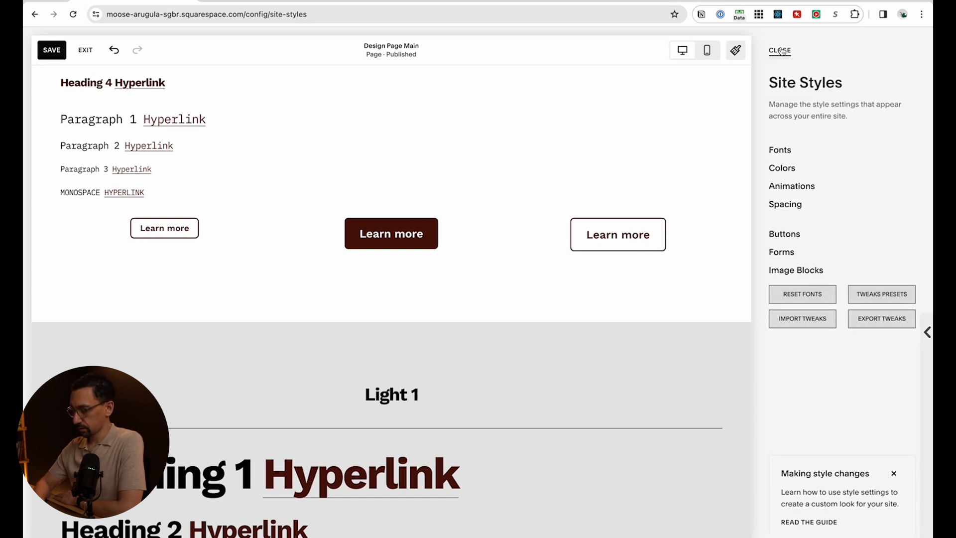
Set the site margin to 3vw and the maximum page width to 1440px in the site-wide spacing
left_click(783, 203)
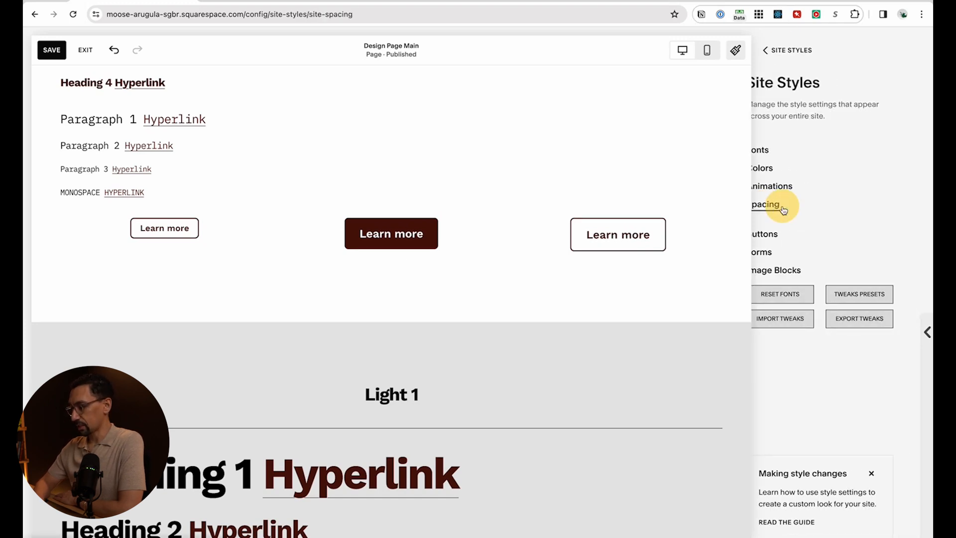
type("3vw")
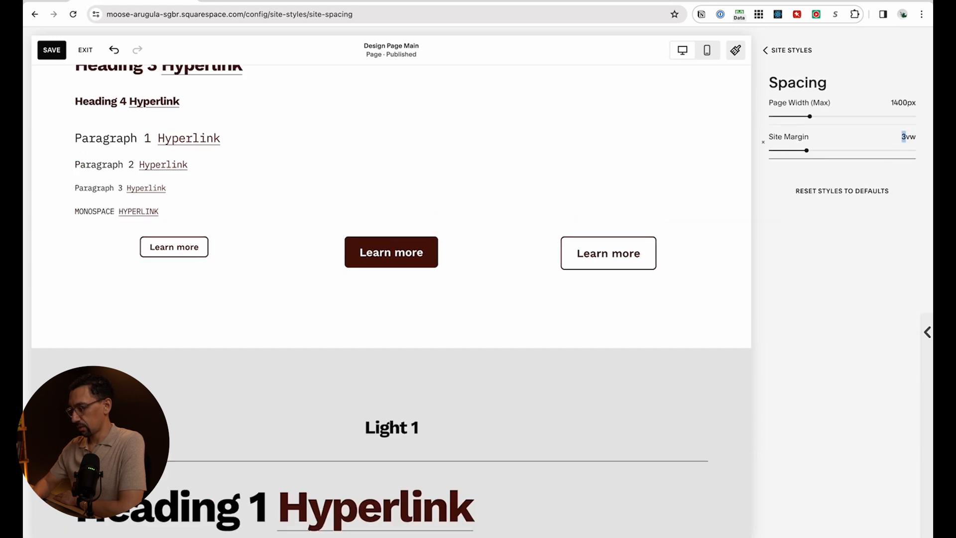
left_click(905, 104)
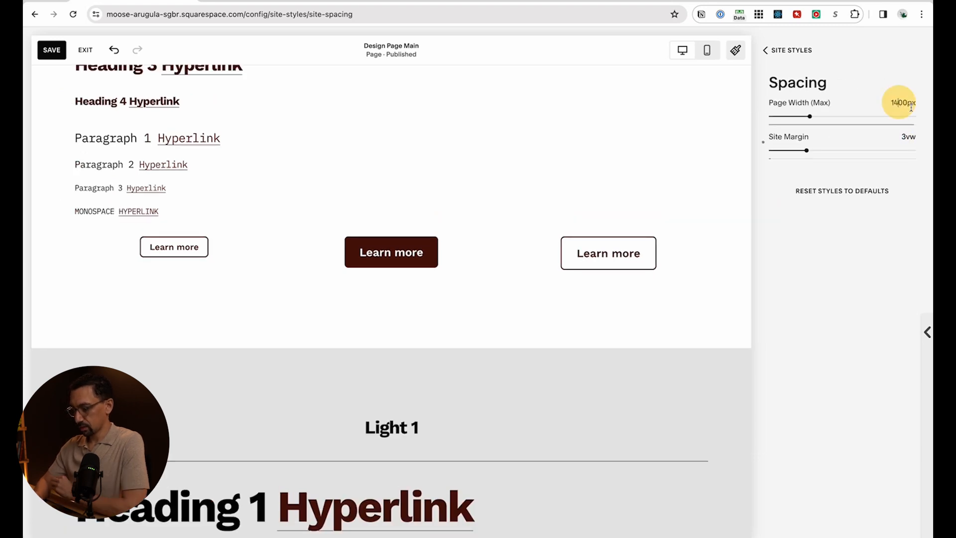
key("super+a")
type("1440px")
scroll(521, 205, "up", 10)
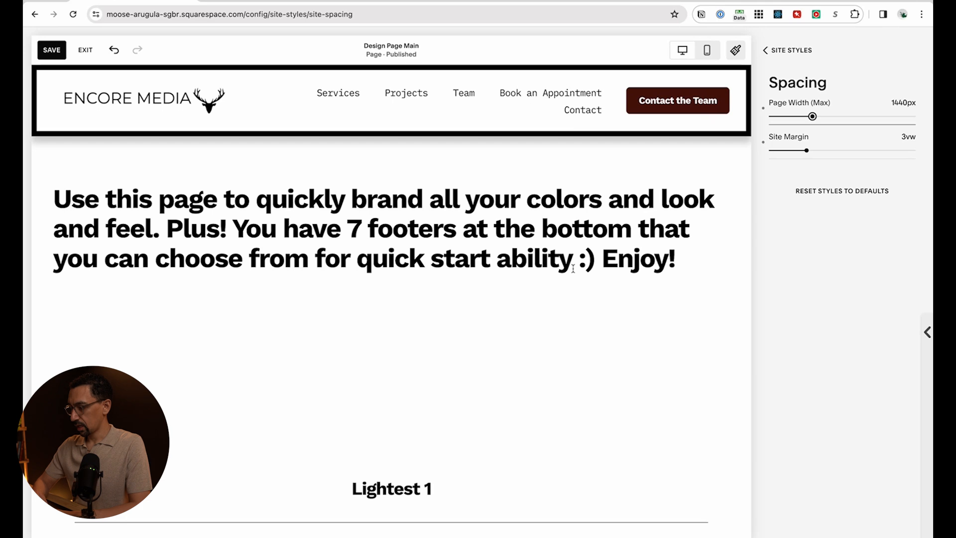
left_click(794, 50)
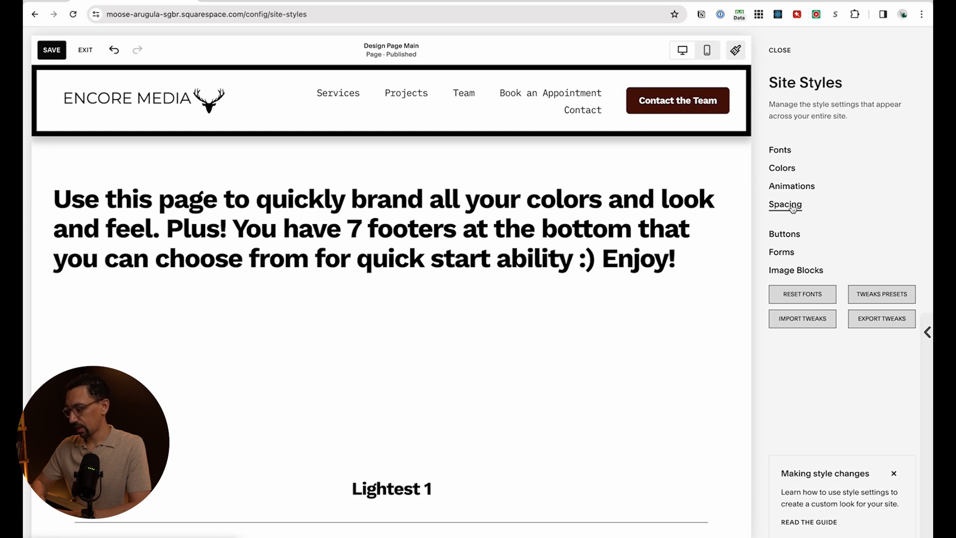
Open the site colors and examine how text and buttons look in each theme section from lightest to darkest
left_click(785, 169)
scroll(455, 401, "down", 10)
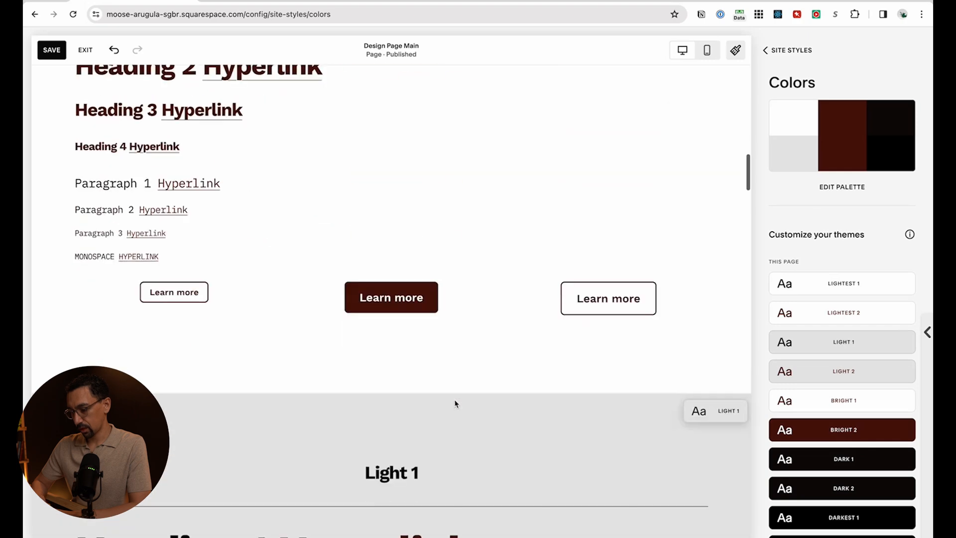
scroll(454, 403, "down", 20)
scroll(454, 403, "down", 20)
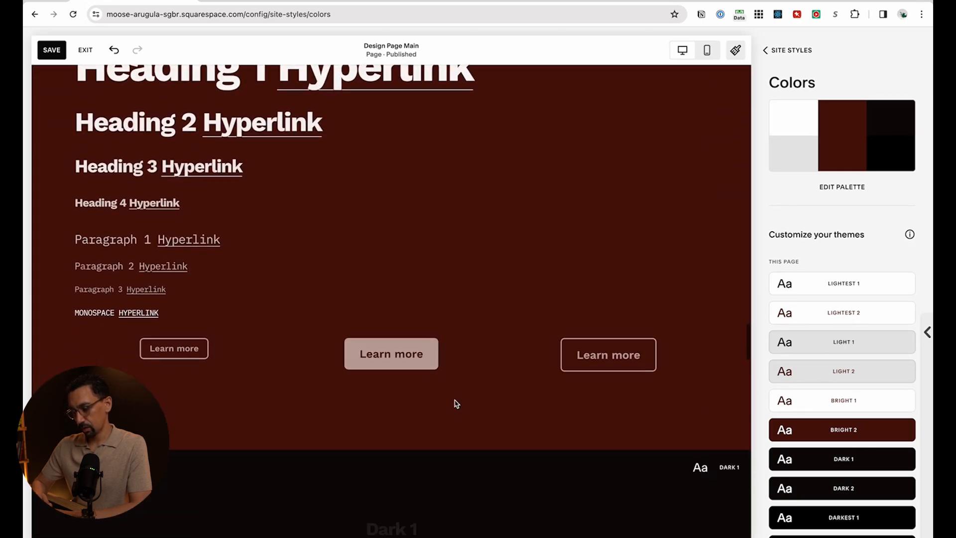
scroll(455, 403, "down", 20)
scroll(455, 404, "down", 20)
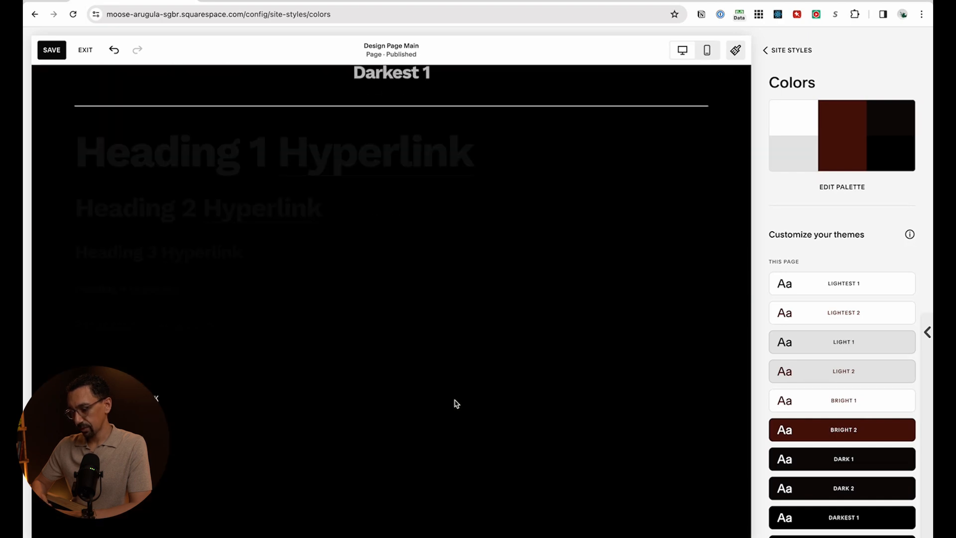
scroll(455, 403, "down", 2)
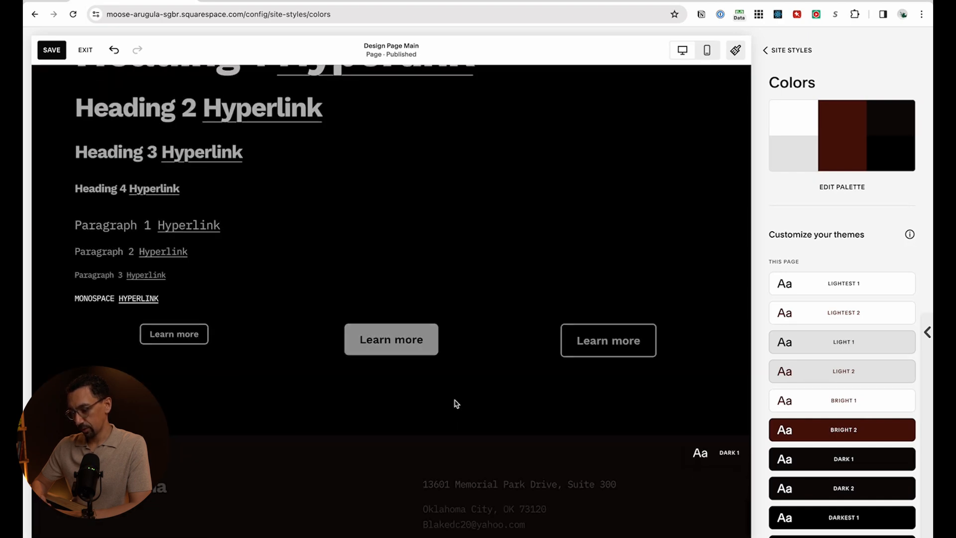
Open the Light 2 color theme for editing and bring up its section background color
scroll(457, 404, "down", 1)
scroll(457, 404, "up", 20)
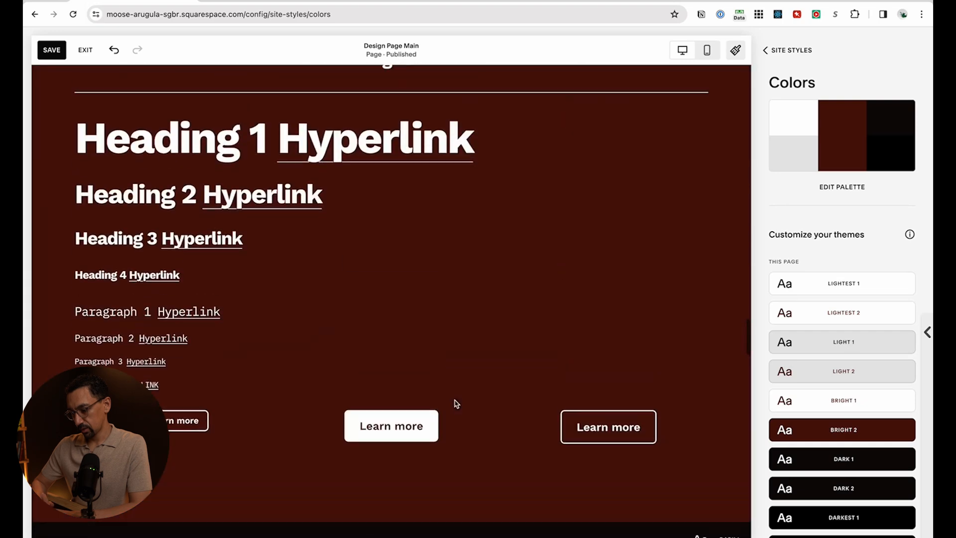
scroll(455, 404, "up", 20)
scroll(455, 403, "up", 1)
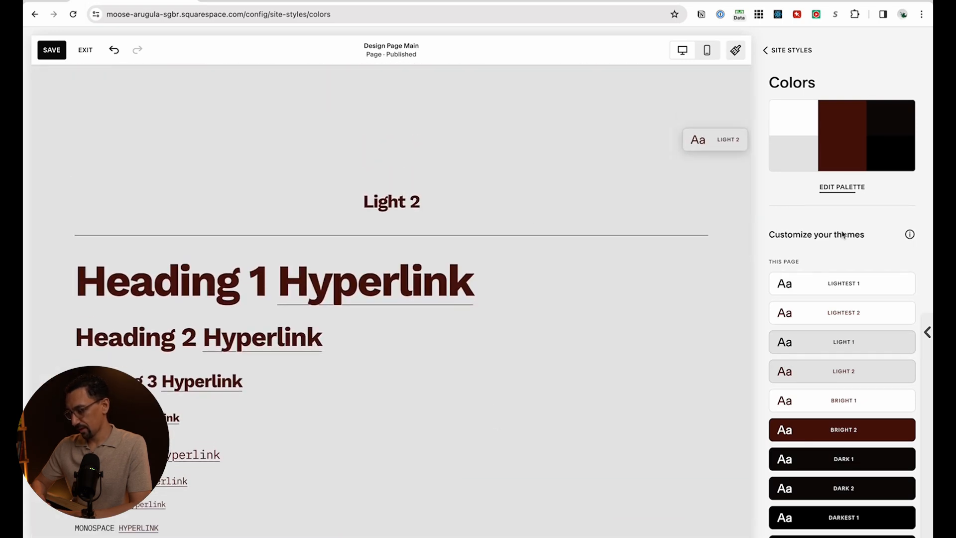
left_click(898, 375)
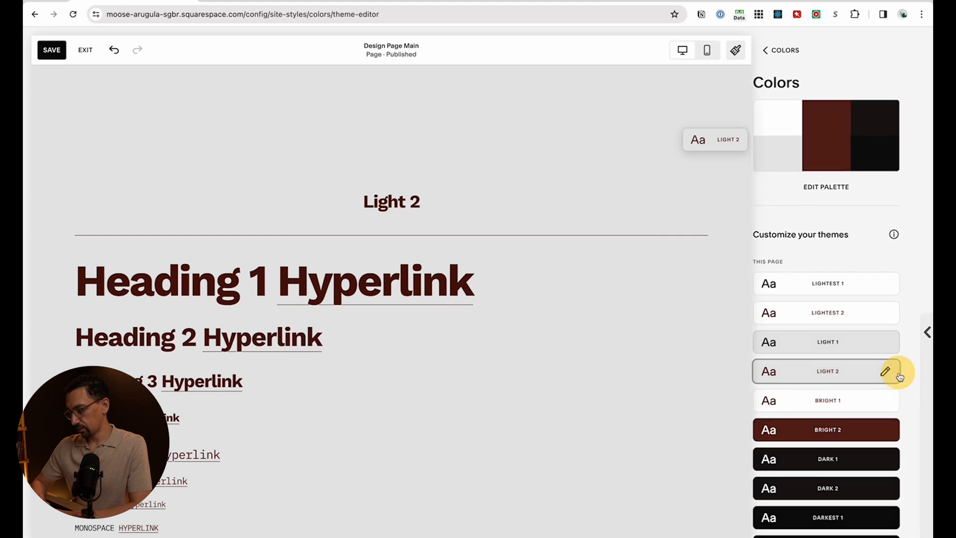
left_click(911, 273)
Try the dark red palette color at about 18% opacity as the Light 2 section background
left_click(849, 253)
left_click(798, 277)
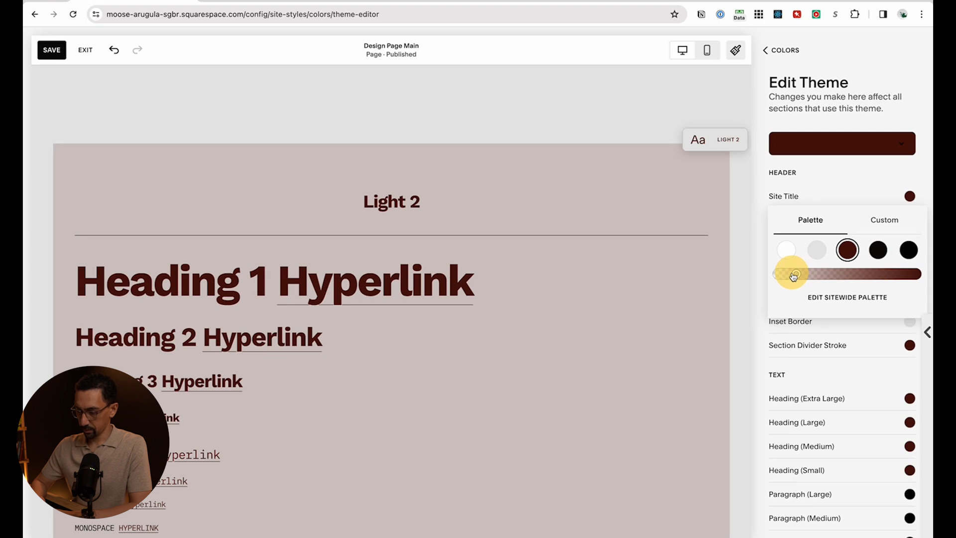
left_click_drag(798, 274, 803, 274)
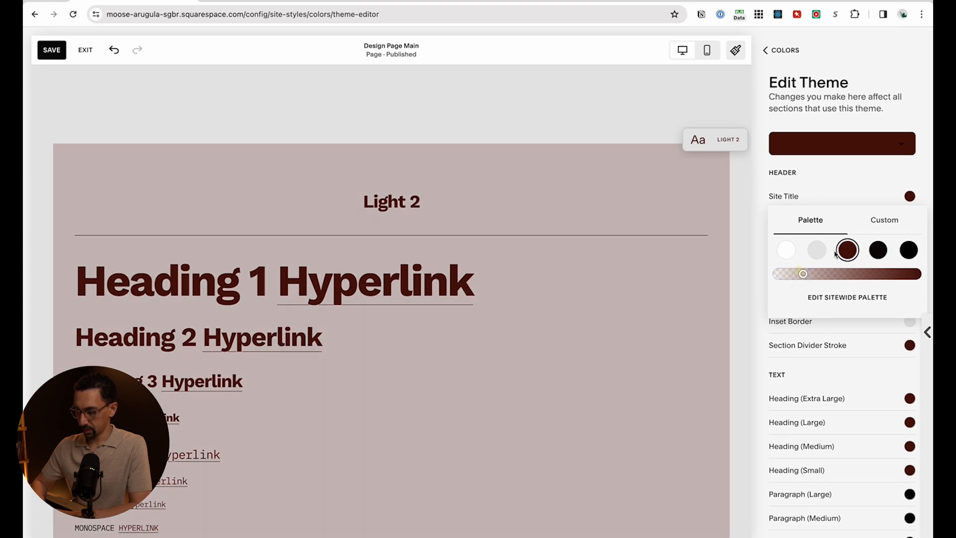
Give the Light 2 section background a custom pale peach color of RGB 250, 238, 232 at 100% opacity
left_click(872, 222)
left_click_drag(880, 291, 824, 195)
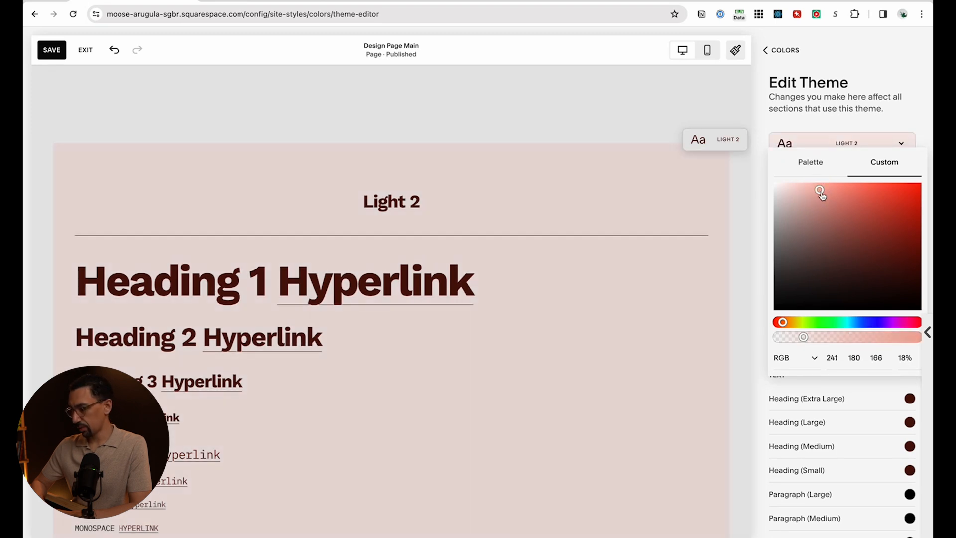
left_click_drag(813, 193, 784, 186)
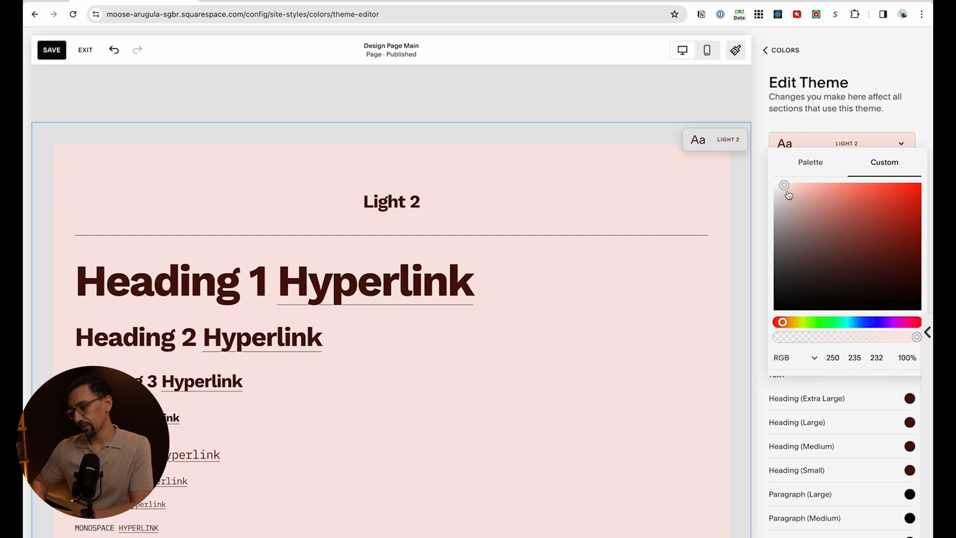
left_click_drag(787, 325, 783, 323)
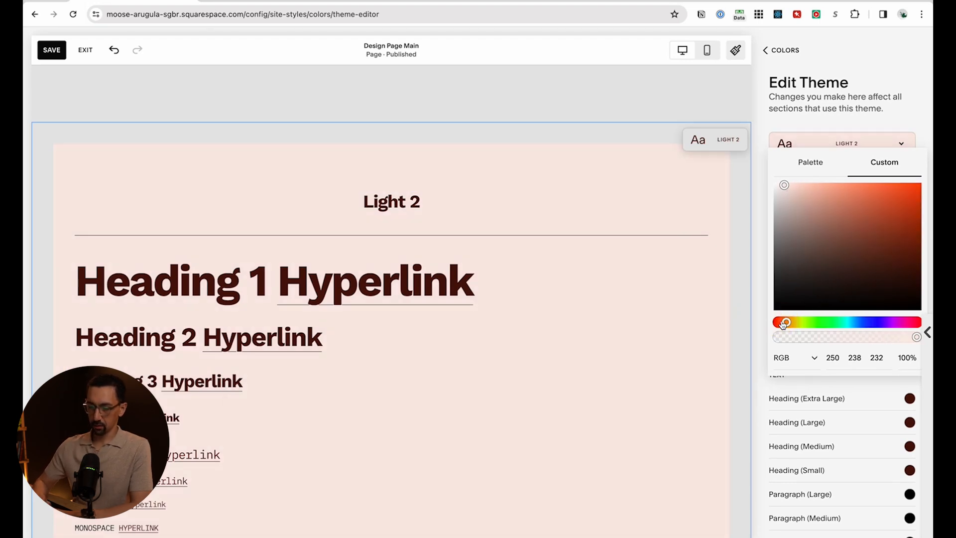
scroll(679, 278, "down", 3)
scroll(677, 278, "up", 1)
scroll(678, 278, "up", 2)
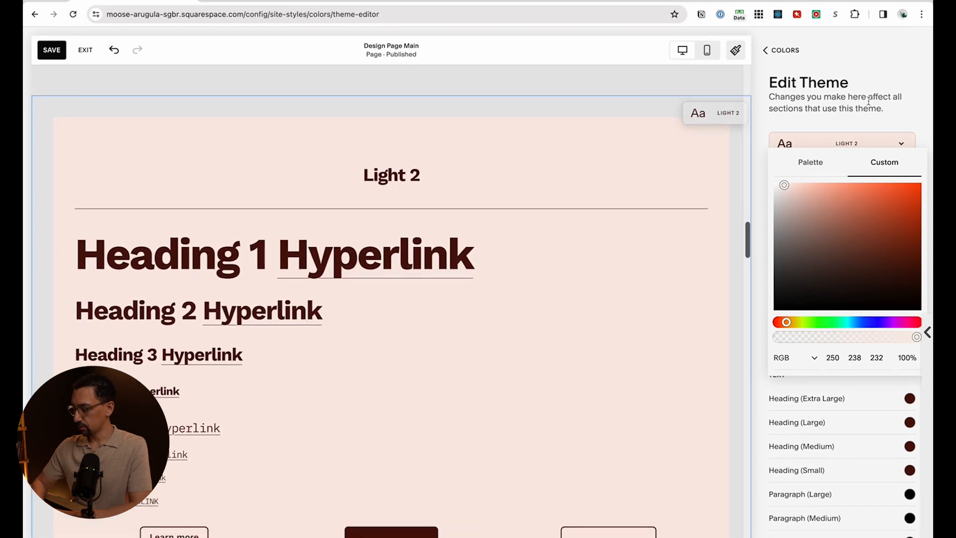
Leave the color themes and site styles, and exit page editing
left_click(865, 82)
left_click(805, 51)
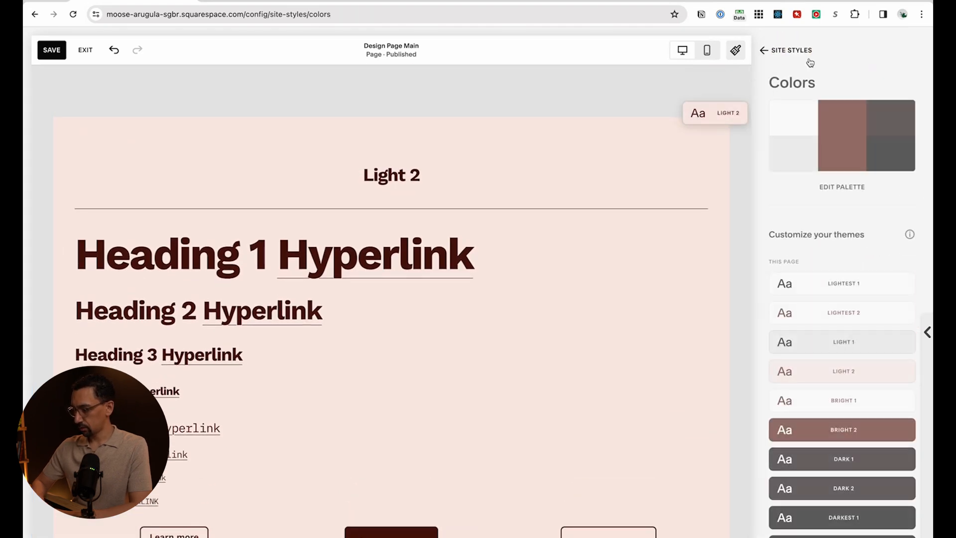
left_click(784, 48)
left_click(783, 50)
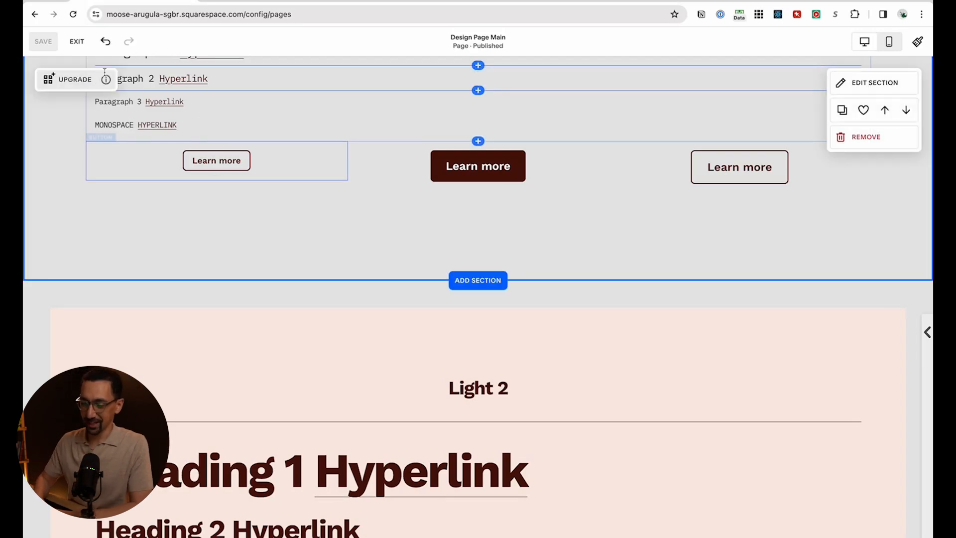
left_click(81, 49)
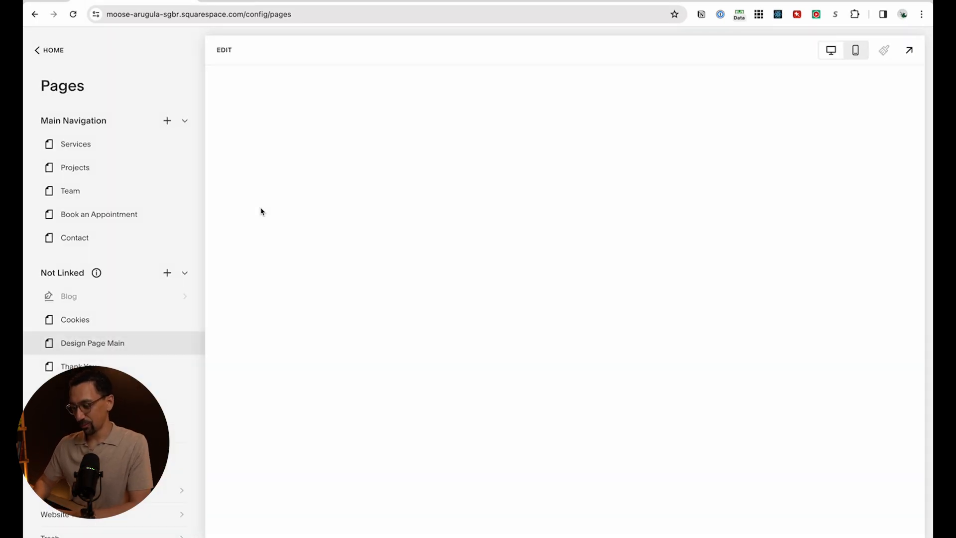
Look over the design page's Light 2 section and introduction in the preview, and dismiss the sign-in popup
scroll(378, 314, "down", 10)
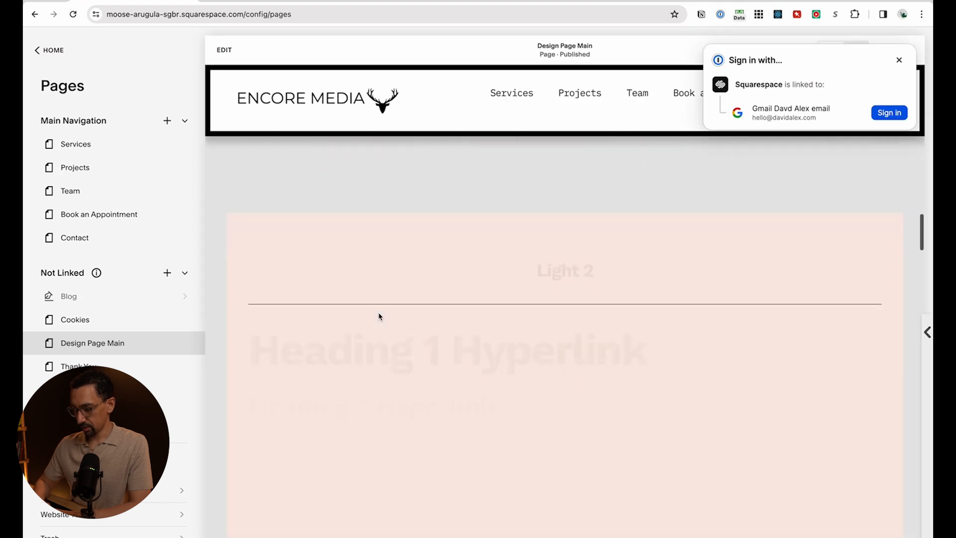
scroll(367, 345, "up", 15)
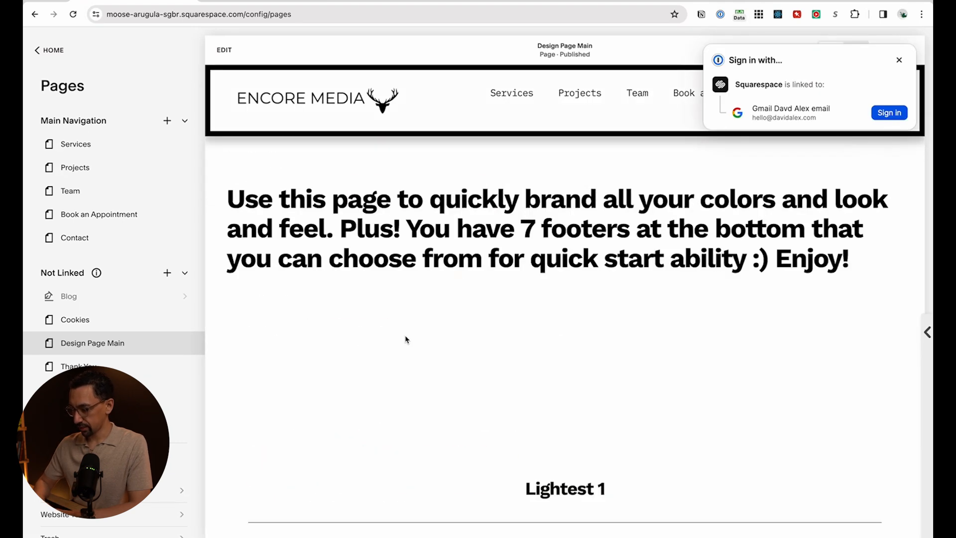
left_click(899, 59)
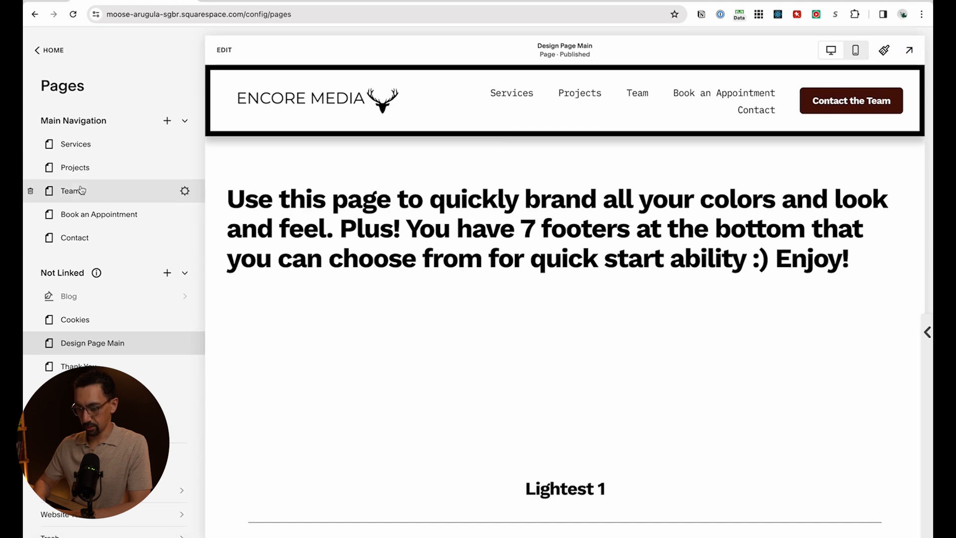
Edit the site header's border so it runs along the bottom edge only, with thickness S
left_click(219, 49)
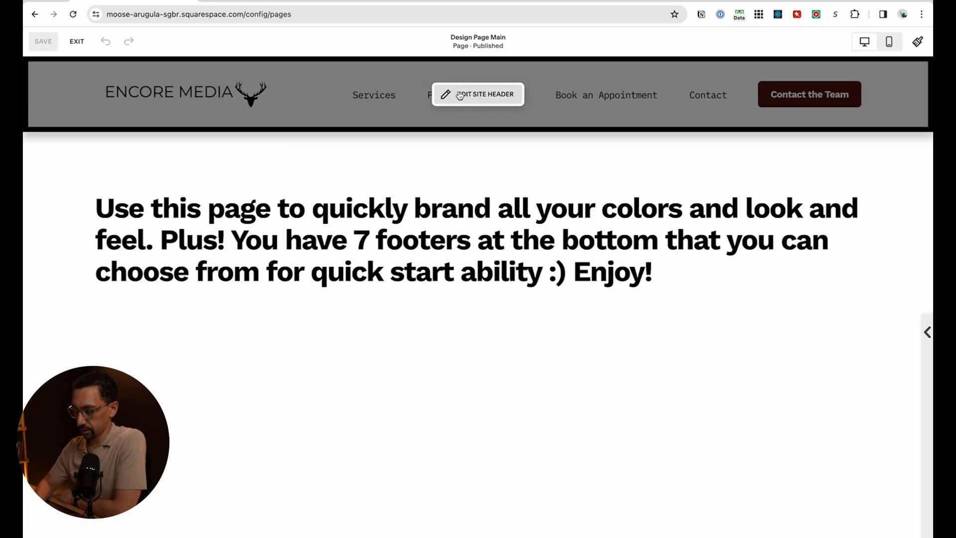
left_click(486, 101)
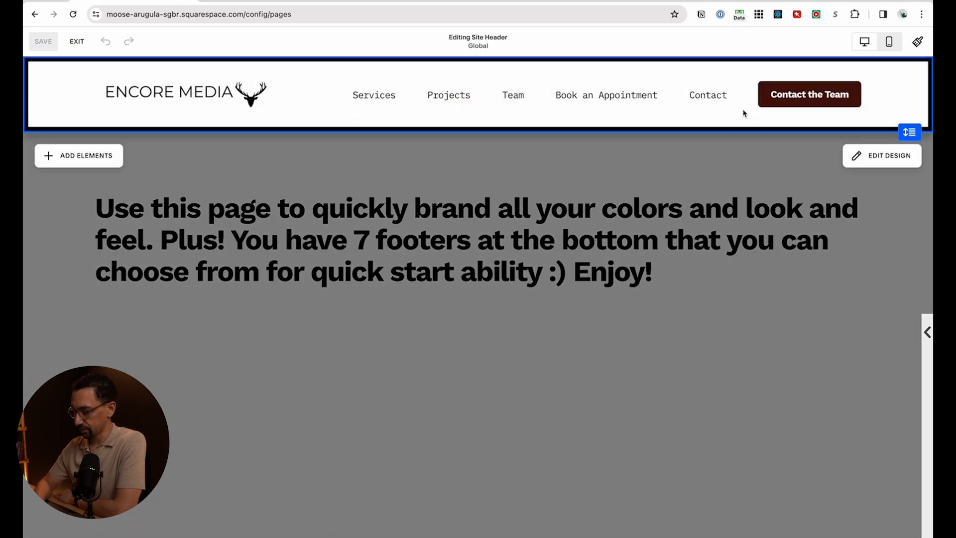
left_click(889, 149)
scroll(827, 301, "down", 5)
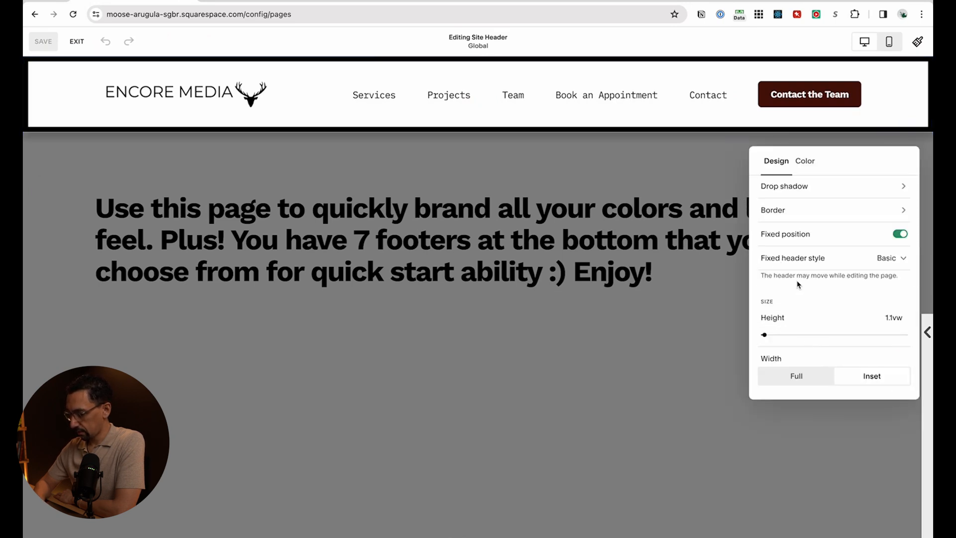
scroll(797, 259, "up", 1)
left_click(812, 241)
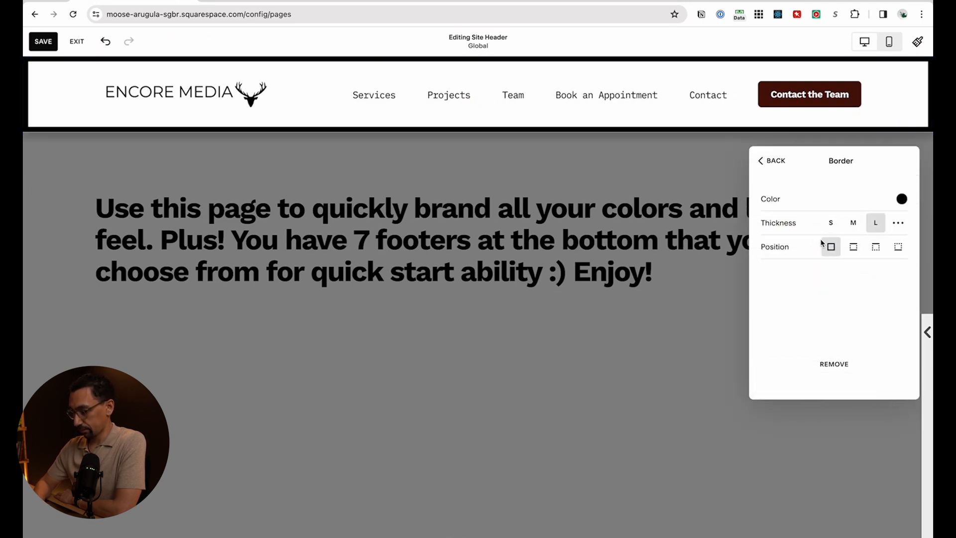
left_click(898, 246)
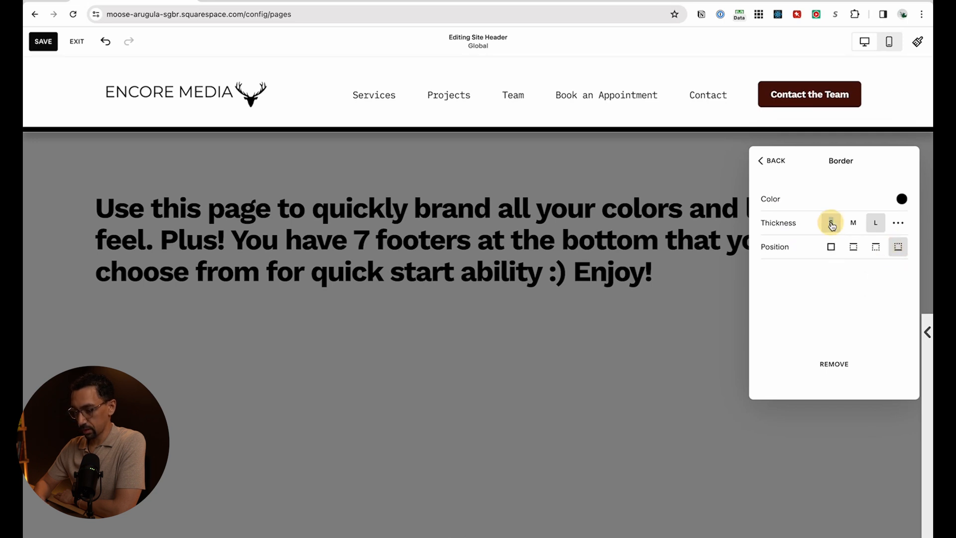
left_click(831, 223)
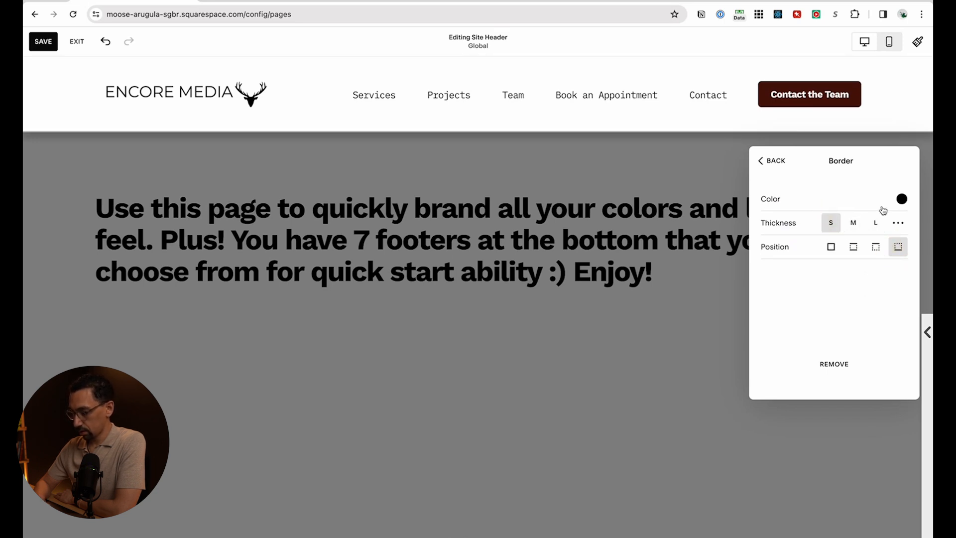
Change the header border color to the light gray palette swatch with reduced opacity, and return to the header design settings
left_click(901, 199)
left_click(795, 200)
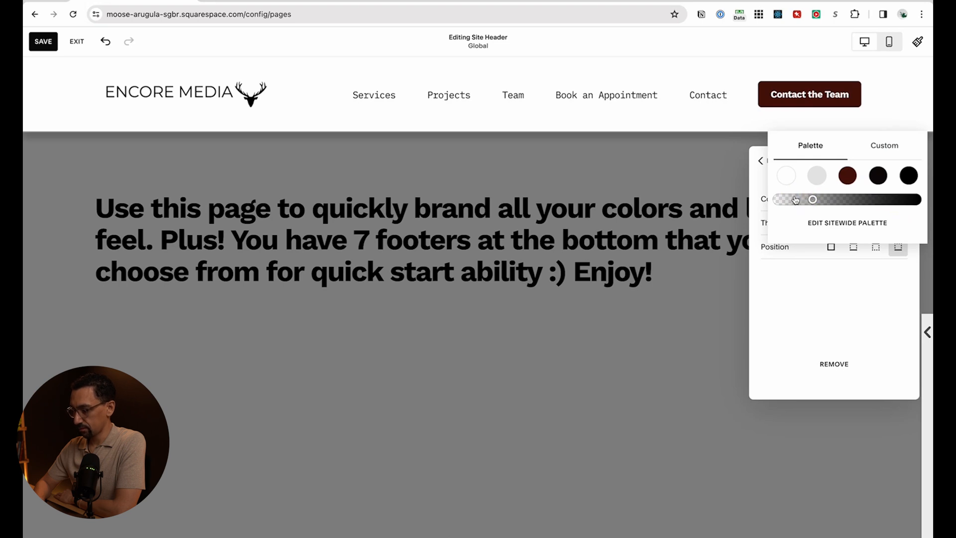
left_click(816, 180)
left_click_drag(871, 199, 839, 199)
left_click(776, 334)
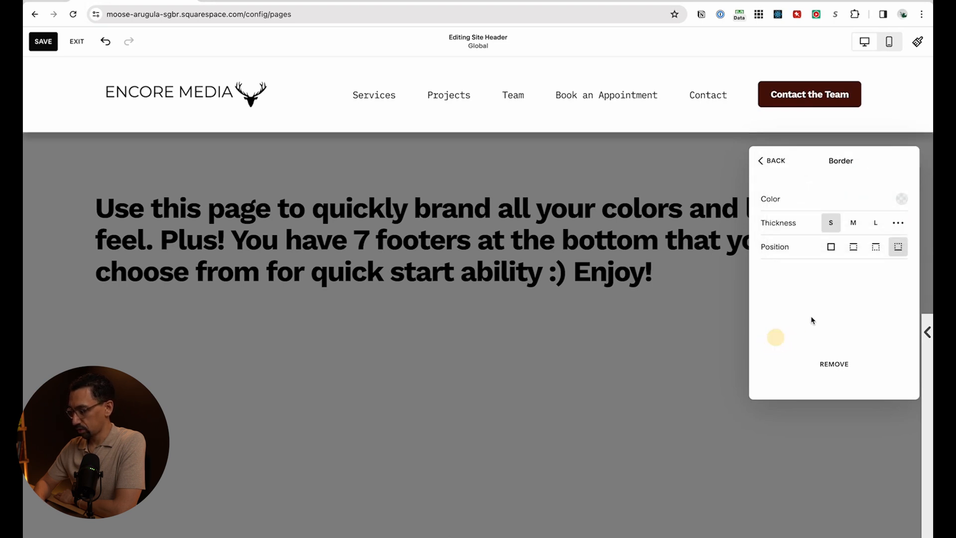
left_click(772, 166)
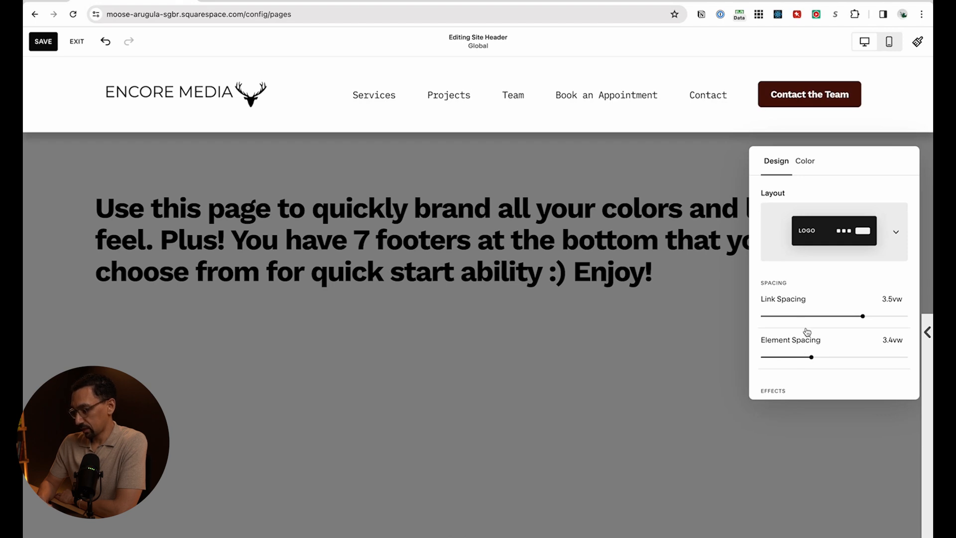
Set the header's link spacing to 1.6vw
mouse_move(792, 315)
left_mouse_down()
mouse_move(780, 316)
mouse_move(797, 316)
left_mouse_up()
left_click(899, 299)
type("1.6")
key("Tab")
Reduce the header's element spacing to 1.6vw
key("Tab")
key("Down")
key("Down")
key("Down")
key("Down")
key("Down")
key("Down")
key("Down")
key("Down")
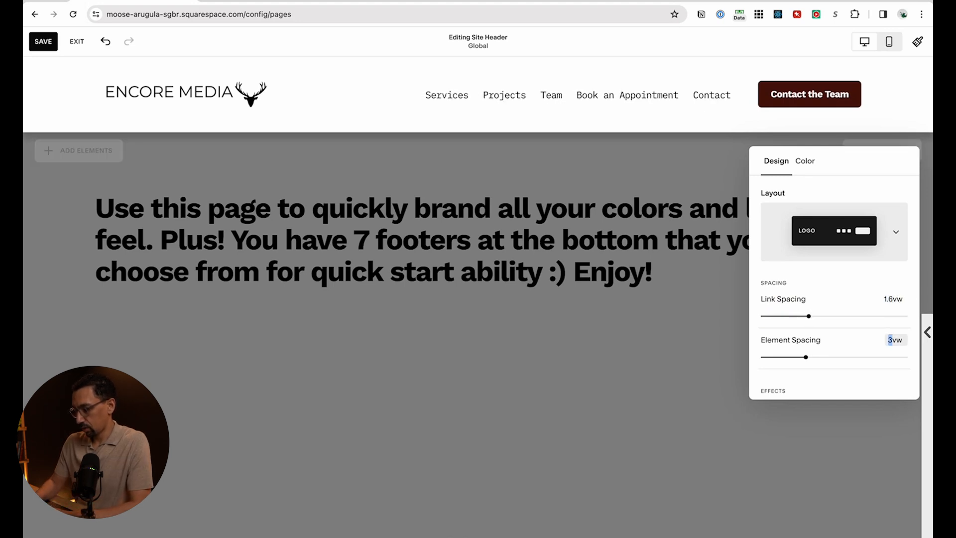
key("Down")
key("Down")
key("Down")
key("Down")
key("Down")
key("Down")
key("Down")
key("Down")
key("Down")
key("Down")
key("Down")
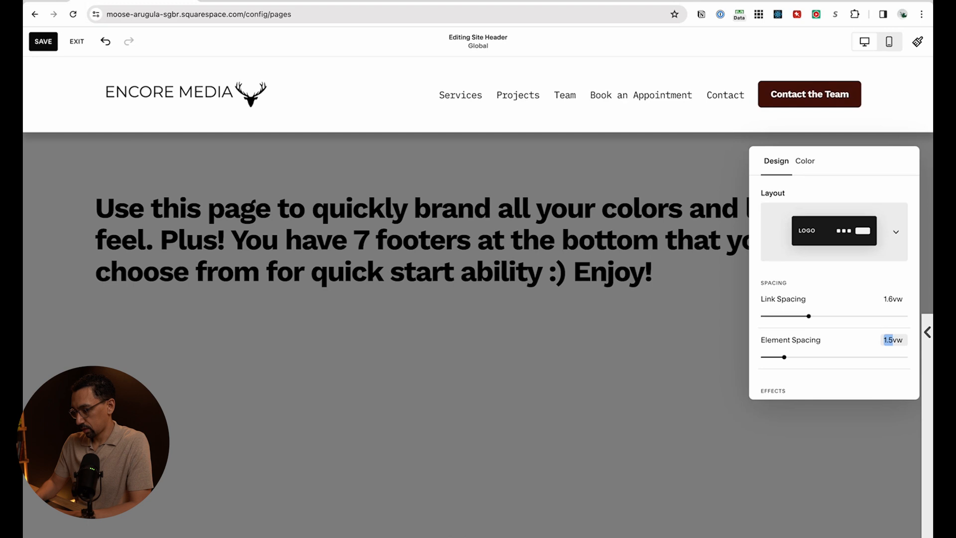
key("Up")
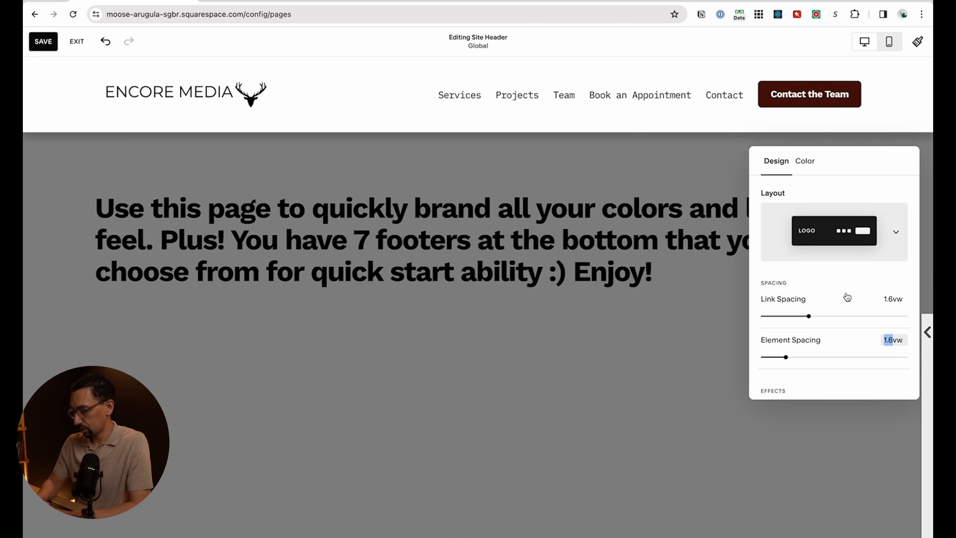
Set the header height to 1vw and compare the Full and Inset widths, ending on Inset
scroll(820, 308, "down", 5)
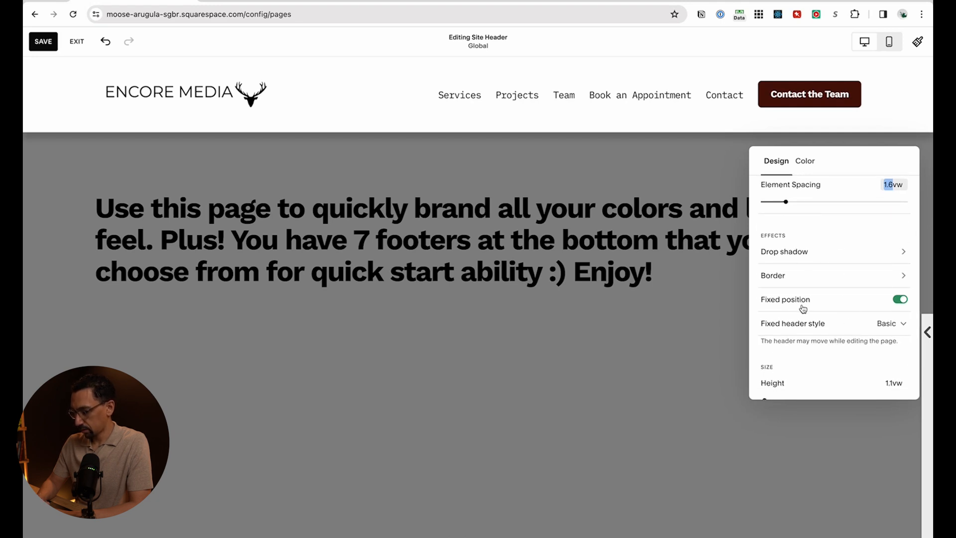
scroll(803, 308, "down", 3)
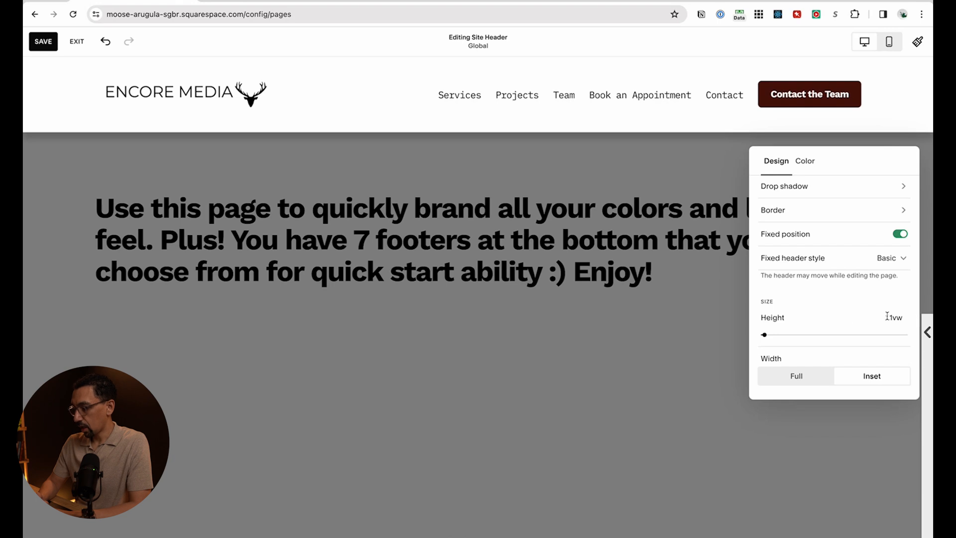
left_click(893, 316)
key("Down")
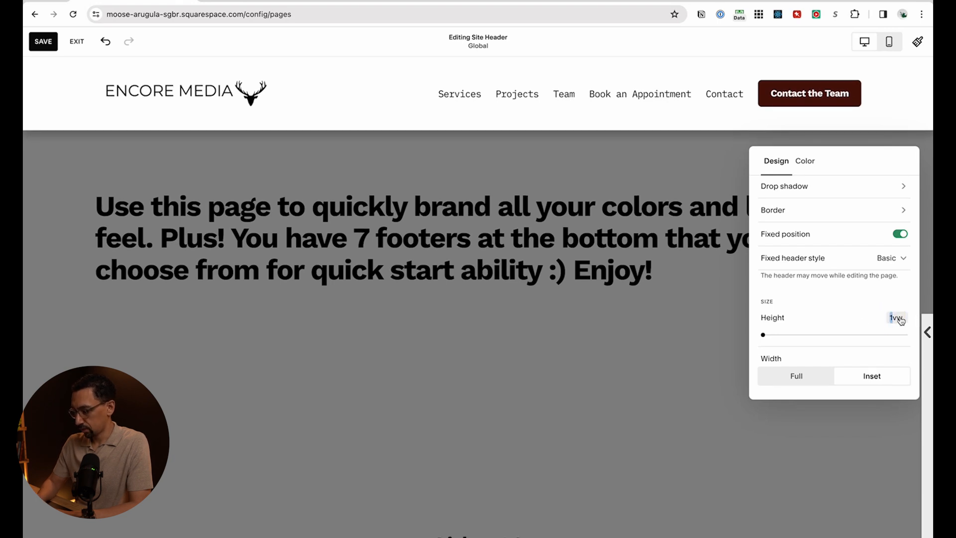
left_click(769, 379)
left_click(872, 376)
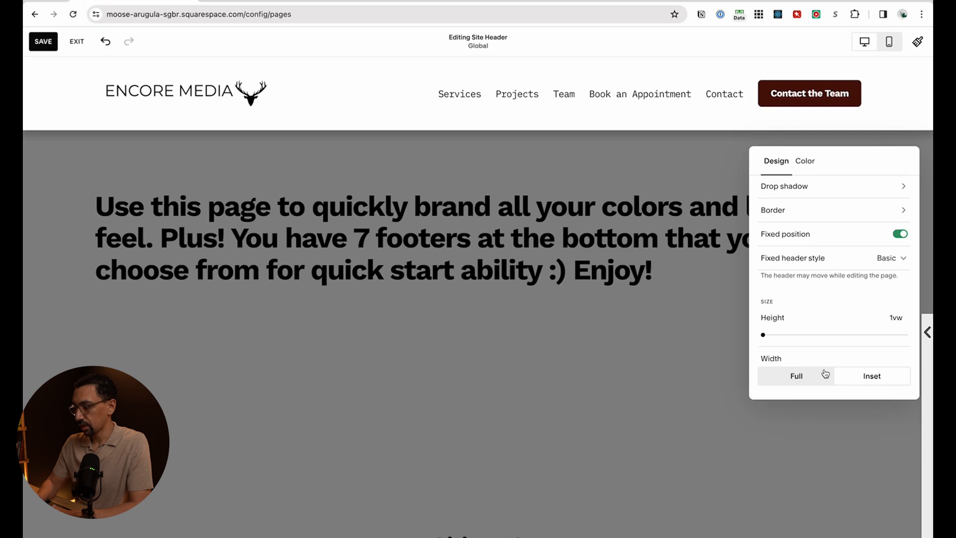
scroll(854, 241, "up", 5)
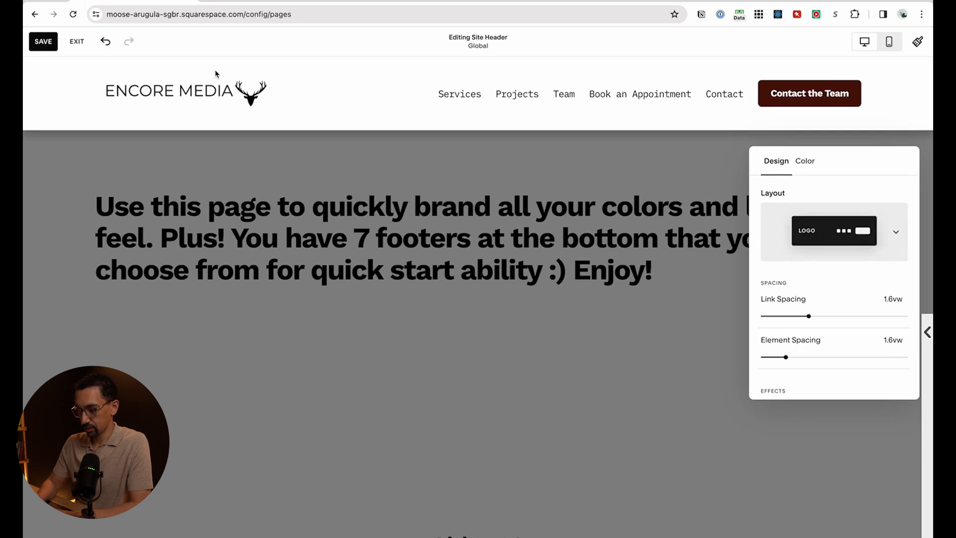
Open the site title and logo settings and set the logo height to 70px
left_click(164, 107)
left_click(175, 98)
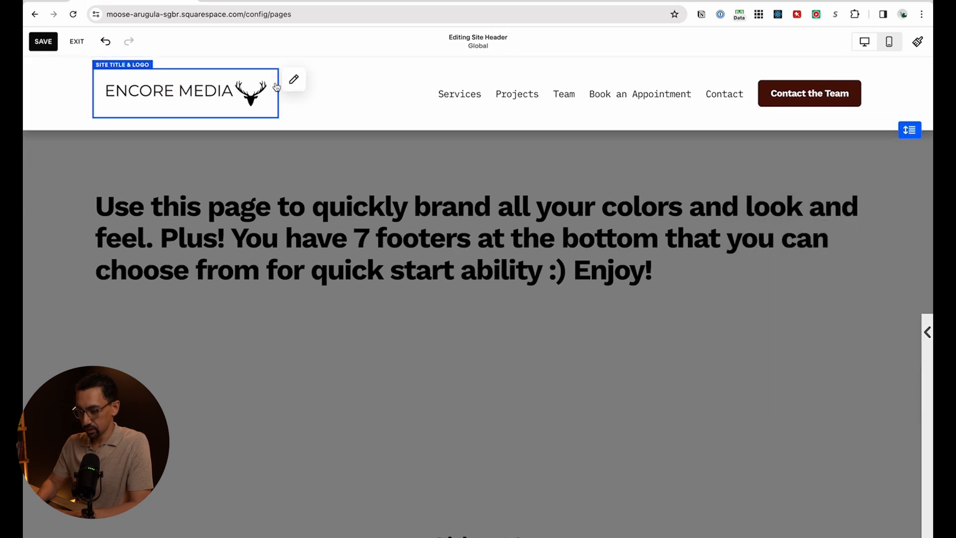
left_click(293, 80)
double_click(235, 308)
type("65")
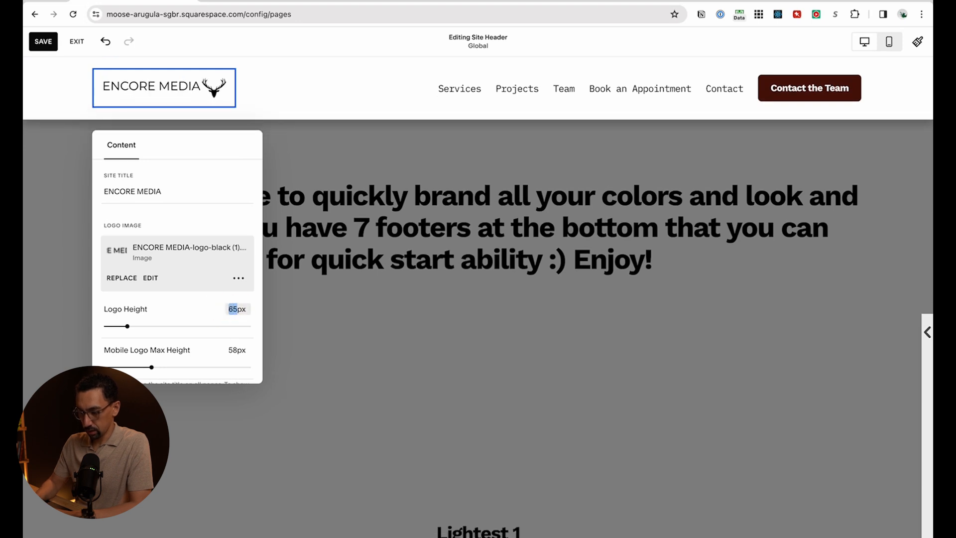
key("shift+Up")
key("Down")
key("Down")
key("Down")
key("Down")
key("Down")
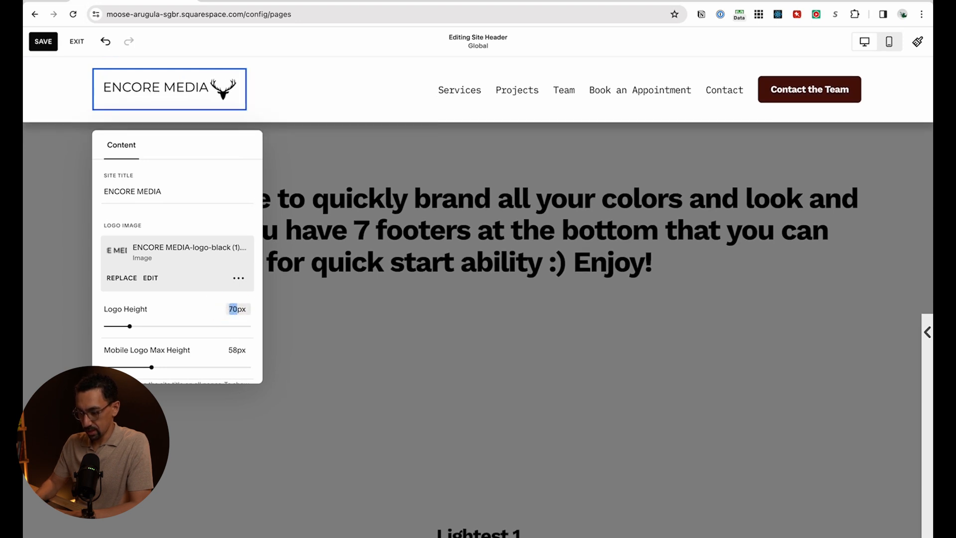
Set the mobile logo max height to 55px and change the site title to "Encore Media"
key("Tab")
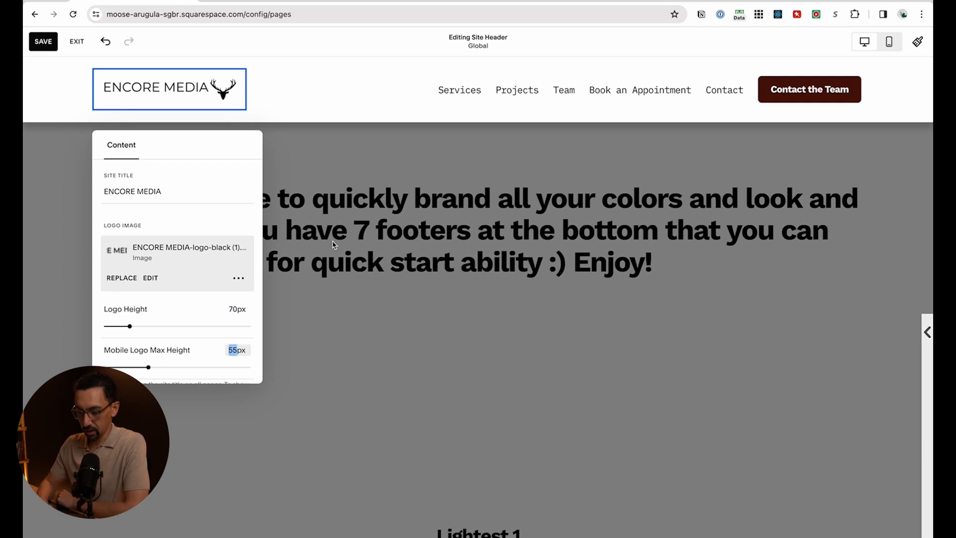
scroll(167, 267, "down", 1)
scroll(167, 266, "up", 1)
triple_click(160, 192)
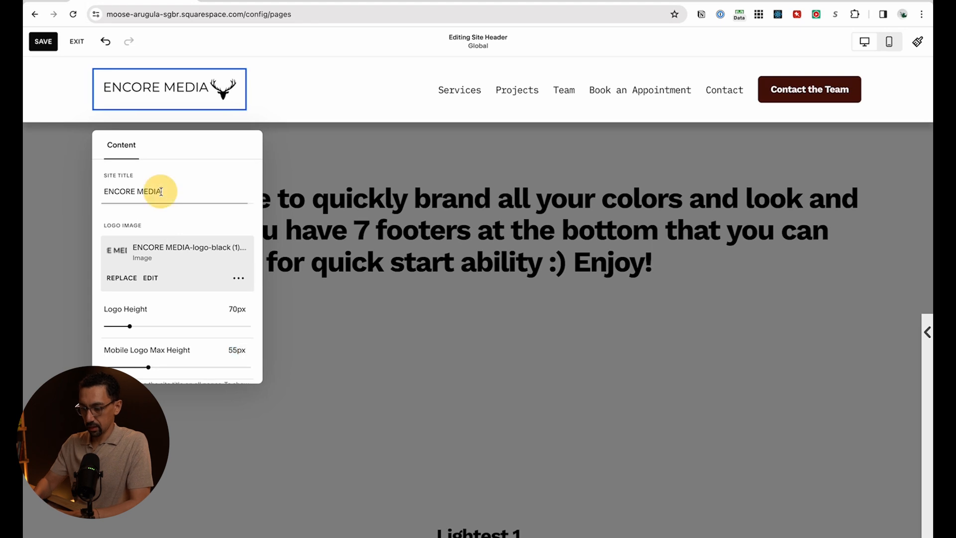
type("Encore Media")
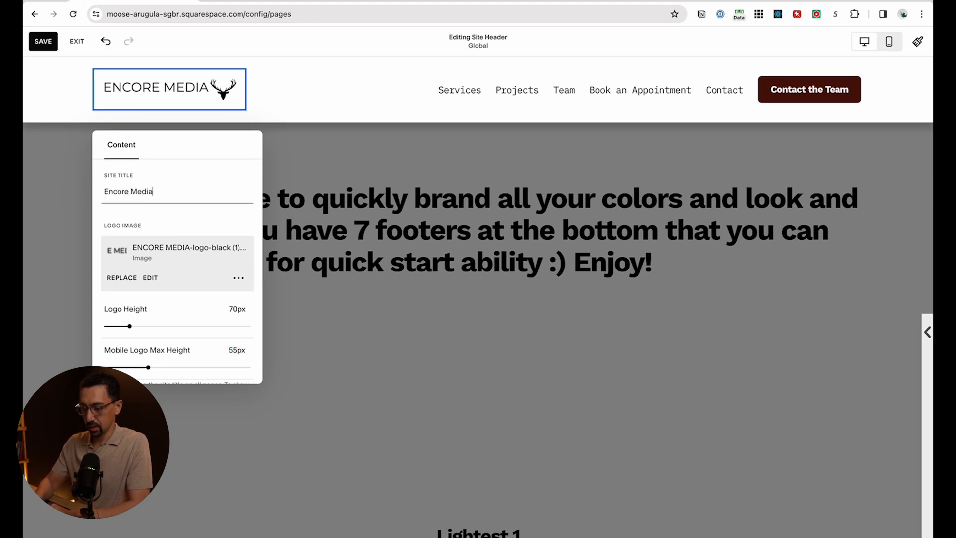
scroll(174, 239, "down", 3)
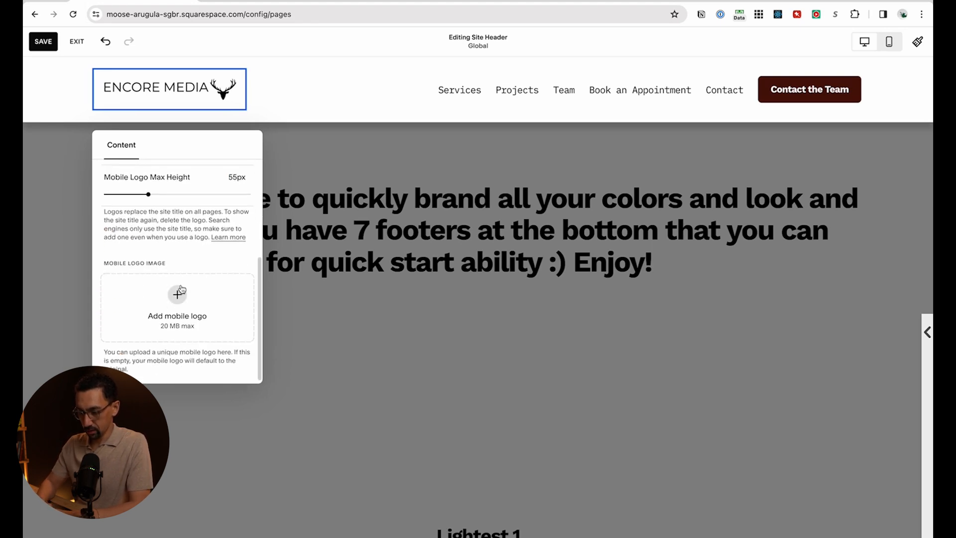
Save the header changes and exit editing mode
left_click(383, 258)
left_click(42, 41)
left_click(75, 41)
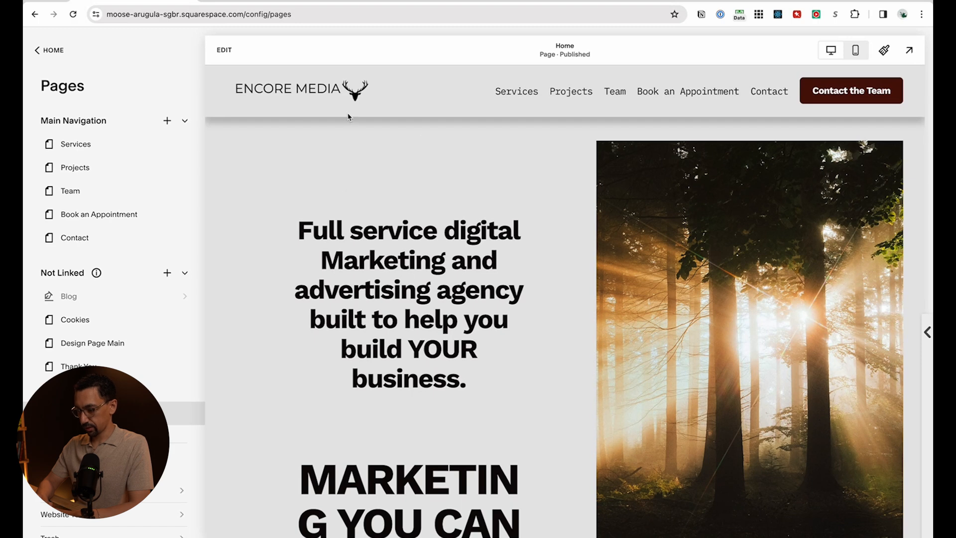
Reopen the site header for editing from the Home page and remove its drop shadow
left_click(225, 51)
left_click(459, 82)
left_click(878, 135)
scroll(806, 200, "down", 5)
left_click(801, 171)
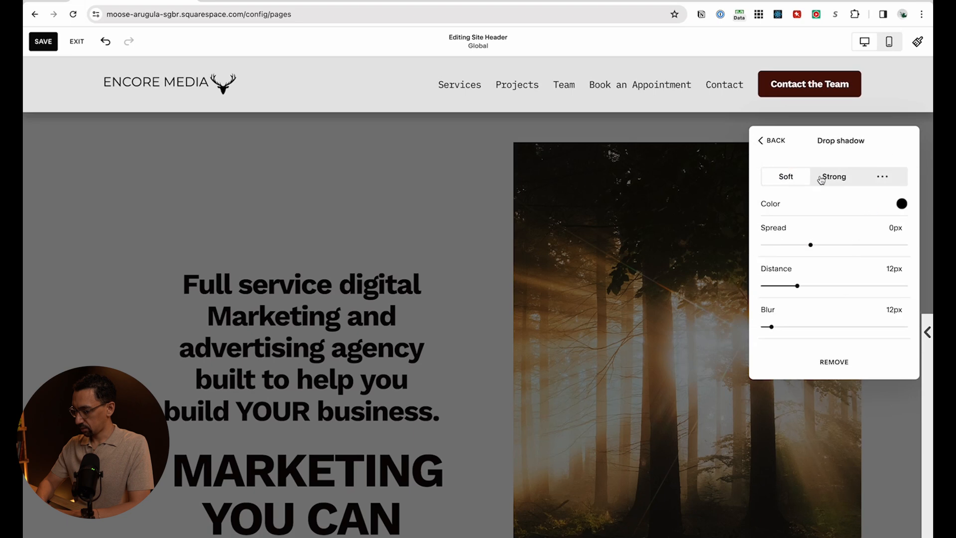
left_click(836, 362)
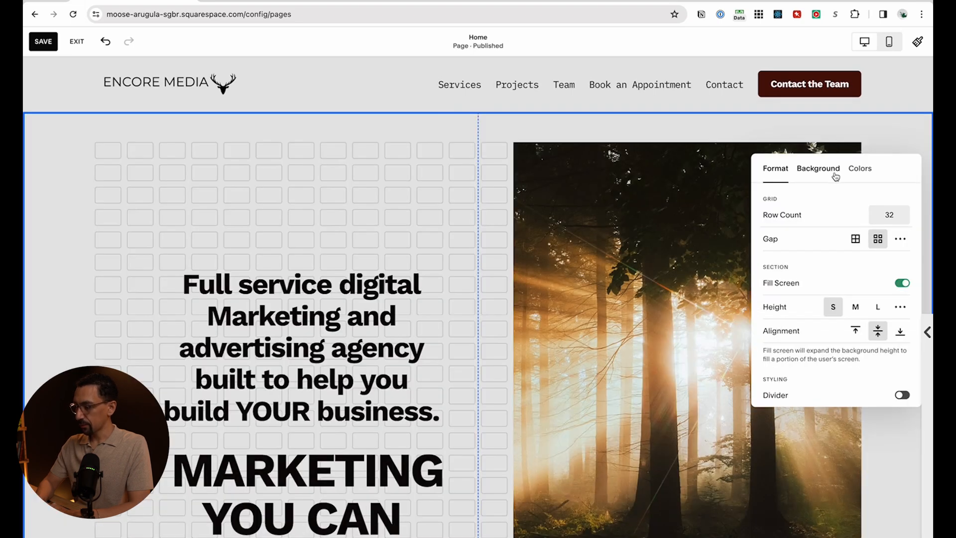
Apply the Lightest 1 color theme to the first section of the Home page
left_click(860, 168)
left_click(845, 240)
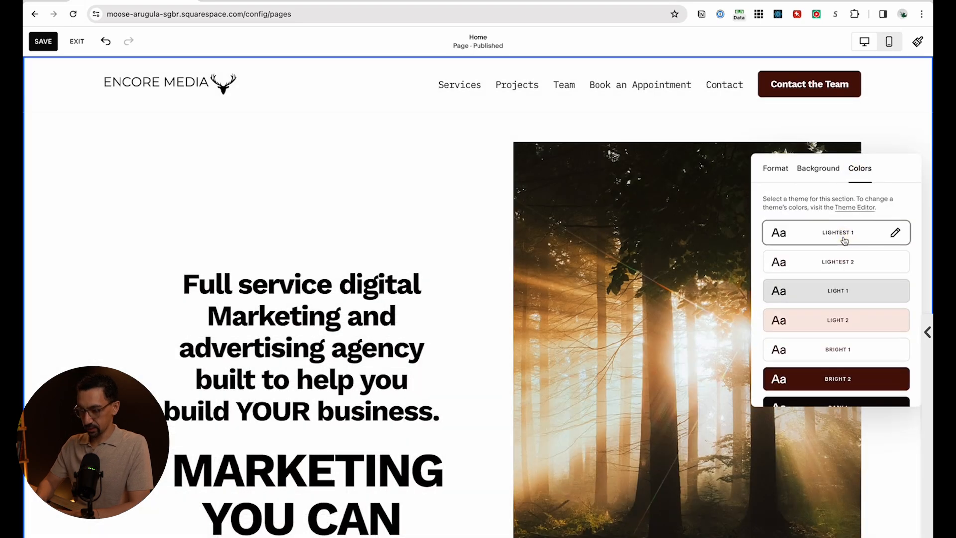
left_click(491, 265)
scroll(490, 265, "down", 1)
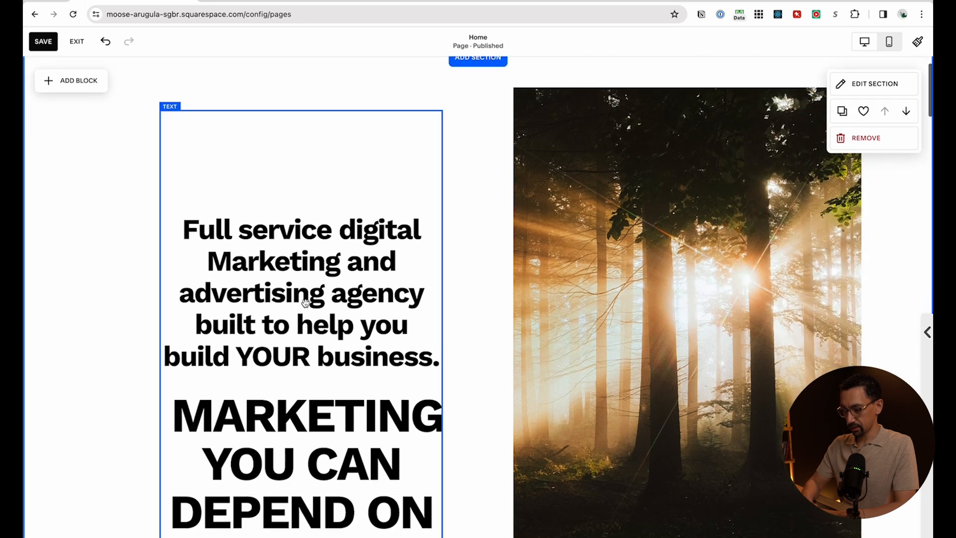
left_click(275, 170)
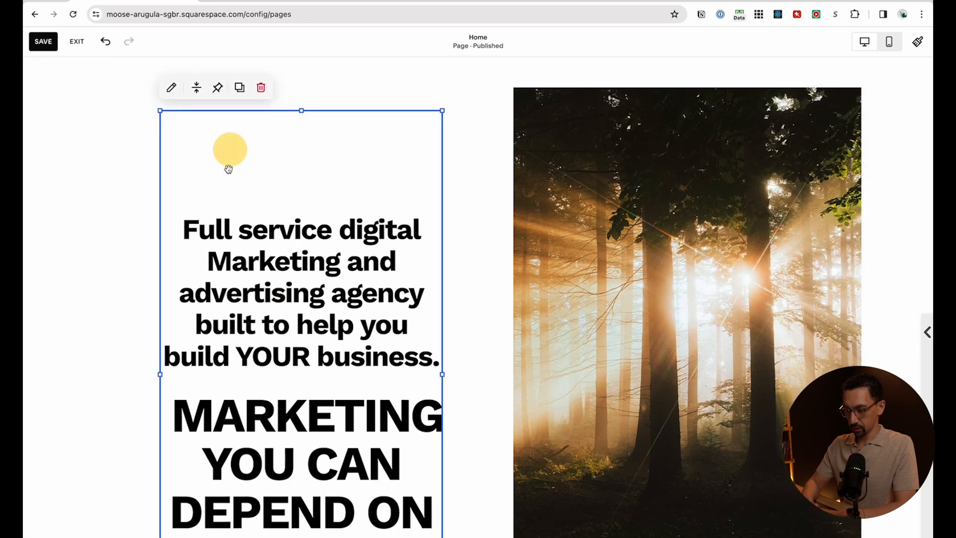
left_click(189, 240)
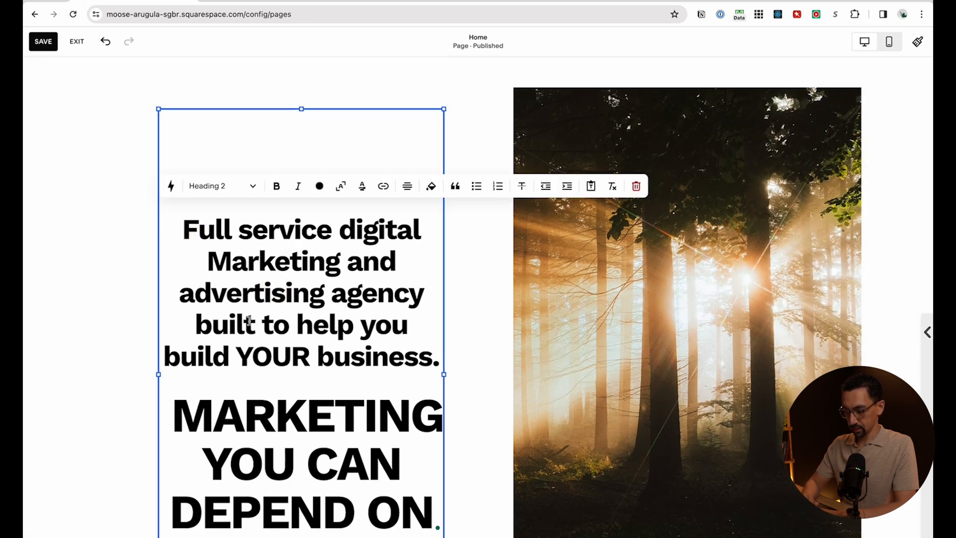
triple_click(312, 462)
scroll(341, 461, "down", 1)
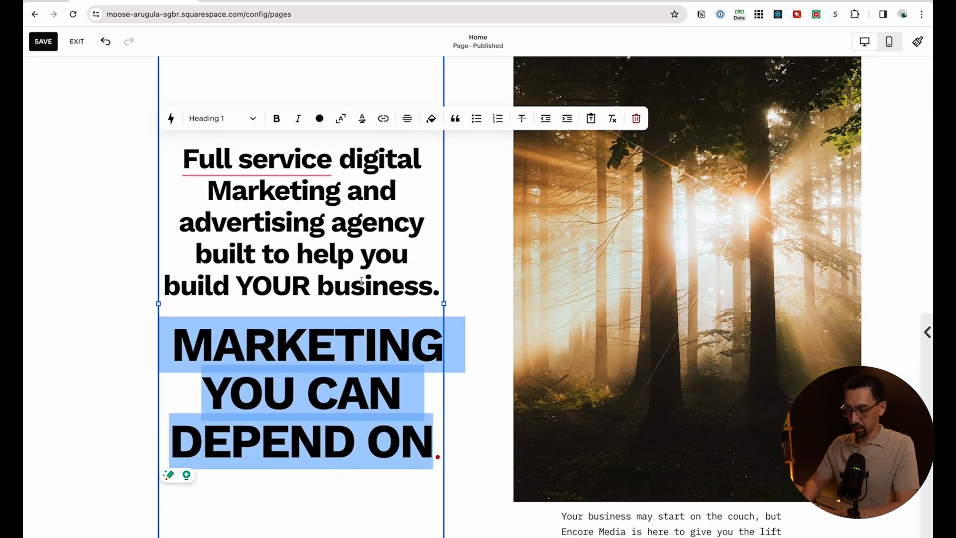
key("BackSpace")
key("BackSpace")
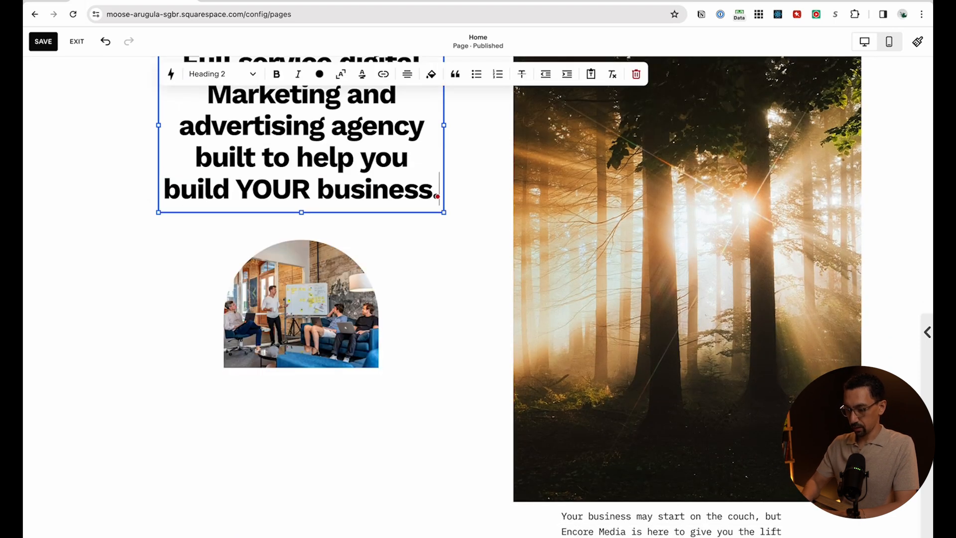
left_click(499, 299)
scroll(499, 299, "down", 3)
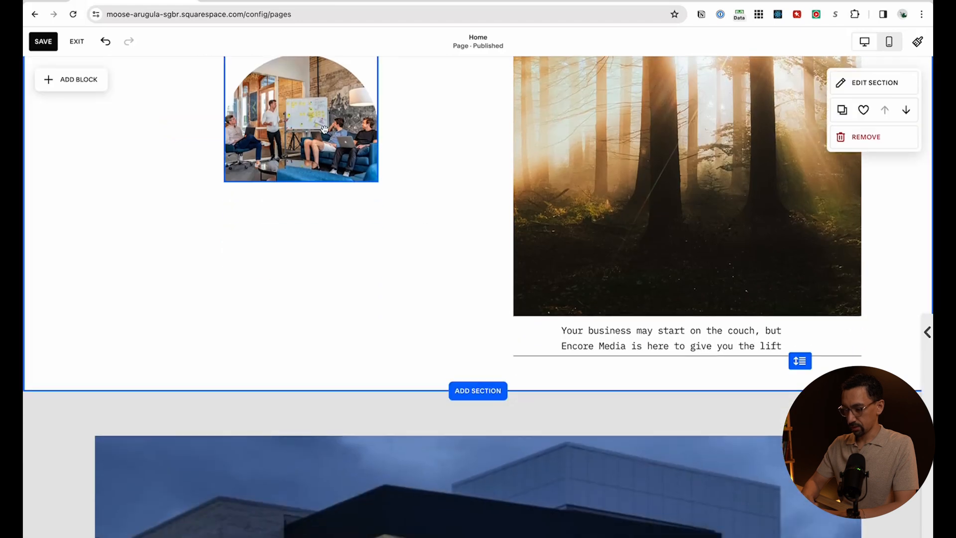
key("ctrl+z")
key("ctrl+z")
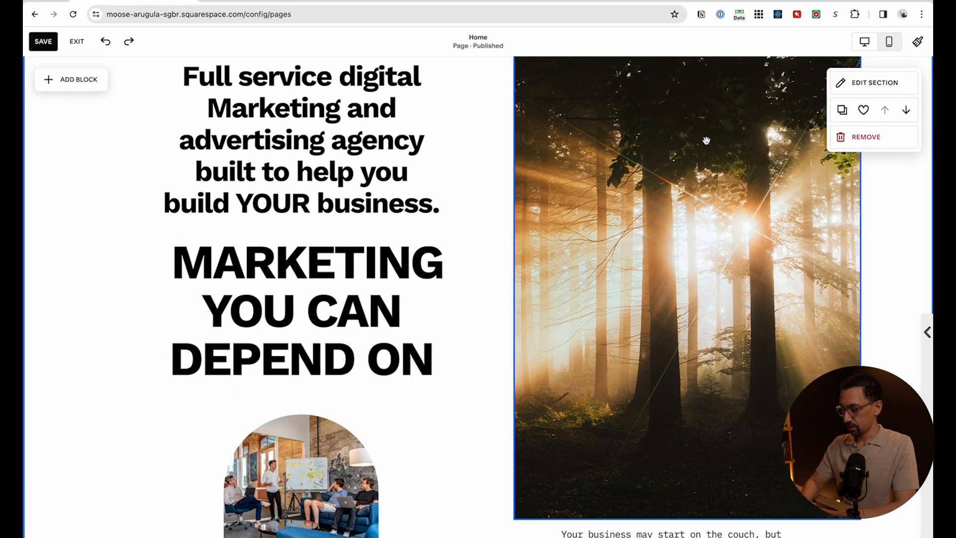
Add the hero section to Saved Sections, and copy and delete its "MARKETING YOU CAN DEPEND ON" heading
left_click(864, 110)
scroll(349, 359, "up", 1)
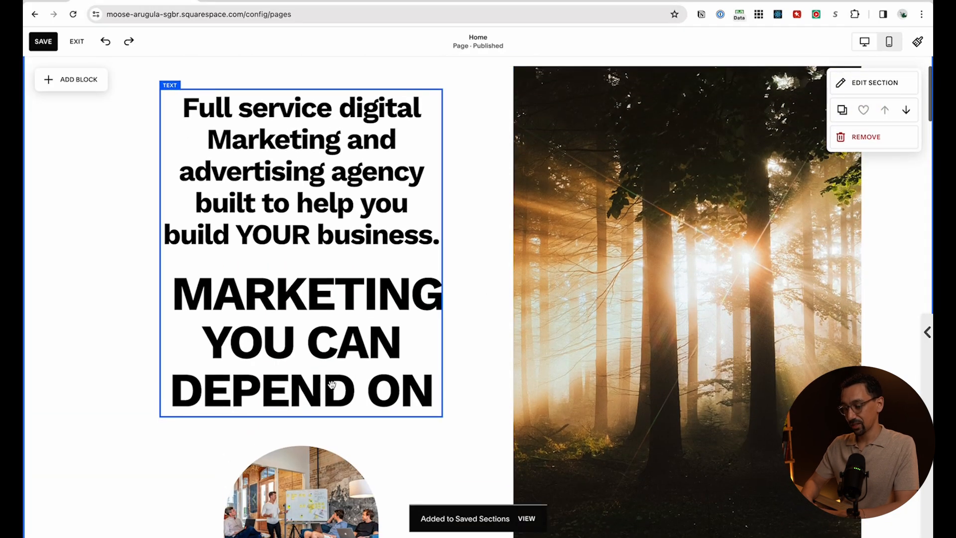
triple_click(332, 384)
key("super+c")
key("BackSpace")
key("BackSpace")
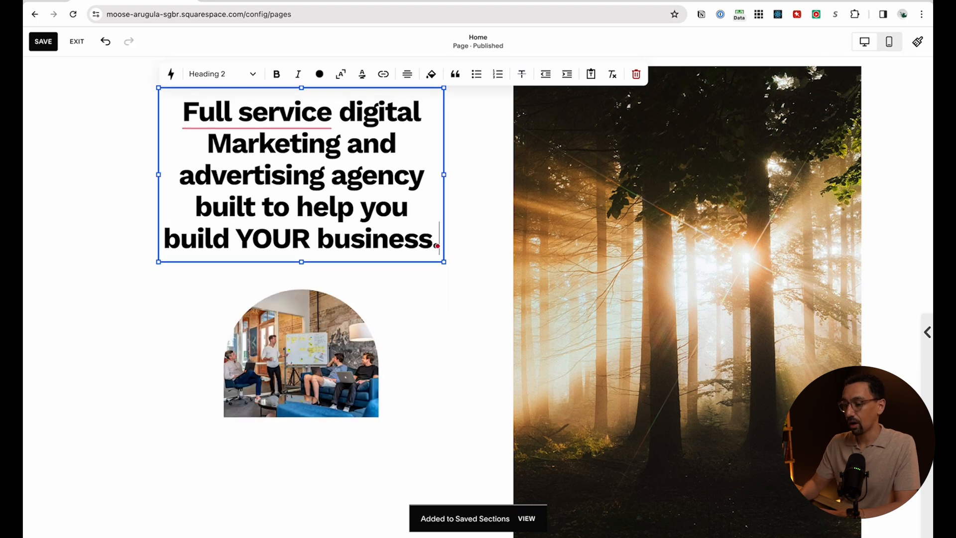
Left-align the "Full service digital Marketing" text in the hero section
left_click(408, 73)
left_click(357, 97)
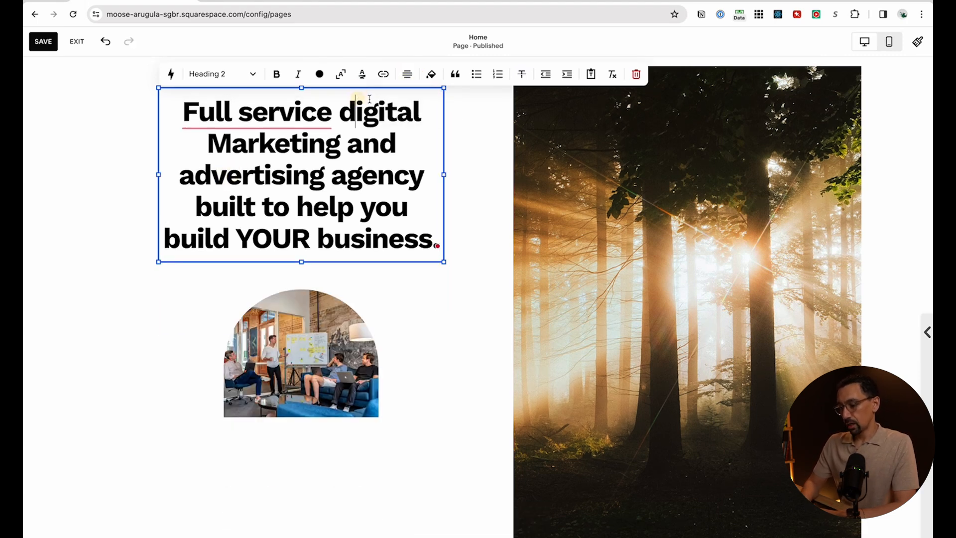
left_click(405, 79)
left_click(375, 98)
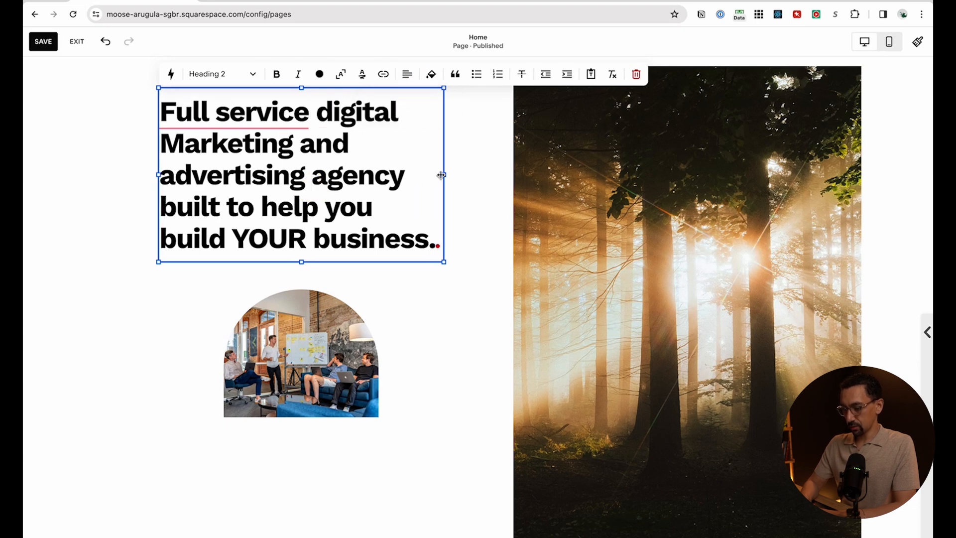
Change the hero intro text to the Paragraph 1 style and correct "Full service" to "Full-service"
scroll(440, 175, "up", 2)
key("super+z")
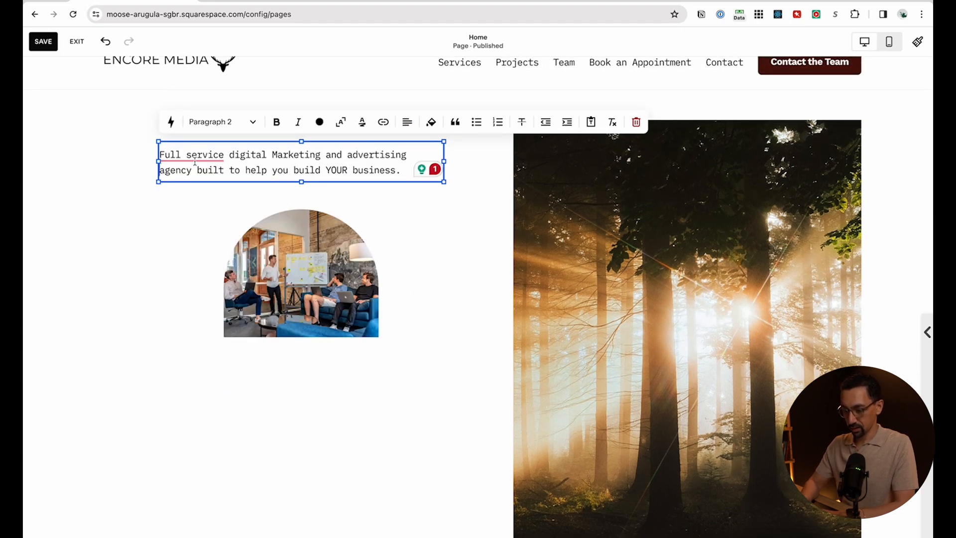
mouse_move(194, 164)
left_click(190, 185)
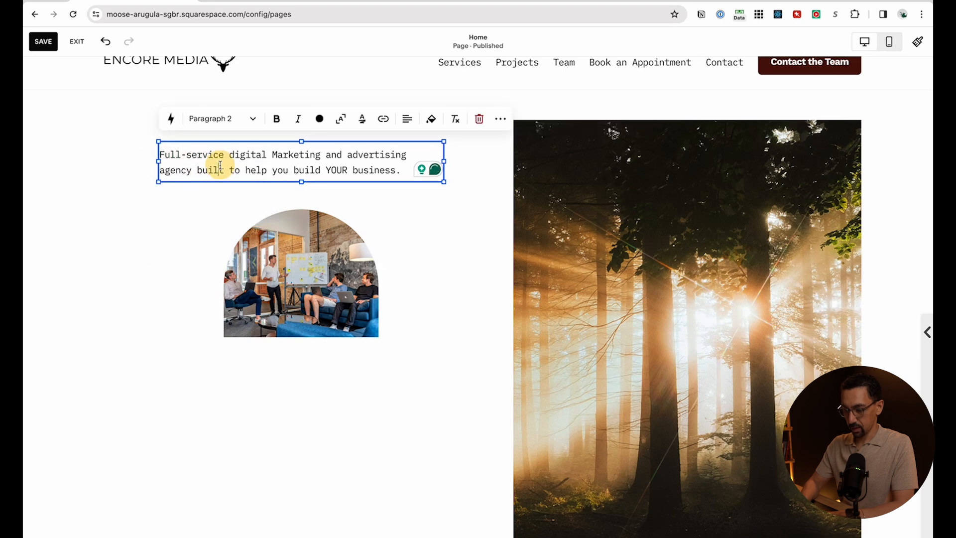
key("super+z")
left_click_drag(211, 164, 210, 166)
Paste the "MARKETING YOU CAN DEPEND ON" heading above the intro paragraph and left-align it
left_click(165, 161)
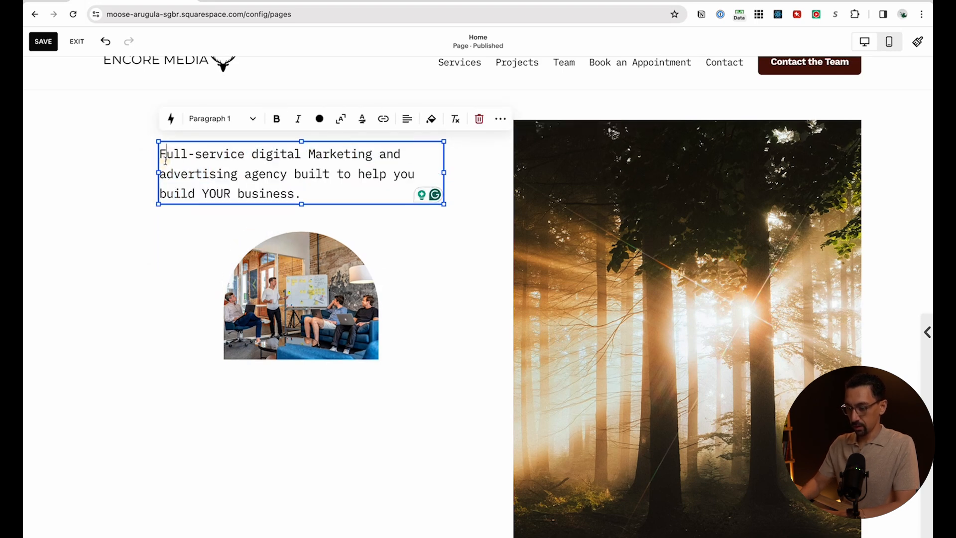
key("Return")
key("super+v")
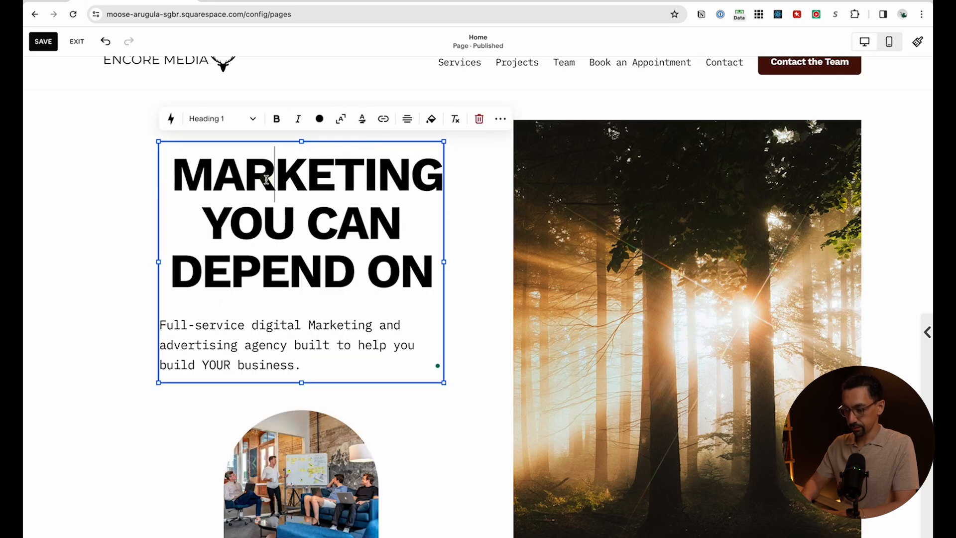
left_click(375, 146)
left_click(134, 175)
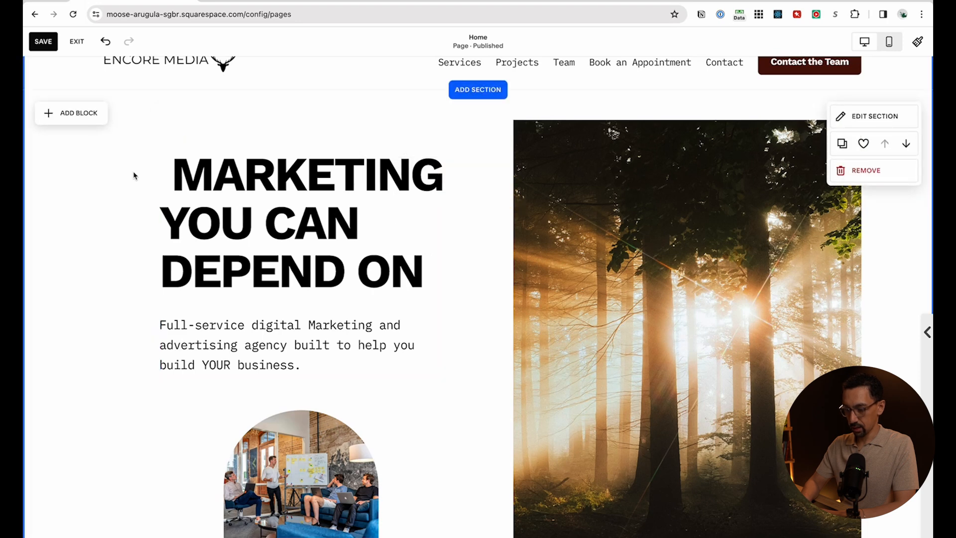
Remove the stray space before "MARKETING" in the hero heading
double_click(178, 176)
key("BackSpace")
left_click(135, 177)
Widen the hero text block and move it lower, flush with the left edge of the section grid
left_click(380, 272)
left_click_drag(446, 260, 500, 261)
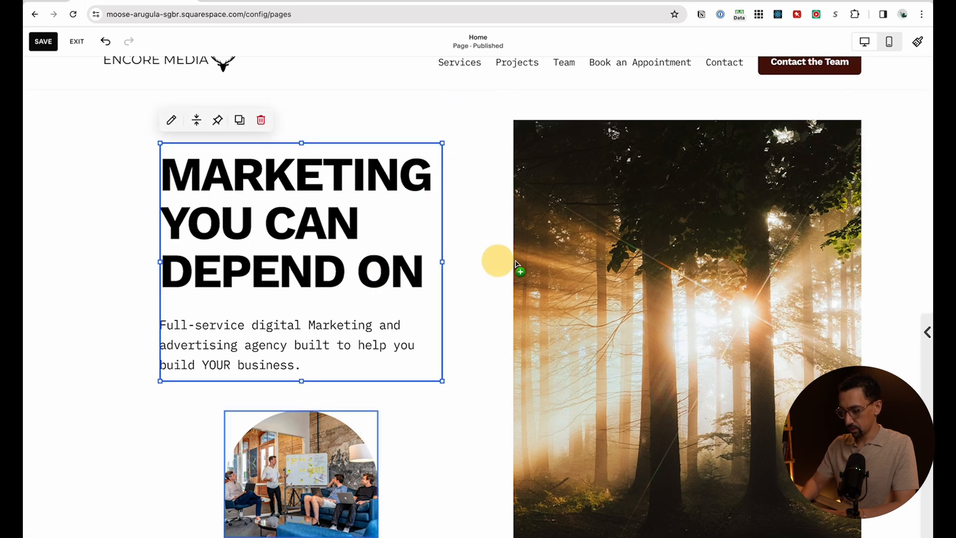
scroll(403, 330, "down", 2)
triple_click(230, 269)
left_click(226, 295)
left_click_drag(273, 130, 211, 233)
Delete the arched team photo overlapping the hero text block
left_click(336, 394)
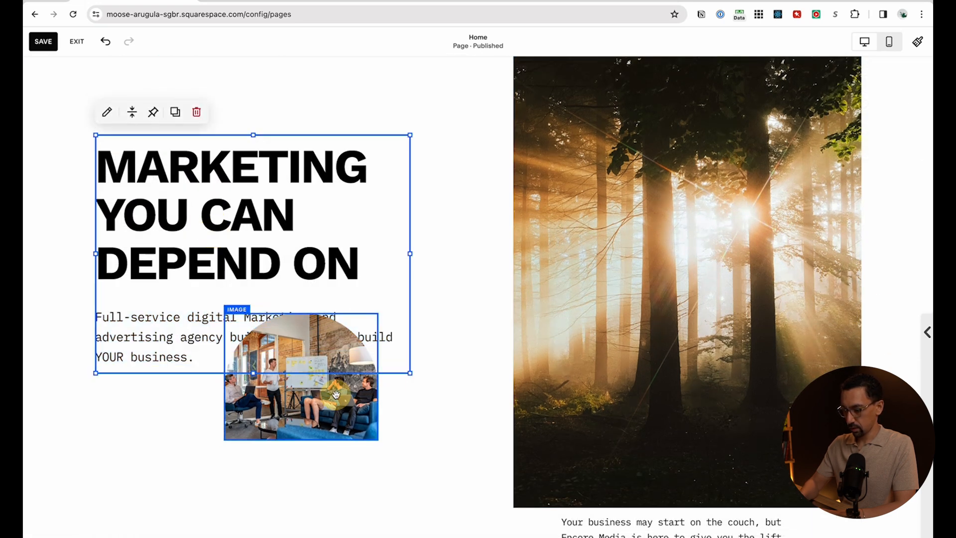
key("BackSpace")
scroll(428, 413, "down", 1)
left_click(314, 372)
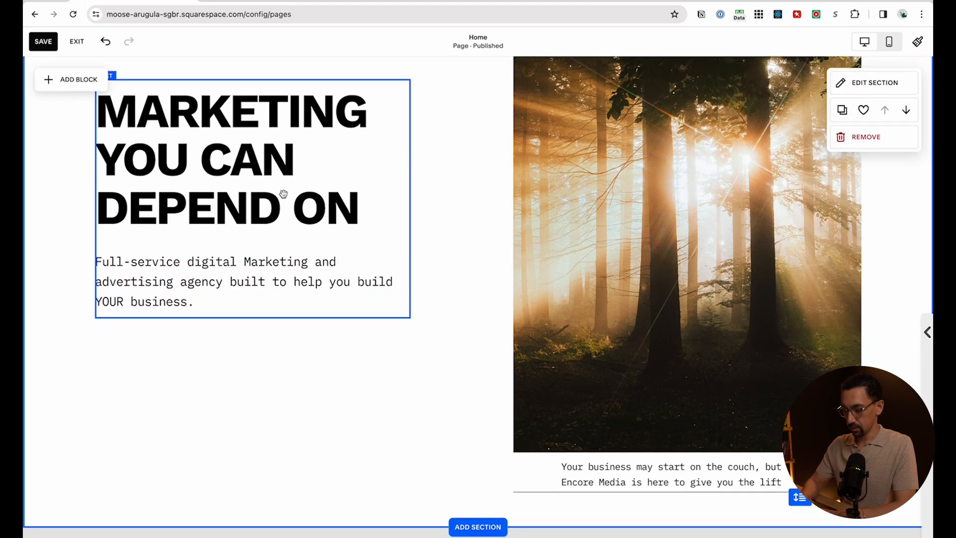
Delete the "Your business may start on the couch" text and the divider line beneath the forest photo
triple_click(650, 467)
key("BackSpace")
left_click(416, 465)
left_click_drag(568, 459, 581, 490)
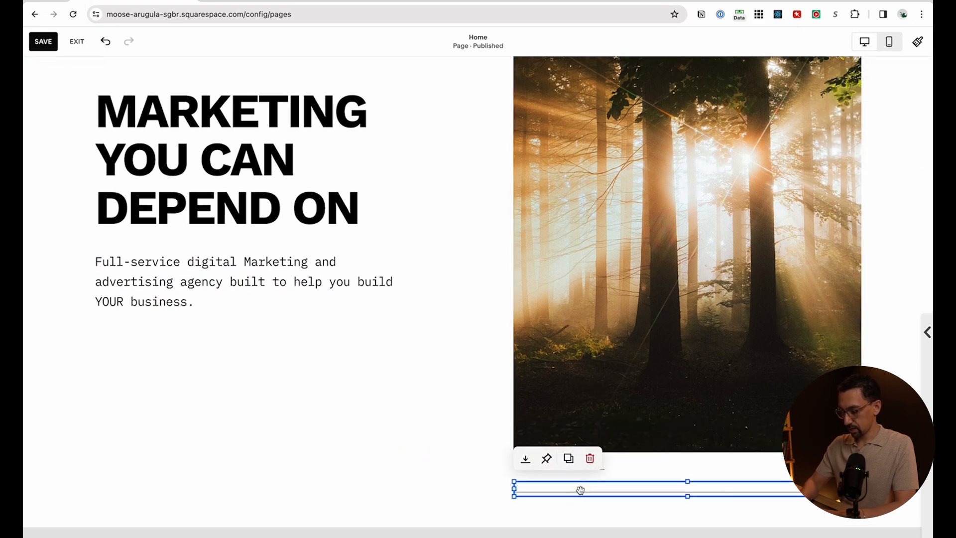
left_click(589, 457)
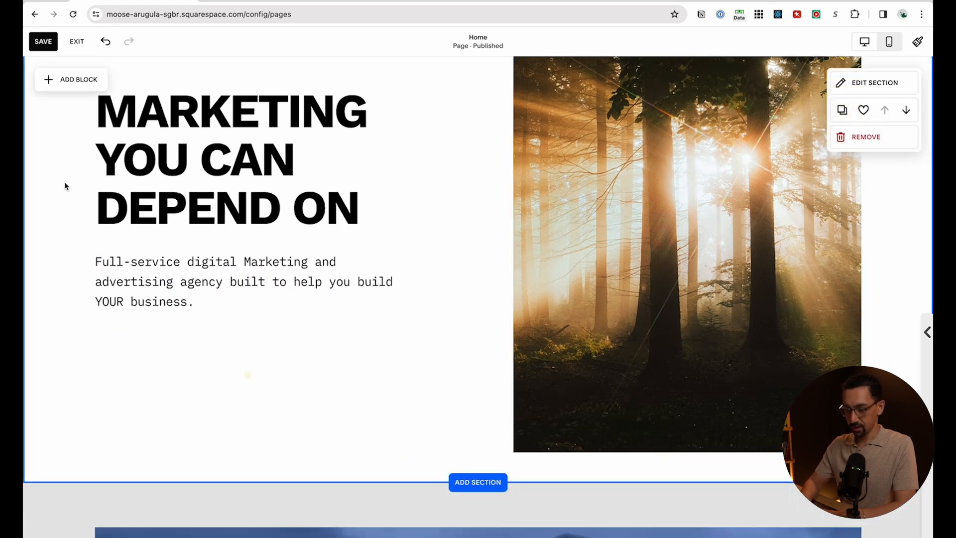
Add a primary button below the hero paragraph, sized to Fit and aligned left
left_click(59, 79)
left_click_drag(88, 205, 207, 338)
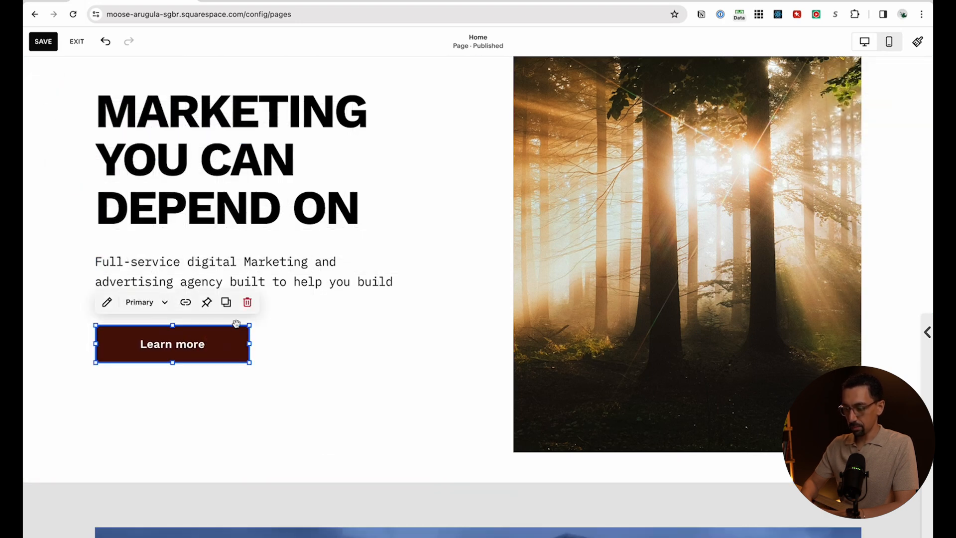
left_click(110, 302)
left_click(317, 388)
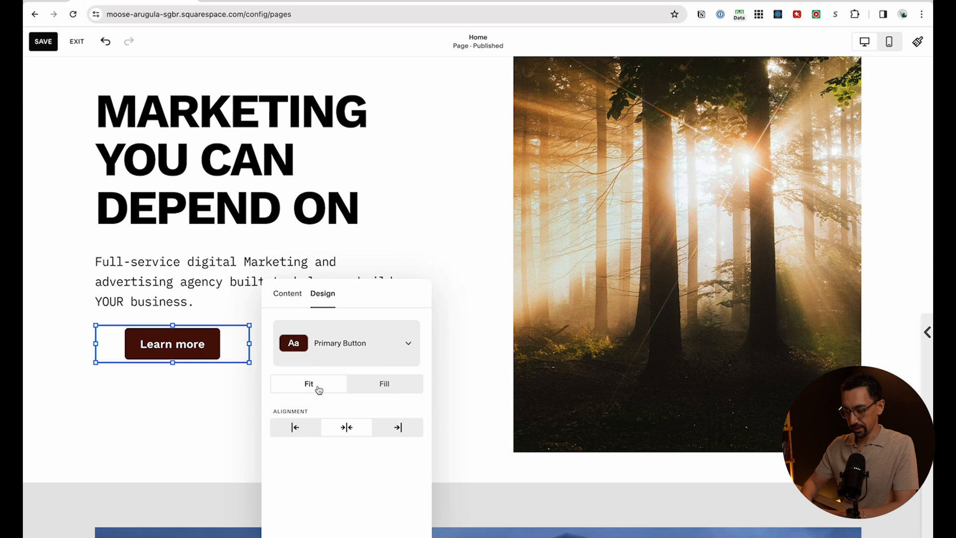
left_click(298, 427)
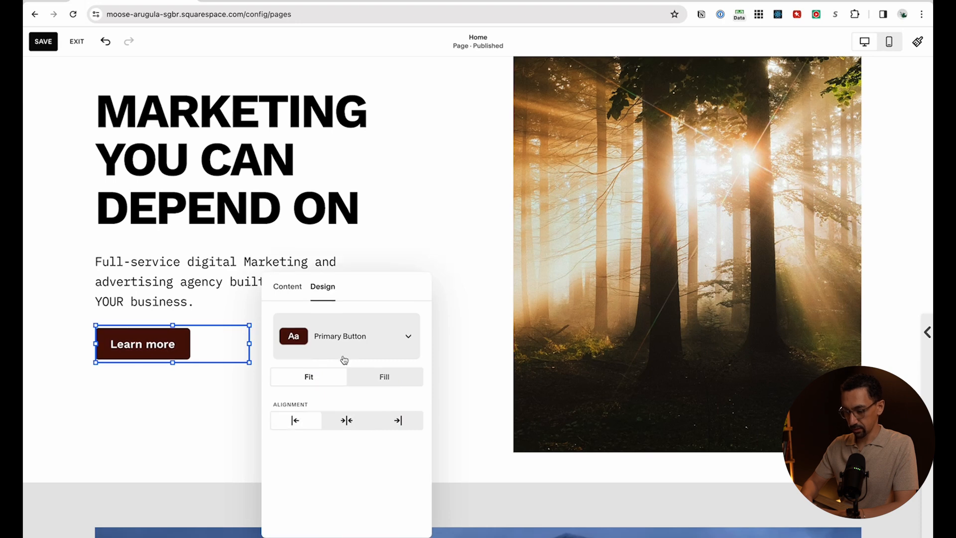
Label the hero button "Contact Us" and link it to /contact
left_click(290, 290)
triple_click(319, 339)
type("Co")
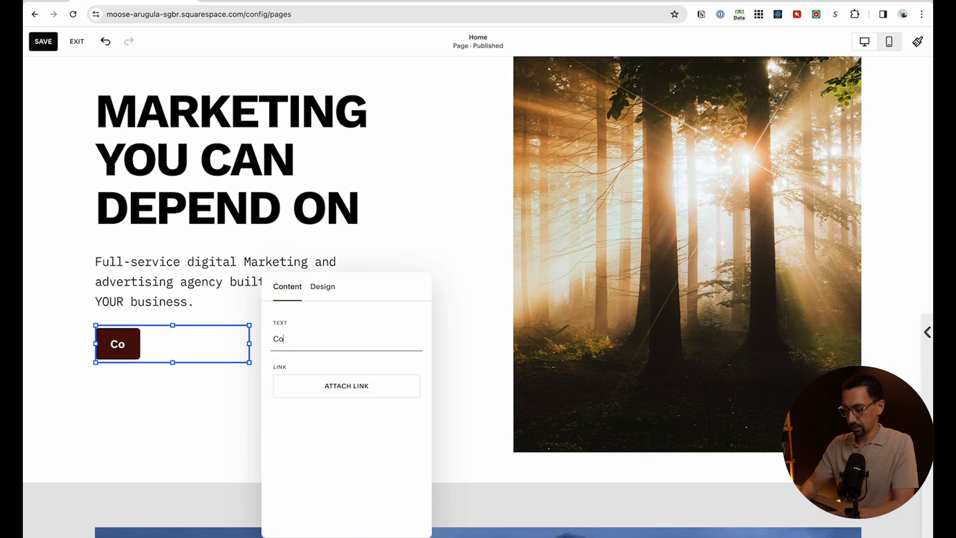
type("ntact Us")
left_click(347, 386)
type("/contact")
left_click(133, 444)
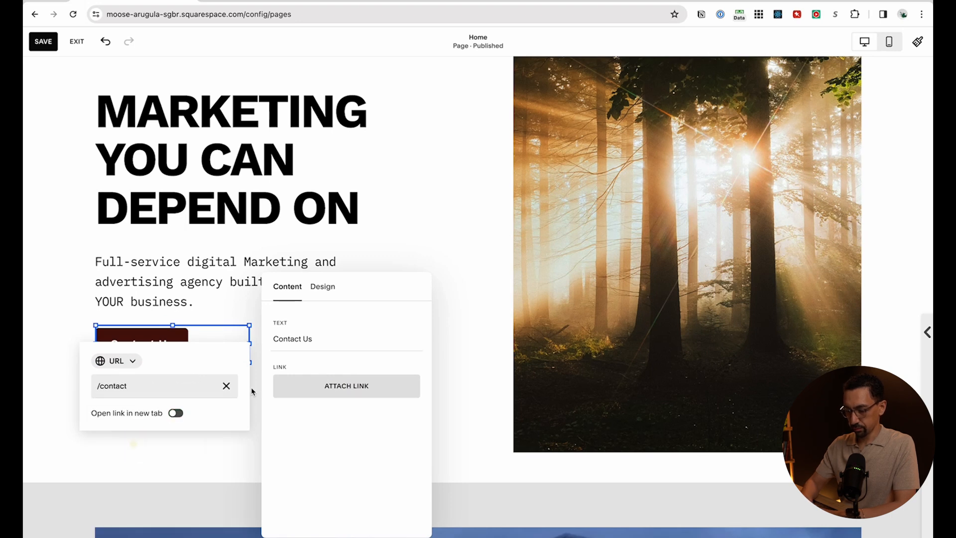
left_click(451, 376)
Widen the forest photo by one grid column toward the hero text
scroll(569, 314, "up", 3)
left_click(684, 293)
left_click_drag(685, 293, 684, 293)
key("shift+Right")
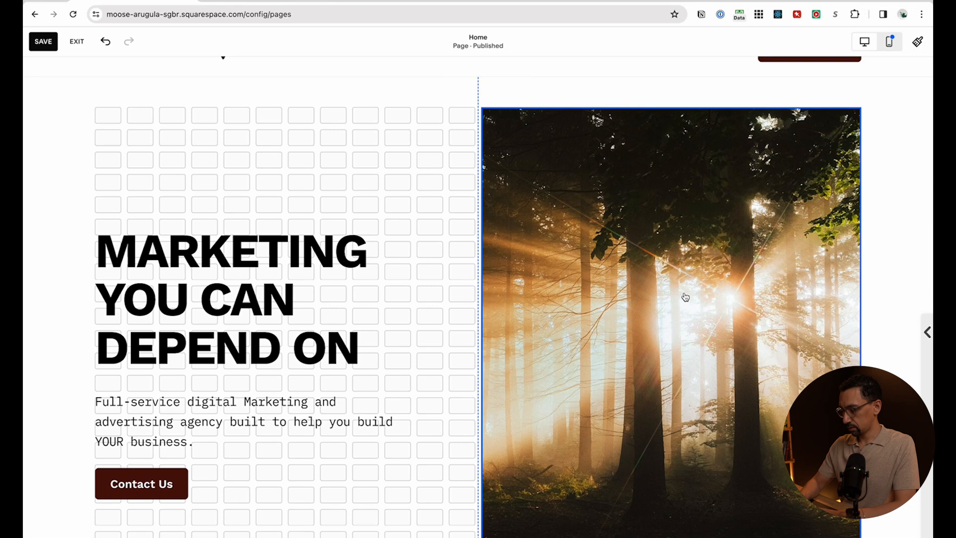
Shorten the forest photo by four grid rows and move the hero text and Contact Us button up together beside it
key("shift+Up")
key("shift+Up")
key("shift+Up")
key("shift+Up")
left_click(134, 297)
left_click_drag(273, 209, 277, 188)
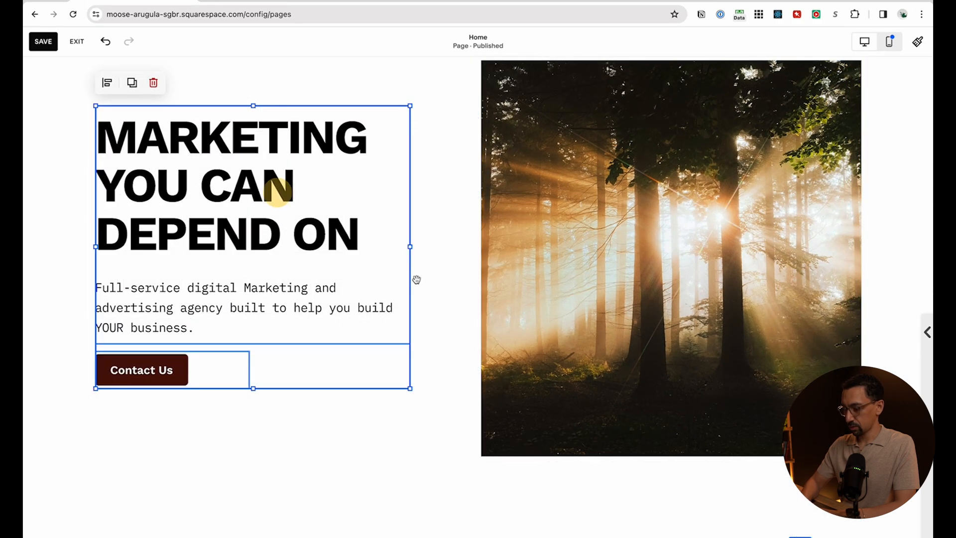
Reduce the hero section's height to end just below the forest photo, and save the page
left_click(741, 494)
left_click_drag(805, 537, 803, 486)
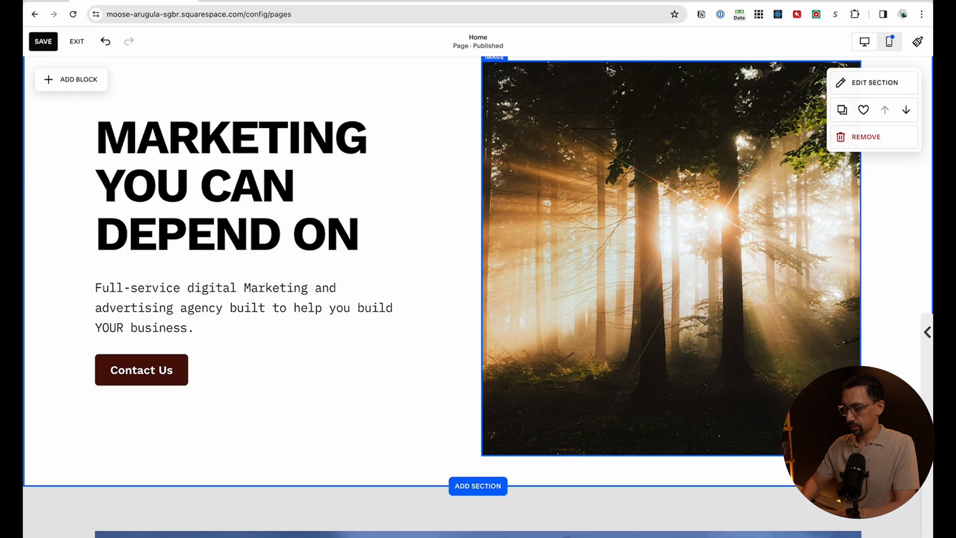
left_click(648, 269)
left_click(42, 41)
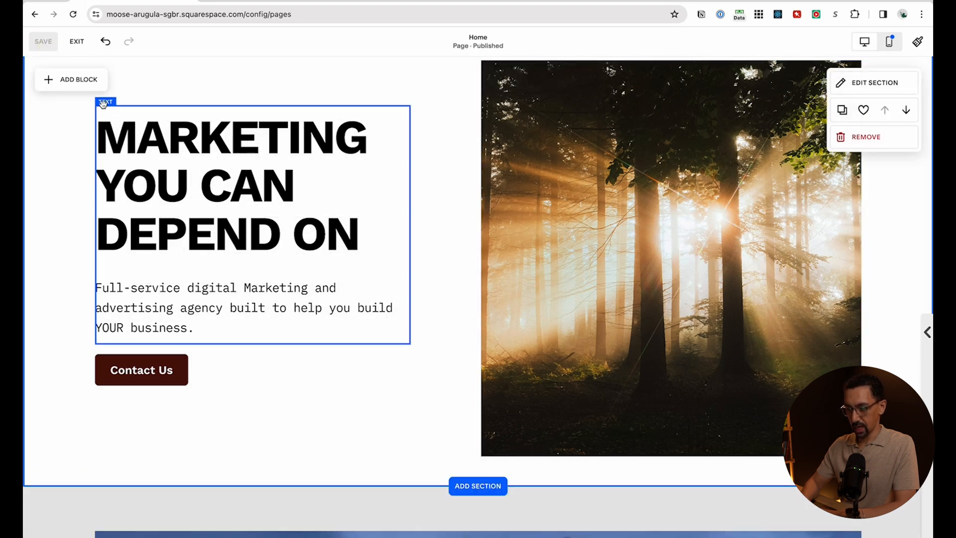
Add a shape block over the outer side of the forest photo and reshape it into a tall, narrow panel
left_click(68, 81)
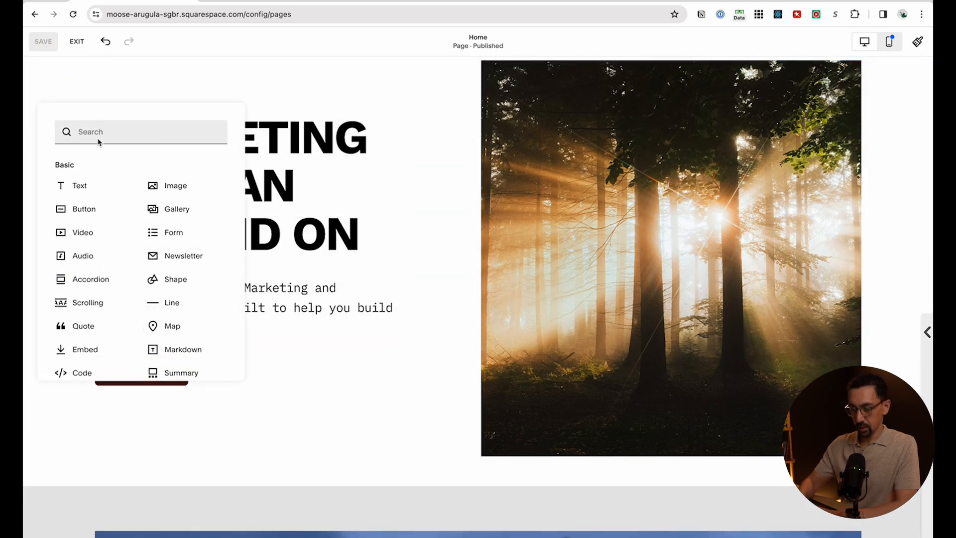
type("sha")
left_click(72, 165)
left_click_drag(143, 160, 683, 284)
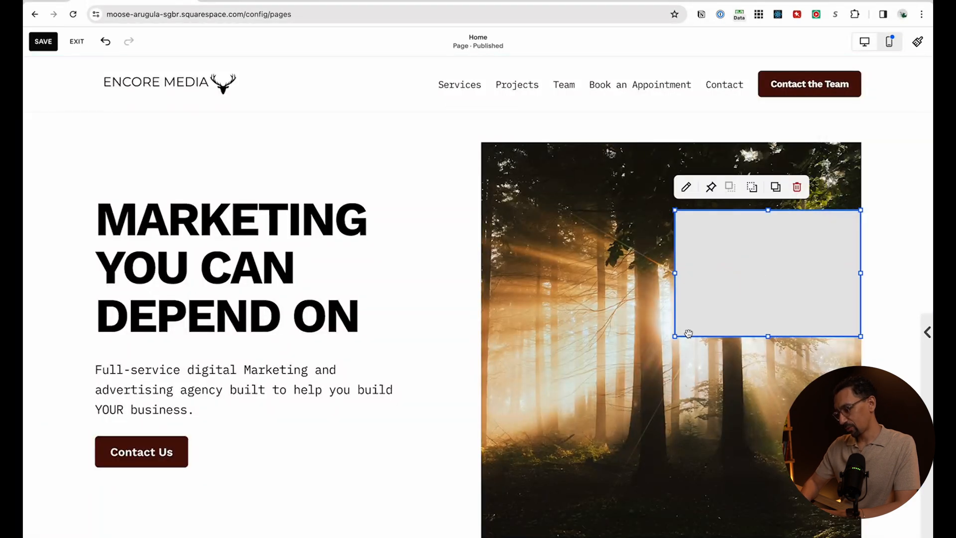
left_click_drag(673, 337, 739, 536)
left_click_drag(684, 458, 672, 439)
key("super+z")
Shift the forest photo one grid column toward the hero text and bring it in front of the gray shape
left_click_drag(744, 399, 818, 382)
left_click_drag(580, 341, 574, 339)
scroll(616, 350, "down", 1)
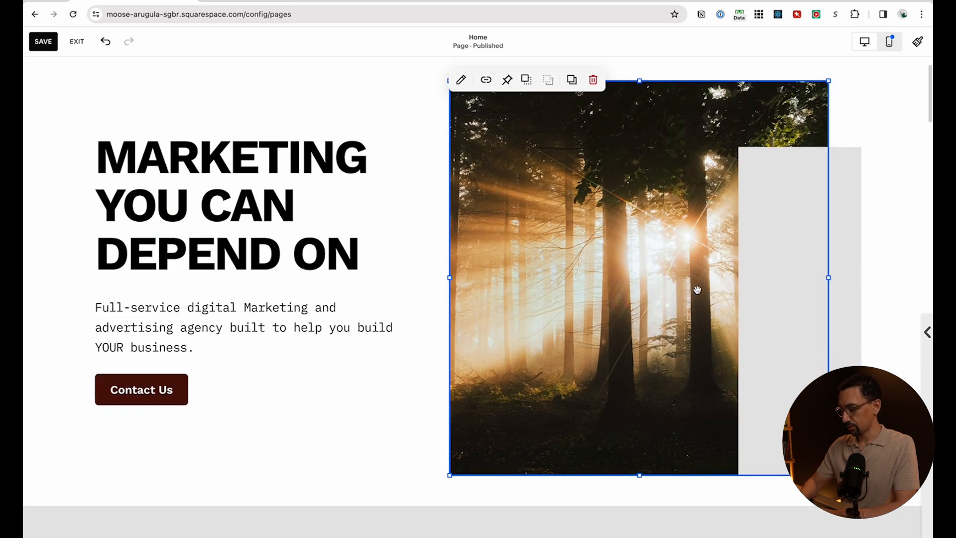
key("]")
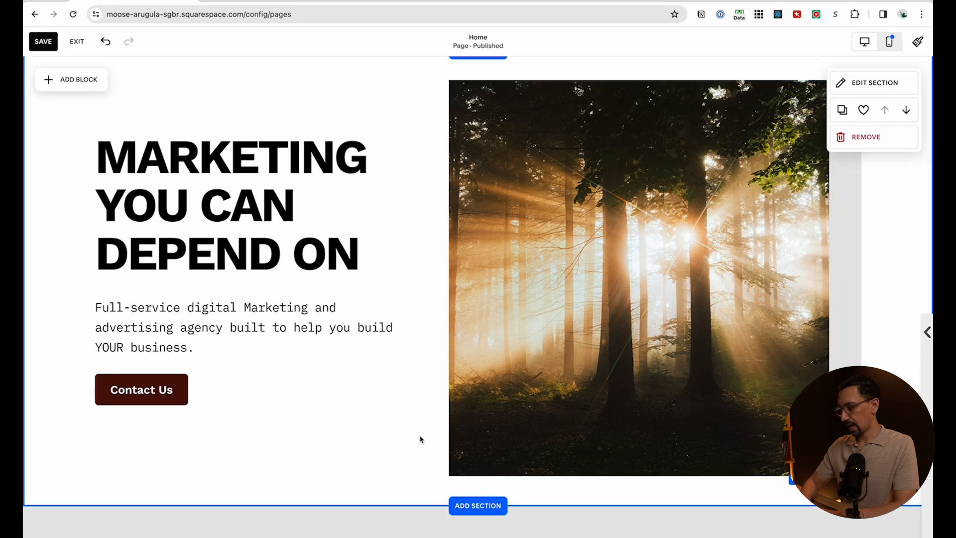
Resize the gray shape to one row inside the photo's top and bottom, showing only past the photo's outer edge
scroll(409, 327, "up", 1)
left_click(854, 312)
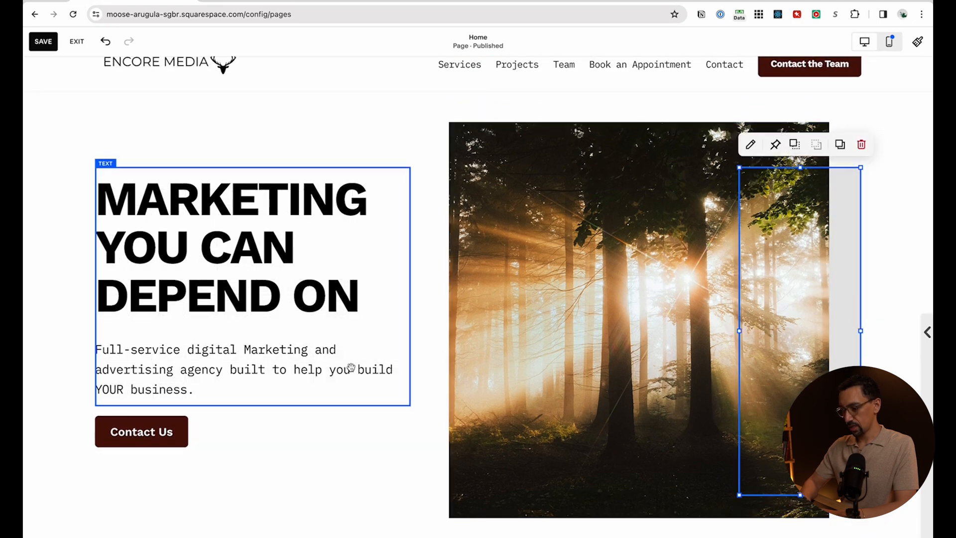
scroll(341, 410, "up", 1)
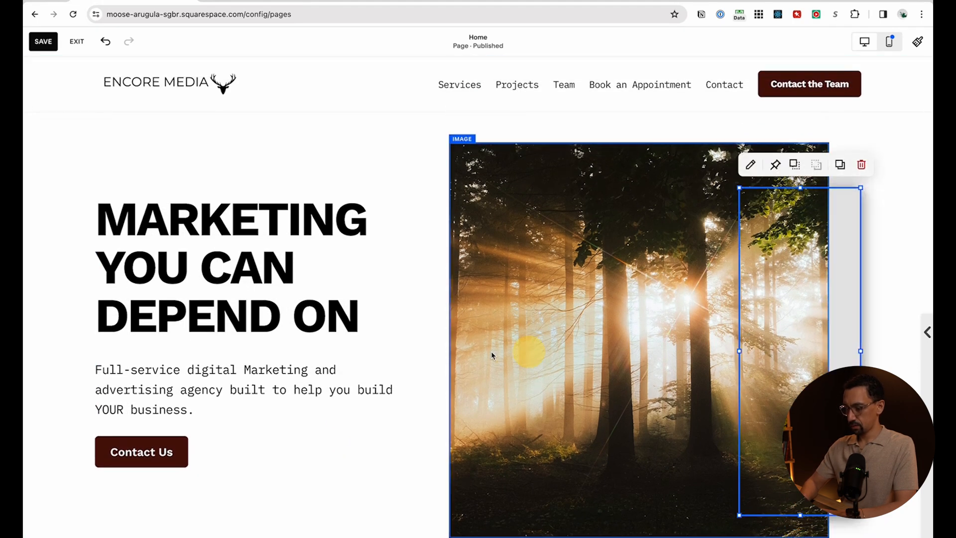
left_click_drag(529, 355, 420, 355)
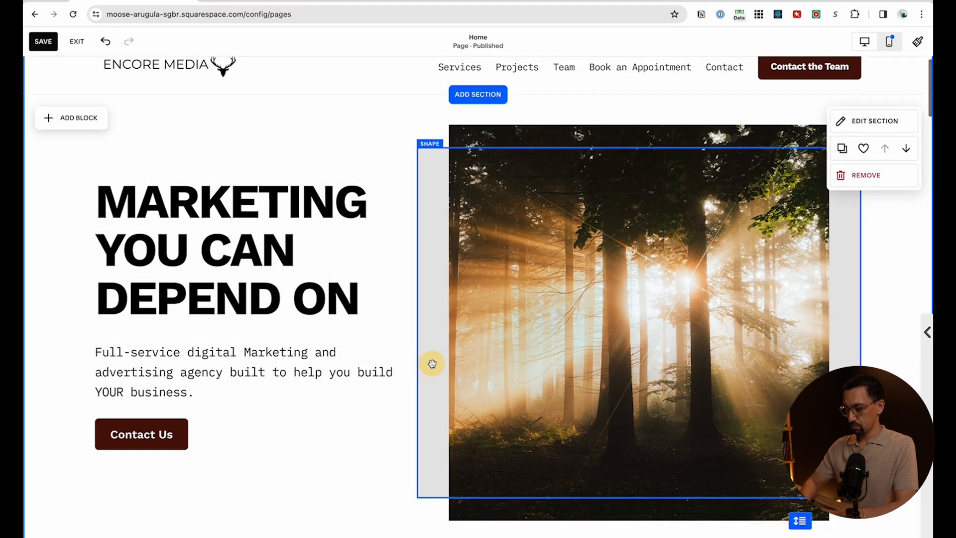
left_click(432, 362)
left_click_drag(419, 322, 798, 299)
Rewrite the hero heading in title case as "Marketing You Can Depend On" and widen its text block by one grid column
left_click(396, 369)
left_click(224, 352)
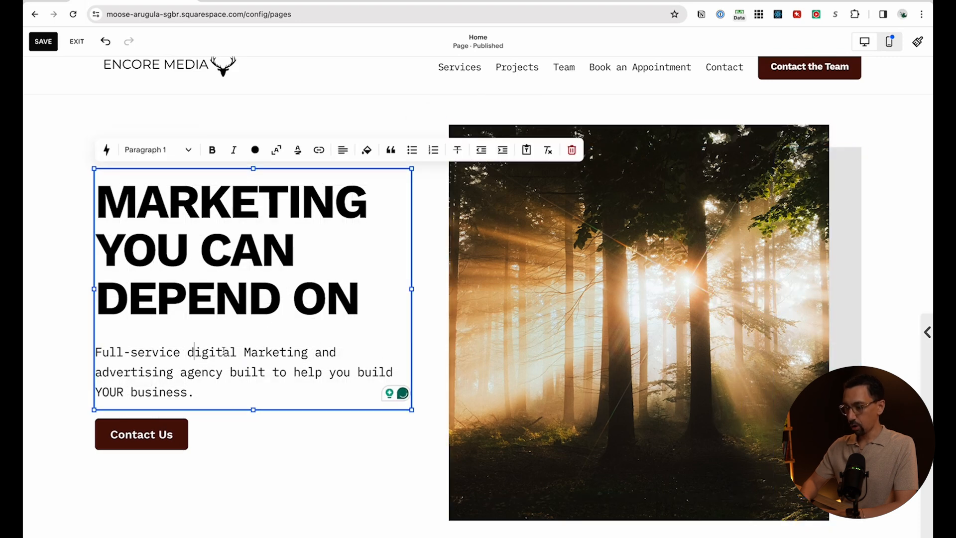
scroll(493, 286, "up", 1)
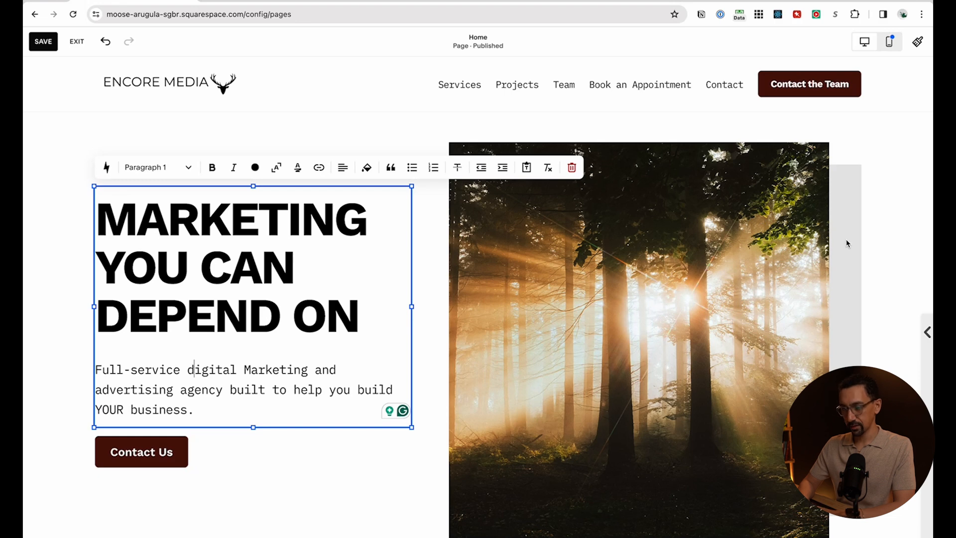
scroll(779, 295, "down", 3)
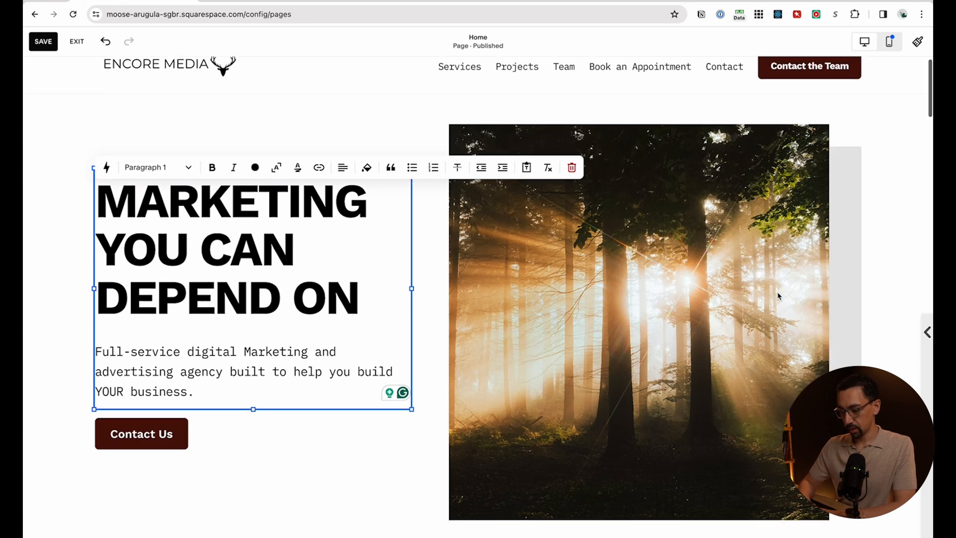
scroll(778, 296, "up", 3)
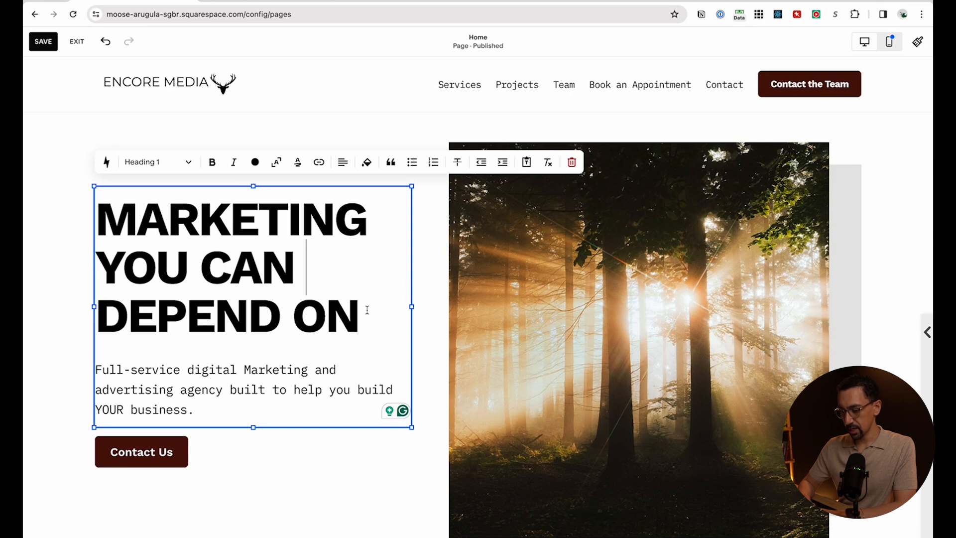
left_click(266, 308)
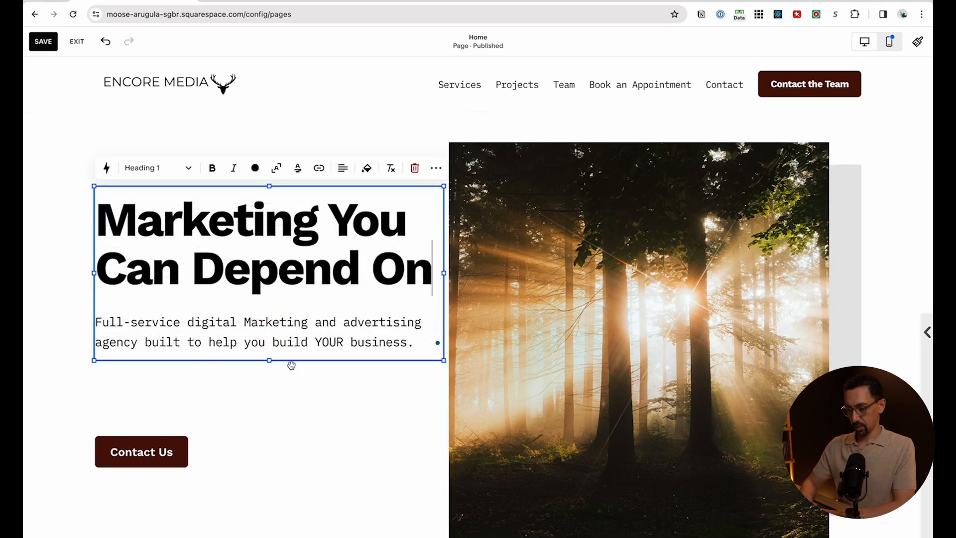
left_click(327, 417)
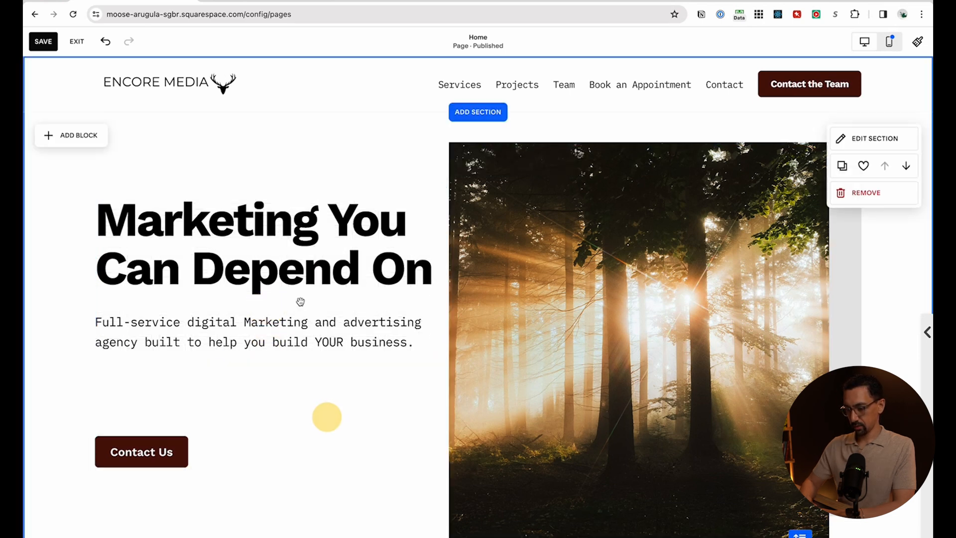
Move the hero text block down two grid rows and the Contact Us button up one row to sit directly beneath it
left_click_drag(285, 262, 282, 308)
left_click_drag(181, 450, 181, 425)
left_click(234, 311)
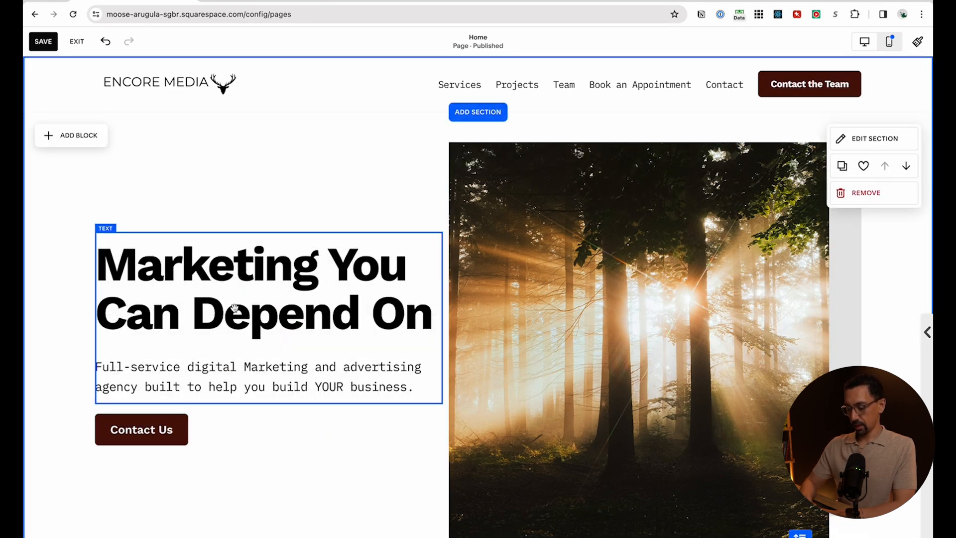
Check the vertical centering of the hero text and button against the photo using the grid rows
scroll(259, 351, "down", 4)
left_click(160, 224)
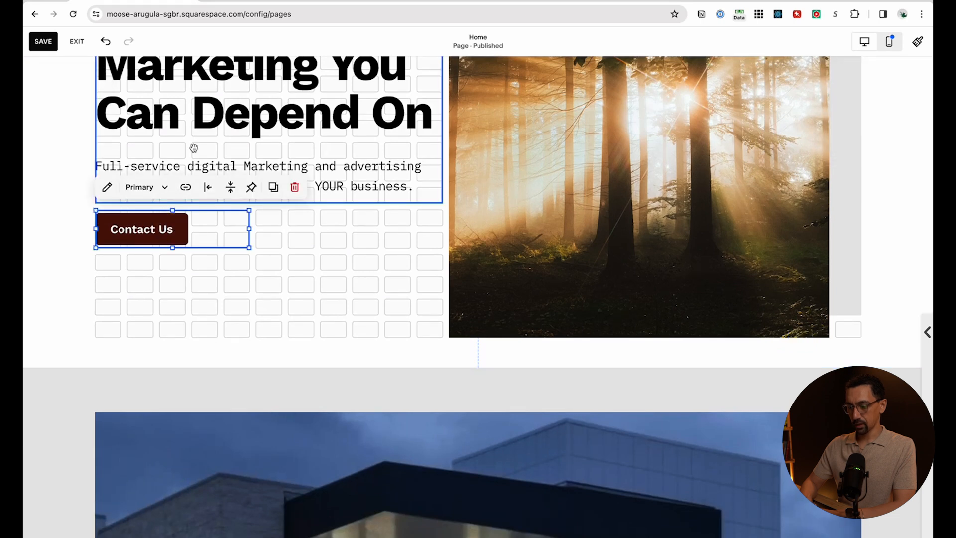
left_click(330, 243)
scroll(371, 233, "up", 2)
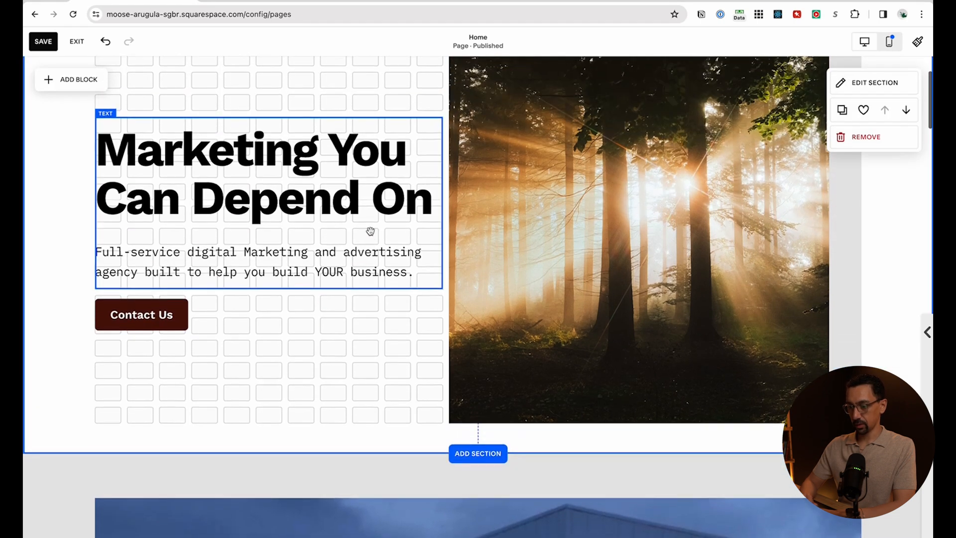
left_click(239, 157)
left_click_drag(270, 288, 267, 230)
mouse_move(207, 320)
left_mouse_down()
mouse_move(204, 299)
mouse_move(207, 316)
left_mouse_up()
scroll(279, 314, "up", 2)
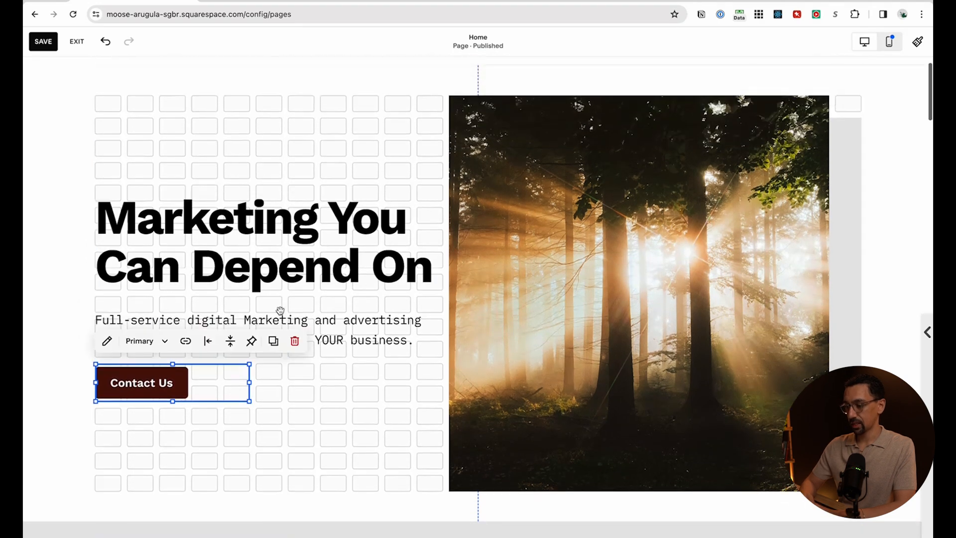
left_click(365, 154)
scroll(133, 113, "up", 1)
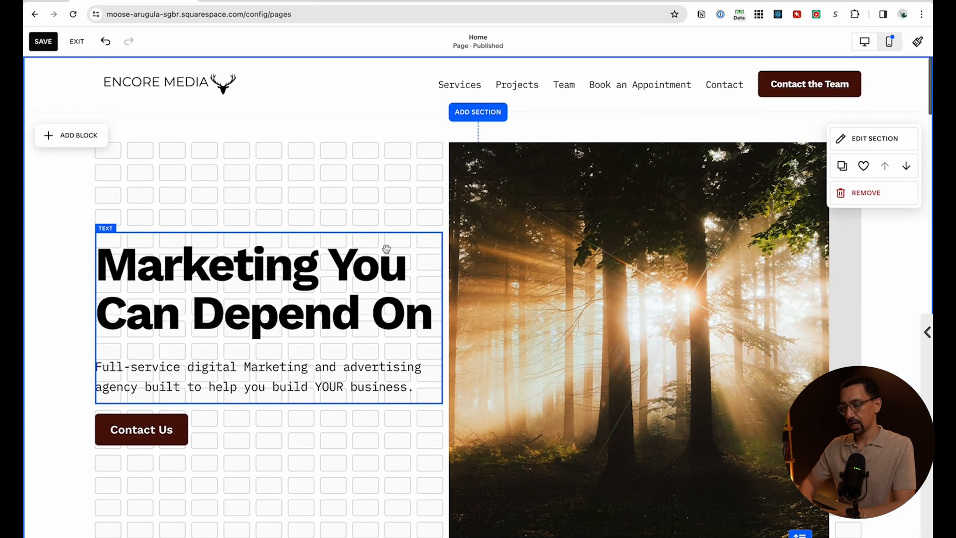
Save the updated hero layout on the Home page
left_click(43, 41)
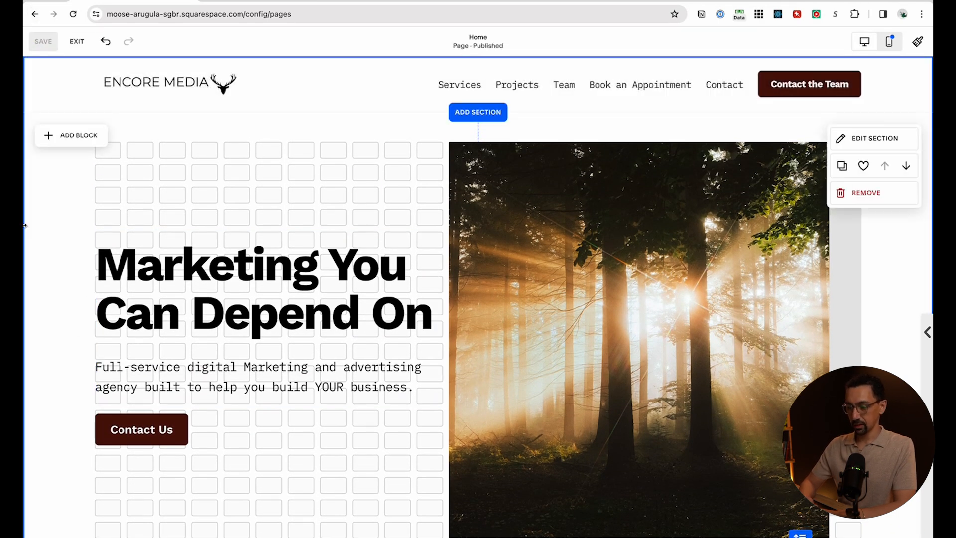
mouse_move(24, 227)
left_mouse_down()
mouse_move(311, 193)
mouse_move(24, 226)
left_mouse_up()
scroll(348, 338, "down", 1)
scroll(349, 338, "up", 1)
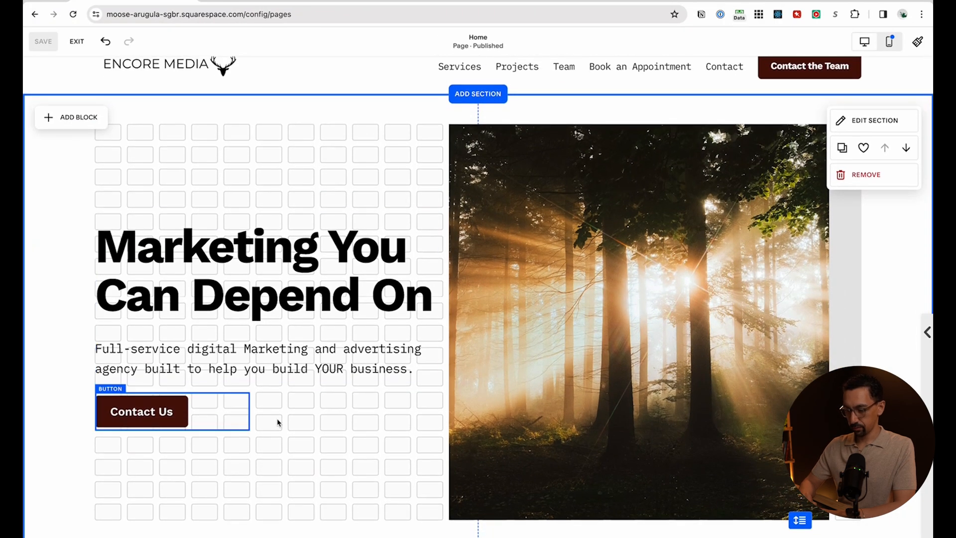
Add a blank section between the hero section and the office building section
scroll(312, 418, "down", 5)
scroll(311, 418, "down", 4)
left_click(479, 229)
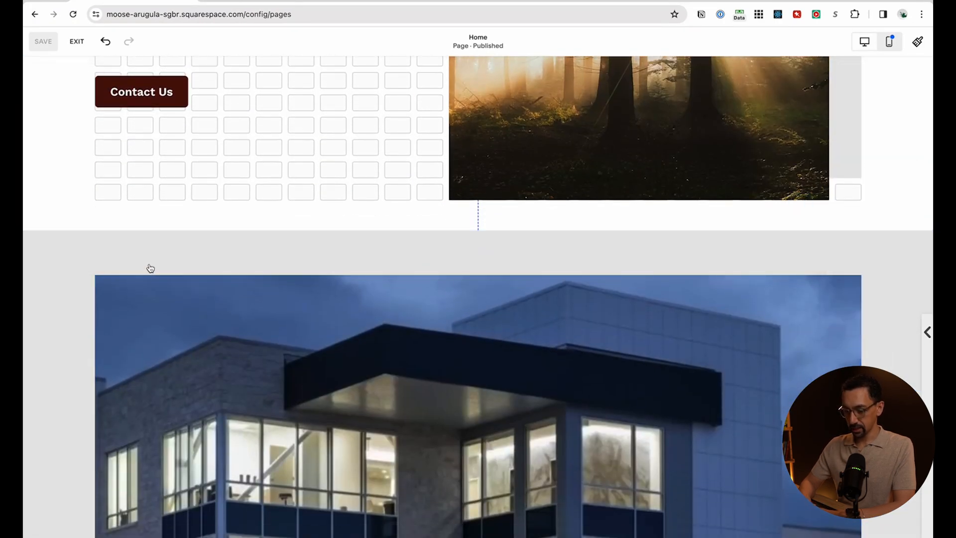
left_click(139, 183)
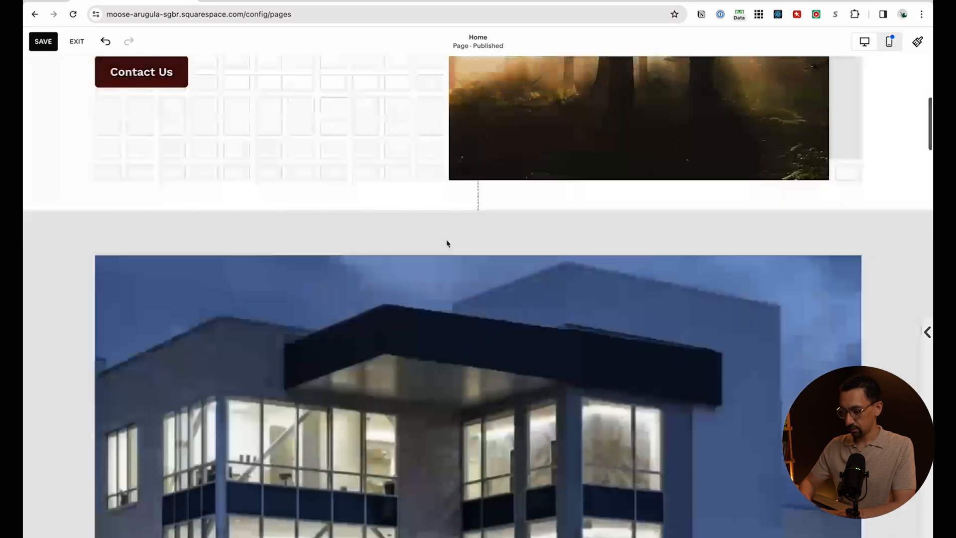
scroll(374, 180, "up", 2)
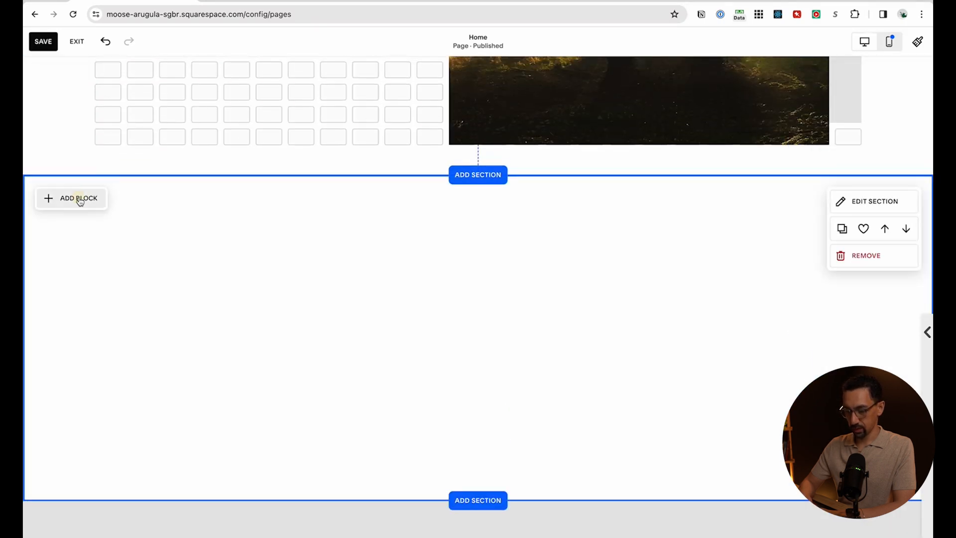
Add two text blocks to the blank section, one centered near its top and the other just beneath it
left_click(79, 207)
left_click(81, 265)
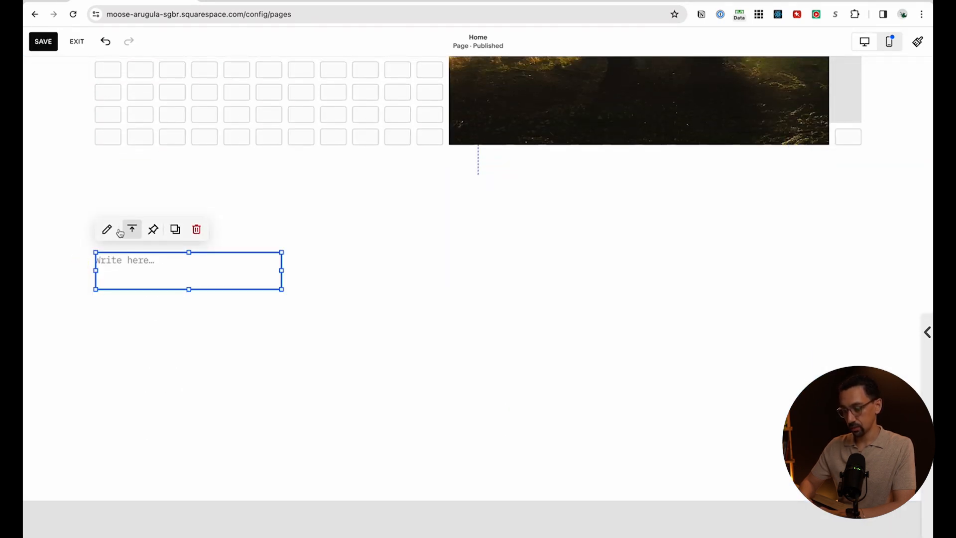
left_click_drag(207, 284, 468, 312)
left_click_drag(165, 278, 456, 262)
Enter "ABOUT US" in the upper text block, styled as Paragraph 3 and center-aligned
left_click(442, 261)
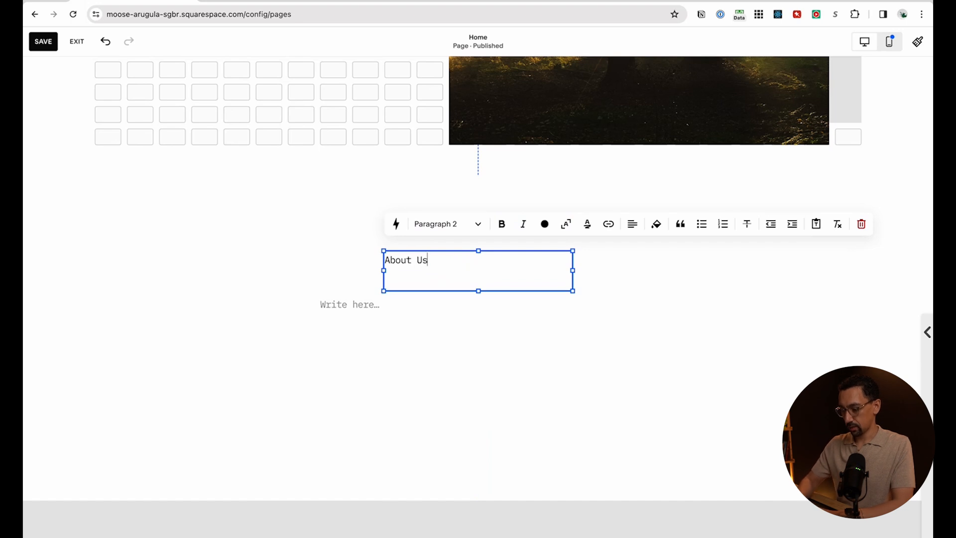
key("alt+super+7")
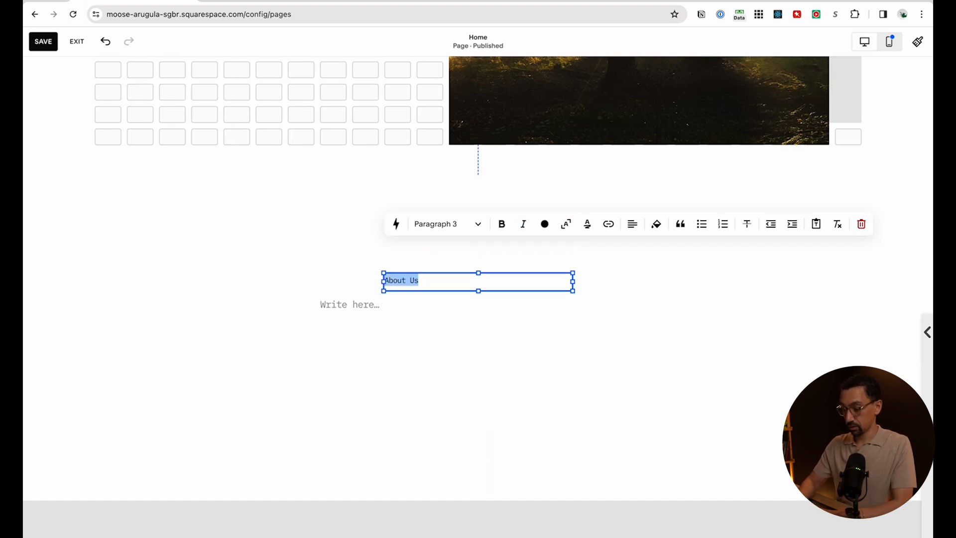
type("ABOUT US")
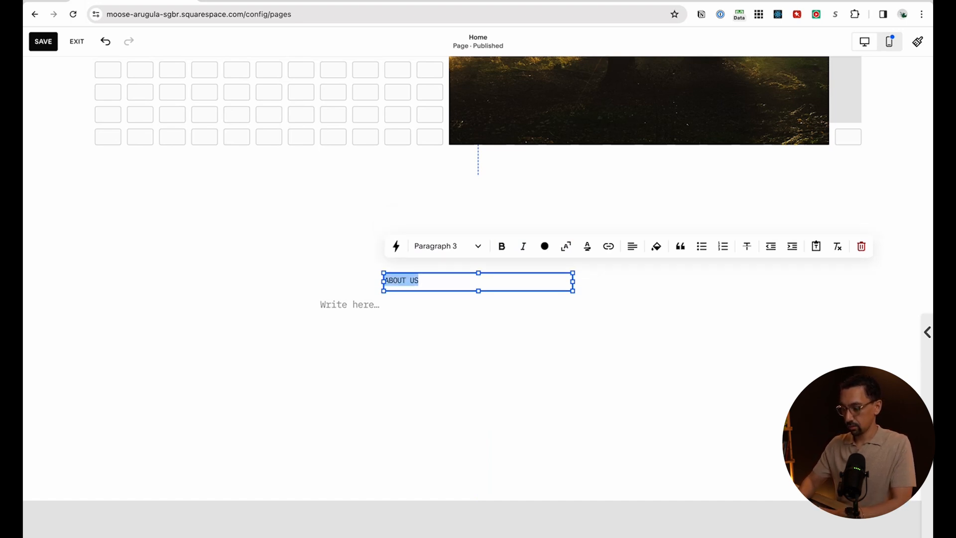
left_click(459, 342)
Enlarge the empty text block beneath the ABOUT US label into a wider, taller area
left_click(354, 321)
left_click(346, 323)
left_click_drag(477, 336, 697, 400)
Copy the headline "We aim to enhance business via a stepwise customized marketing plan." from the office building section
scroll(273, 322, "up", 3)
scroll(272, 323, "up", 4)
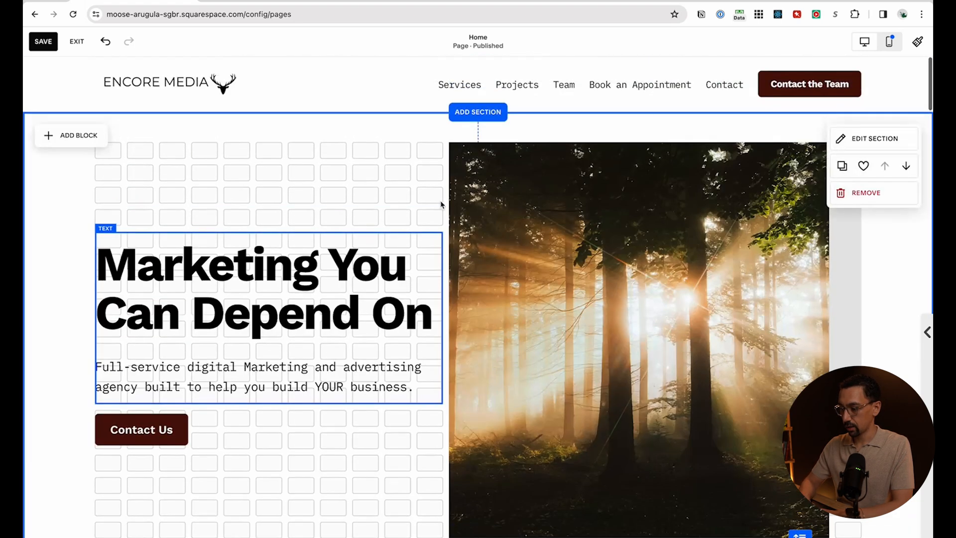
scroll(395, 276, "down", 14)
scroll(395, 274, "down", 10)
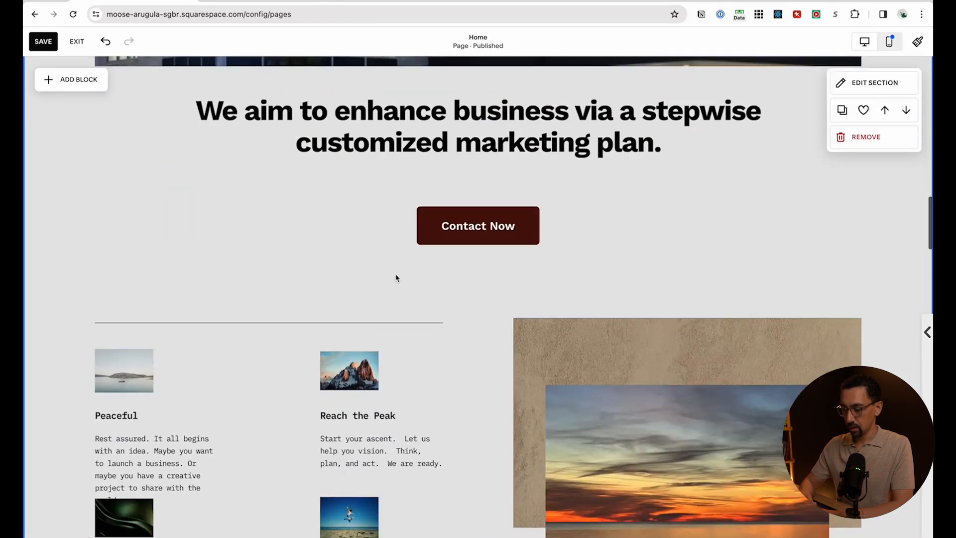
scroll(451, 165, "up", 3)
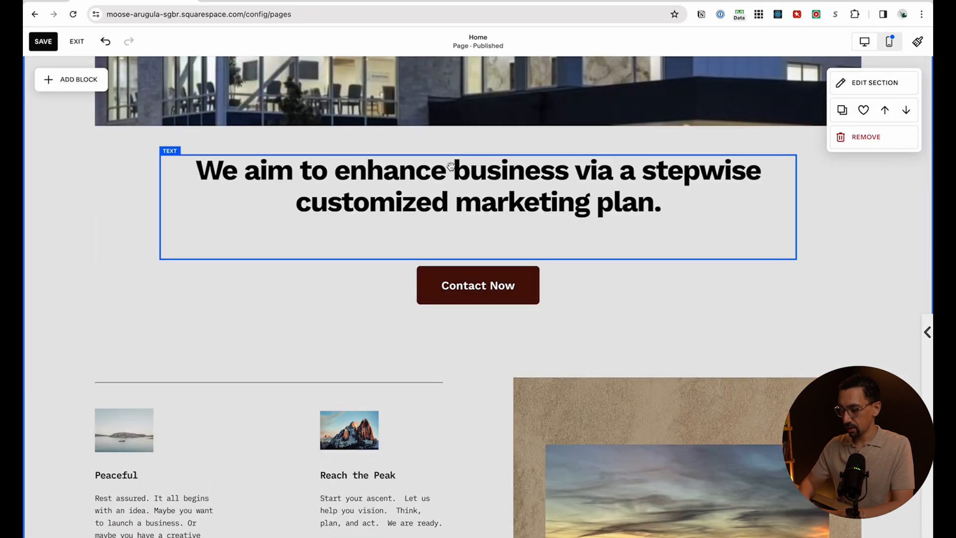
left_click(491, 173)
double_click(491, 174)
triple_click(491, 173)
key("ctrl+c")
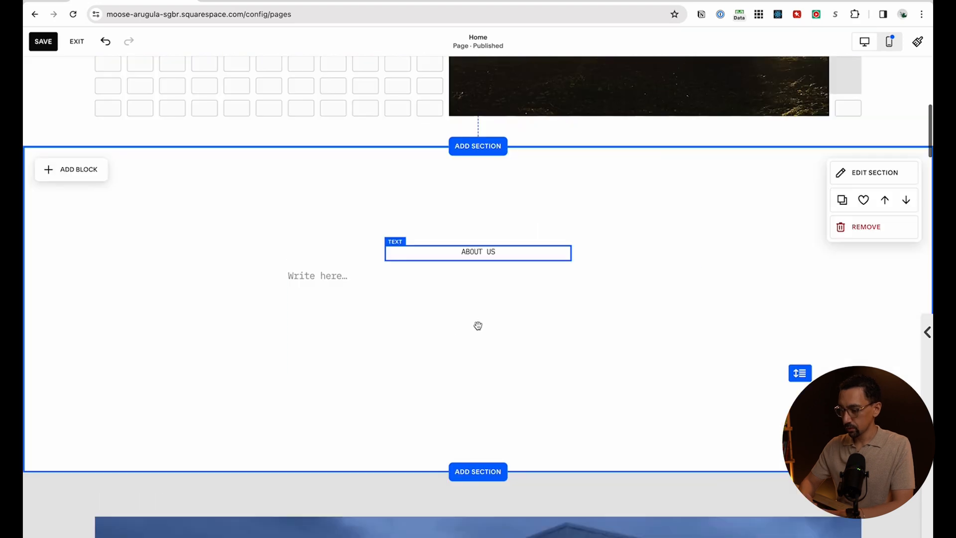
Paste the copied marketing plan headline into the empty text block beneath the ABOUT US label
left_click(452, 328)
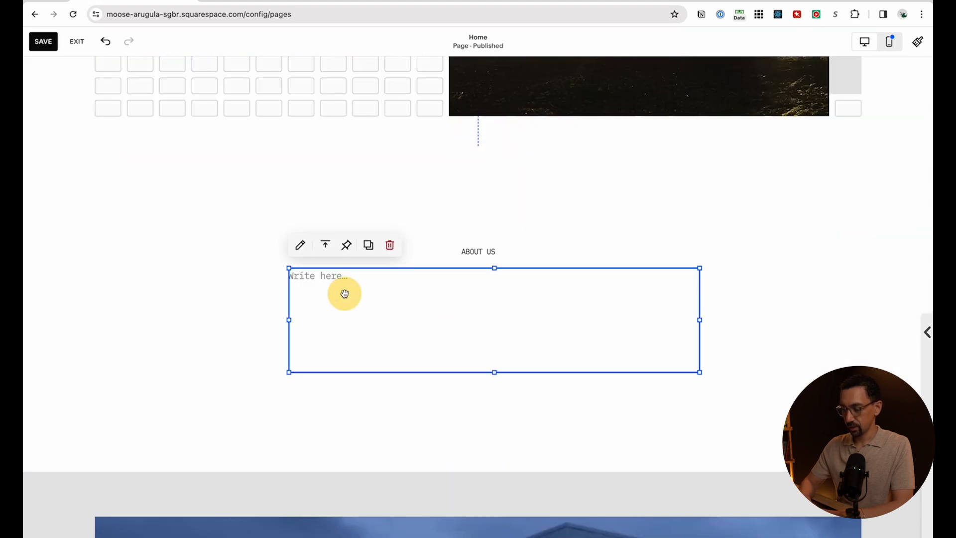
left_click(344, 293)
key("ctrl+v")
left_click(177, 335)
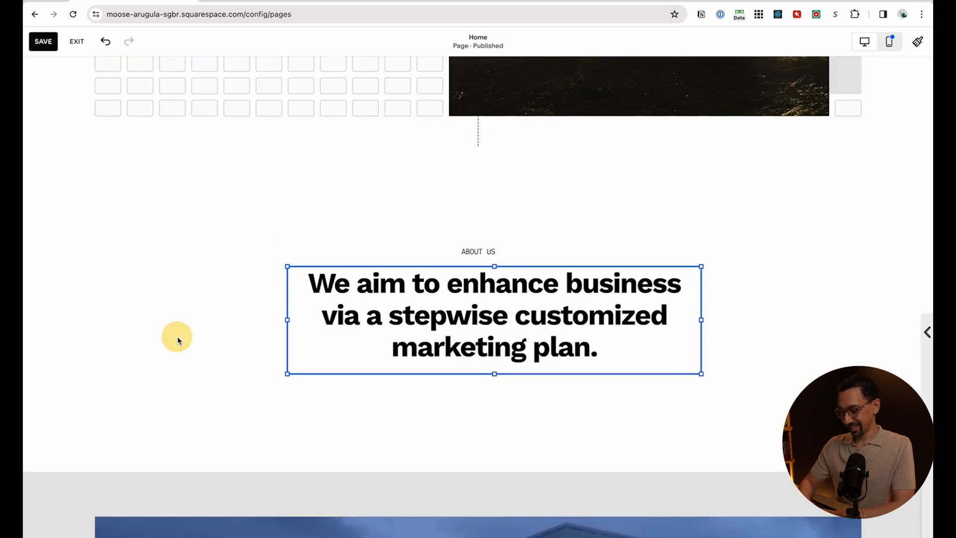
Move and widen the pasted headline block so it is centered beneath the ABOUT US label
left_click_drag(348, 320, 333, 317)
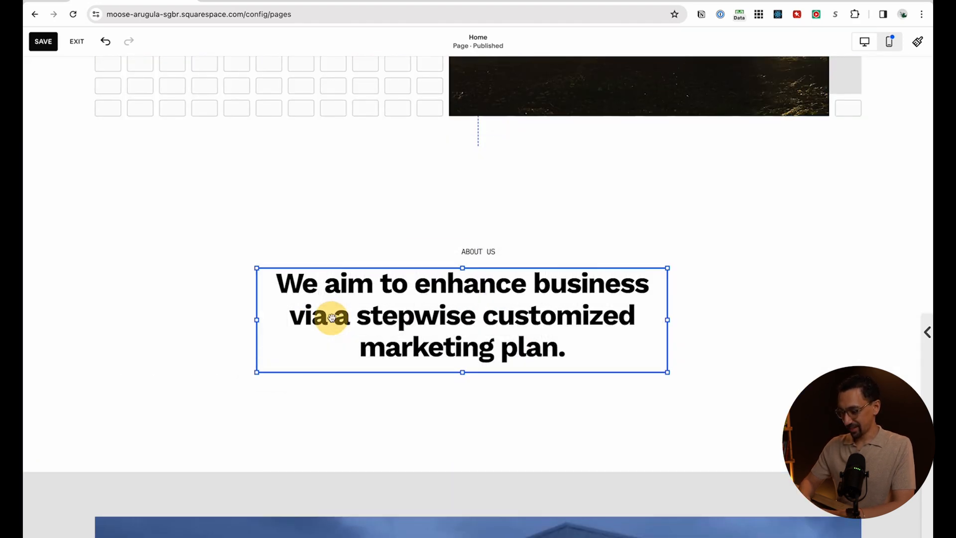
left_click(743, 299)
left_click(496, 256)
mouse_move(486, 319)
left_mouse_down()
mouse_move(476, 327)
mouse_move(492, 329)
left_mouse_up()
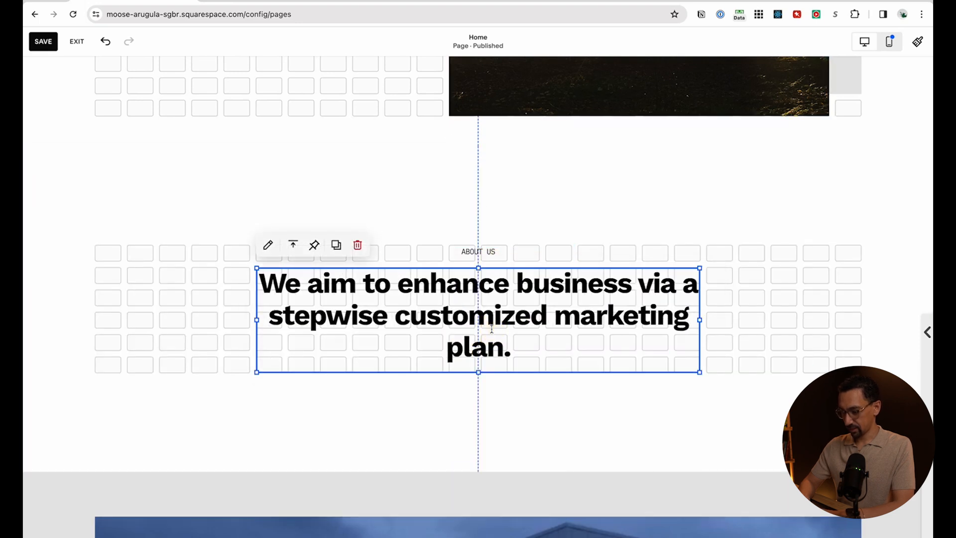
left_click(757, 297)
scroll(757, 342, "down", 2)
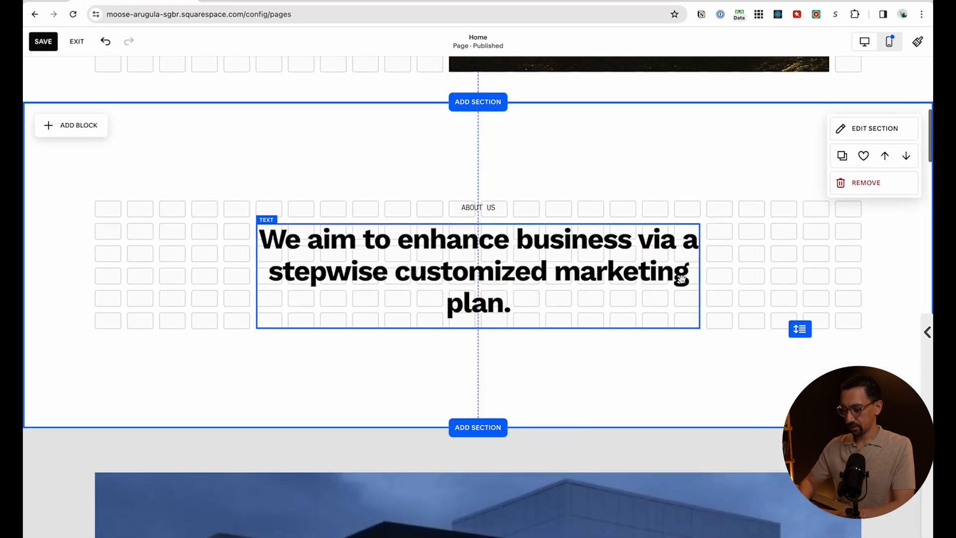
left_click(240, 266)
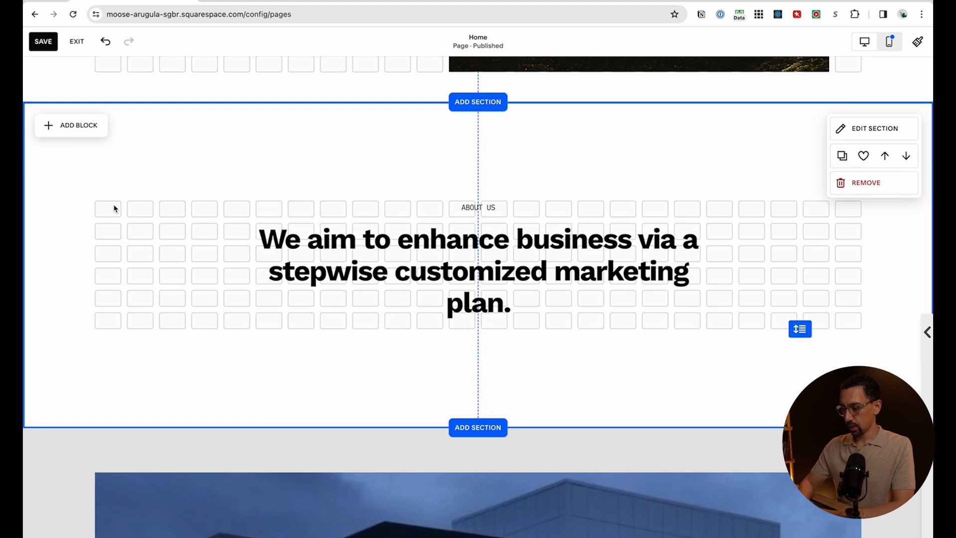
Apply the Light 2 color theme to the ABOUT US section
left_click(852, 135)
left_click(861, 154)
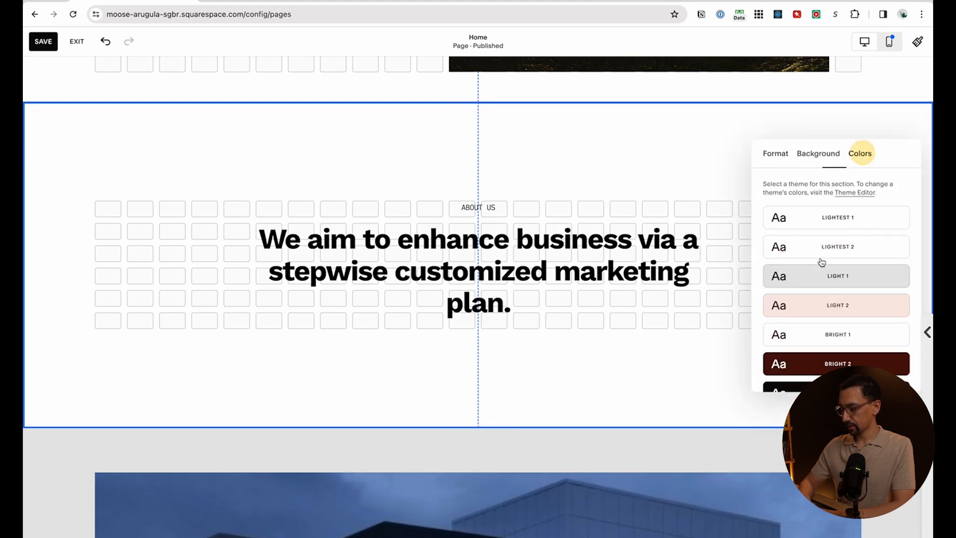
left_click(794, 313)
left_click(662, 320)
left_click(662, 369)
scroll(662, 369, "up", 1)
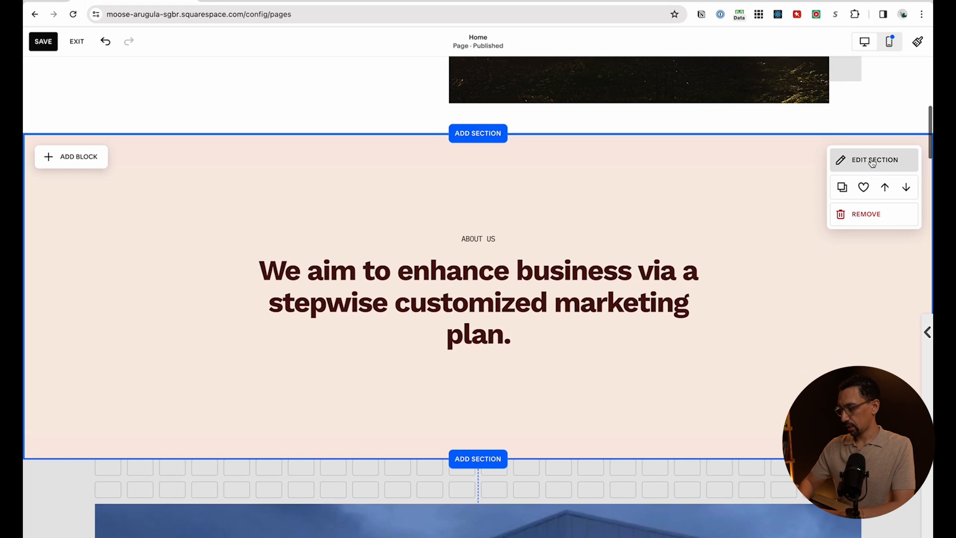
Set the ABOUT US section's height to S
left_click(872, 161)
left_click(834, 323)
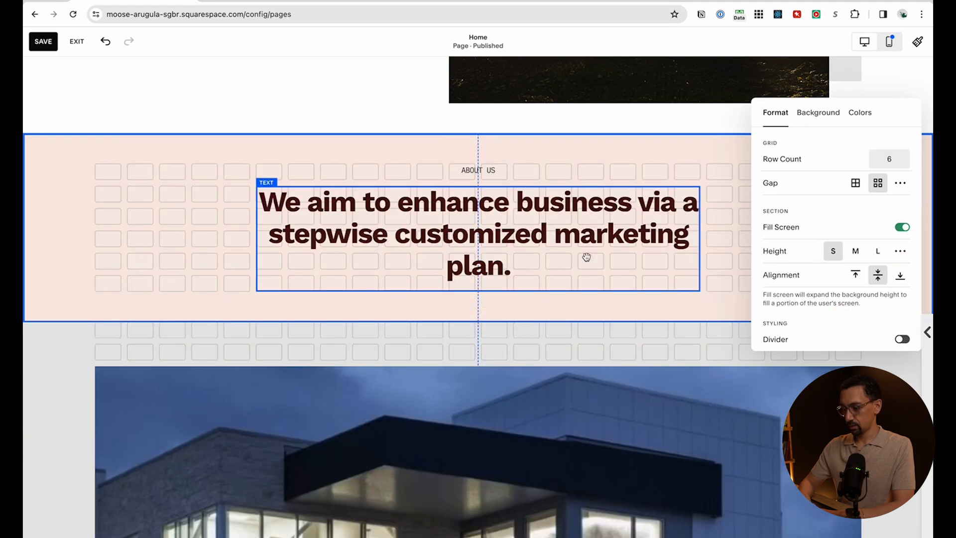
left_click(619, 269)
scroll(653, 317, "up", 2)
scroll(766, 316, "down", 2)
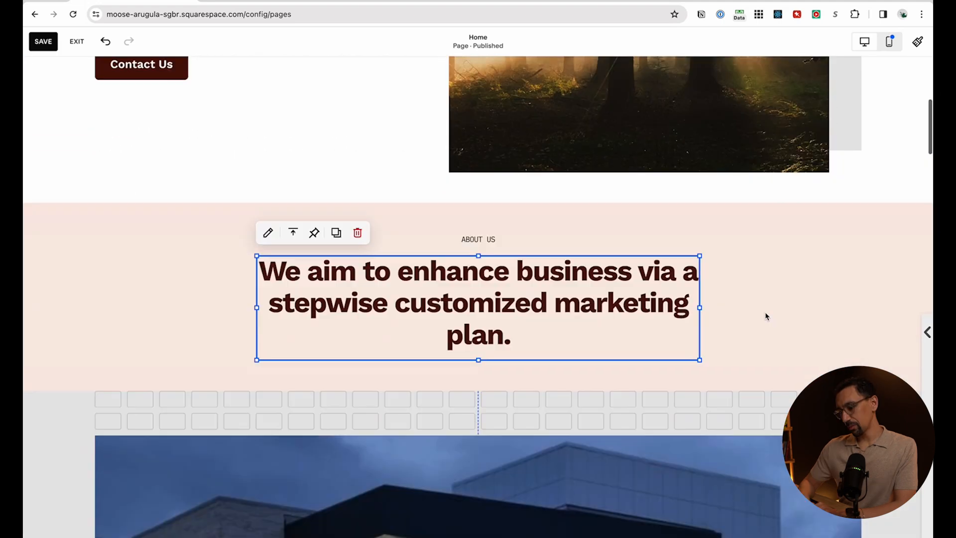
Delete the office building image, marketing plan headline, Contact Now button and divider line from the grey section
scroll(783, 341, "down", 15)
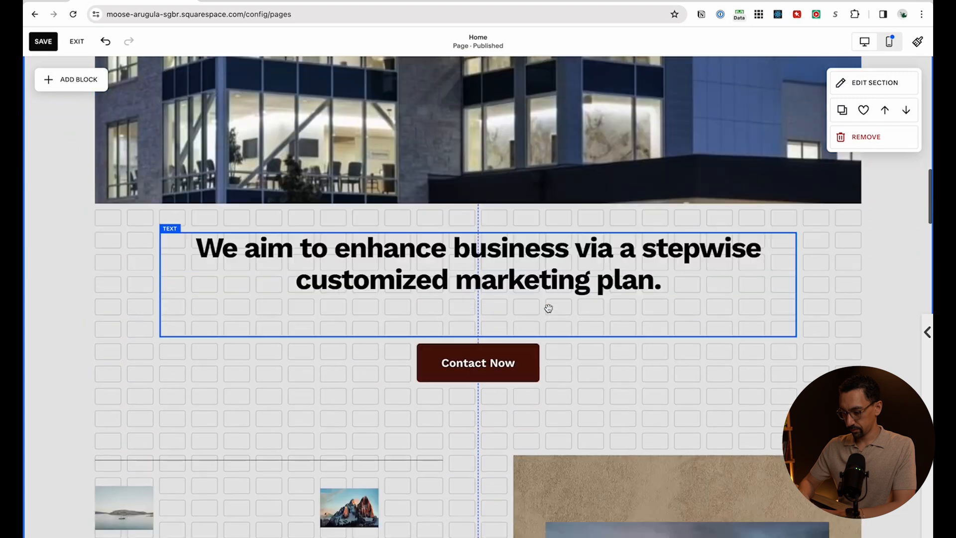
scroll(478, 322, "down", 7)
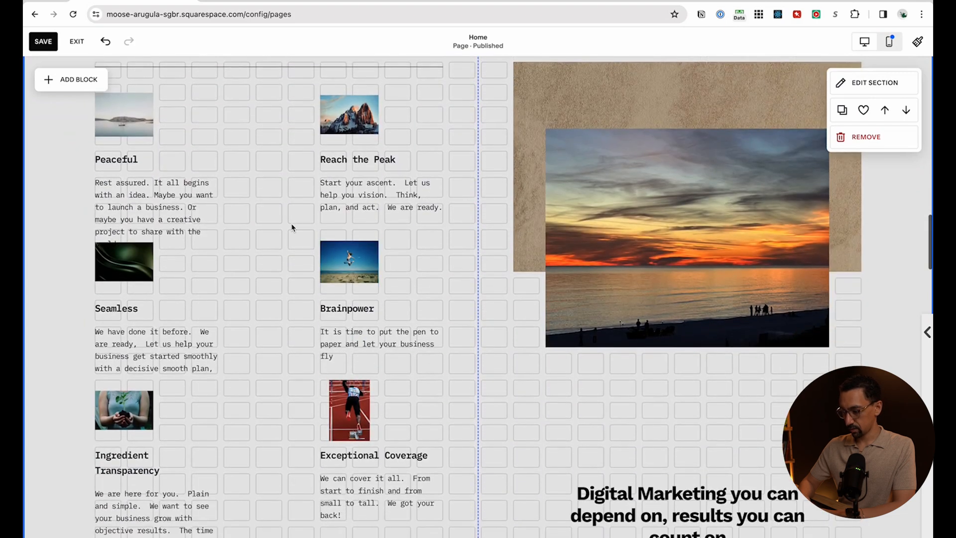
scroll(293, 224, "up", 7)
left_click_drag(148, 406, 613, 104)
key("Delete")
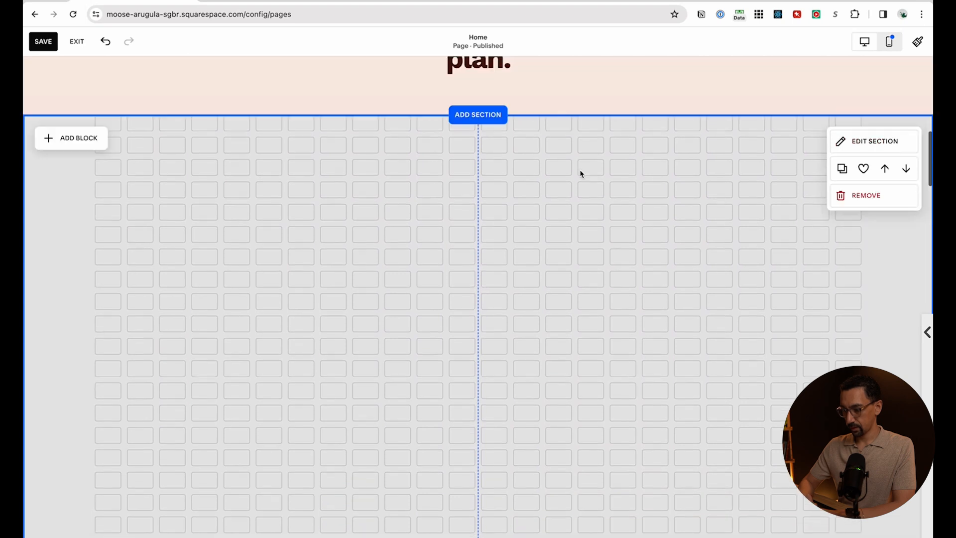
left_click(196, 328)
key("Delete")
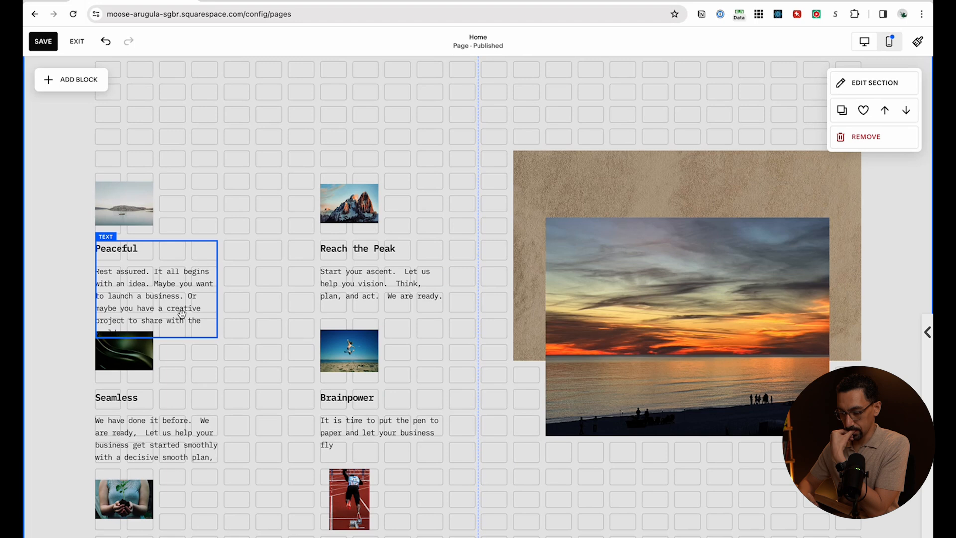
Add the grey section with the Peaceful and Seamless blocks to the saved sections and remove it from the page
scroll(190, 324, "down", 3)
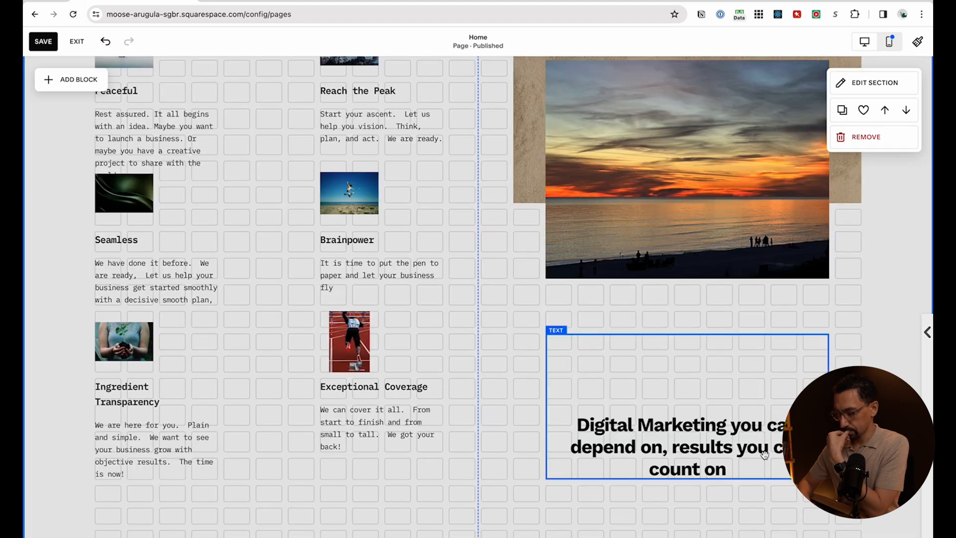
scroll(764, 454, "up", 3)
scroll(637, 150, "down", 3)
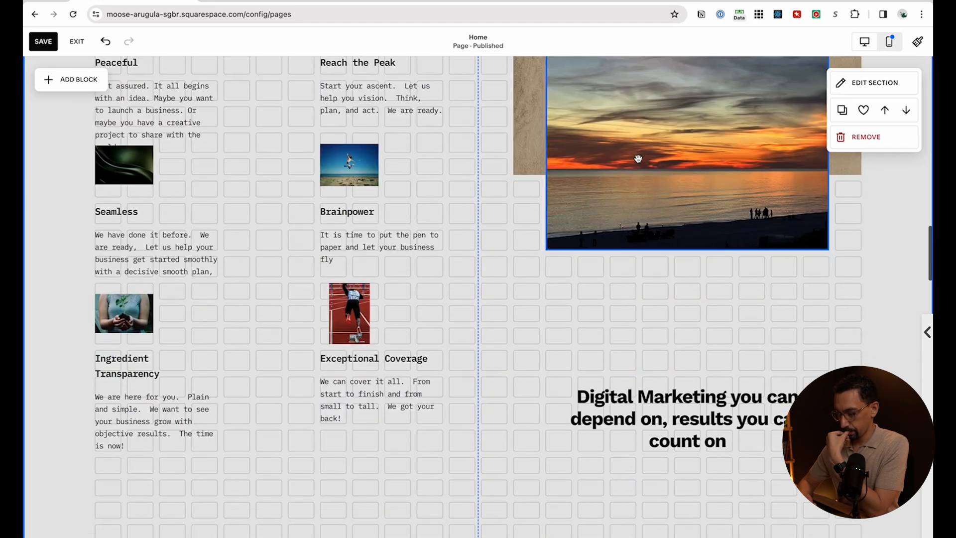
scroll(638, 158, "down", 4)
scroll(654, 172, "up", 1)
left_click(866, 137)
left_click(497, 314)
left_click(864, 110)
left_click(867, 137)
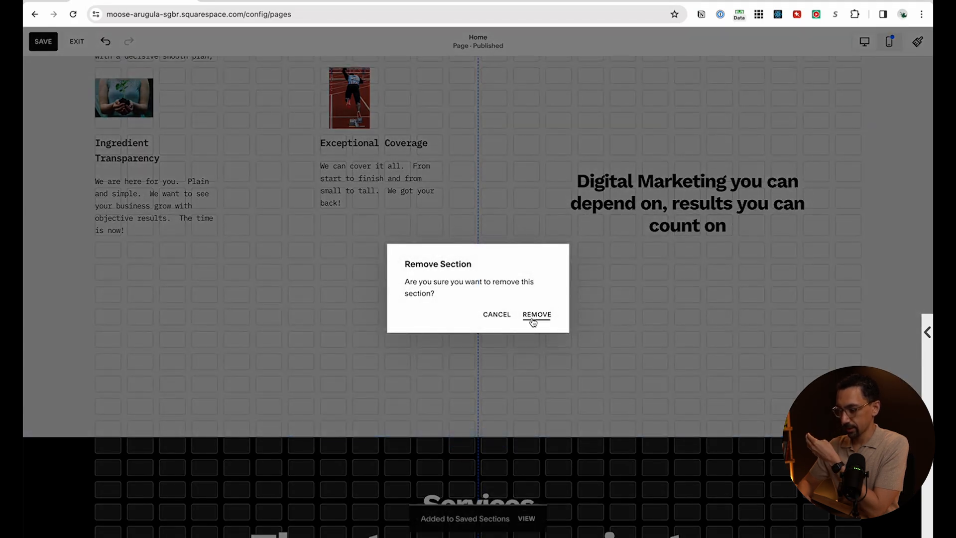
left_click(533, 322)
Change the Services label above the "Elevate your projects" headline to uppercase "SERVICES" in a small paragraph style
scroll(615, 288, "up", 3)
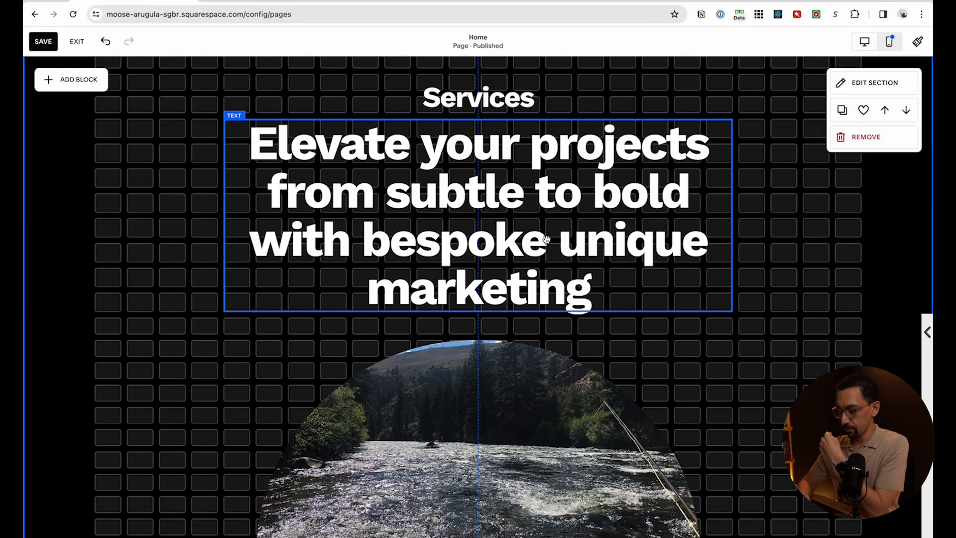
scroll(546, 240, "up", 1)
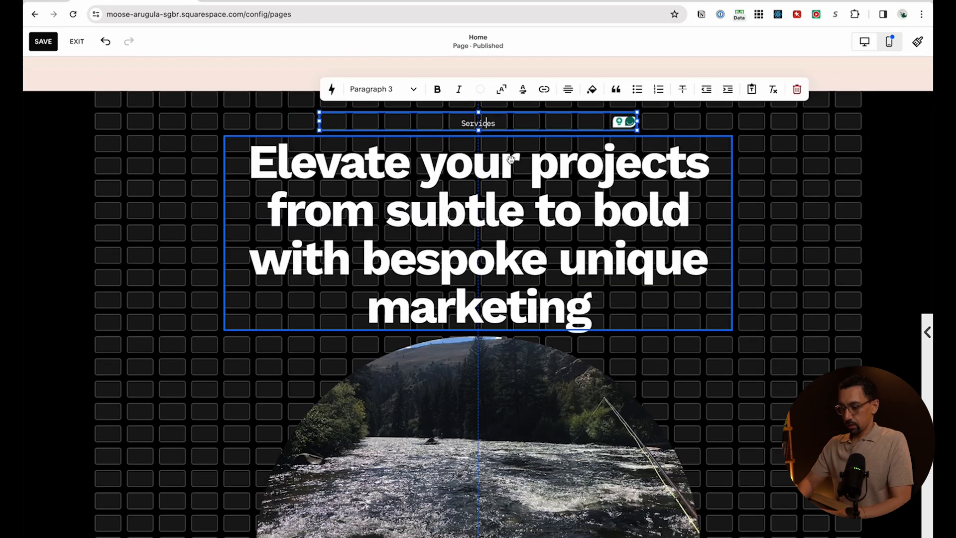
left_click(478, 232)
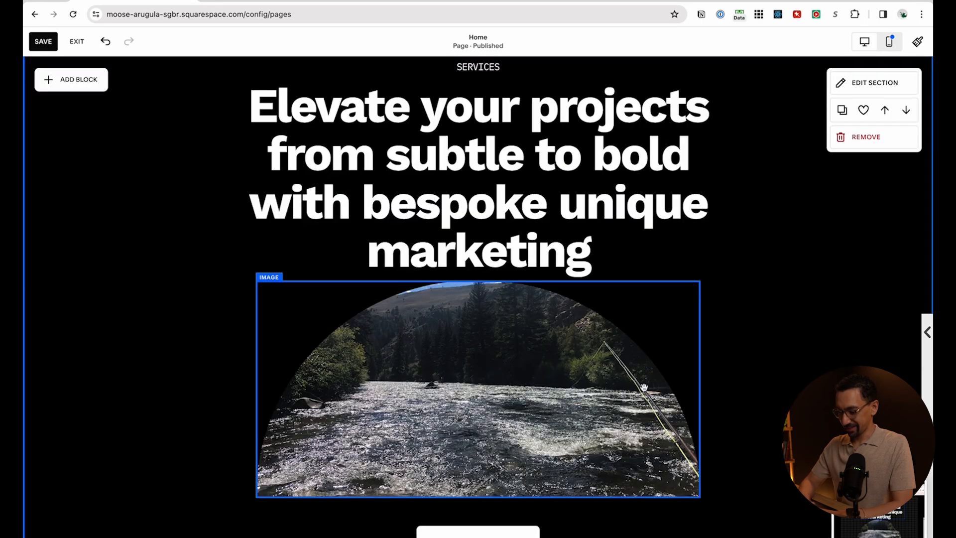
Rearrange the Services section so the description text and Services button sit beneath the headline, with the river image below them
scroll(644, 389, "down", 4)
left_click(643, 395)
left_click_drag(559, 404, 573, 179)
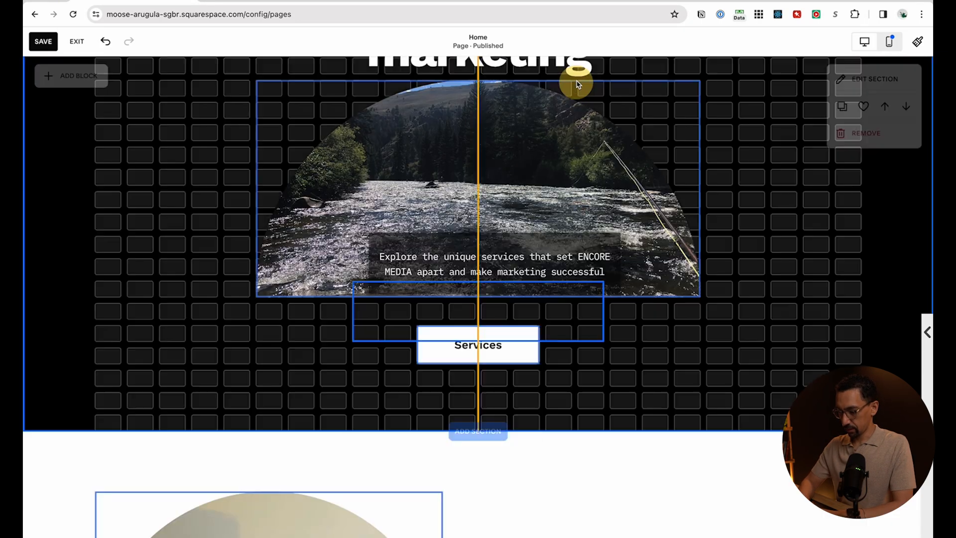
left_click(513, 404)
left_click_drag(513, 403, 513, 223)
left_click_drag(523, 287, 519, 416)
left_click(175, 344)
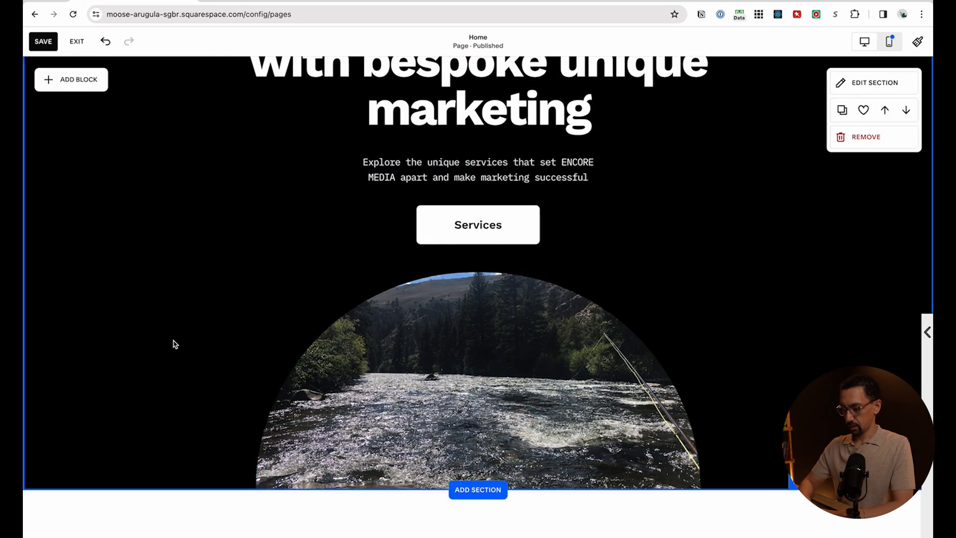
Move all the blocks in the Services section down by two grid rows
scroll(175, 344, "up", 4)
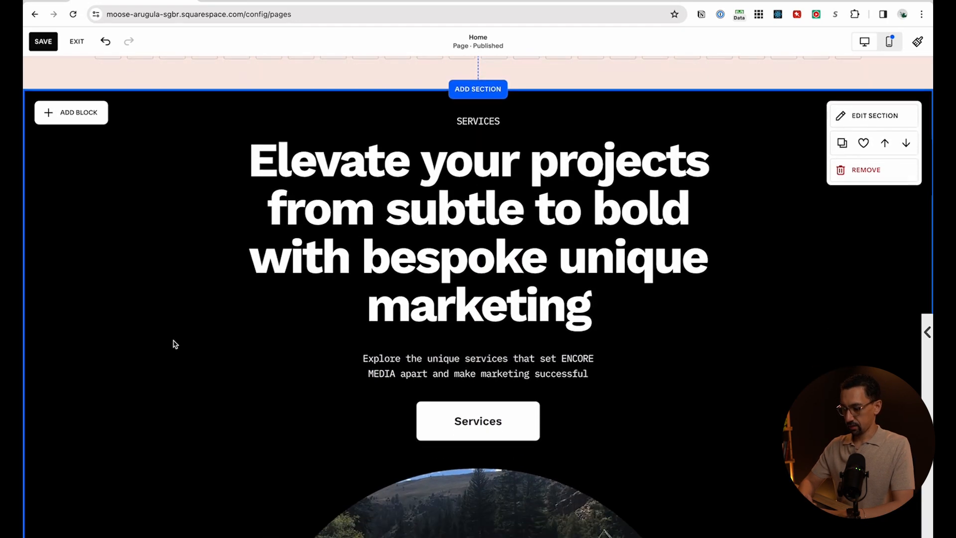
left_click(488, 123)
key("Down")
key("Down")
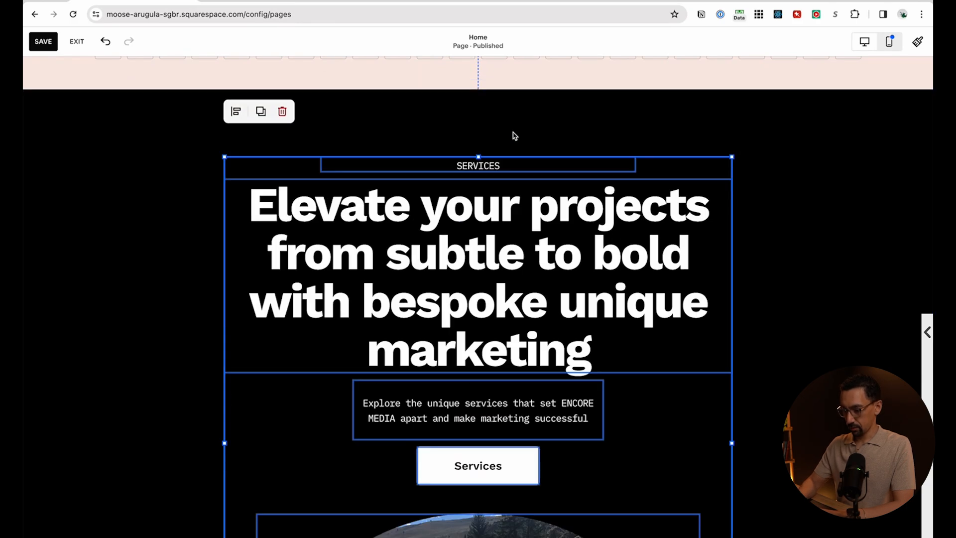
left_click(38, 243)
Set the ABOUT US section's height to M
scroll(83, 250, "up", 10)
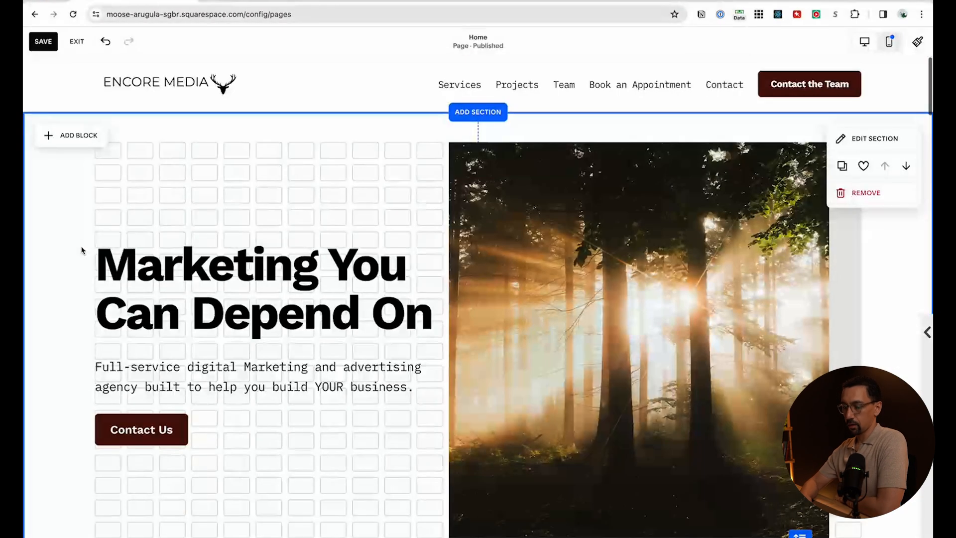
scroll(262, 248, "down", 10)
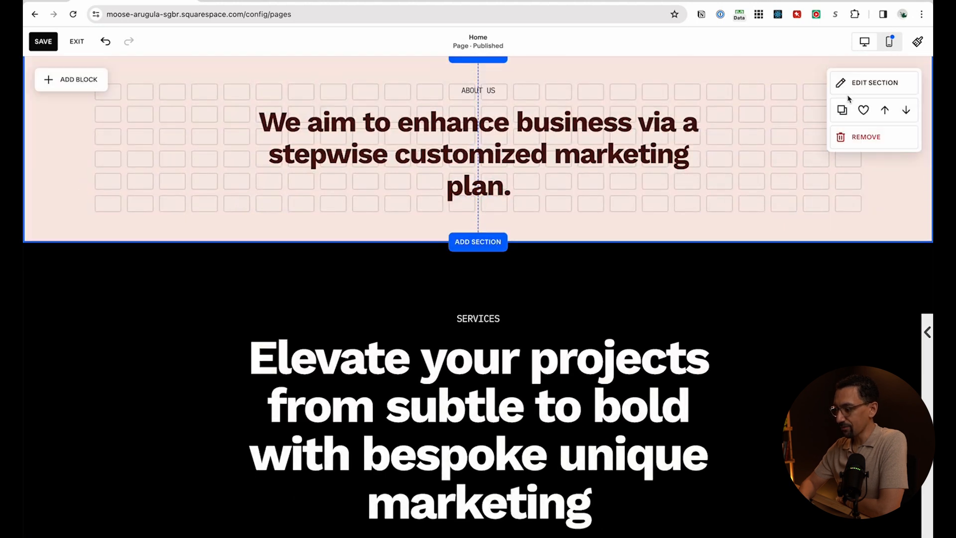
left_click(859, 84)
left_click(829, 64)
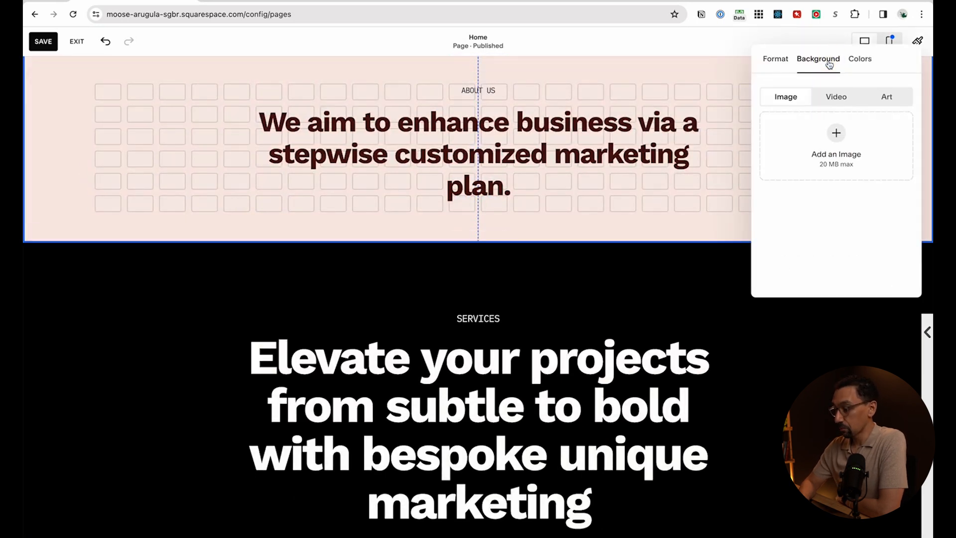
left_click(778, 60)
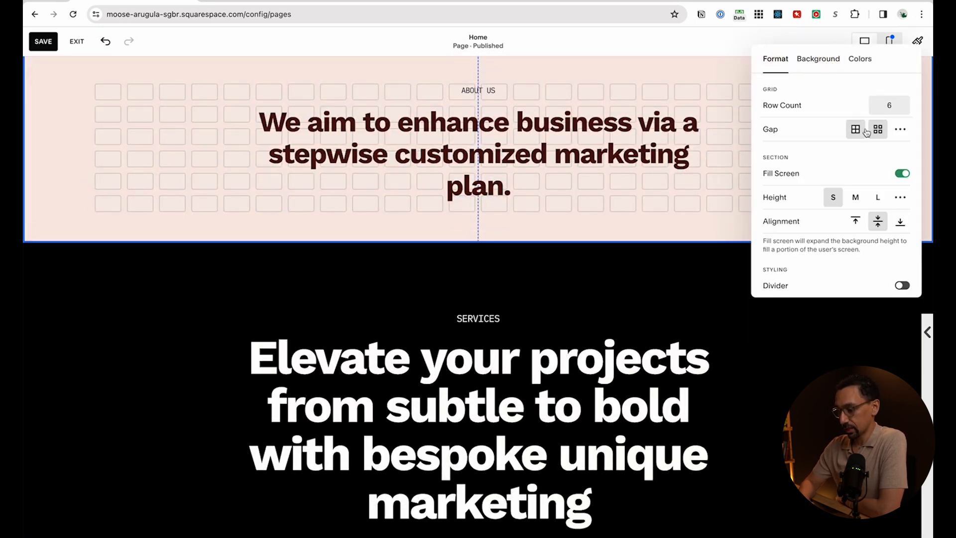
left_click(854, 197)
left_click(537, 259)
scroll(540, 262, "up", 3)
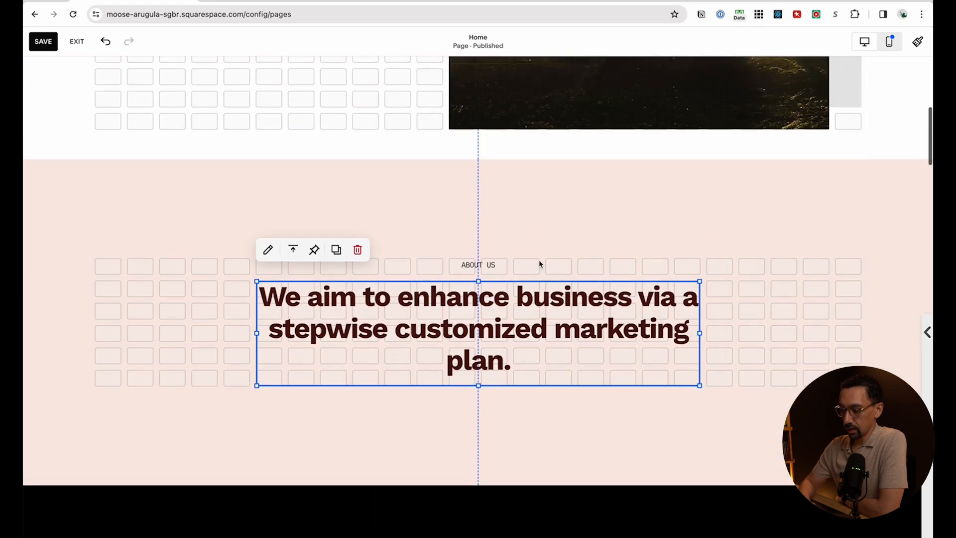
Save the changes to the Home page and return to its hero section
left_click(587, 278)
scroll(587, 277, "up", 6)
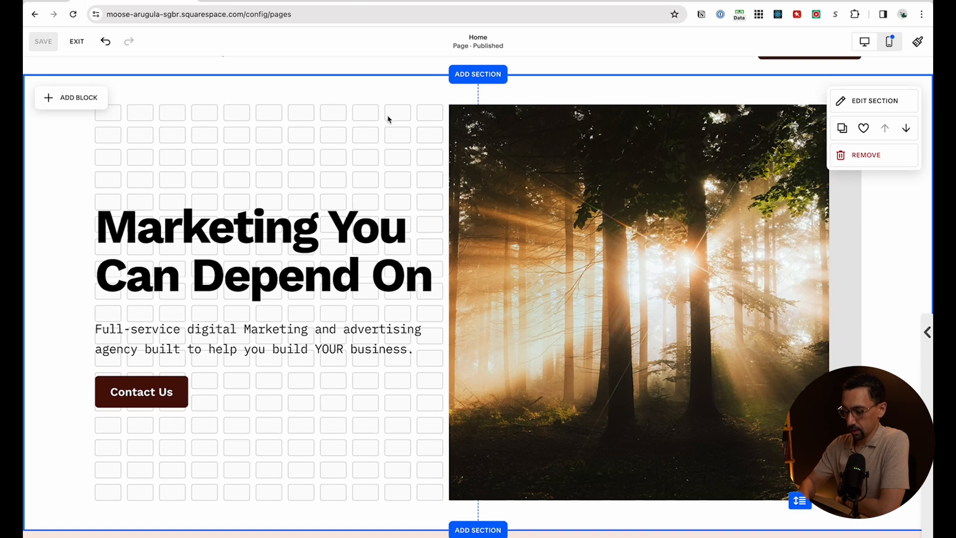
scroll(331, 237, "up", 1)
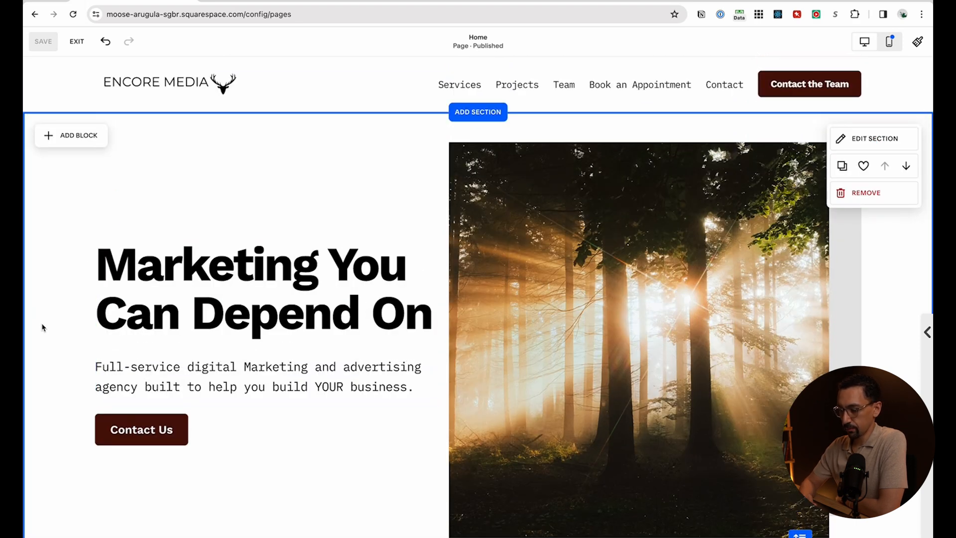
Narrow the hero section's forest image by one grid column on the side facing the headline
left_click(463, 325)
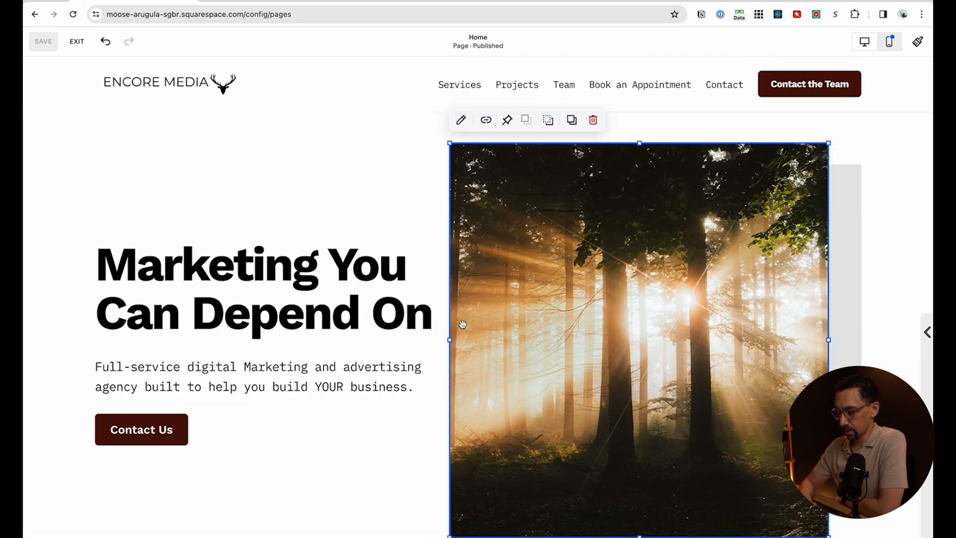
left_click_drag(455, 338, 486, 335)
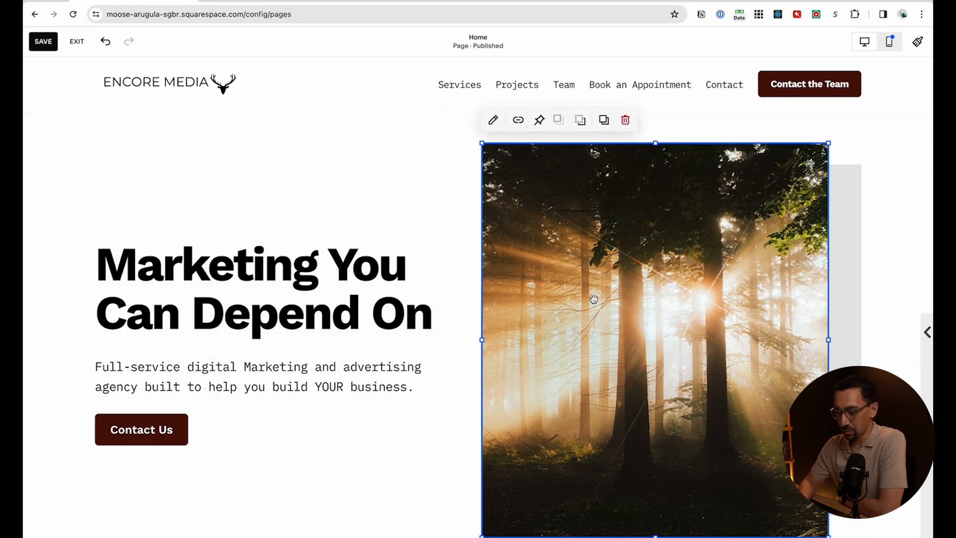
left_click(69, 304)
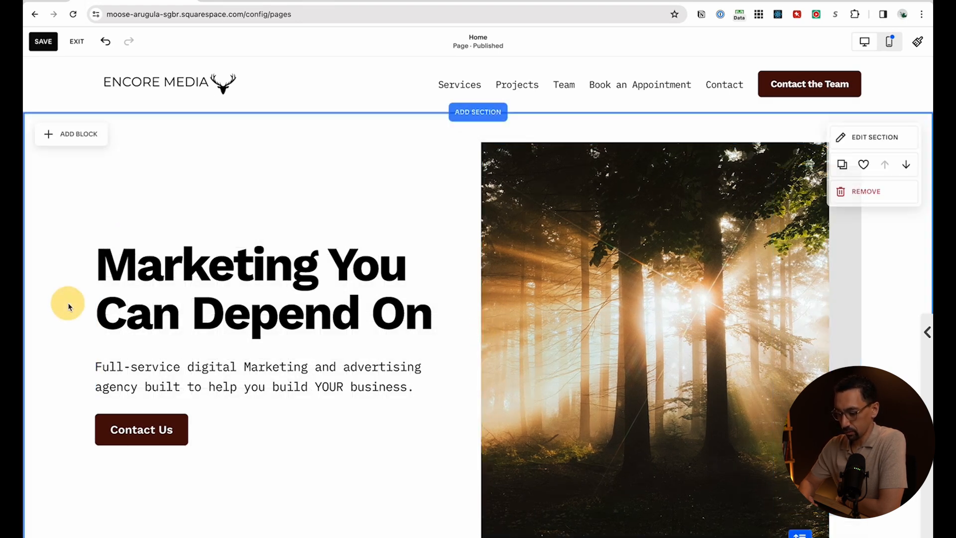
left_click(227, 367)
triple_click(227, 367)
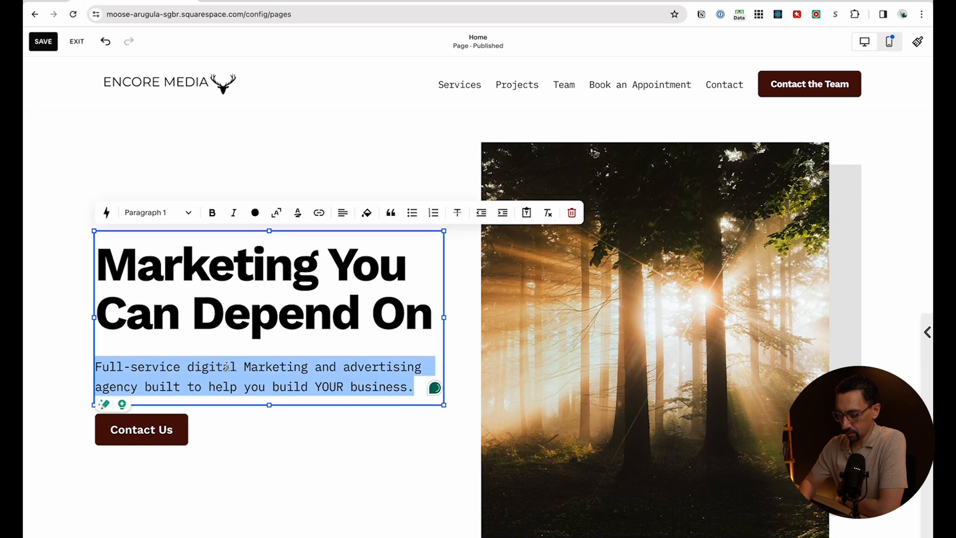
left_click(76, 343)
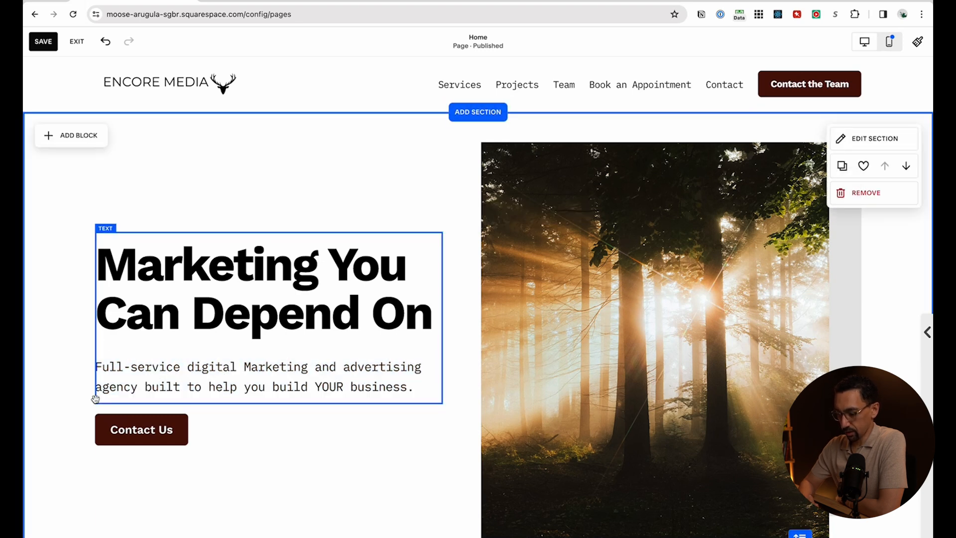
Shorten the Services section's description text block and move the Services button up closer beneath it
scroll(95, 399, "down", 10)
scroll(97, 401, "down", 8)
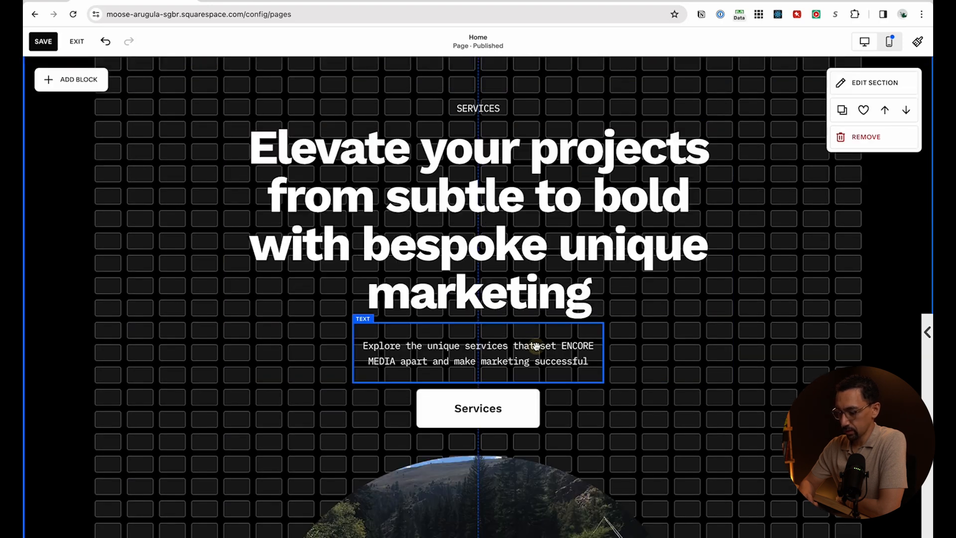
left_click(537, 346)
left_click_drag(480, 382, 481, 355)
left_click_drag(494, 410, 496, 394)
Set the Services button's sizing to Fit
left_click(429, 344)
left_click(612, 290)
left_click(600, 381)
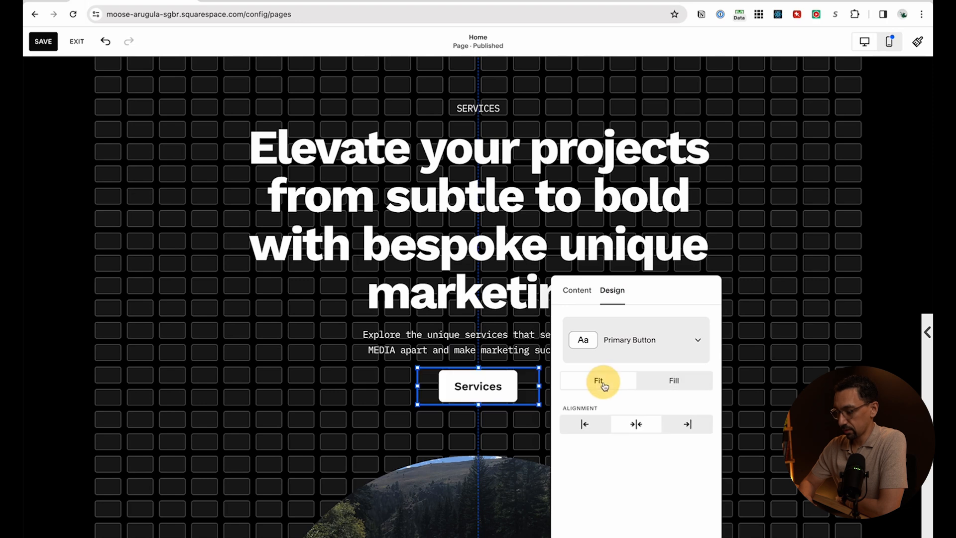
left_click(338, 427)
Widen the river image by one grid column on each side and extend its upper edge up by two rows
scroll(354, 467, "down", 4)
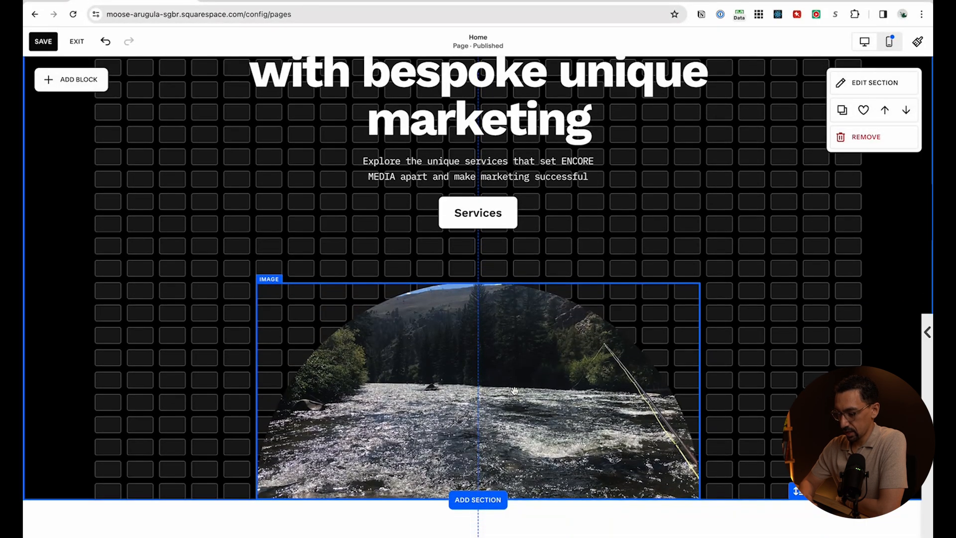
left_click(418, 419)
left_click_drag(256, 395, 180, 399)
left_click_drag(326, 403, 355, 401)
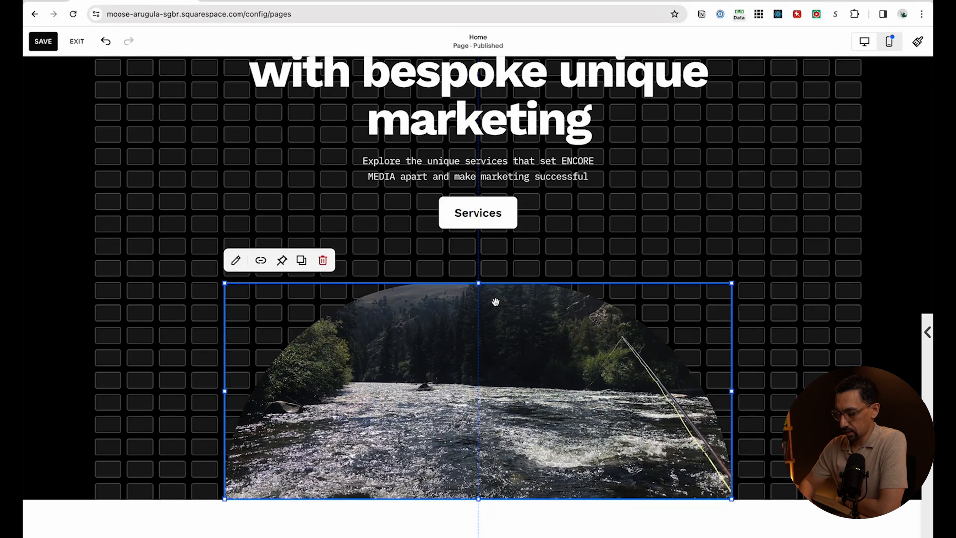
left_click(833, 309)
Add the section holding the project logos and reviews to the saved sections
scroll(510, 277, "down", 8)
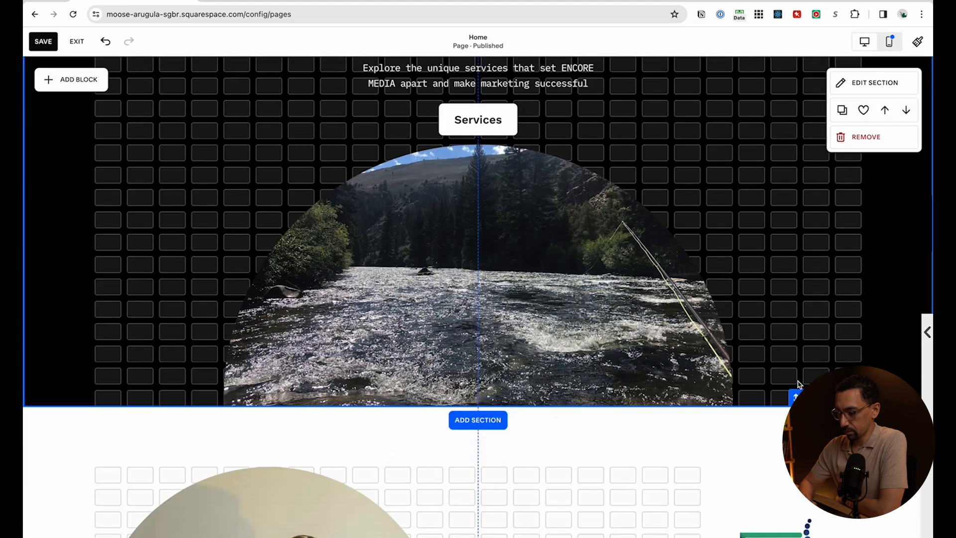
scroll(620, 273, "down", 3)
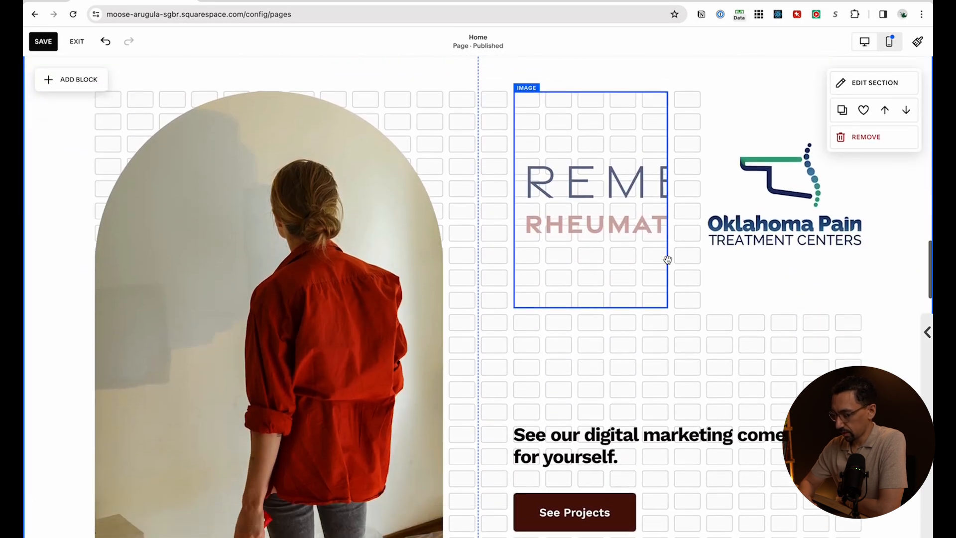
scroll(674, 440, "down", 5)
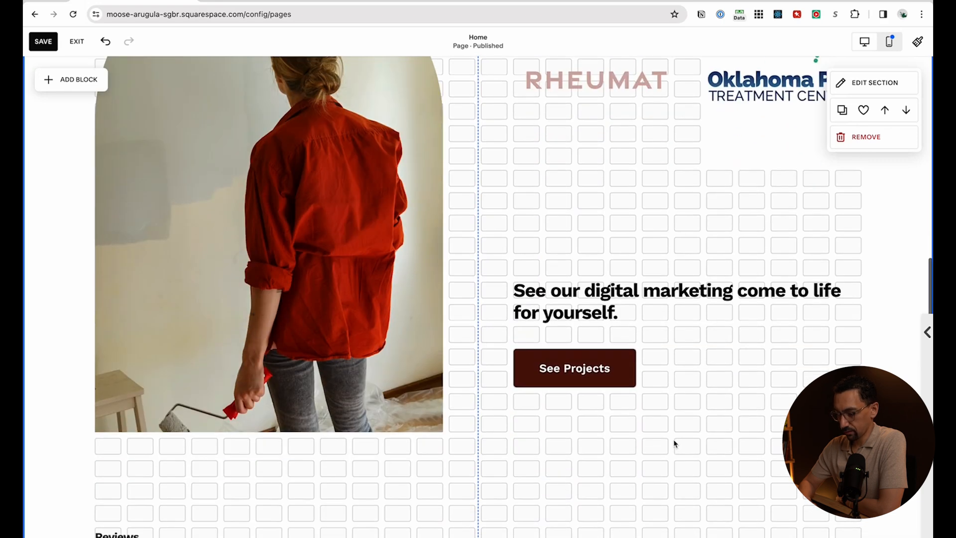
scroll(567, 373, "down", 10)
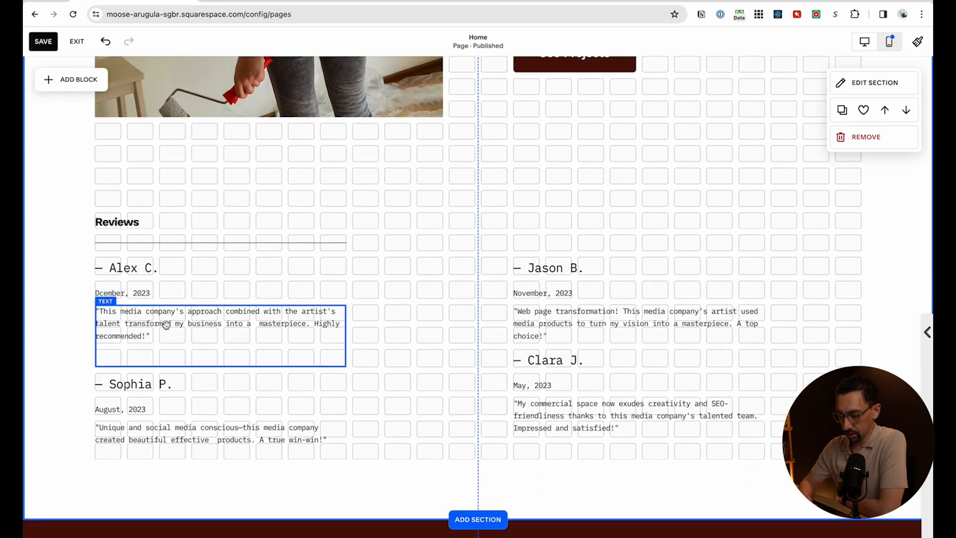
scroll(627, 428, "up", 10)
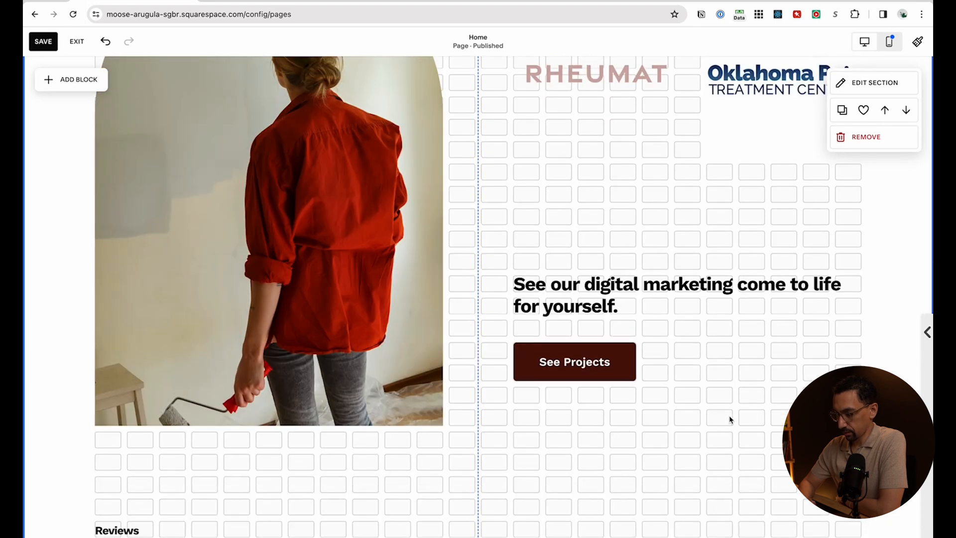
scroll(669, 133, "up", 2)
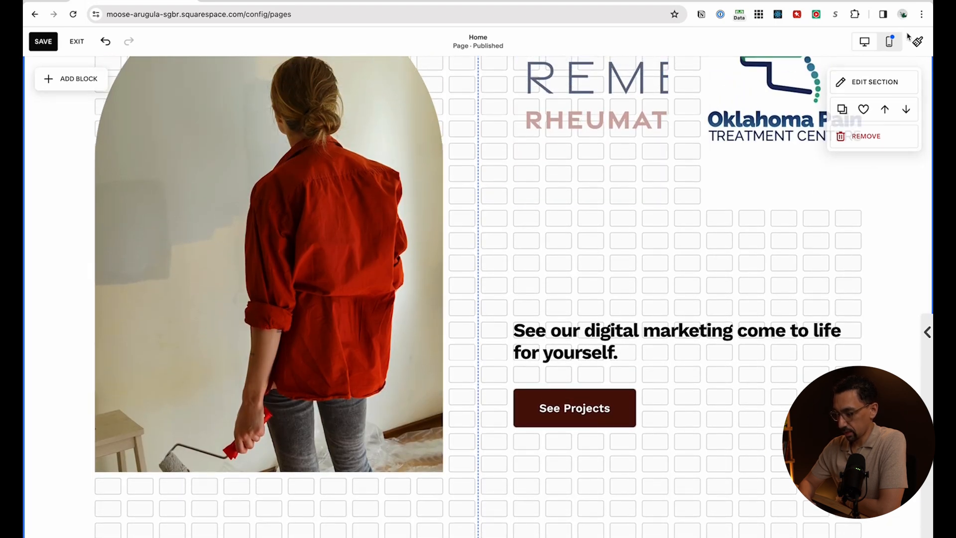
left_click(864, 109)
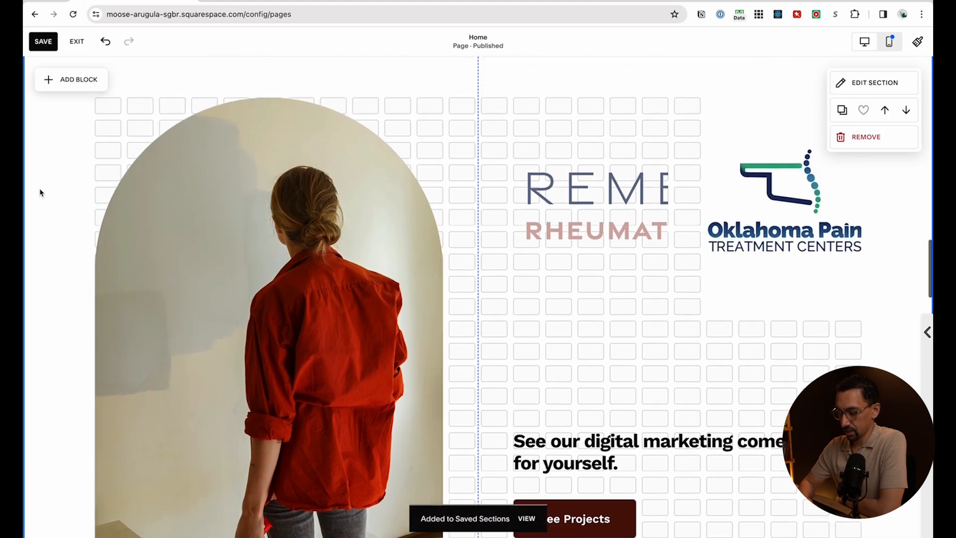
Delete the painter image, both client logos, the digital marketing heading and the See Projects button above the reviews
left_click_drag(865, 449, 843, 521)
key("Delete")
scroll(486, 367, "down", 2)
scroll(485, 368, "down", 6)
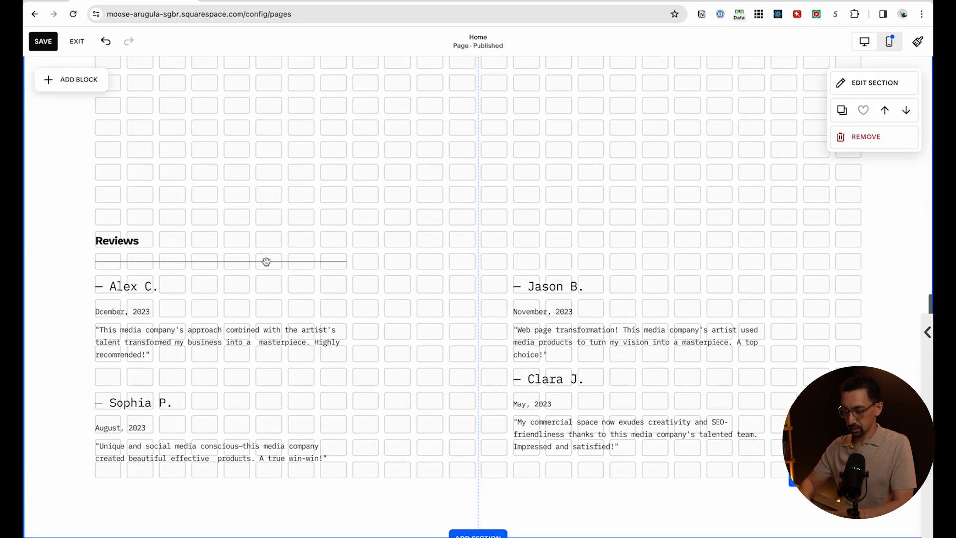
Move all the review blocks together to the start of their section and two grid columns inward
left_click(293, 277)
key("super+a")
left_click_drag(259, 332, 259, 119)
key("Up")
key("Up")
key("Up")
key("Up")
scroll(312, 376, "up", 7)
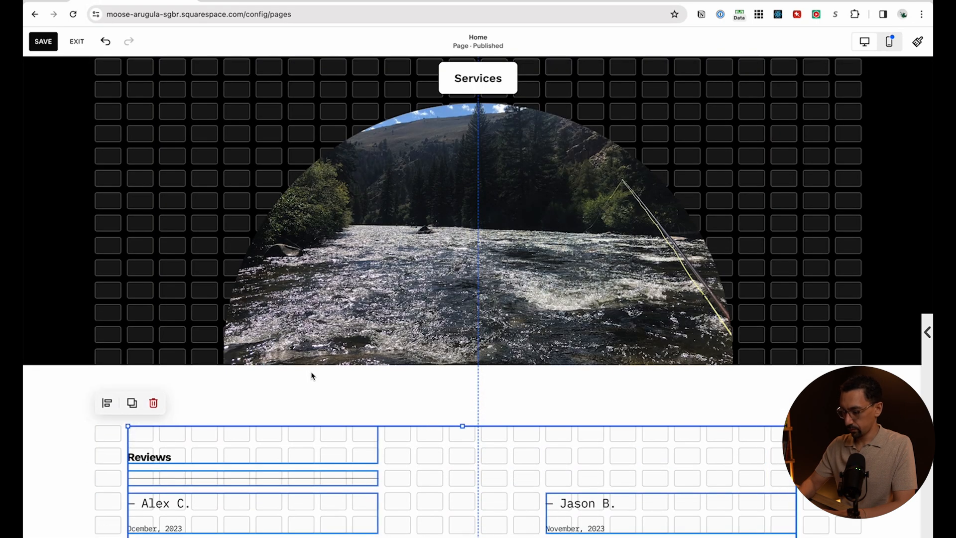
scroll(487, 423, "down", 5)
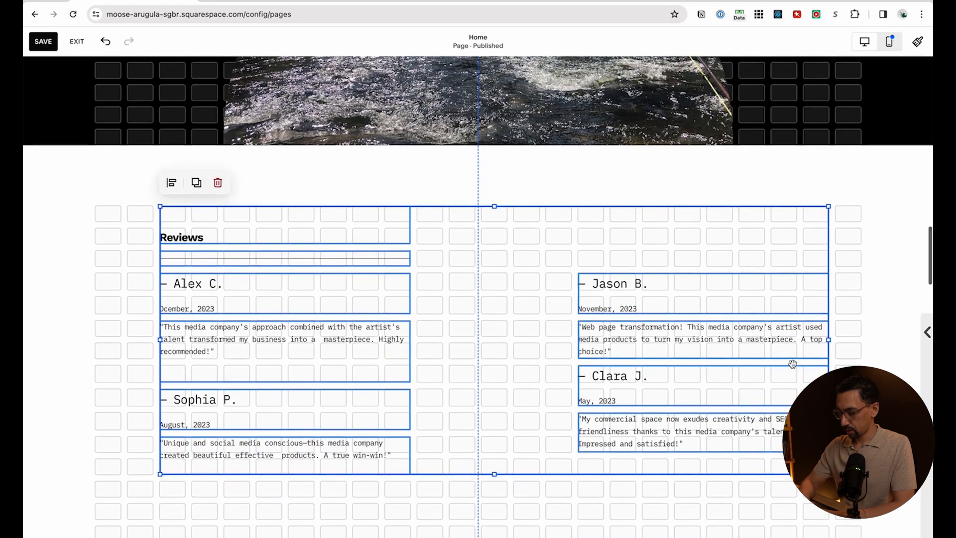
Shift the second column of reviews one grid column closer to the first and trim the empty rows below the reviews
left_click(753, 499)
left_click_drag(713, 496, 551, 344)
scroll(617, 434, "down", 5)
scroll(505, 262, "up", 8)
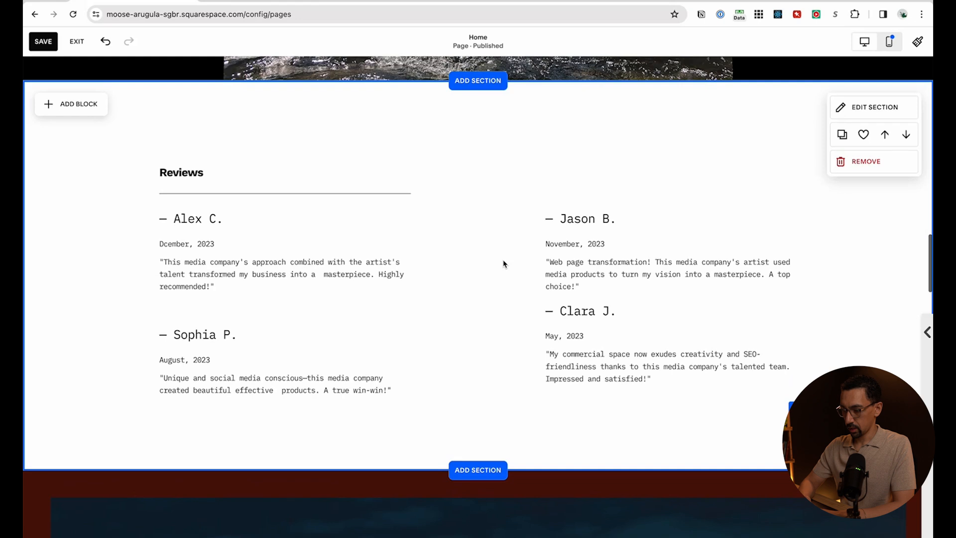
Change the Reviews title's text style to Heading 2
left_click(178, 189)
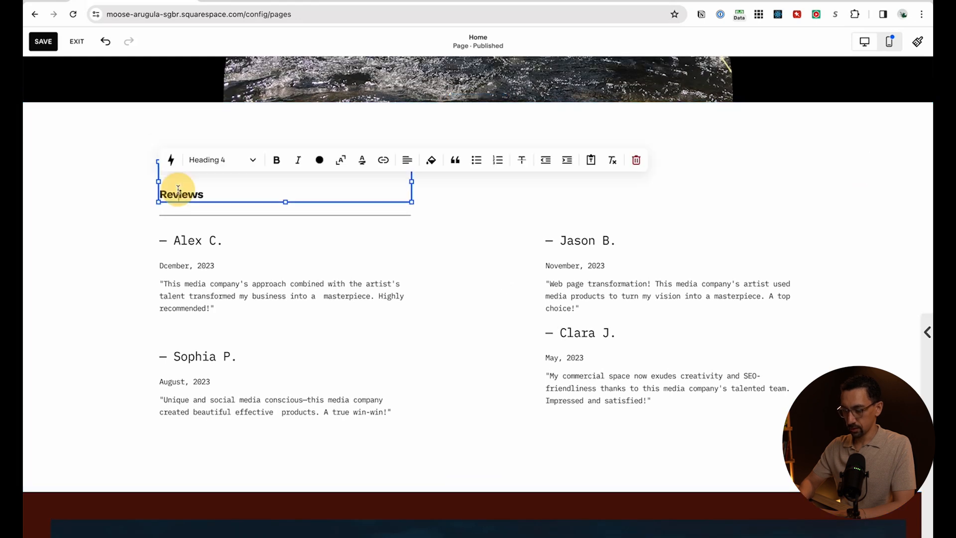
key("alt+super+3")
key("alt+super+2")
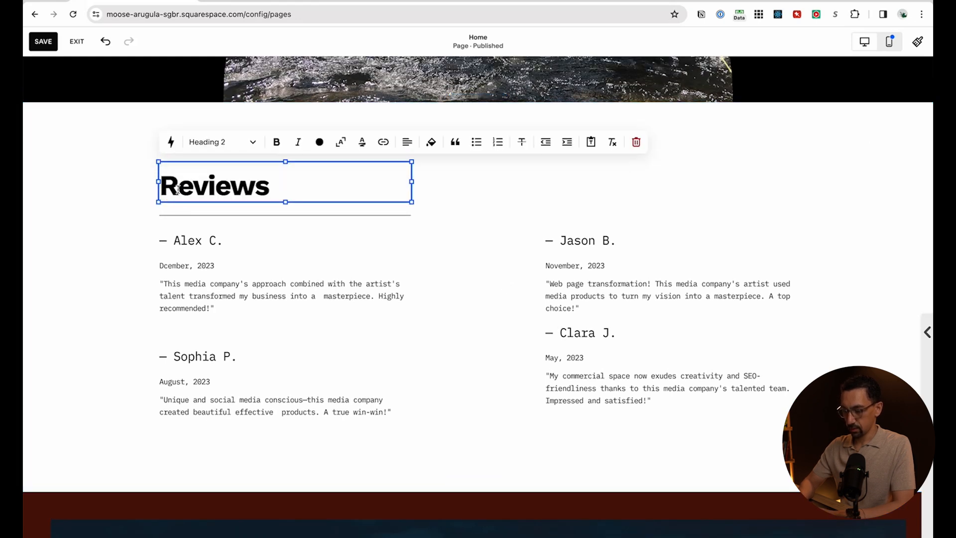
left_click(120, 198)
Extend the line under the Reviews heading so it spans both review columns
left_click(389, 215)
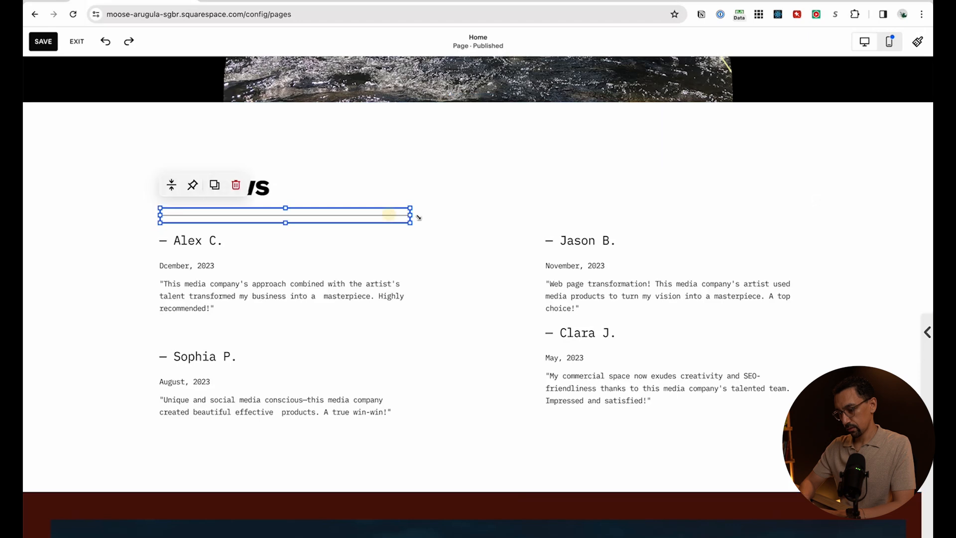
left_click_drag(411, 215, 717, 182)
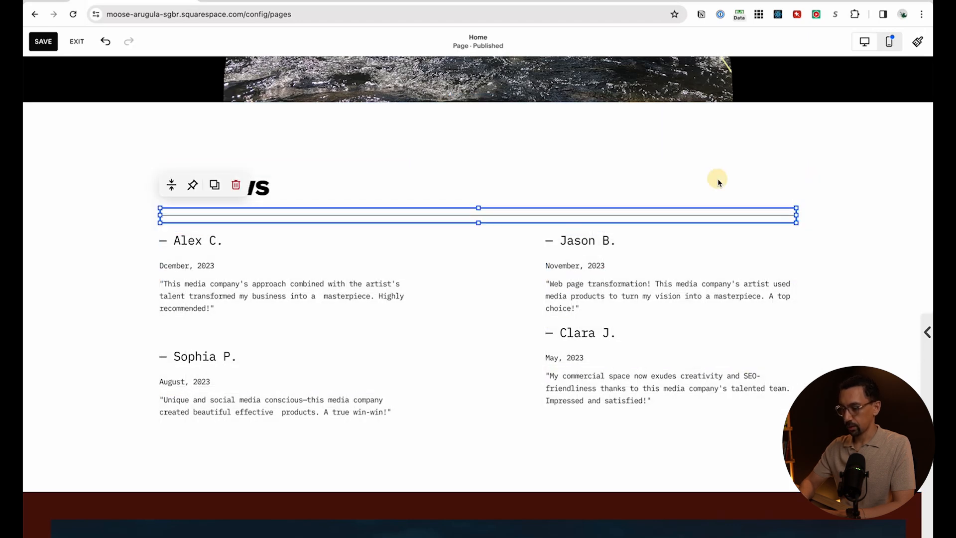
left_click(728, 200)
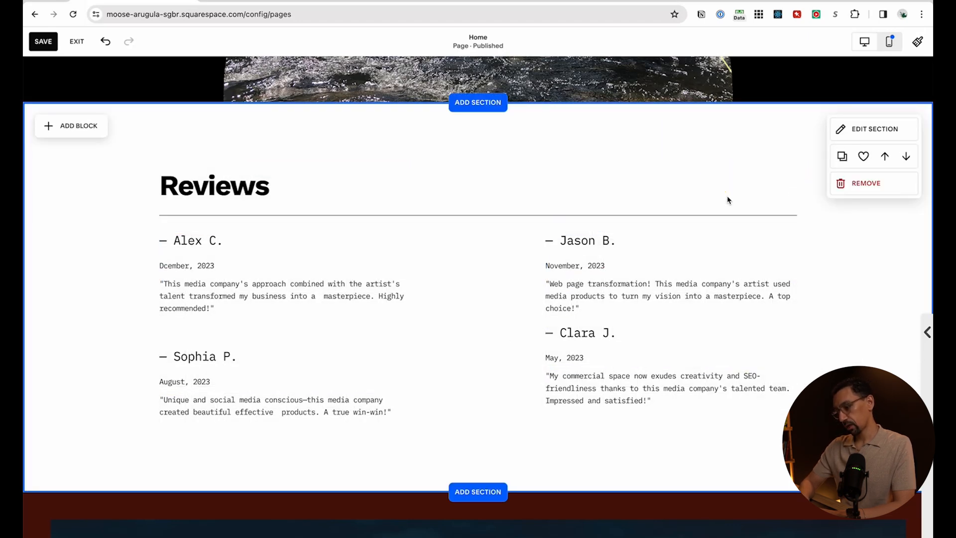
Set the Get a Free Consultation section's background width to Full Bleed and its overlay opacity to 63%
scroll(459, 377, "down", 6)
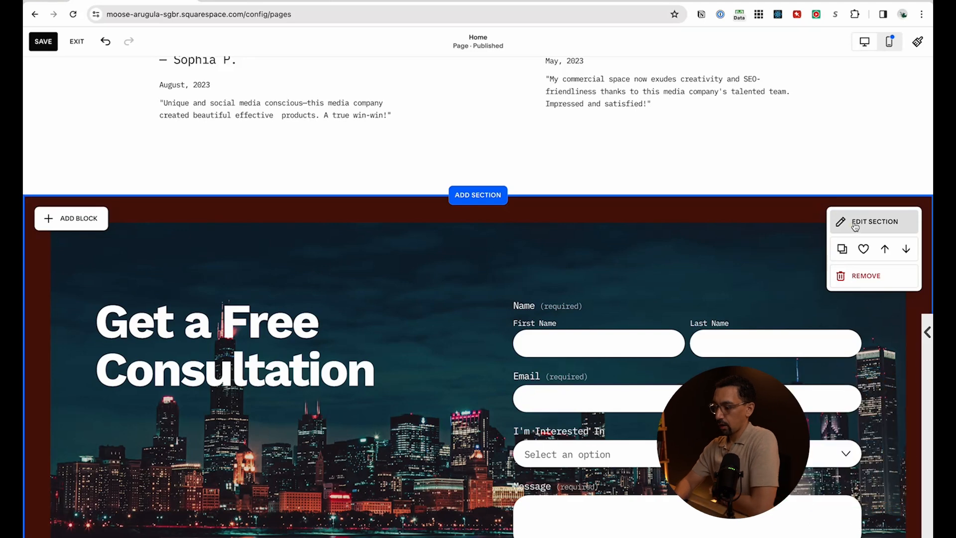
left_click(855, 227)
left_click(803, 298)
scroll(810, 431, "down", 2)
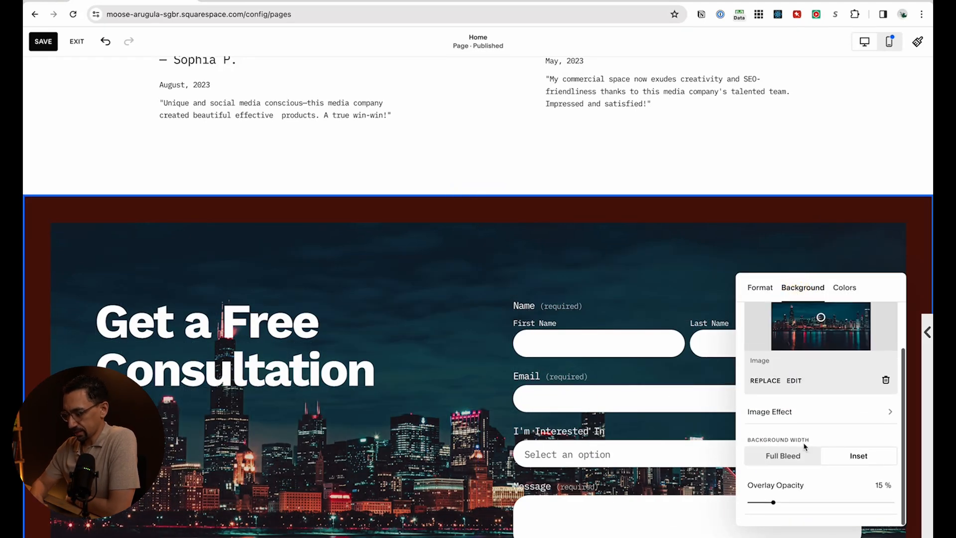
left_click(793, 458)
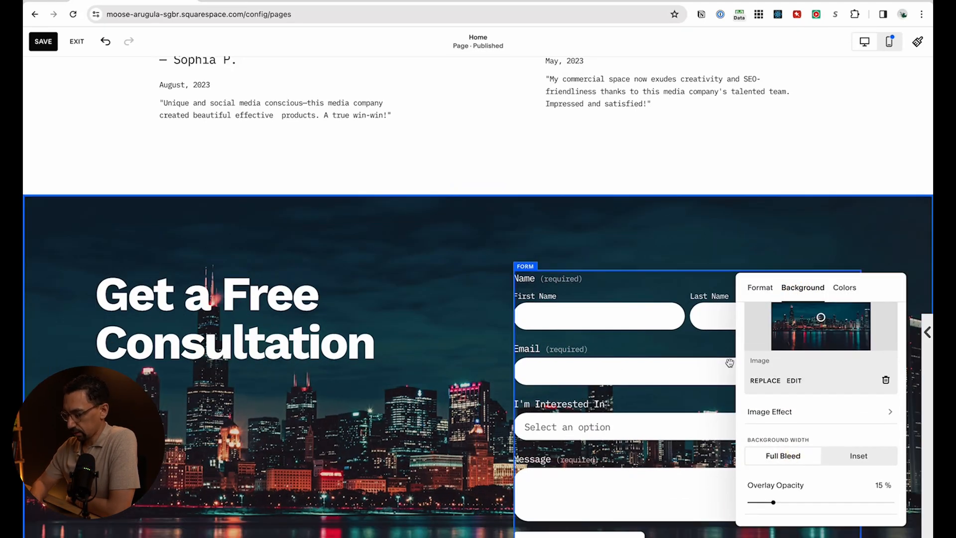
left_click(828, 502)
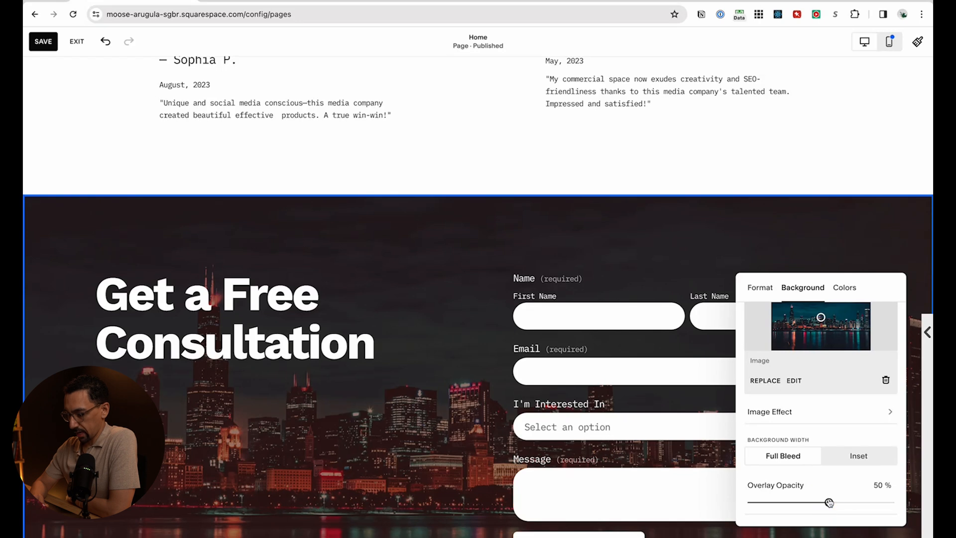
left_click_drag(829, 502, 847, 501)
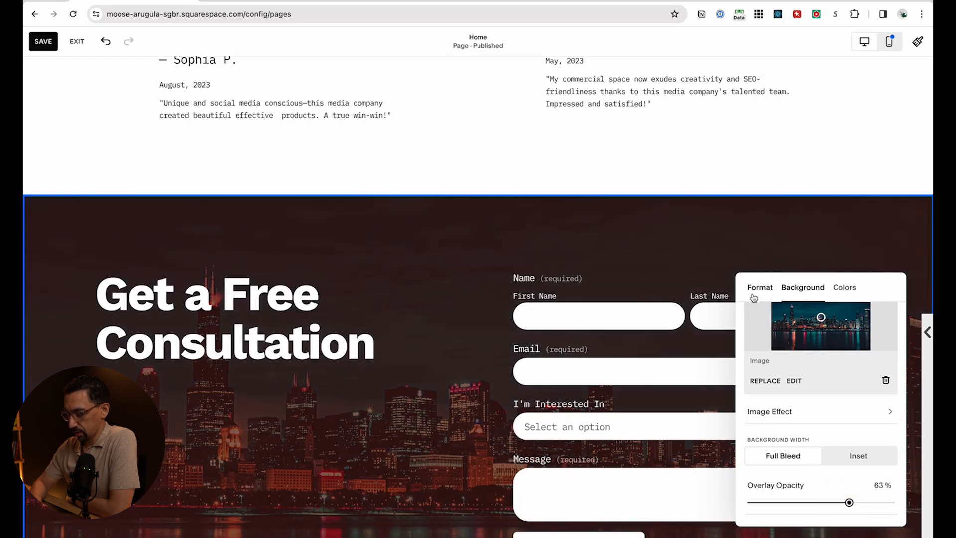
Try the Dark 1 and Dark 2 color themes on the Get a Free Consultation section and apply Darkest 1
left_click(853, 288)
scroll(842, 393, "down", 3)
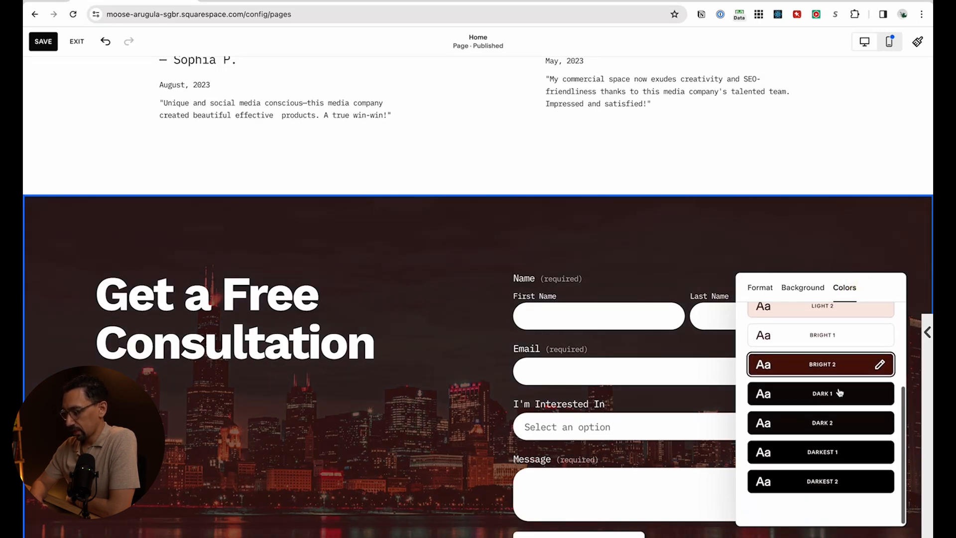
left_click(820, 395)
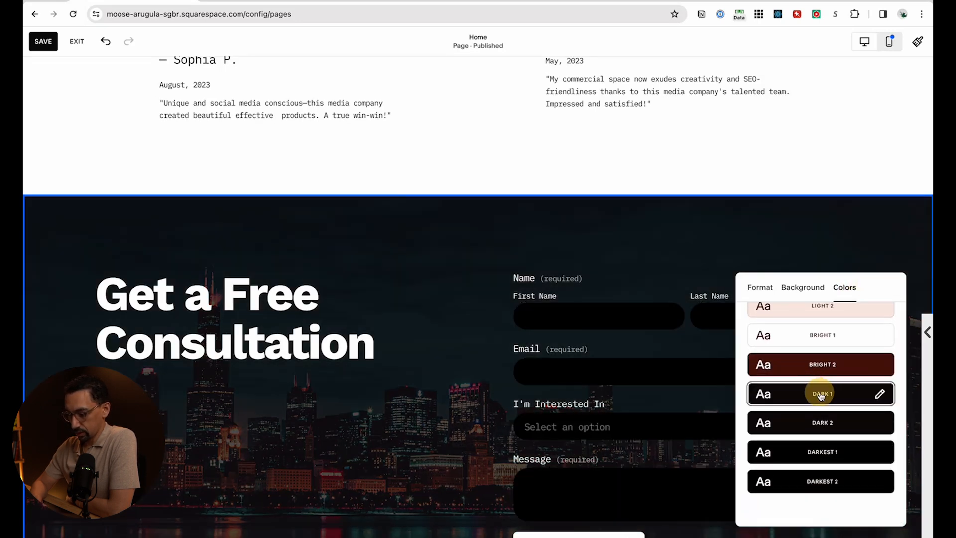
left_click(821, 427)
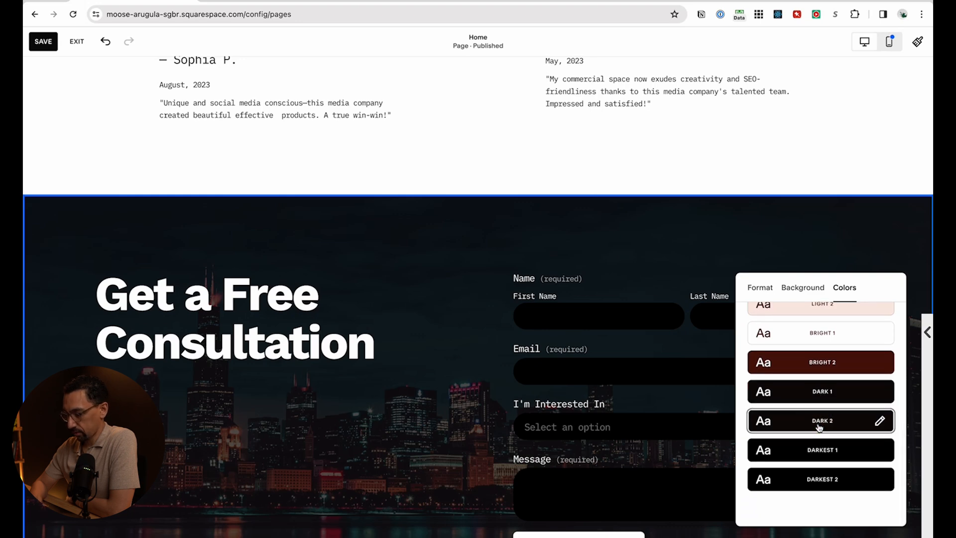
left_click(814, 336)
left_click(841, 428)
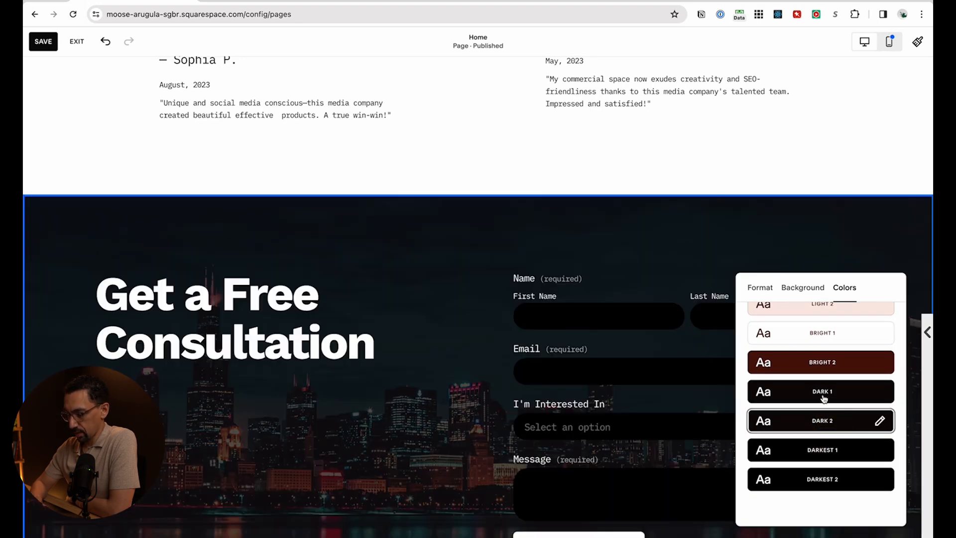
left_click(824, 396)
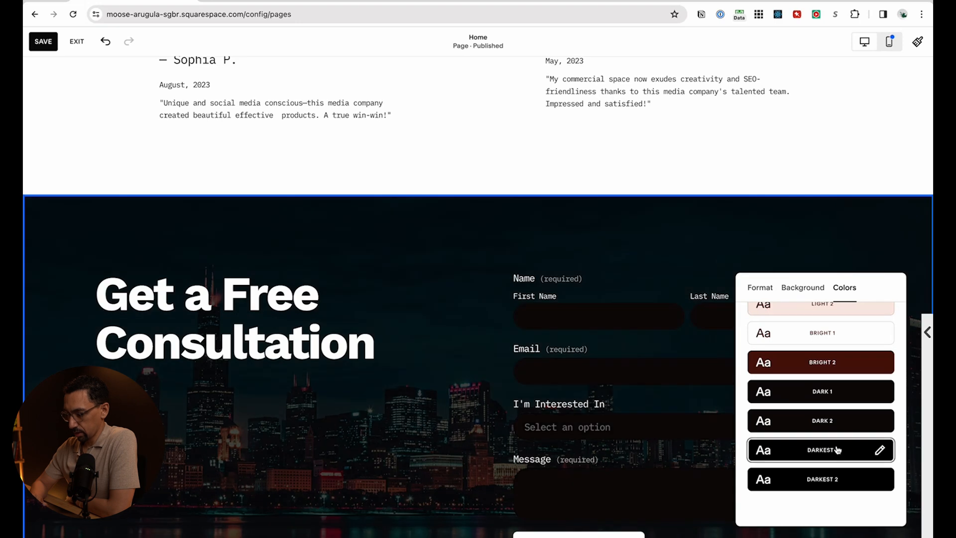
Change the Get a Free Consultation title's text style to Heading 2
left_click(440, 388)
scroll(451, 418, "down", 3)
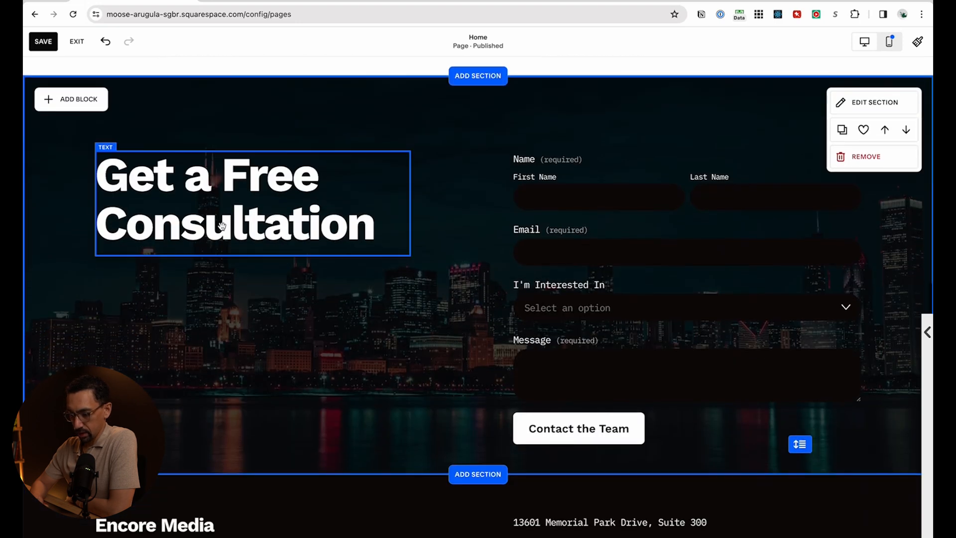
double_click(241, 220)
left_click(177, 124)
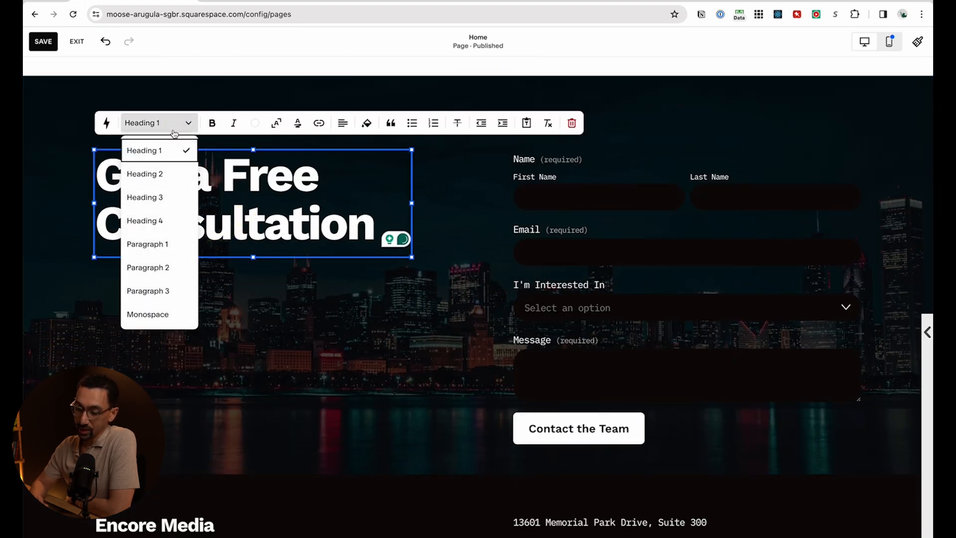
left_click(155, 171)
left_click(305, 253)
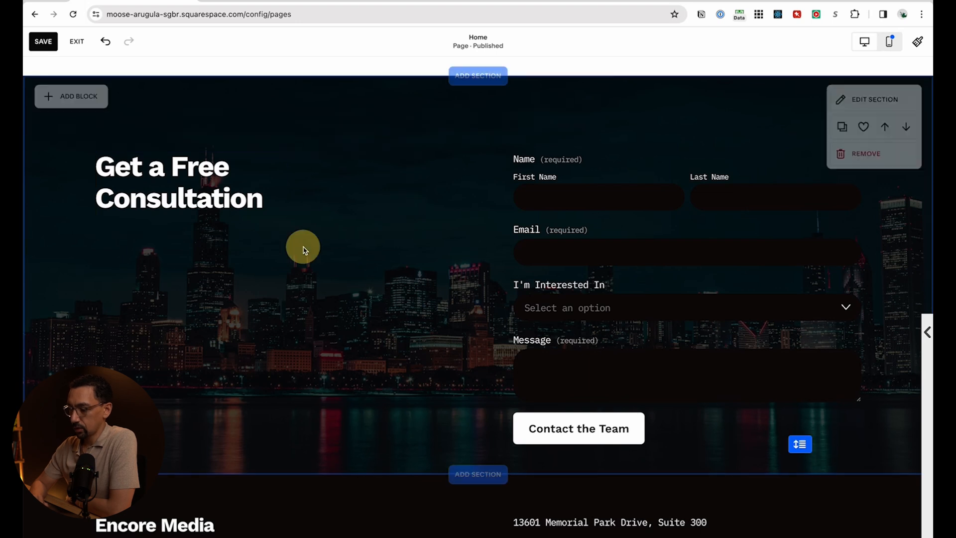
Stretch the consultation form's Contact the Team button across the full width of the form
left_click(571, 380)
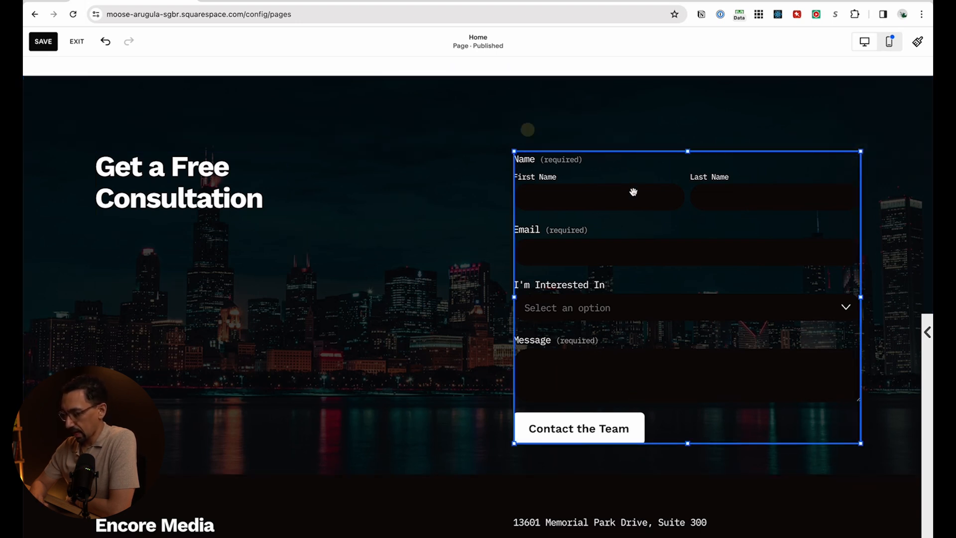
double_click(634, 193)
left_click(817, 165)
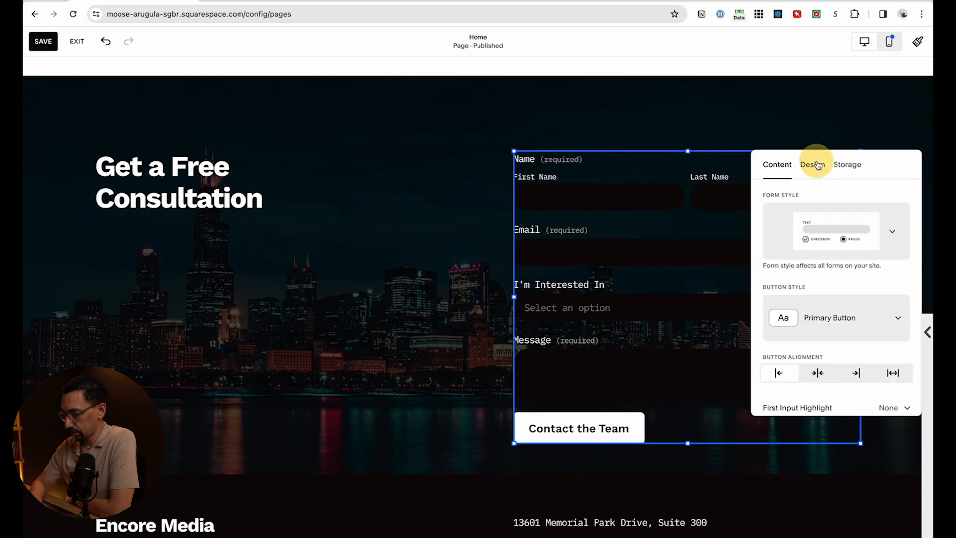
scroll(816, 297, "down", 2)
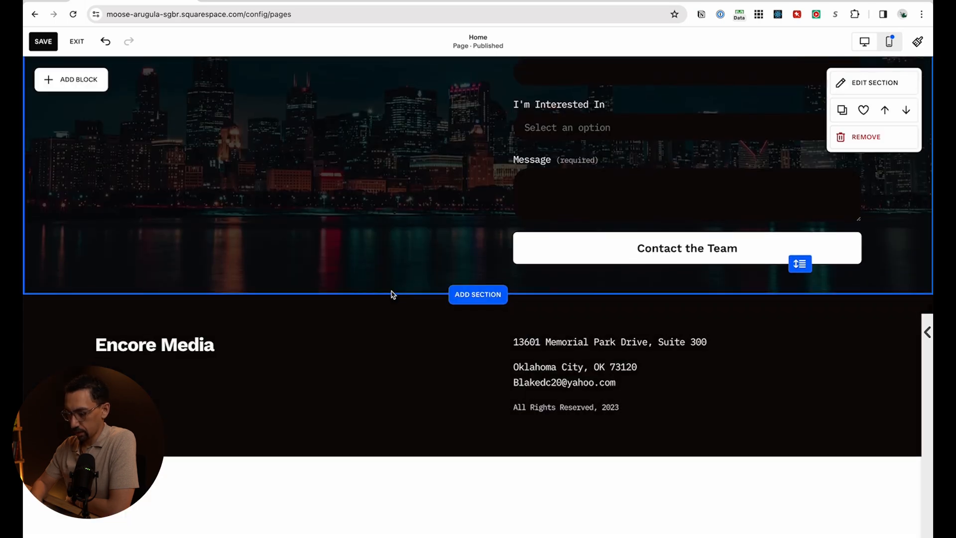
scroll(411, 305, "up", 1)
Look back over the Home page's sections, save the changes and exit page editing
scroll(411, 305, "up", 7)
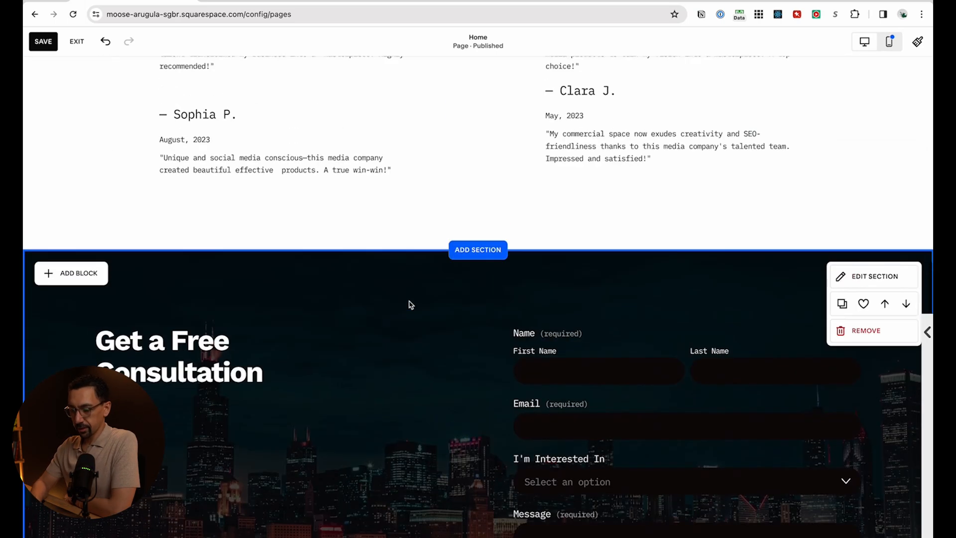
scroll(410, 304, "up", 15)
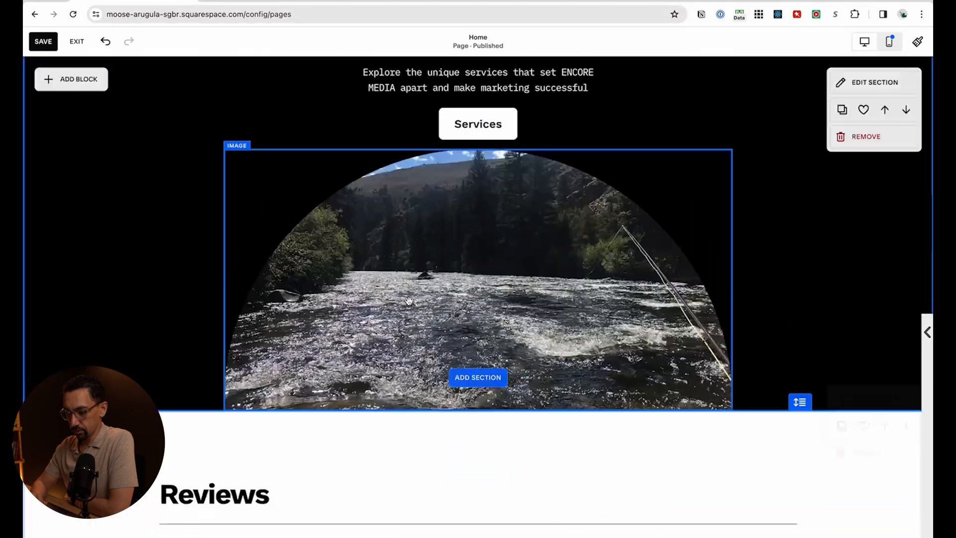
scroll(409, 301, "down", 8)
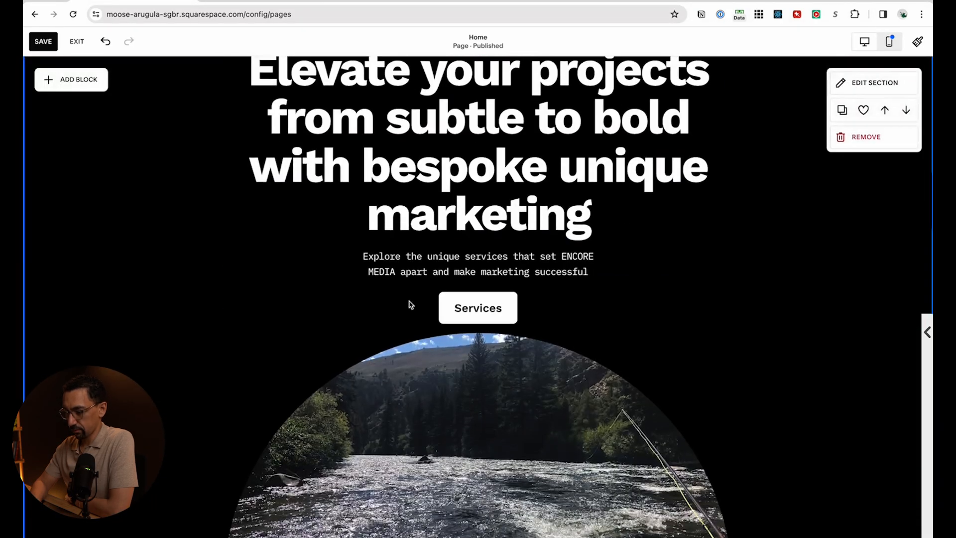
scroll(408, 301, "up", 20)
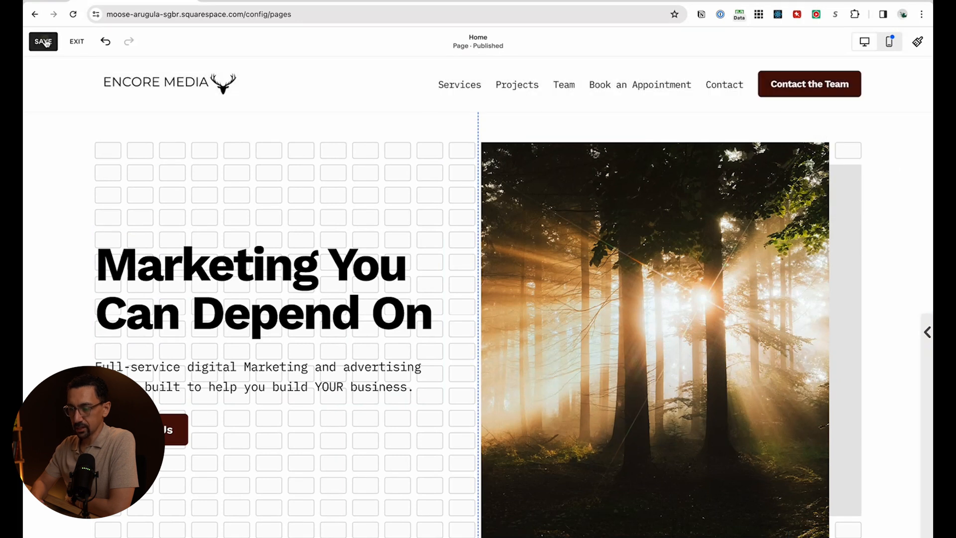
left_click(80, 43)
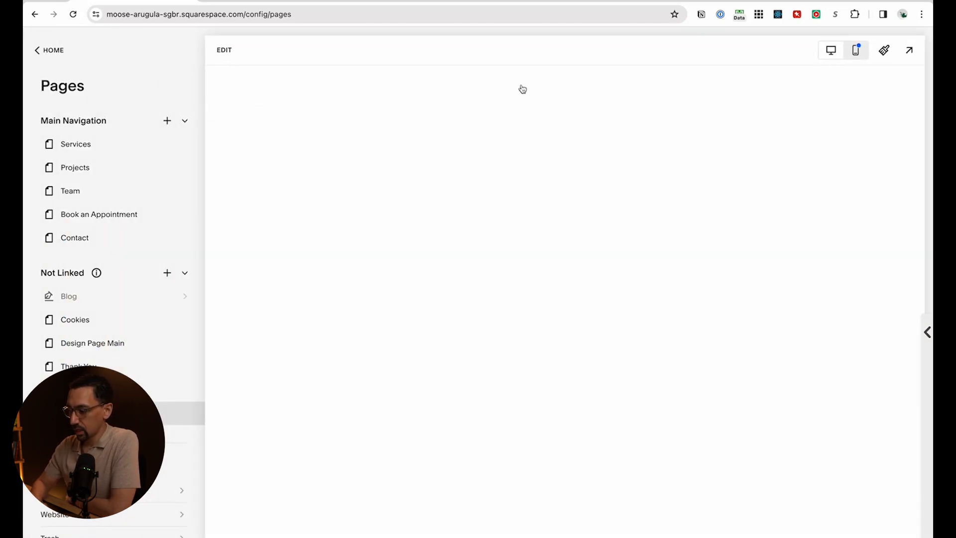
Open the Services page and examine its sections, expanding the accordion's service entries through Free Consultations
left_click(74, 145)
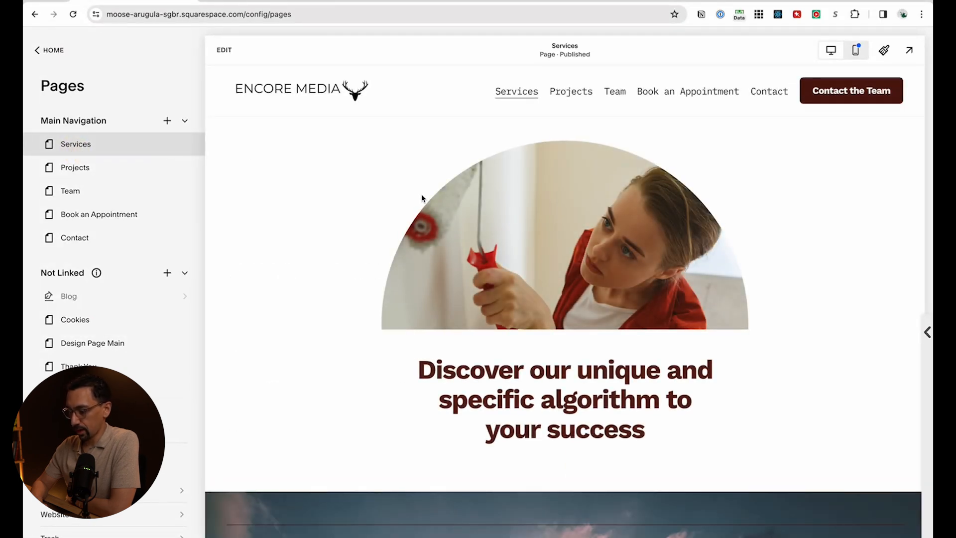
scroll(450, 281, "down", 15)
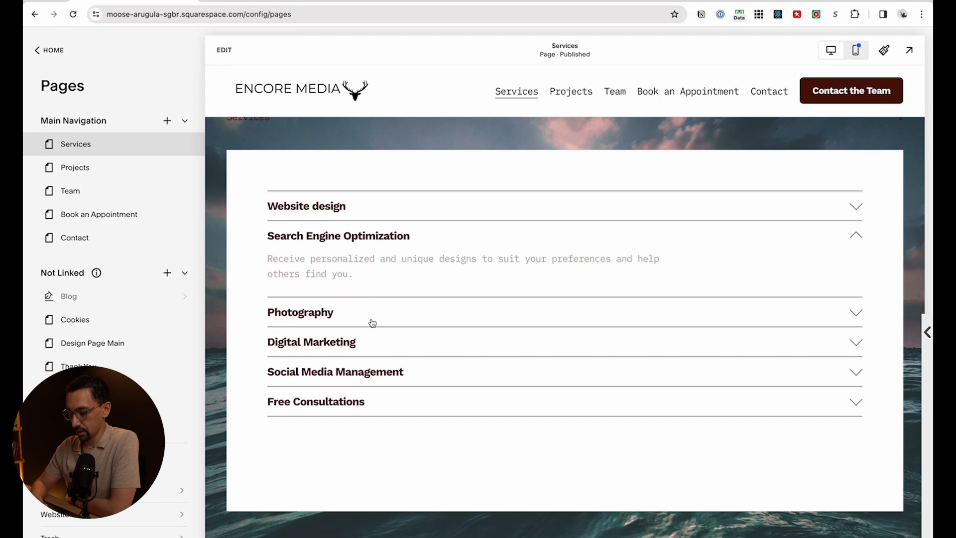
left_click(370, 315)
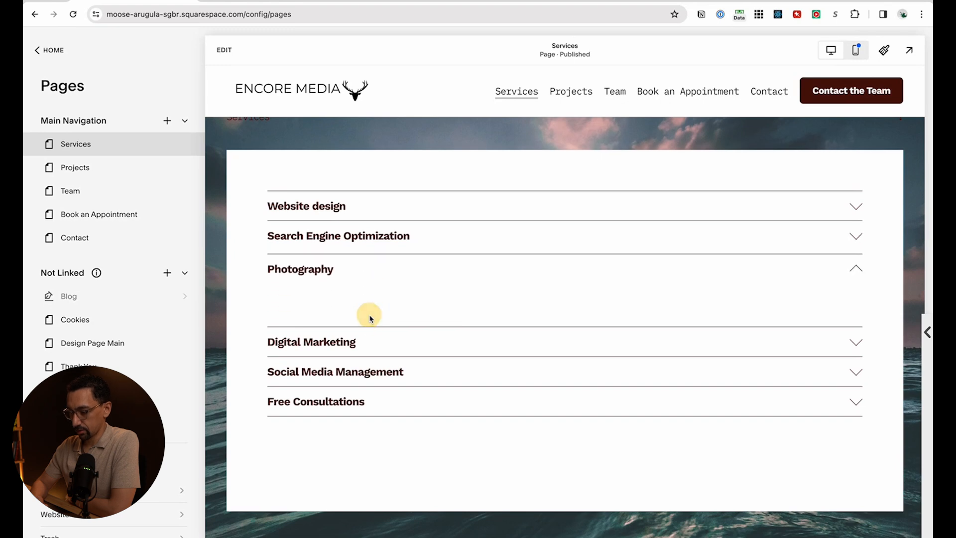
left_click(383, 344)
left_click(388, 356)
left_click(374, 400)
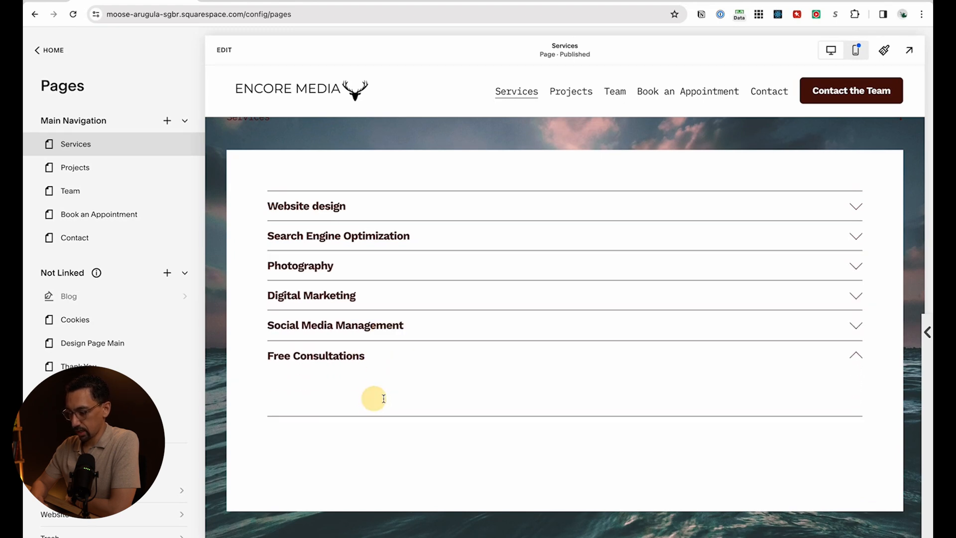
scroll(387, 396, "down", 5)
scroll(388, 395, "up", 10)
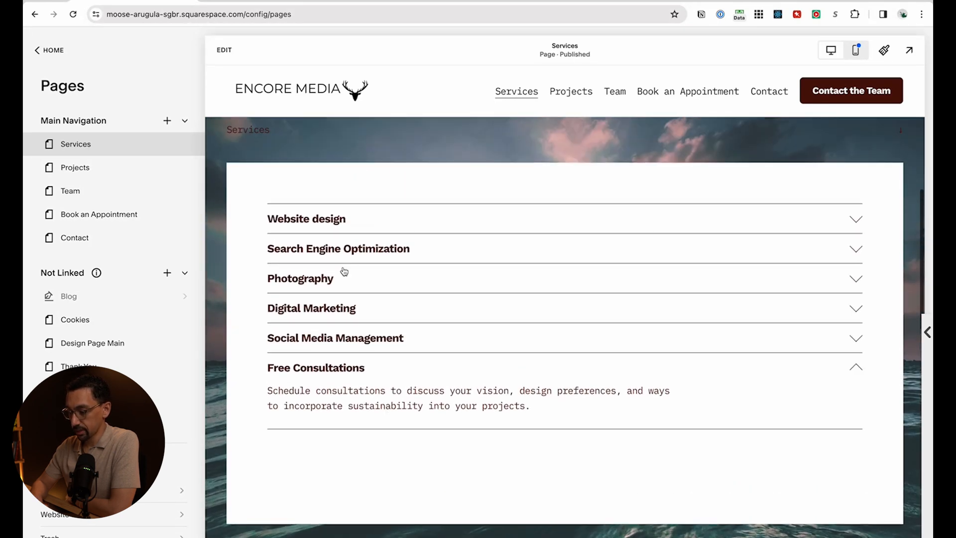
scroll(344, 271, "up", 3)
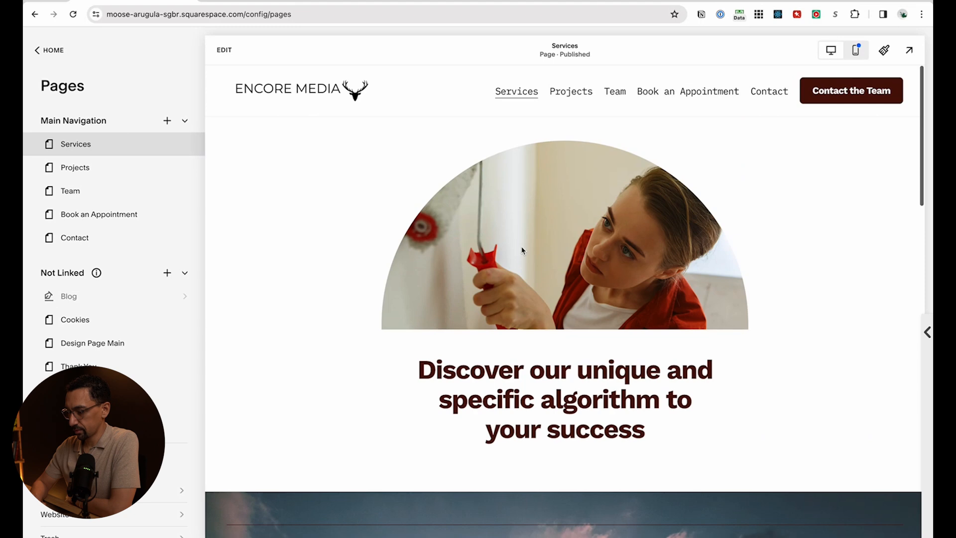
Look through the Projects, Team and Book an Appointment pages to examine their current design
left_click(577, 97)
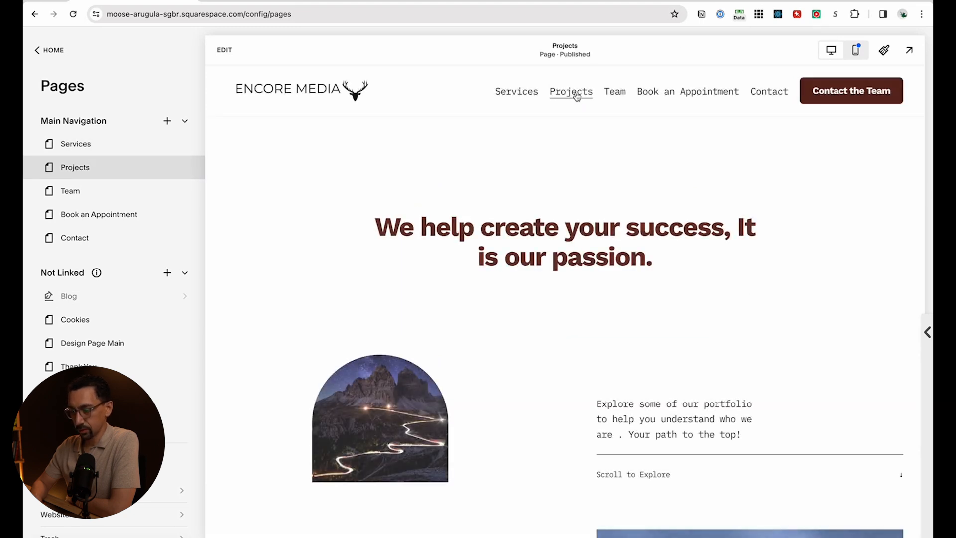
scroll(552, 267, "down", 10)
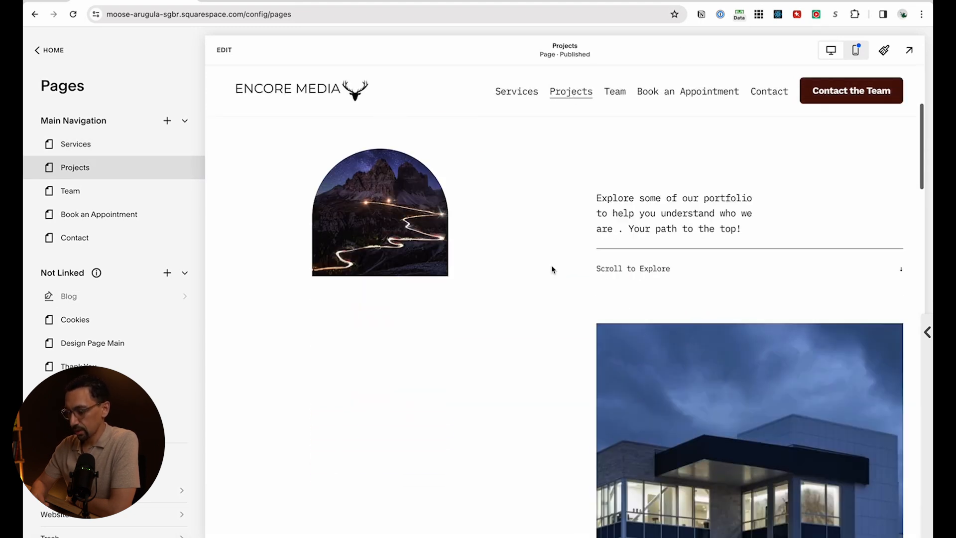
scroll(552, 269, "down", 5)
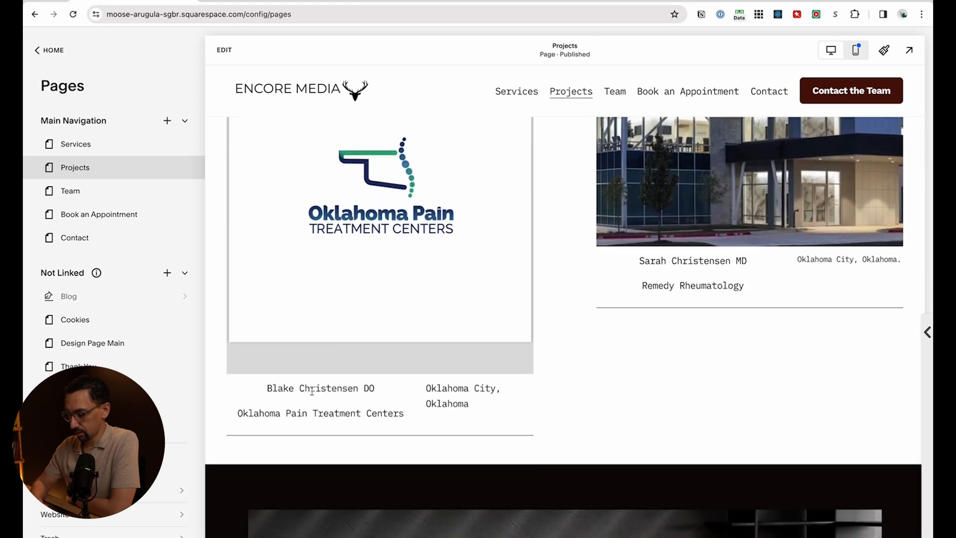
scroll(312, 391, "down", 20)
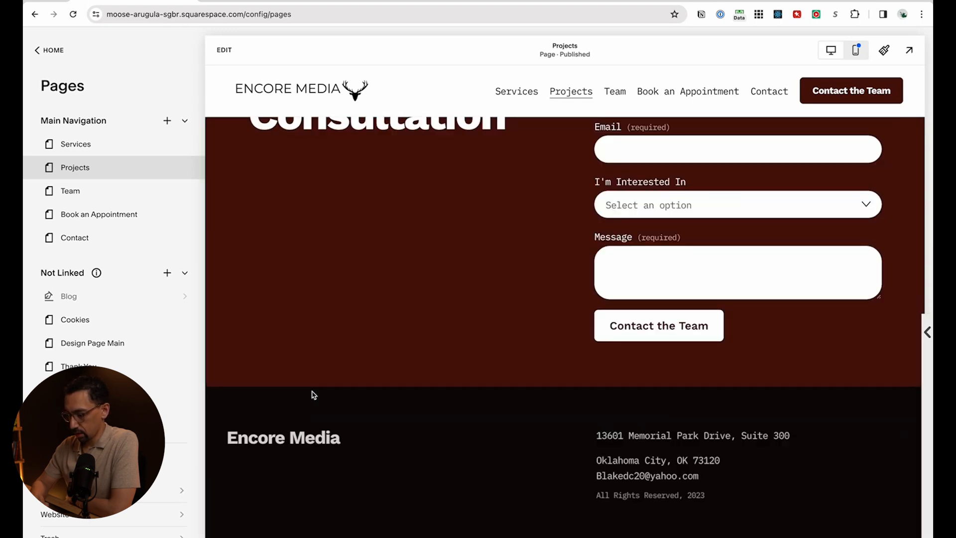
left_click(615, 91)
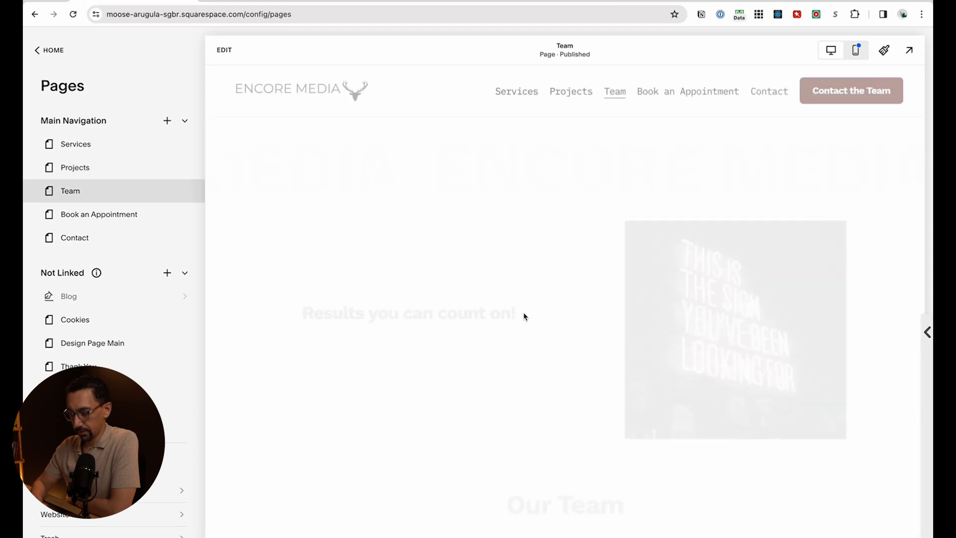
left_click(675, 91)
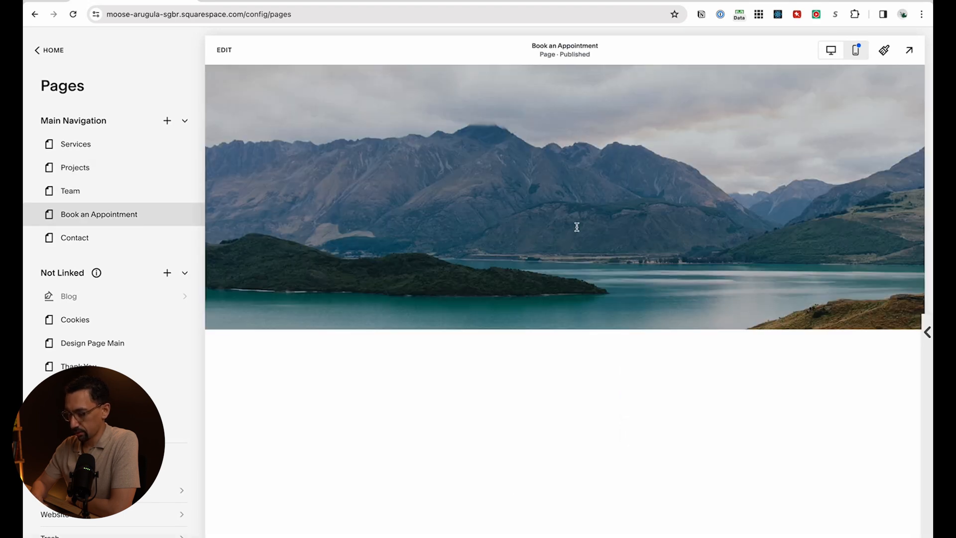
scroll(470, 269, "down", 5)
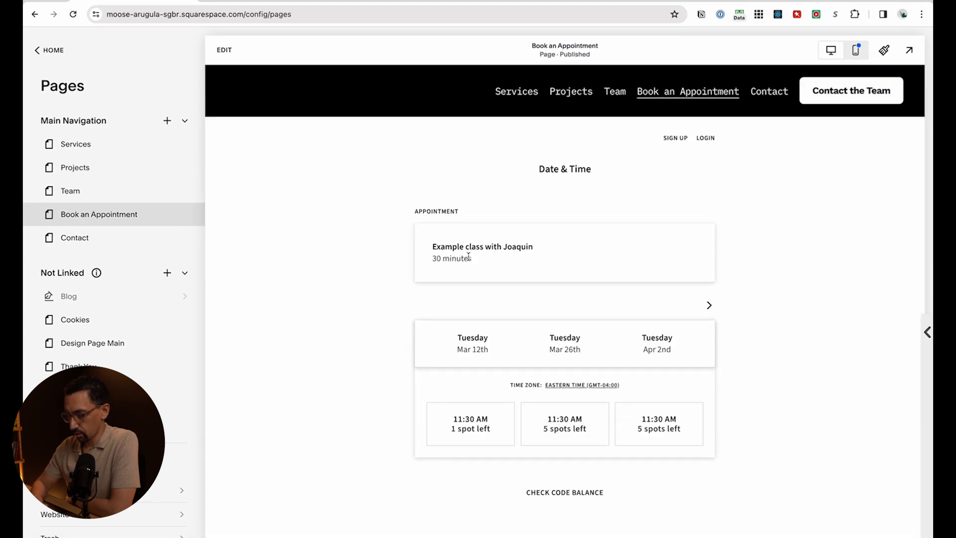
scroll(521, 250, "up", 2)
scroll(523, 250, "down", 7)
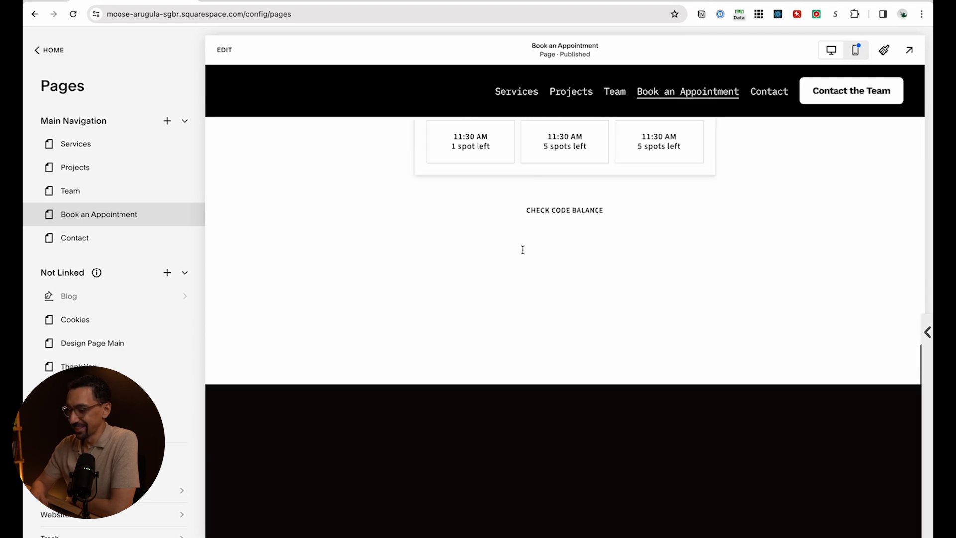
Move the Book an Appointment page from Main Navigation to Not Linked and open the Contact page
scroll(523, 249, "up", 10)
left_click_drag(76, 215, 79, 319)
left_click(75, 215)
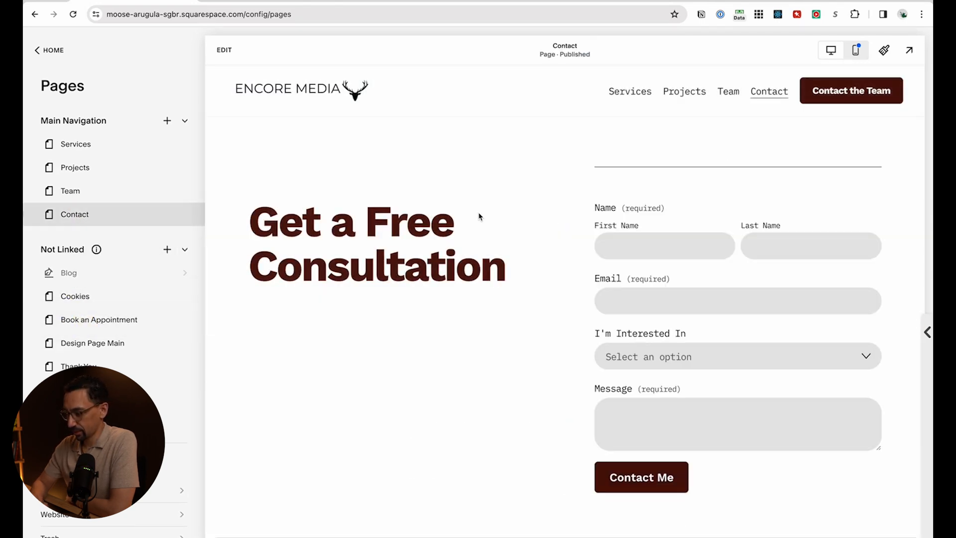
scroll(448, 229, "down", 3)
scroll(405, 244, "up", 3)
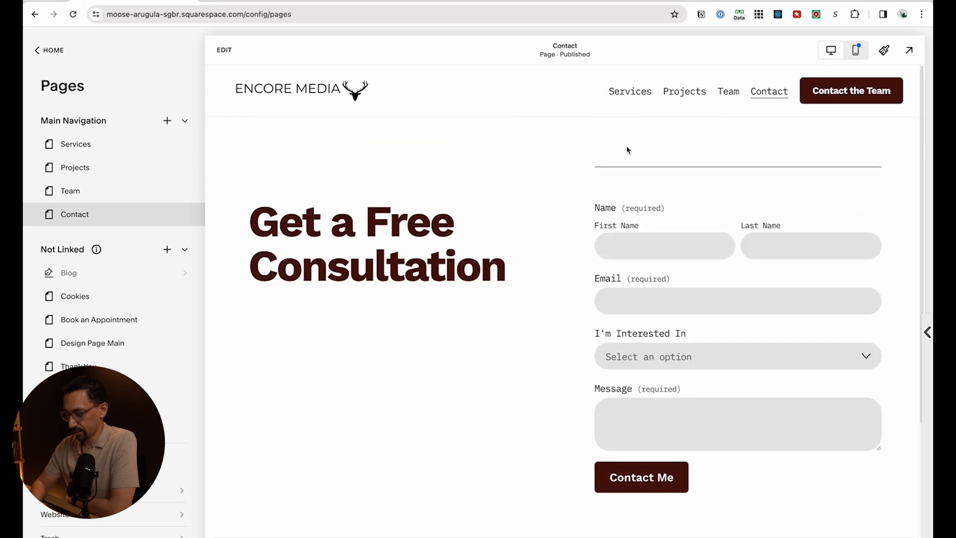
Set the site-wide form style's Space Between Fields to 25px
left_click(886, 51)
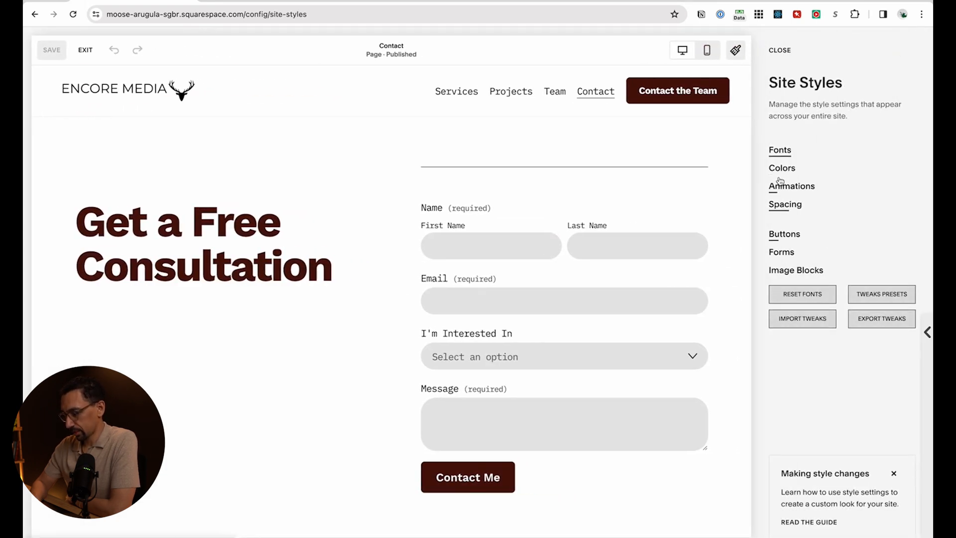
left_click(782, 252)
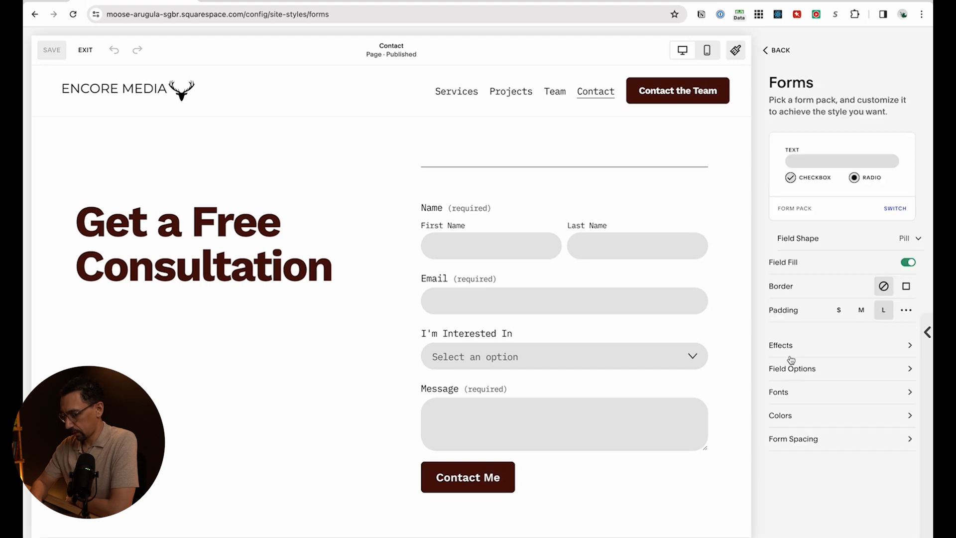
left_click(785, 438)
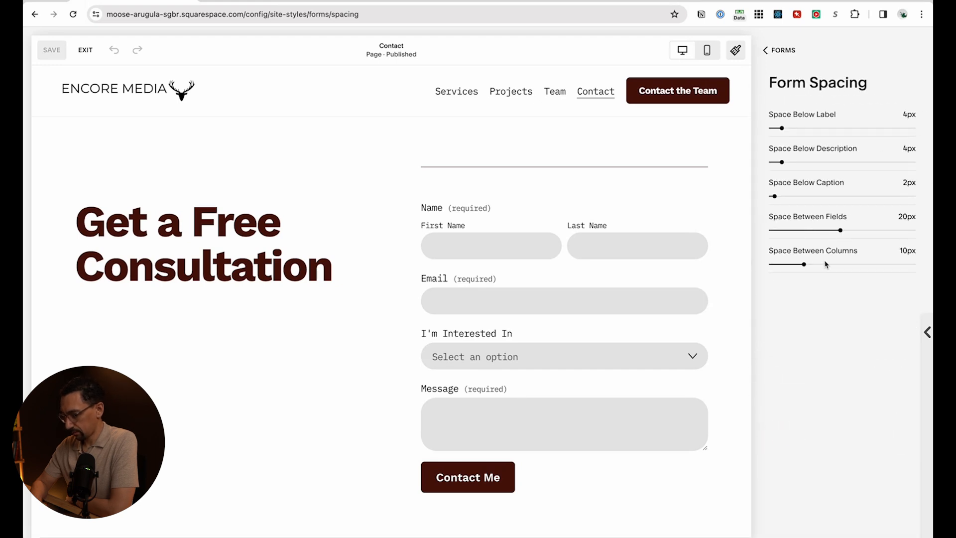
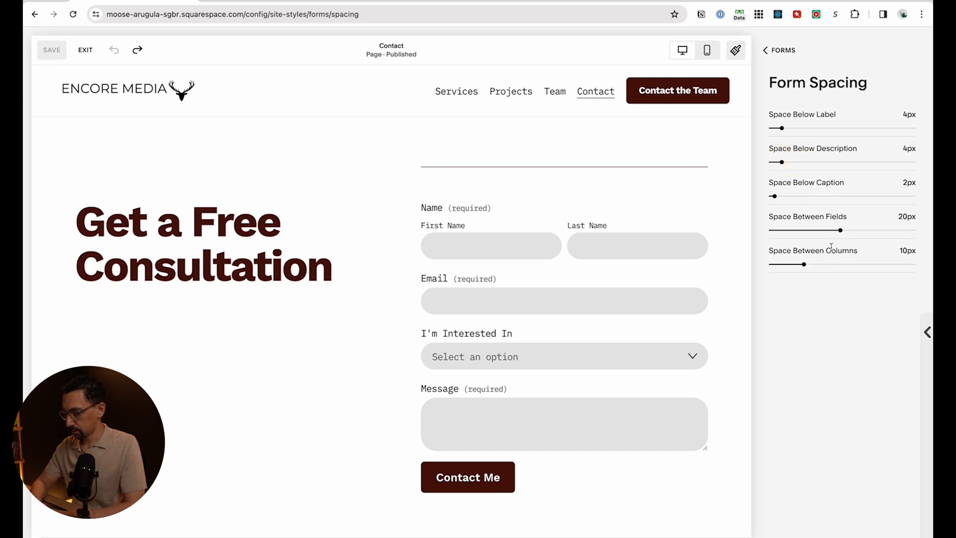
left_click_drag(841, 231, 859, 230)
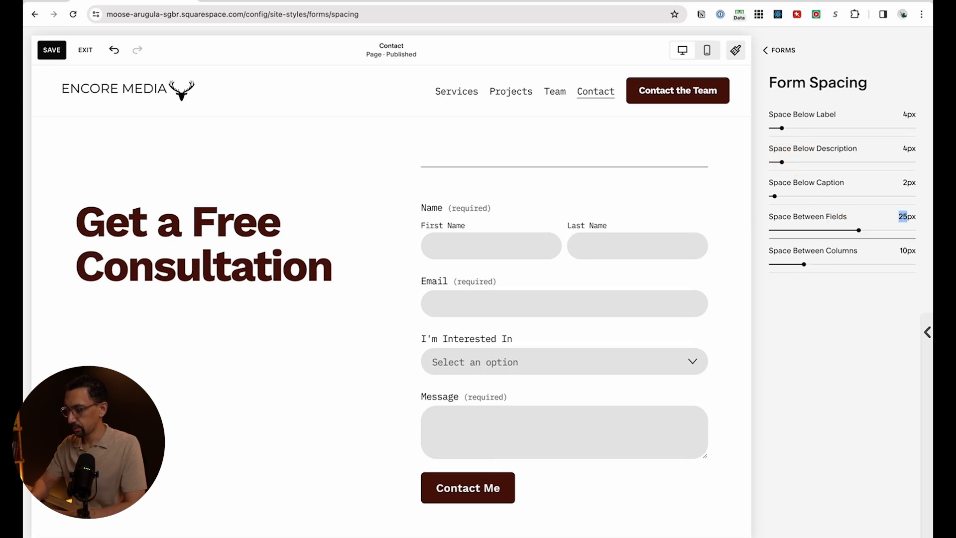
Change the form field shape to Rounded Rectangle and turn on the field border
left_click(781, 50)
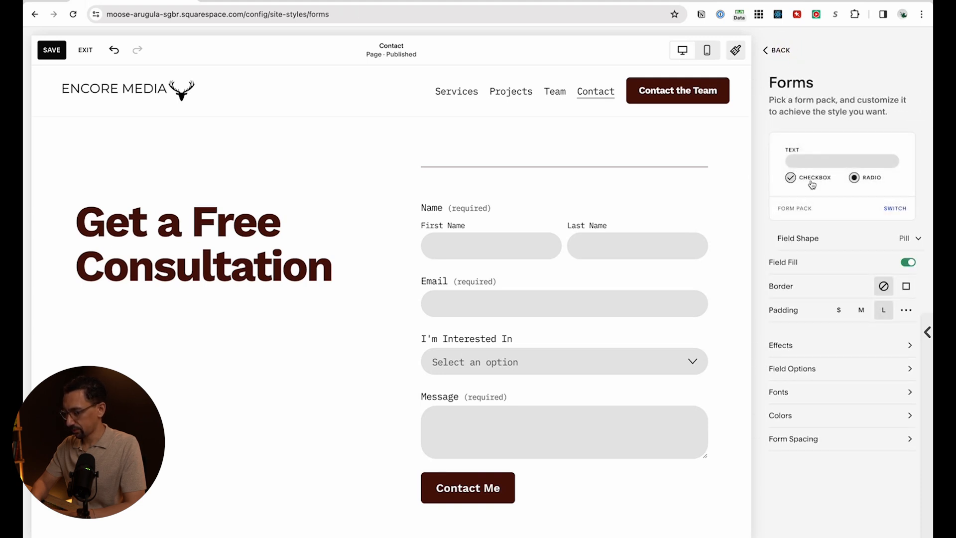
left_click(808, 242)
left_click(851, 283)
left_click(799, 245)
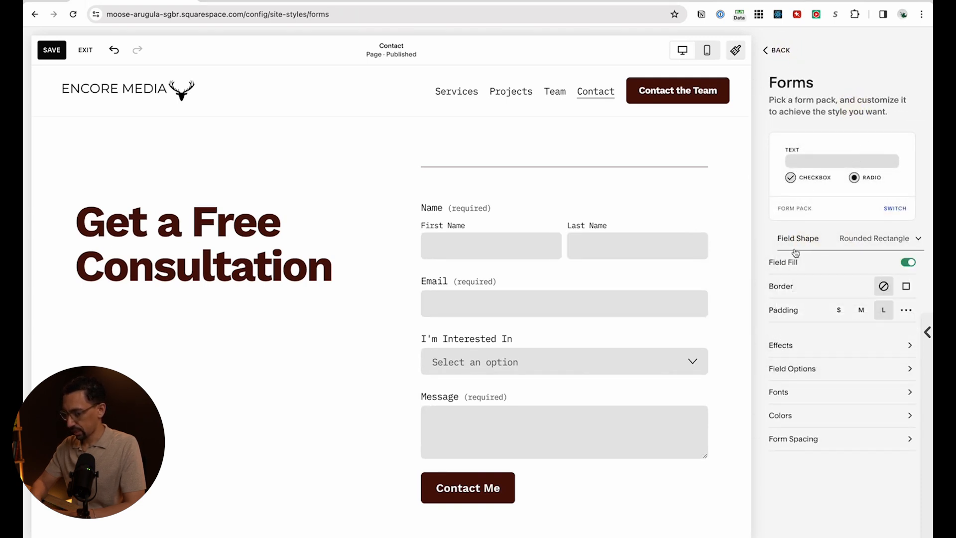
left_click(906, 287)
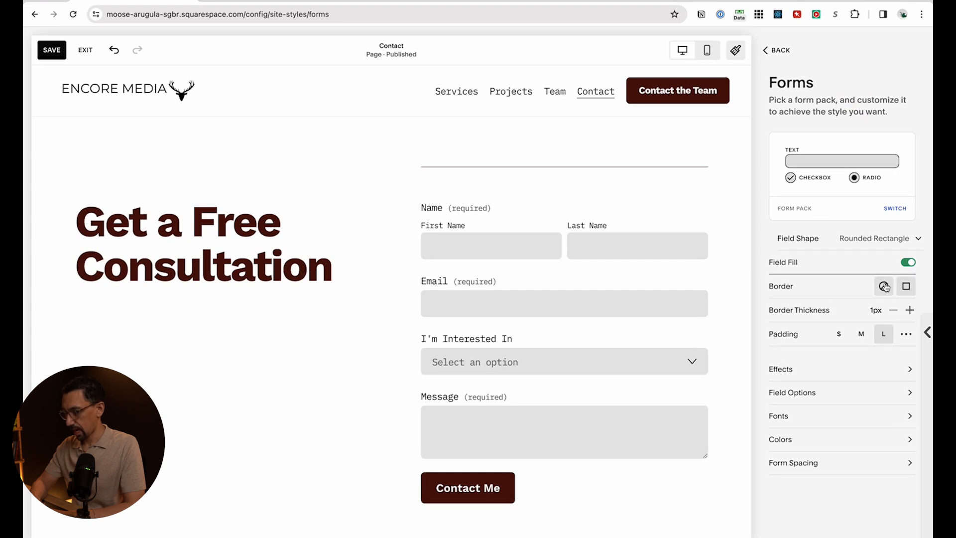
Try the form fields without a border and with a different border thickness
left_click(884, 287)
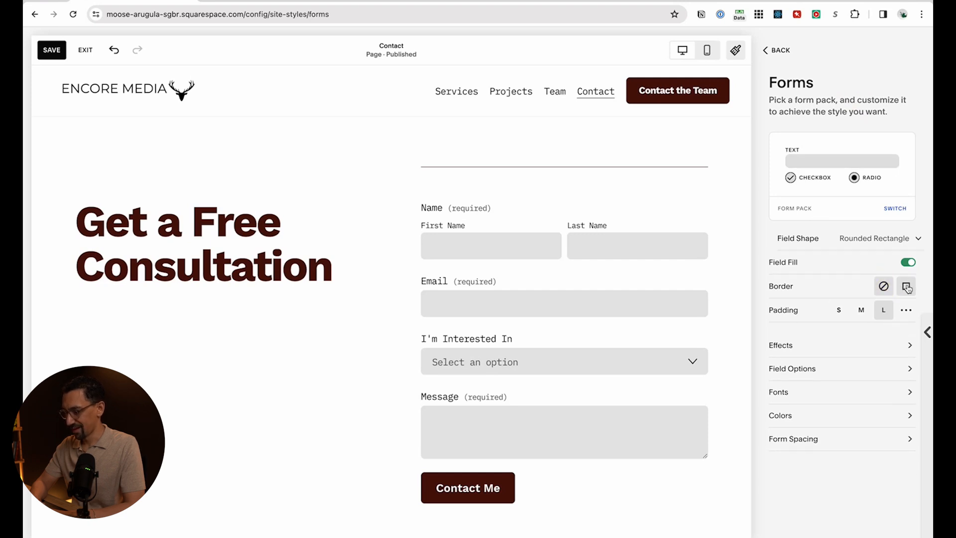
left_click(907, 287)
left_click(910, 311)
left_click(892, 311)
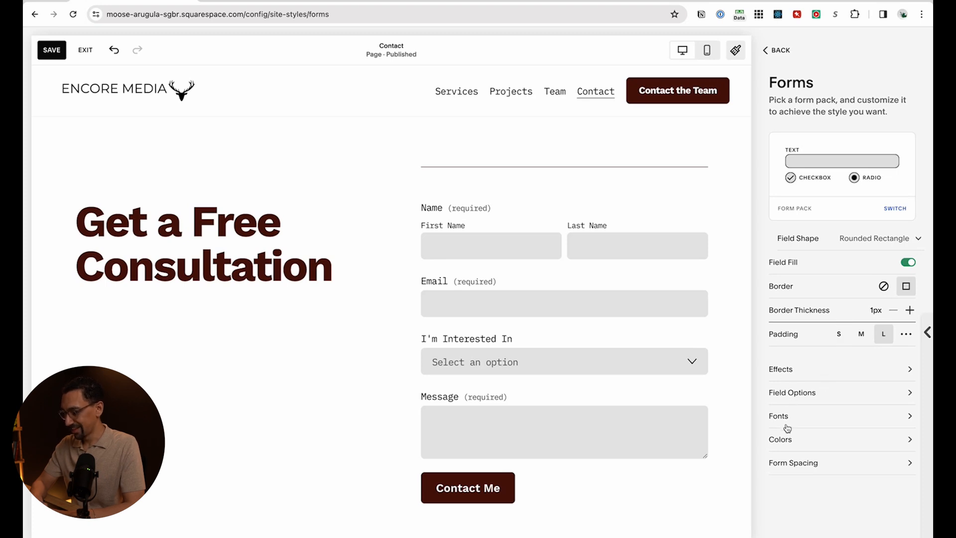
Save the form style changes, leave the site styles and open the Home page for editing
left_click(769, 49)
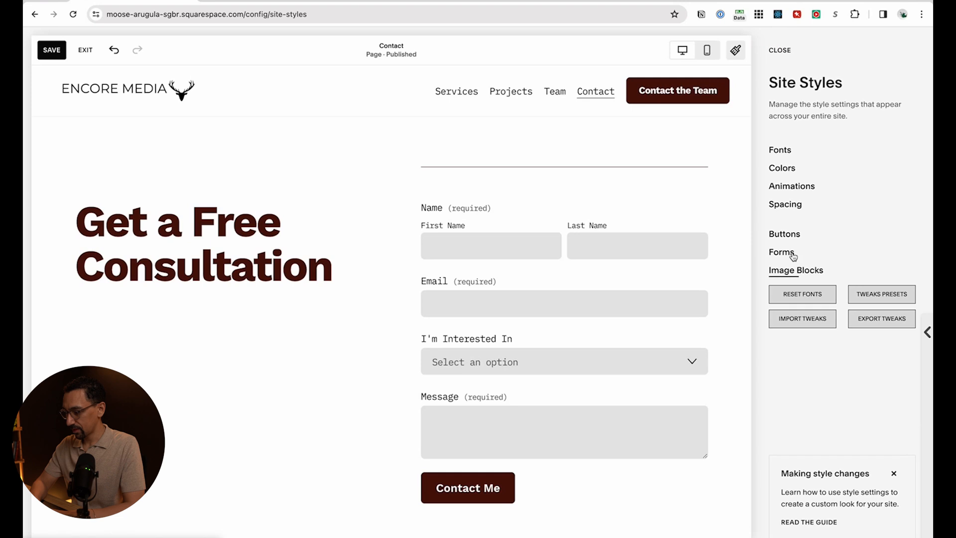
left_click(51, 48)
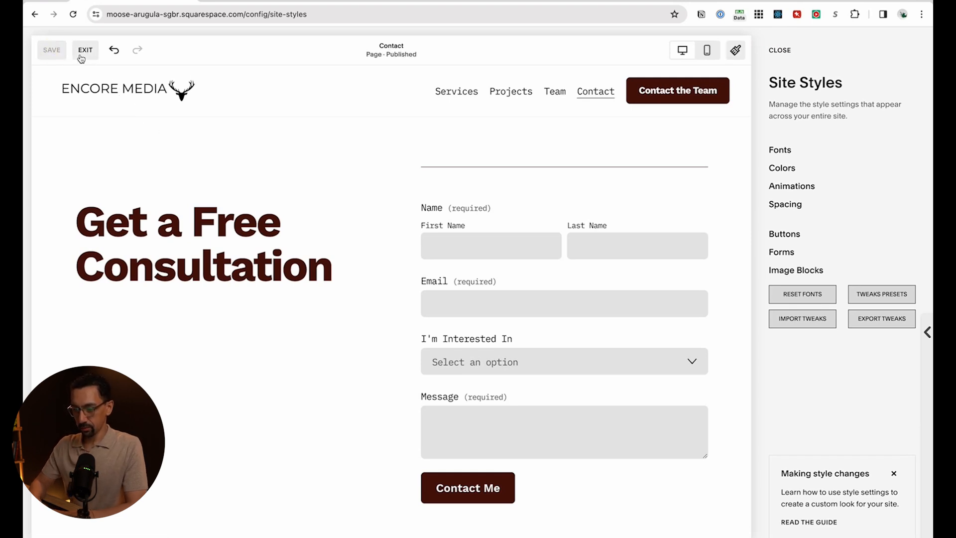
left_click(84, 52)
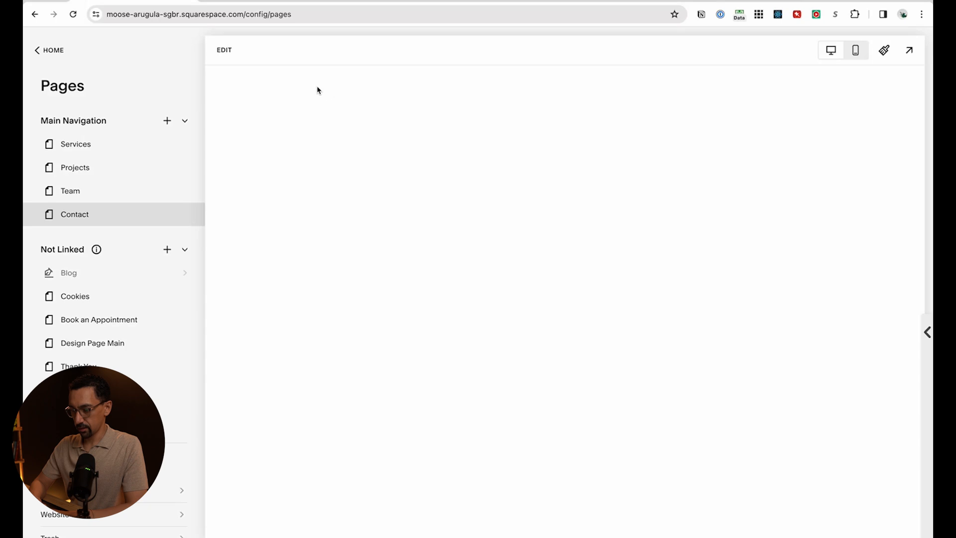
left_click(316, 87)
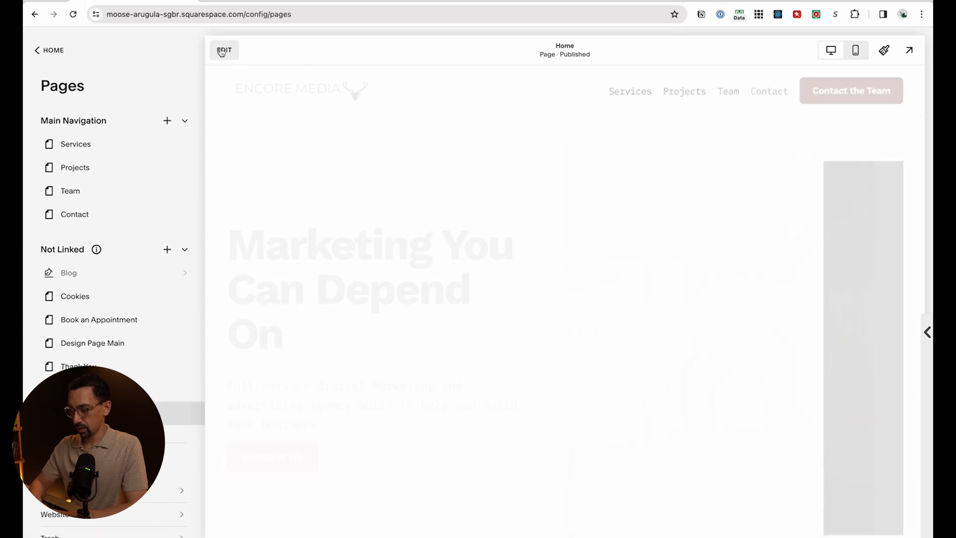
scroll(362, 283, "down", 1)
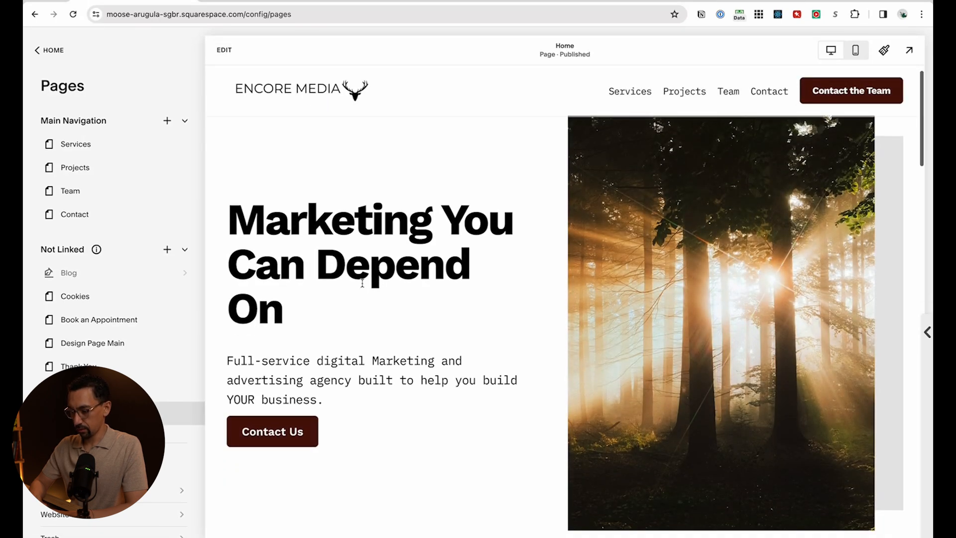
left_click(426, 239)
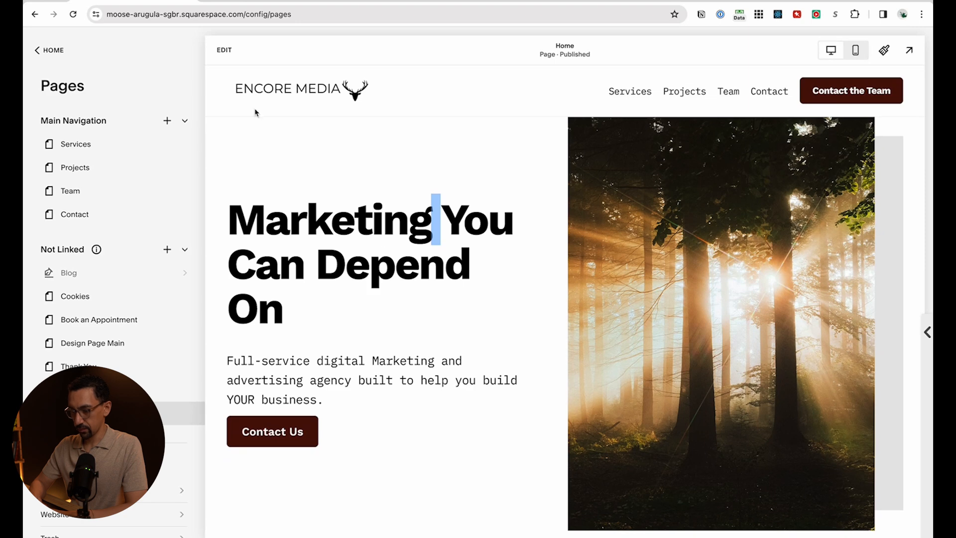
left_click(218, 45)
Narrow the desktop hero text block, place the Contact Us button below it, and shift both up two grid rows
left_click(356, 243)
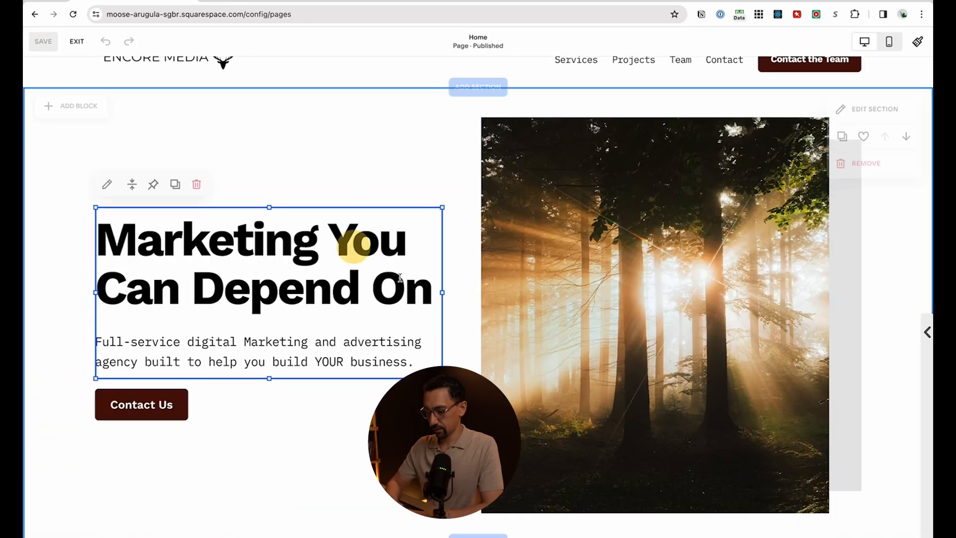
left_click_drag(445, 299, 411, 293)
left_click_drag(177, 405, 181, 471)
left_click(238, 344, "shift")
key("Up")
key("Up")
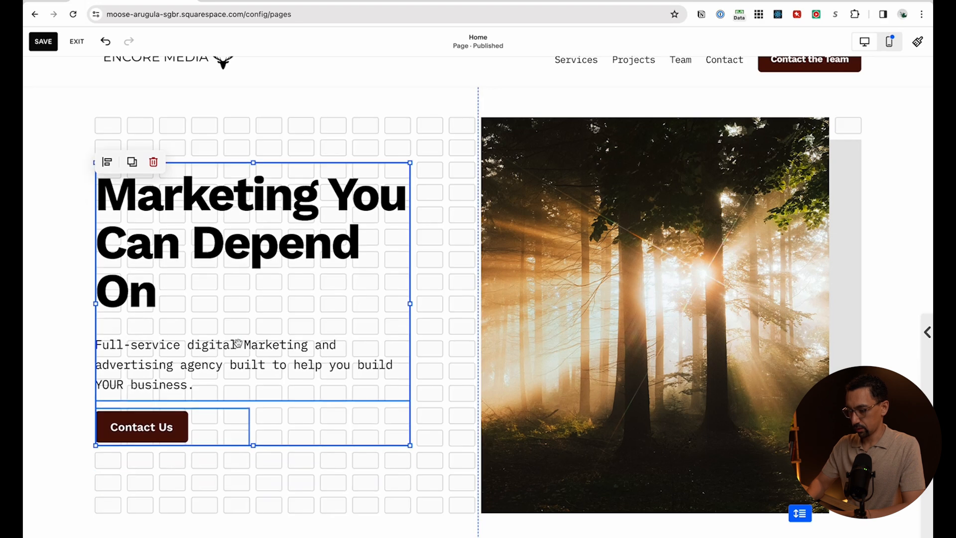
In the mobile layout, shorten the hero text block and move the Contact Us button and forest image up beneath it
left_click(890, 42)
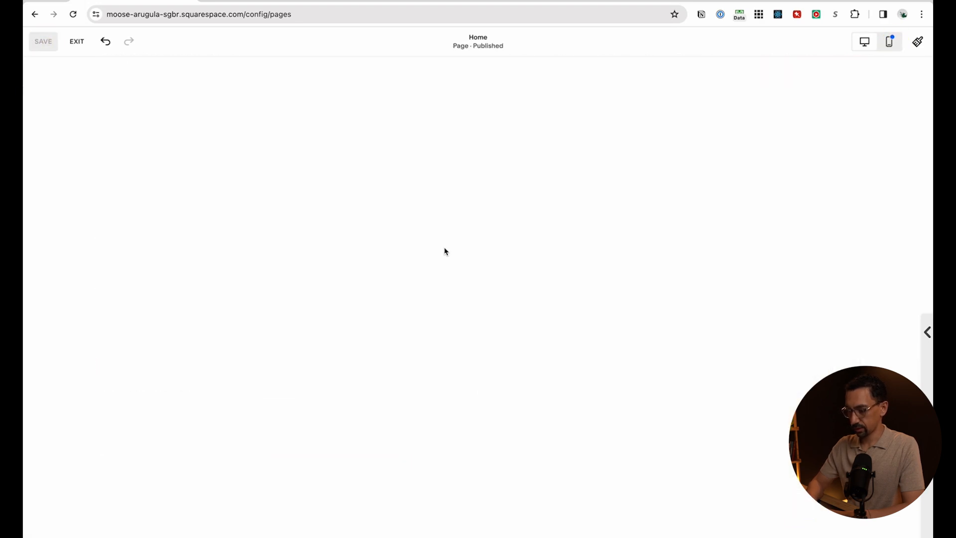
left_click(502, 300)
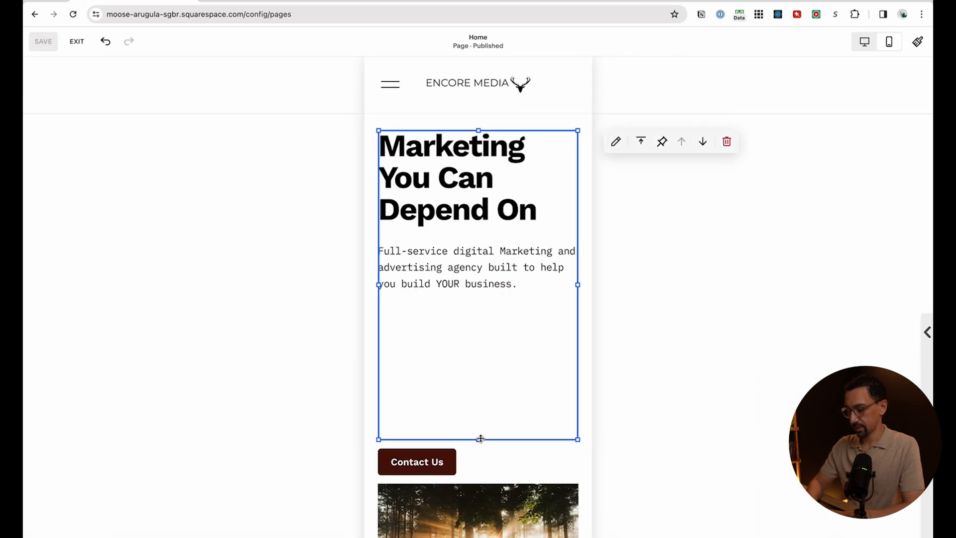
left_click_drag(481, 438, 487, 288)
left_click_drag(430, 469, 433, 329)
left_click_drag(467, 513, 463, 365)
Make the mobile hero image taller and narrower, with the grey rectangle overlapping behind it and extending past its right edge
scroll(488, 385, "down", 4)
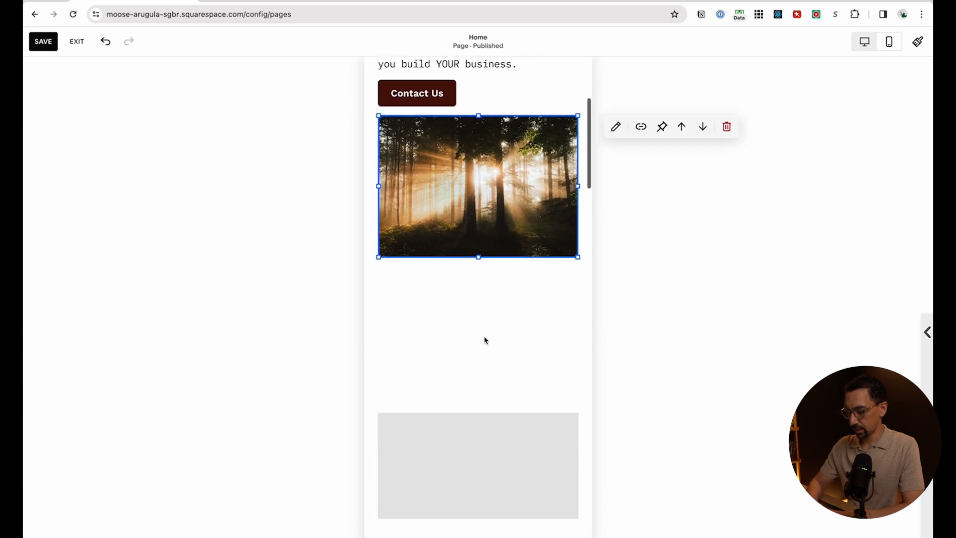
left_click_drag(478, 257, 489, 388)
left_click_drag(578, 251, 561, 255)
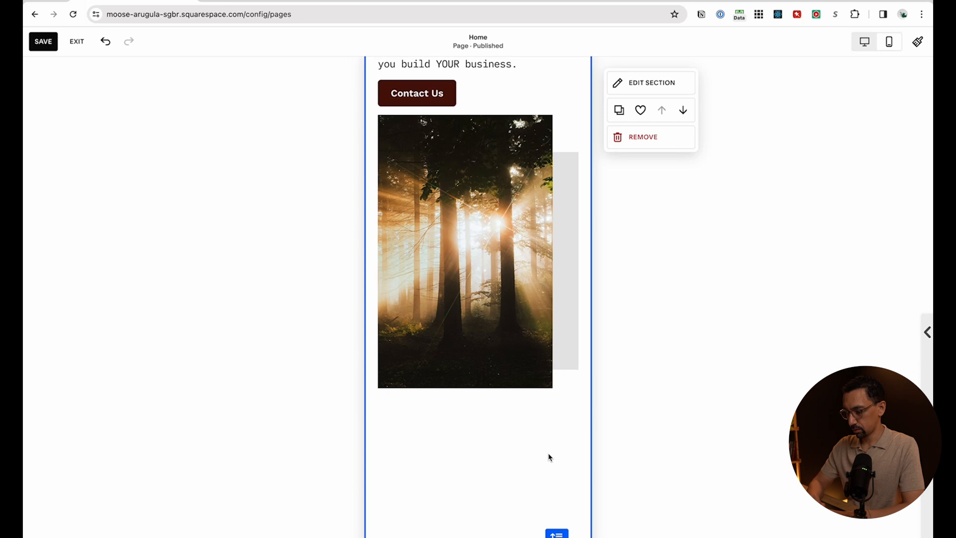
left_click(433, 259)
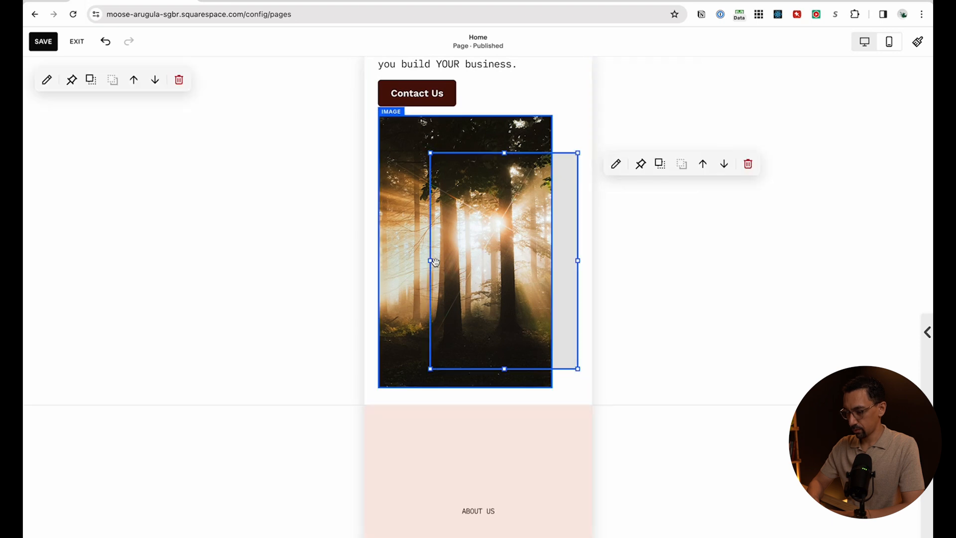
Move the "We aim to enhance business" heading up closer to the ABOUT US label in the mobile layout
scroll(423, 286, "down", 6)
left_click(490, 218)
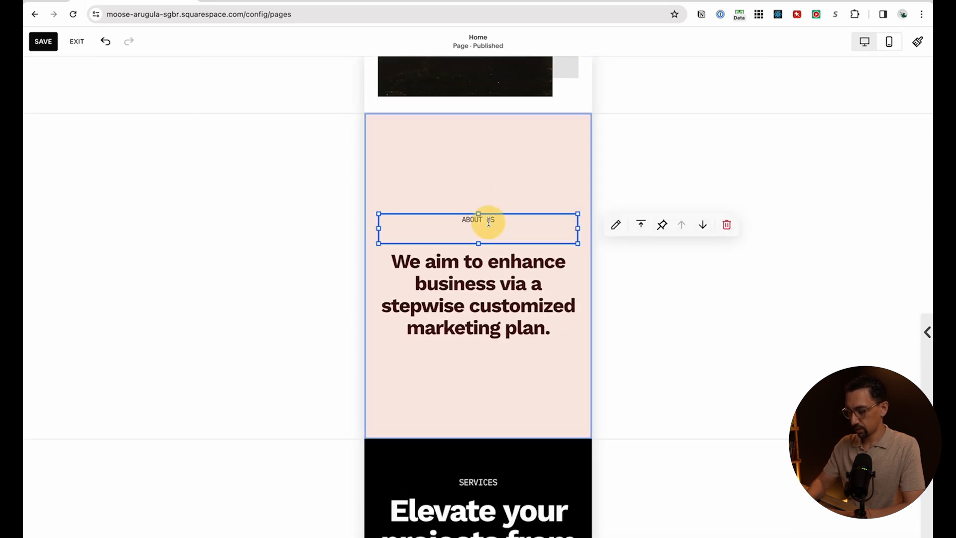
left_click_drag(490, 274, 494, 253)
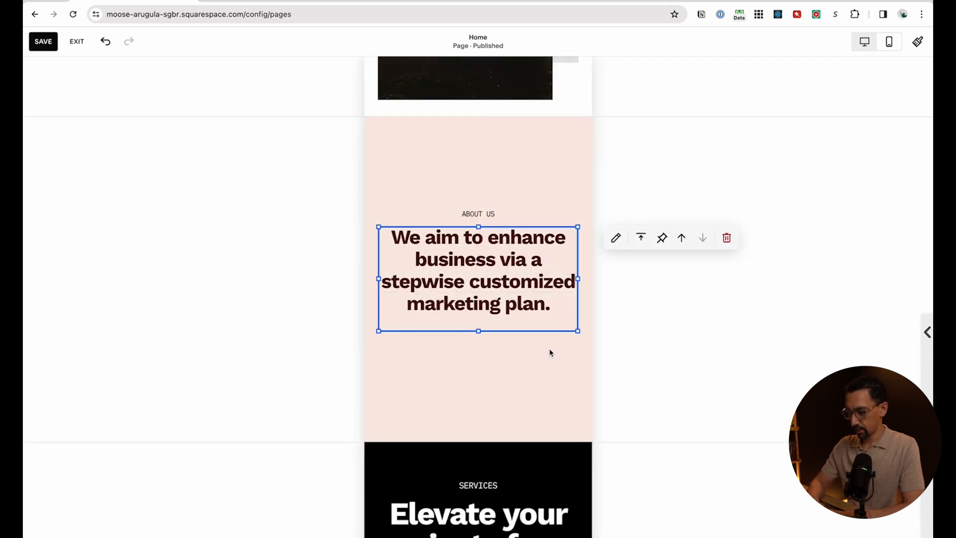
Move the river image in the mobile services section down below the Services button
scroll(550, 352, "down", 10)
scroll(505, 302, "down", 2)
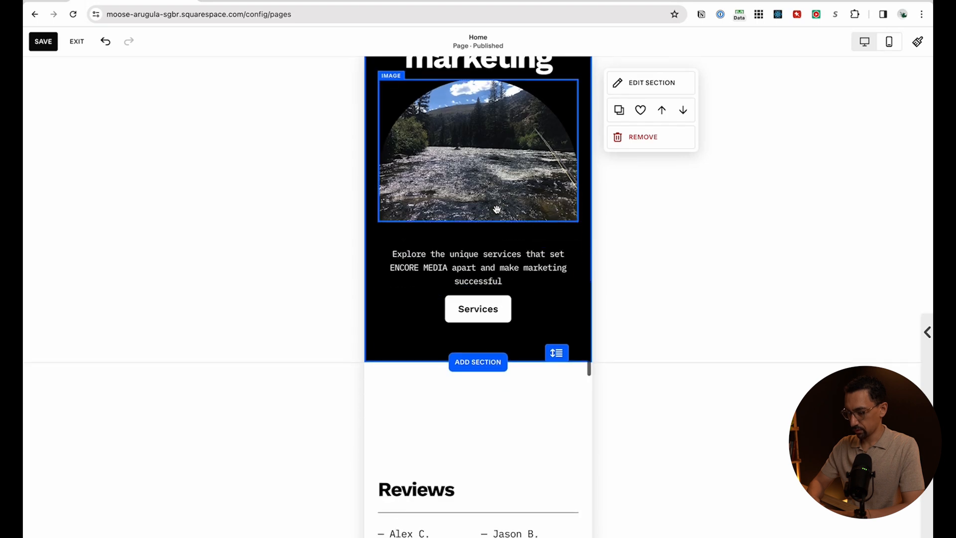
left_click(495, 200)
left_click(704, 88)
left_click(704, 89)
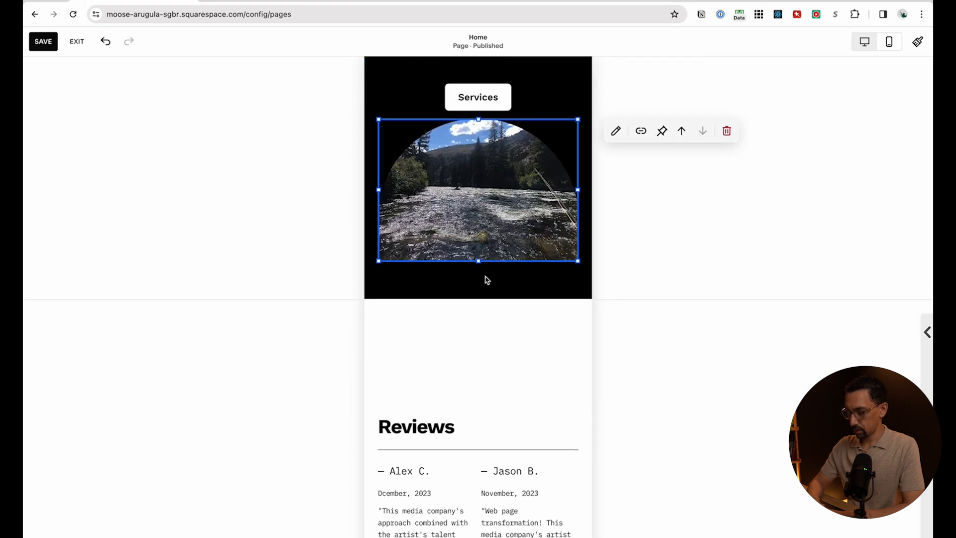
Try the Shape design option with alternative mask shapes on the river image
left_click(615, 158)
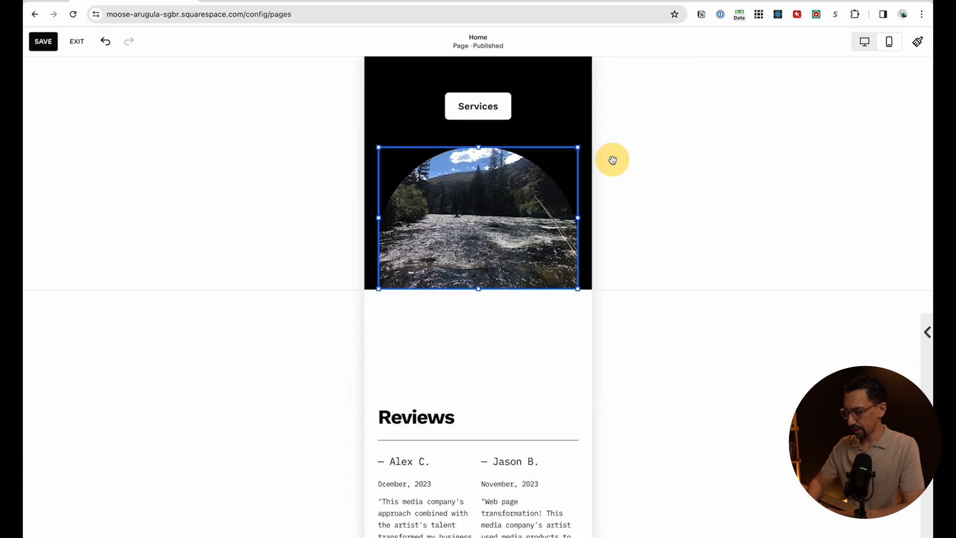
left_click(657, 152)
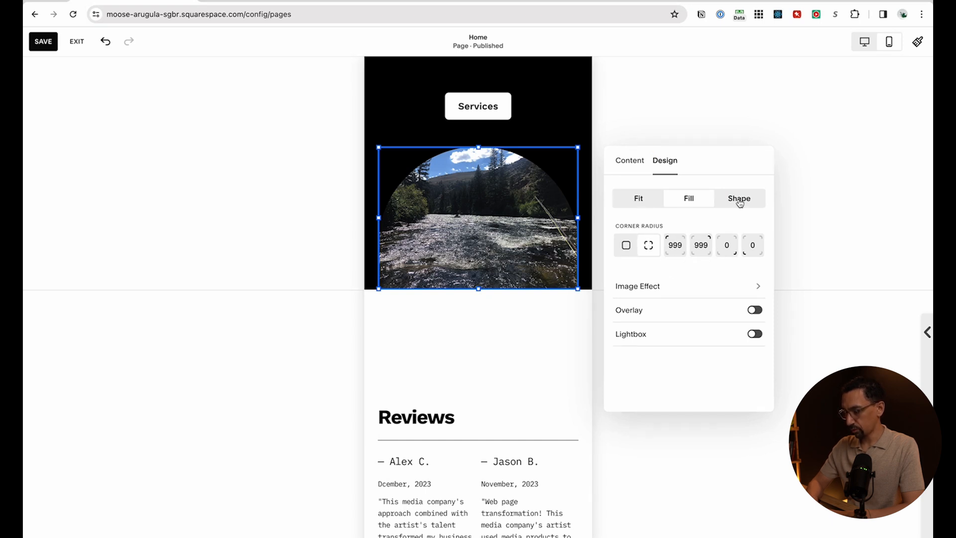
left_click(740, 199)
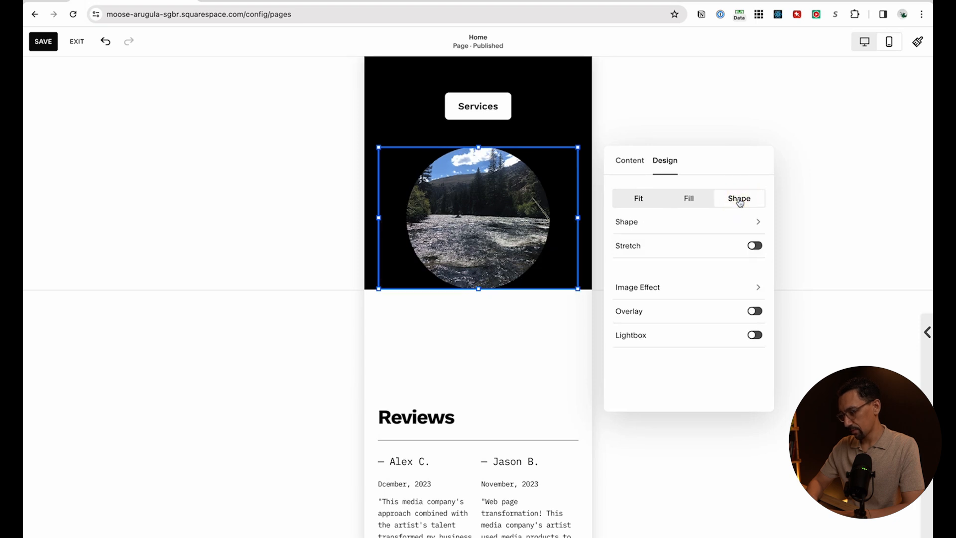
left_click(645, 224)
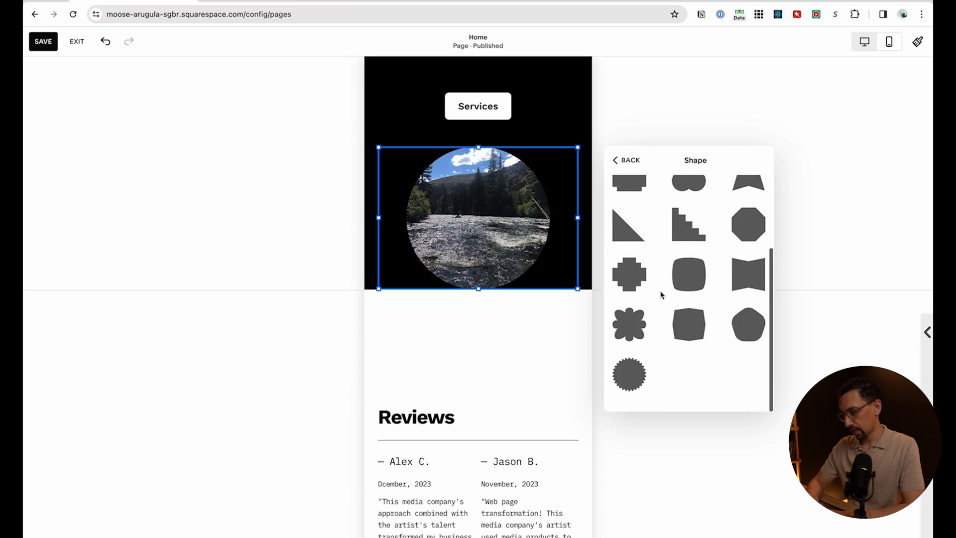
scroll(663, 279, "up", 3)
left_click(689, 190)
left_click(742, 190)
Set the river image's design option to Fit and close its editor
left_click(629, 159)
left_click(689, 198)
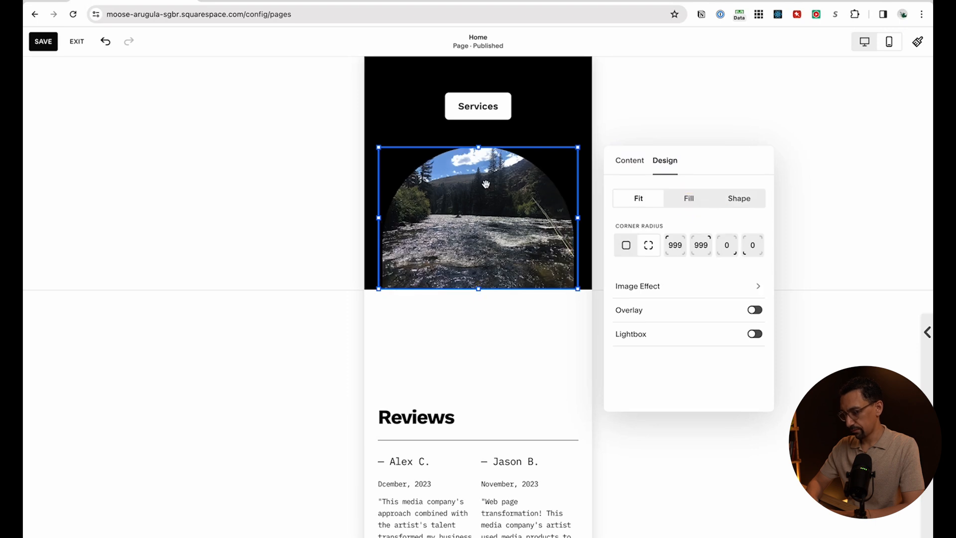
left_click(544, 102)
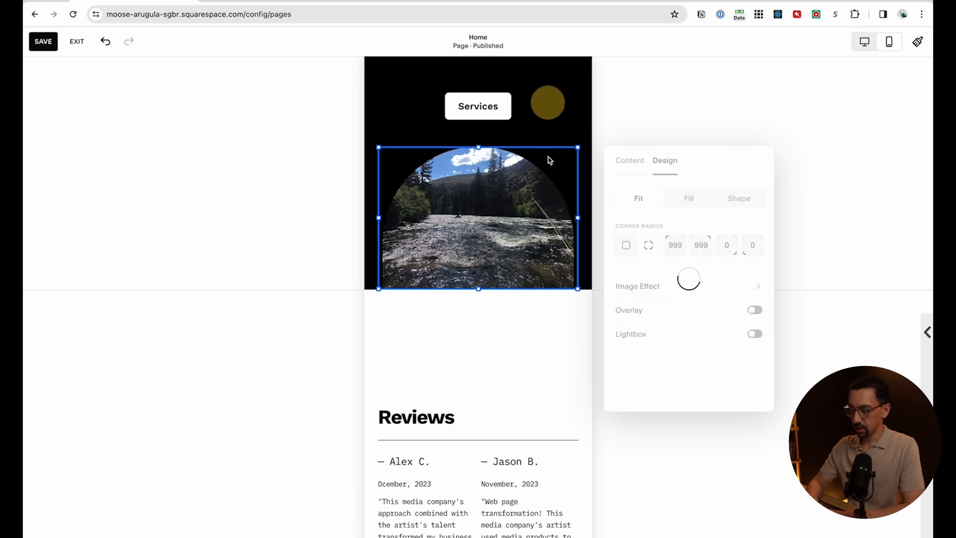
Move all the Reviews blocks up together in the mobile layout and trim the empty space from the section
scroll(545, 239, "up", 3)
scroll(543, 236, "down", 7)
scroll(543, 235, "down", 1)
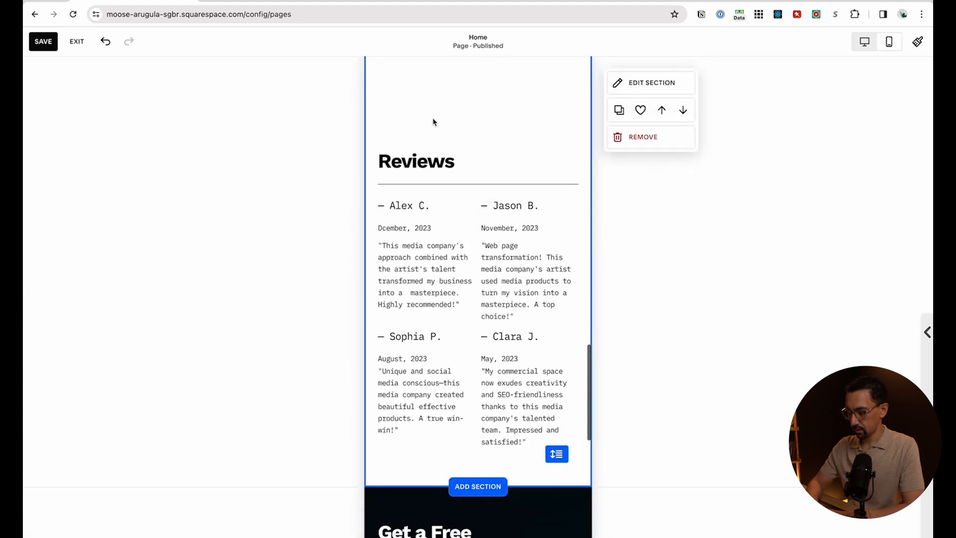
left_click(464, 151)
left_click_drag(392, 147, 539, 466)
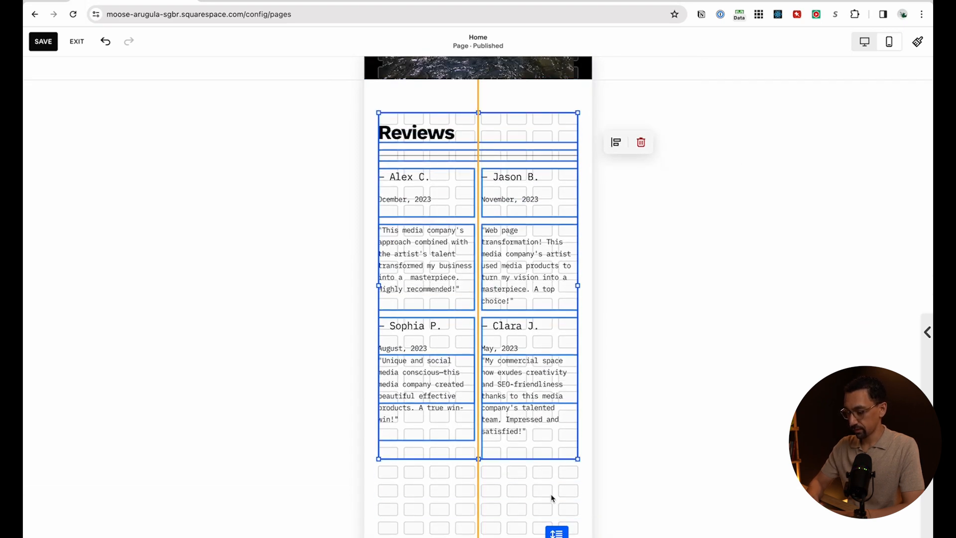
scroll(528, 473, "down", 2)
left_click(533, 458)
left_click(551, 369)
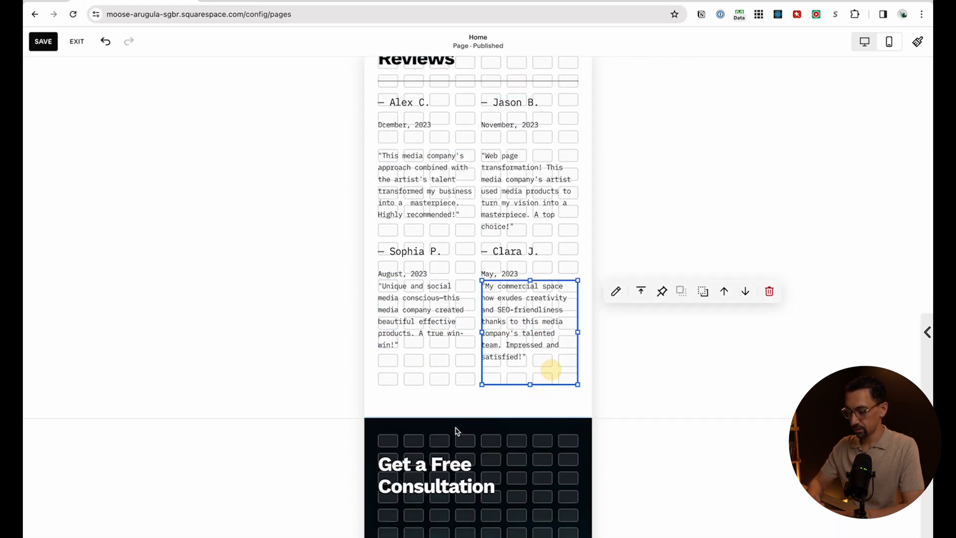
Shorten the mobile Get a Free Consultation heading block and move the form up directly beneath it
scroll(443, 374, "down", 6)
left_click(463, 205)
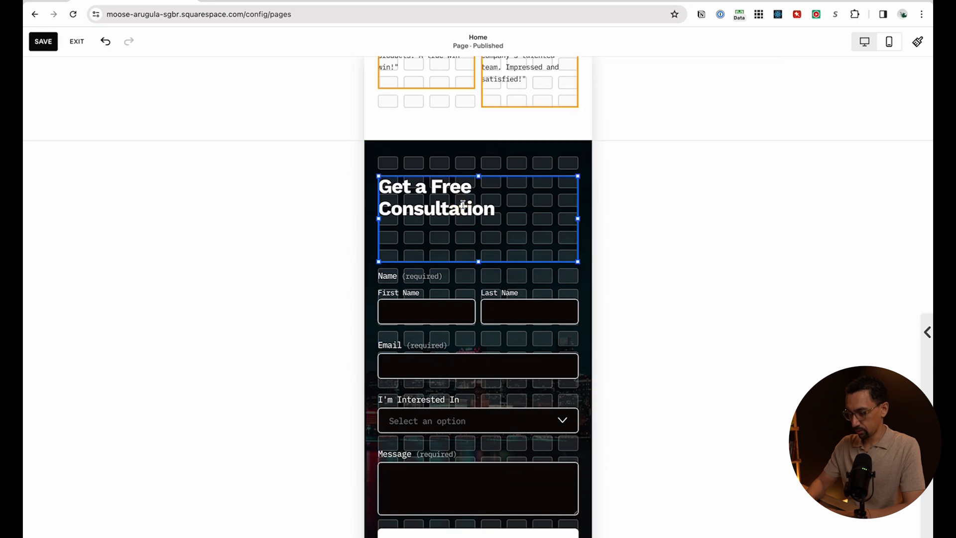
scroll(463, 210, "up", 5)
scroll(479, 274, "down", 3)
scroll(476, 348, "down", 4)
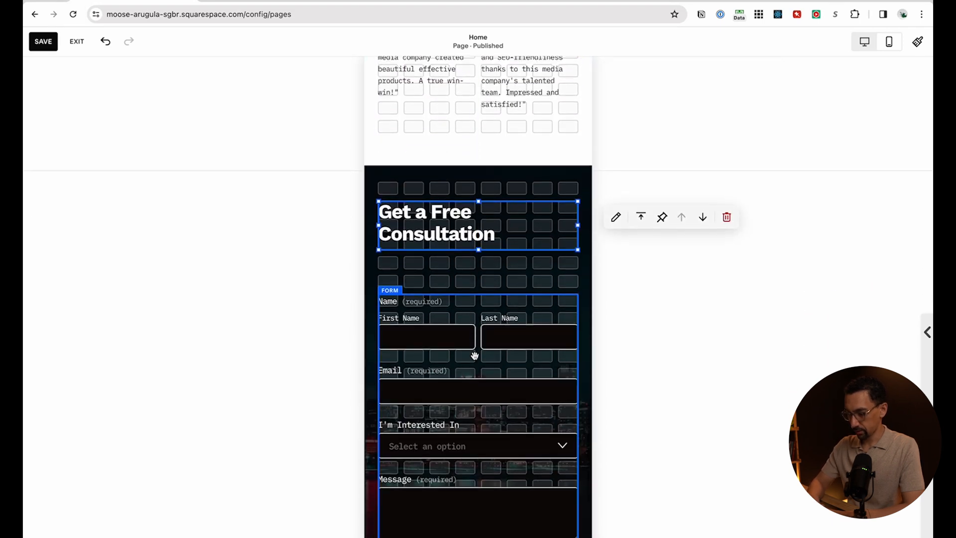
left_click_drag(465, 343, 465, 312)
Adjust the mobile Get a Free Consultation section's height and the vertical spacing around its heading and form
scroll(493, 363, "down", 5)
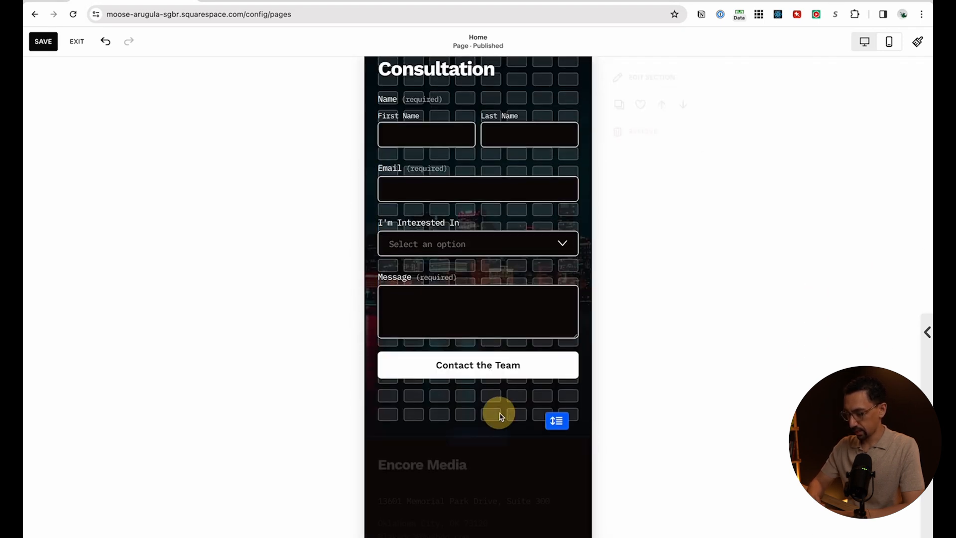
scroll(497, 412, "up", 2)
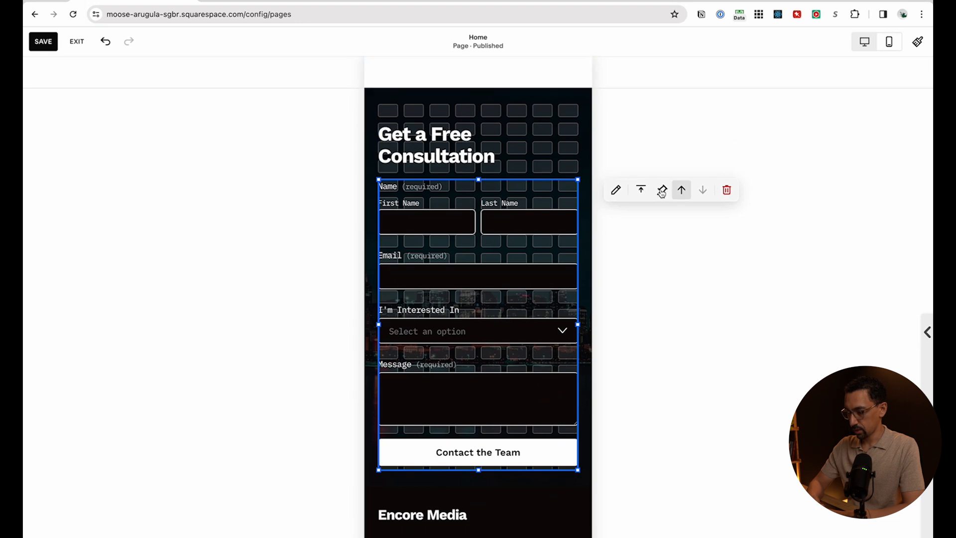
left_click(615, 190)
left_click(559, 146)
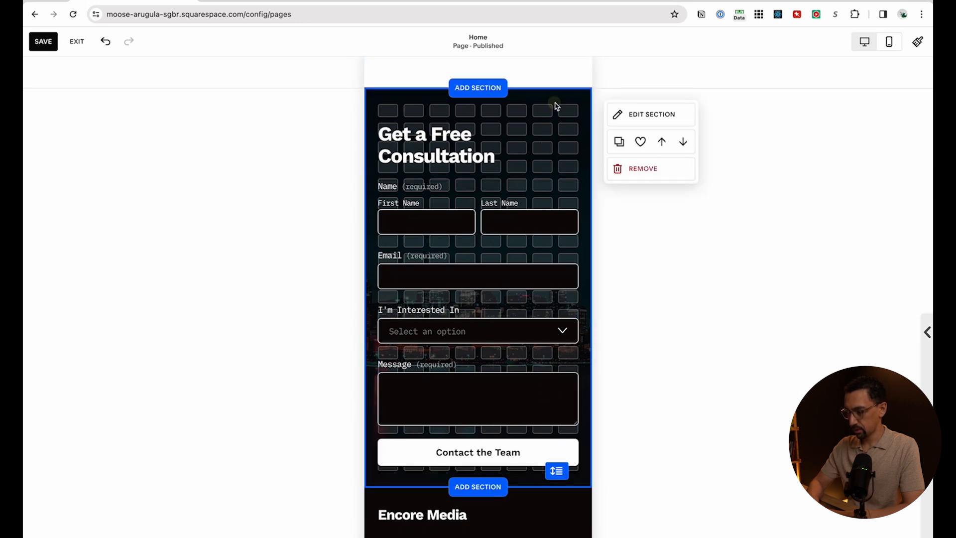
left_click(621, 124)
left_click(830, 286)
left_click_drag(444, 256, 443, 252)
left_click(555, 411)
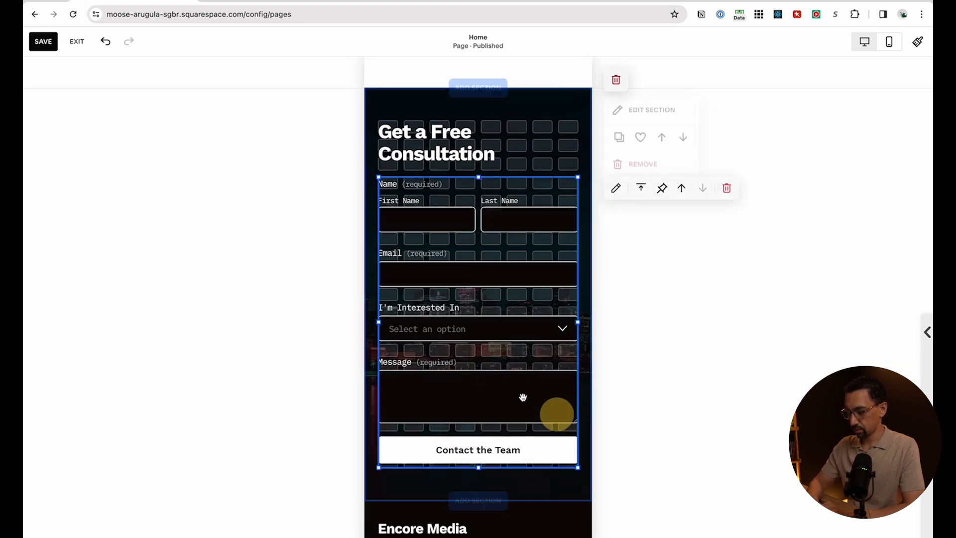
Move the consultation form up in the desktop layout to line up with its heading, and save the page
left_click(865, 42)
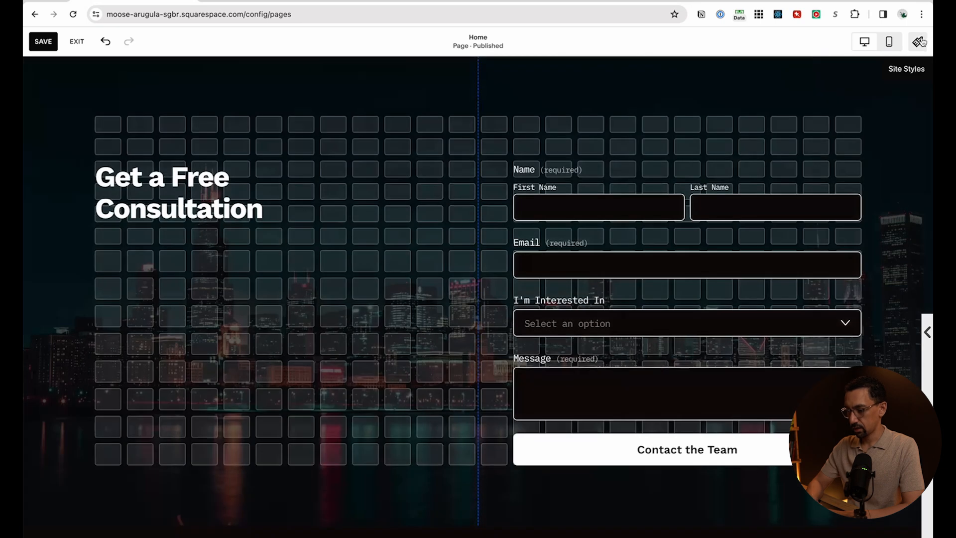
left_click(647, 247)
left_click_drag(647, 248, 647, 185)
left_click(59, 103)
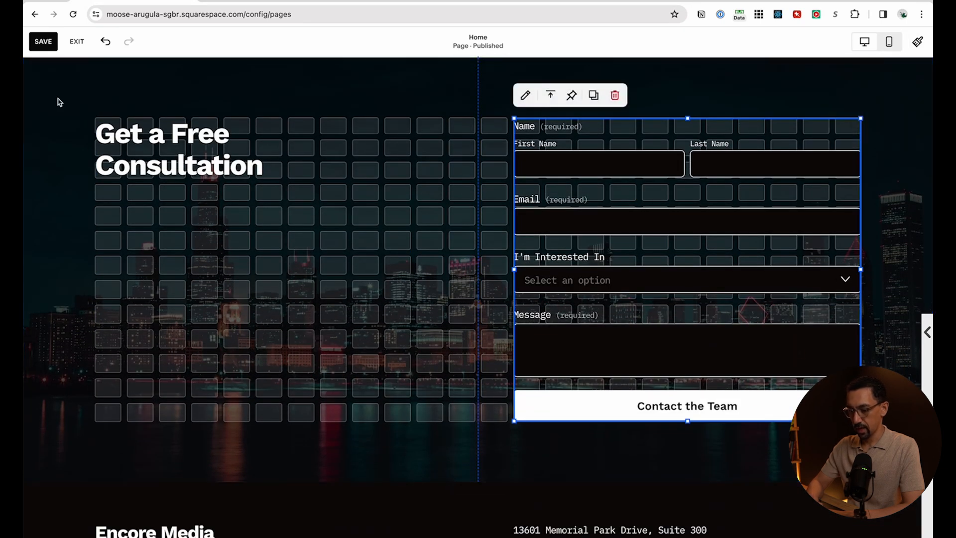
left_click(38, 42)
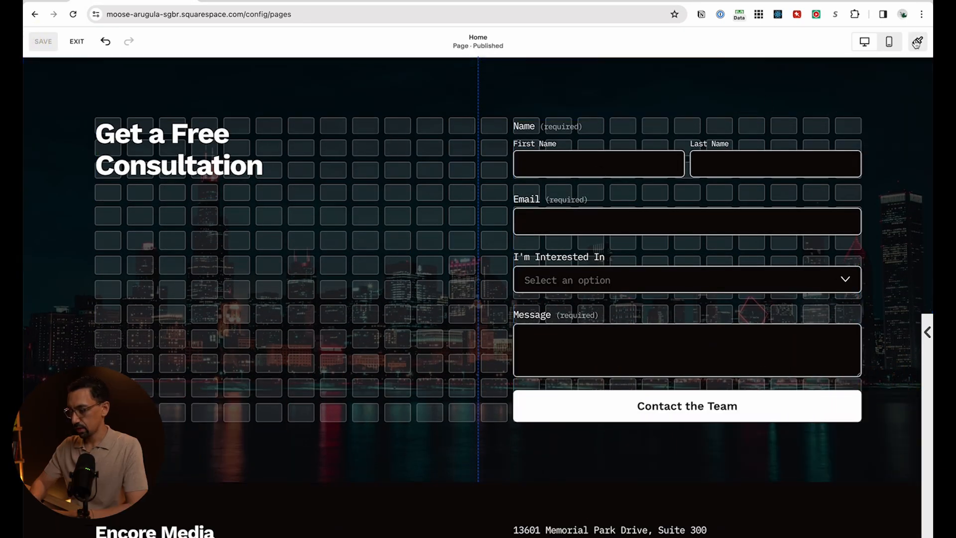
Set the form field background in the Darkest 1 color theme to the palette's white at full opacity
left_click(917, 43)
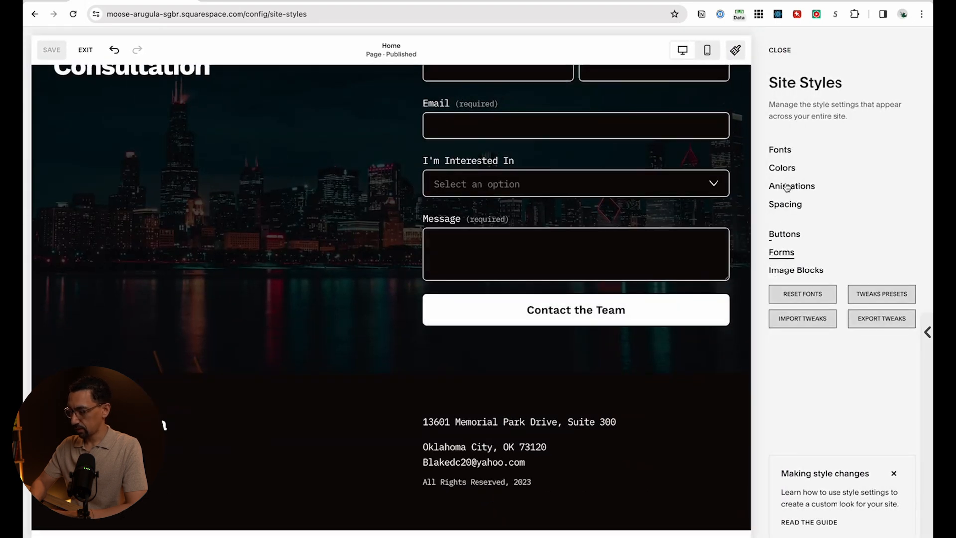
left_click(780, 167)
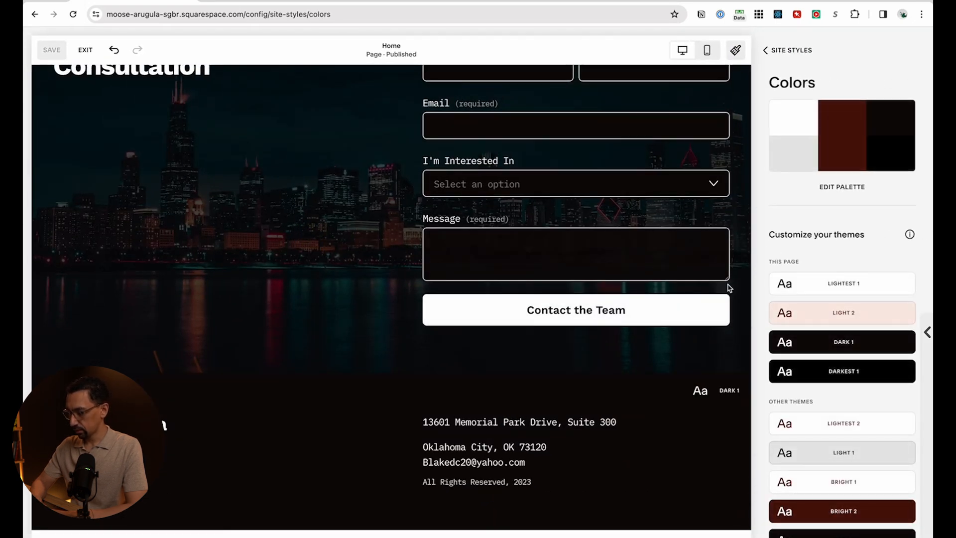
scroll(882, 317, "down", 2)
scroll(641, 264, "up", 3)
left_click(810, 299)
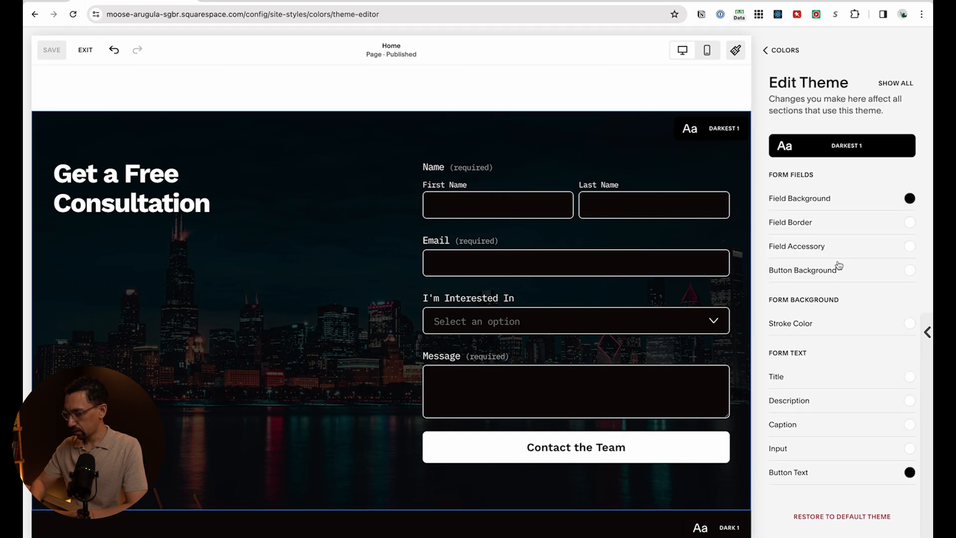
left_click(909, 198)
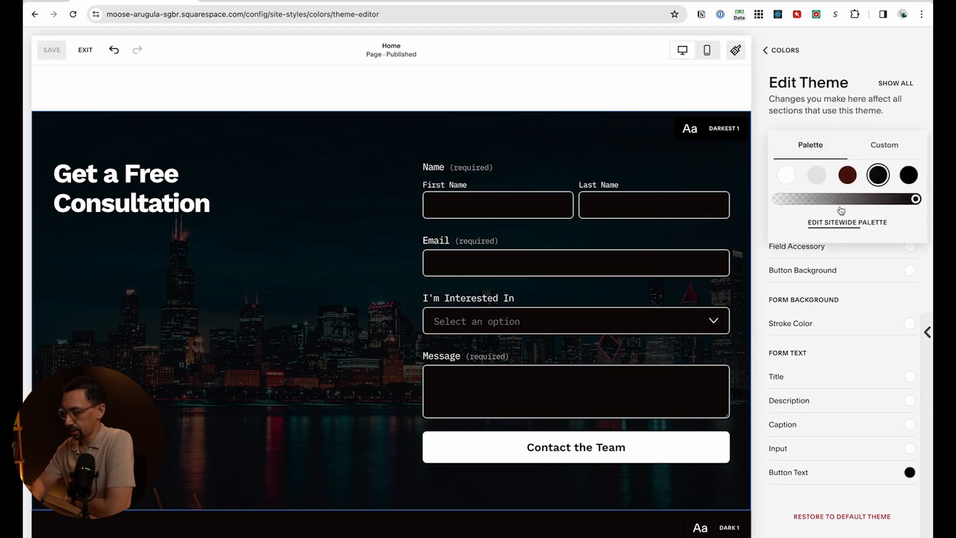
left_click(791, 176)
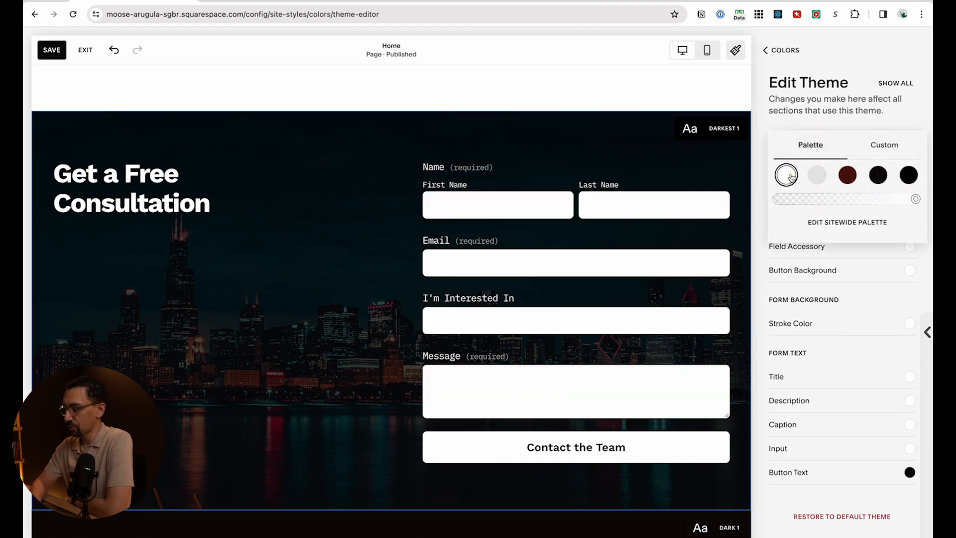
left_click(827, 199)
left_click_drag(826, 199, 924, 199)
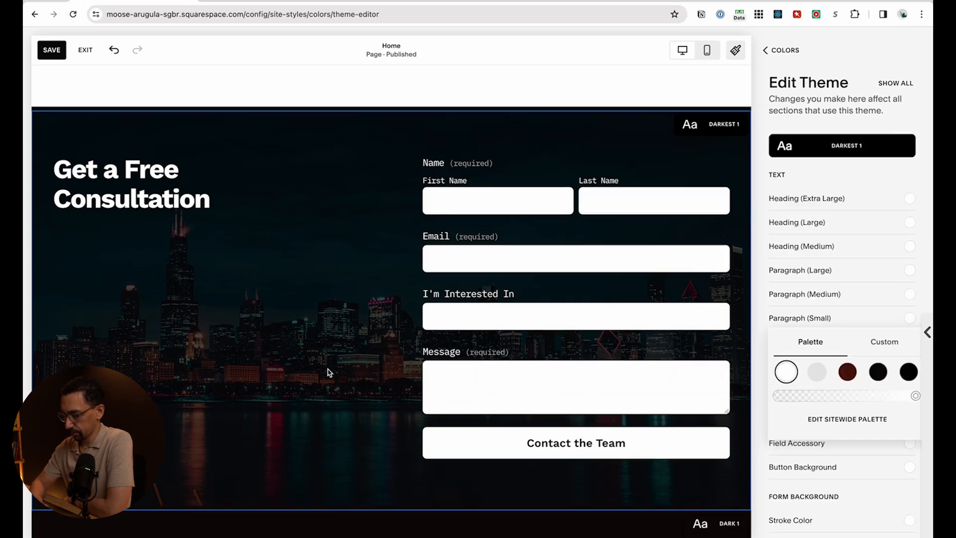
Check the restyled consultation form against the neighbouring reviews and footer sections
scroll(326, 369, "down", 2)
left_click(860, 77)
scroll(829, 162, "down", 2)
left_click(295, 261)
scroll(343, 276, "up", 2)
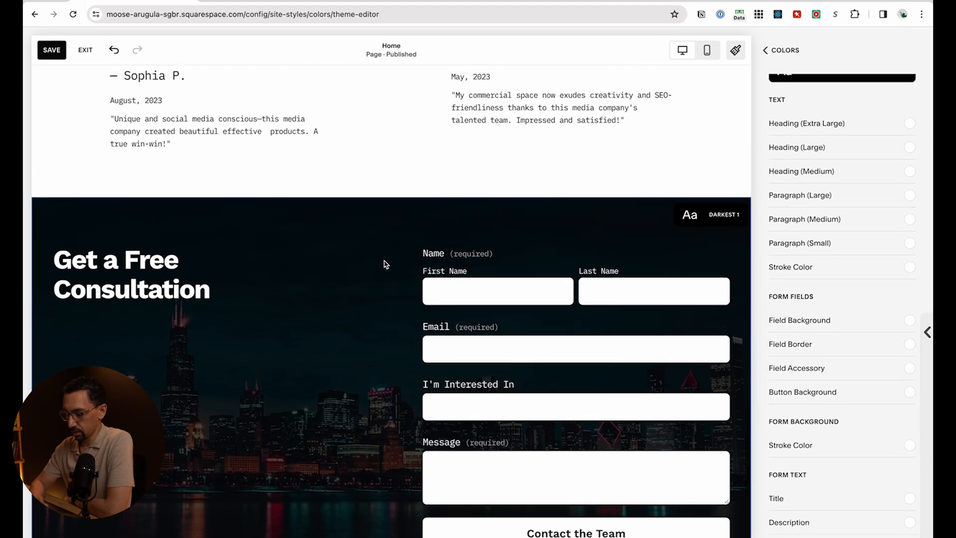
scroll(384, 264, "down", 5)
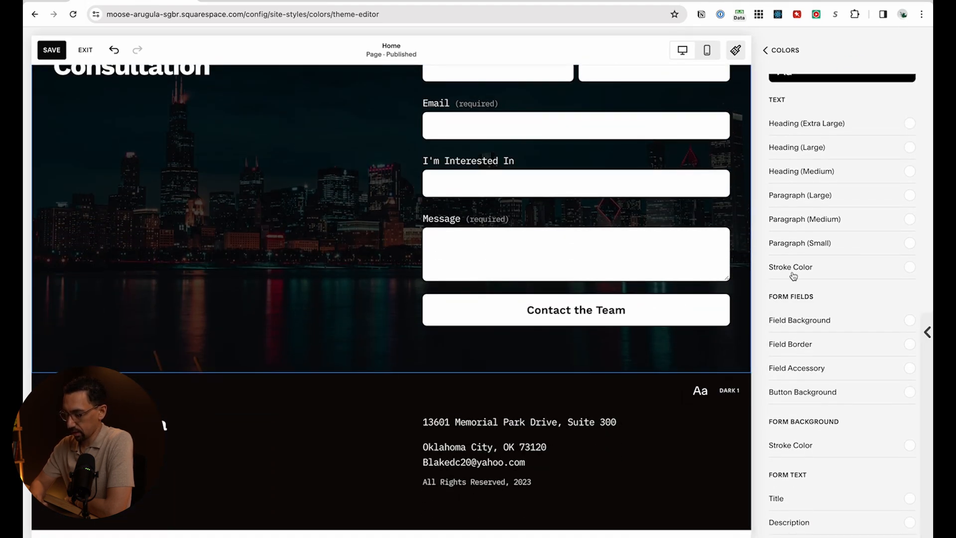
scroll(794, 275, "up", 3)
Change the site's global paragraph font to Work Sans with weight 400
left_click(783, 50)
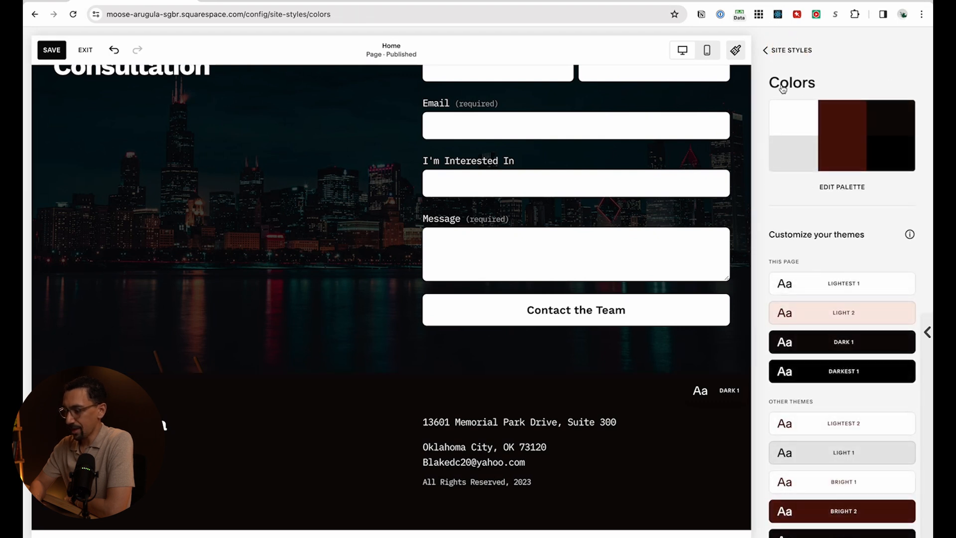
left_click(786, 59)
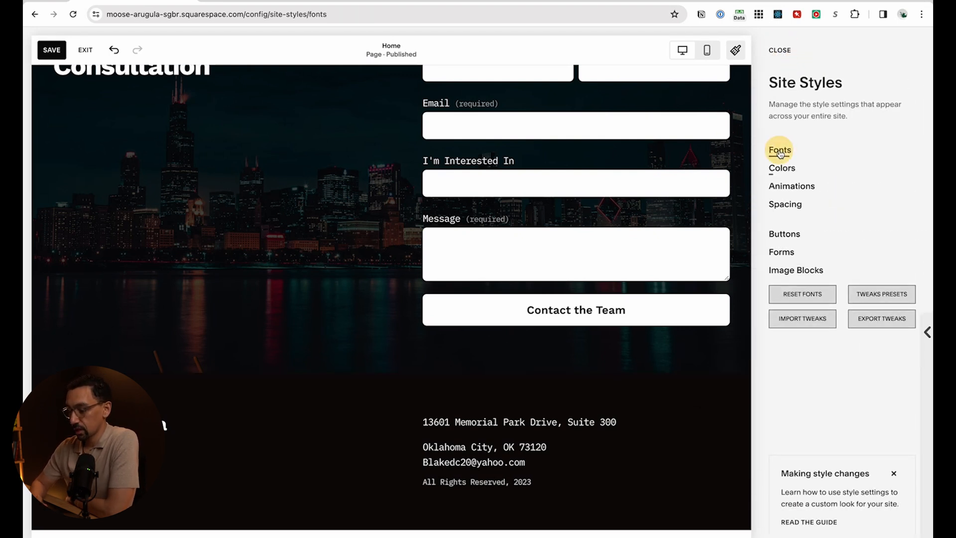
left_click(780, 151)
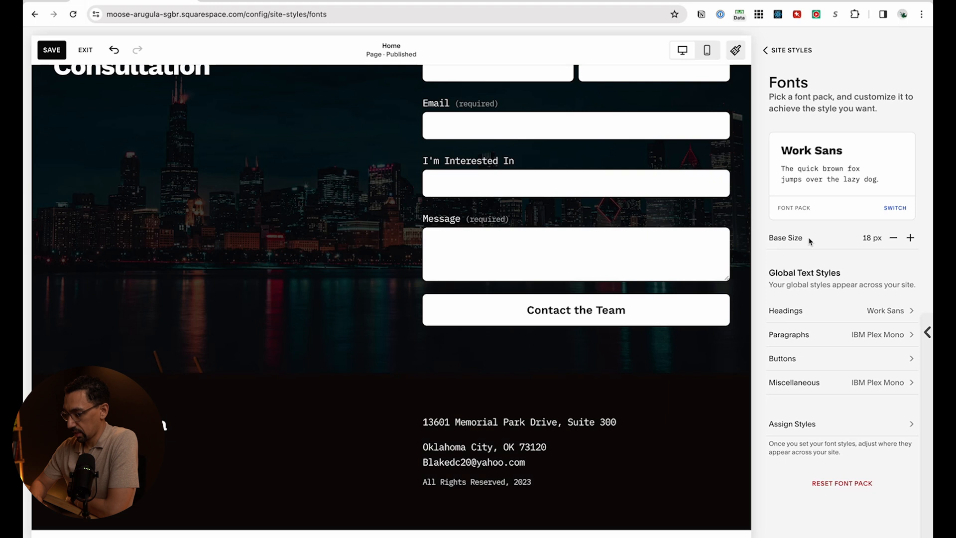
left_click(863, 344)
left_click(872, 154)
left_click(811, 145)
left_click(799, 50)
left_click(854, 181)
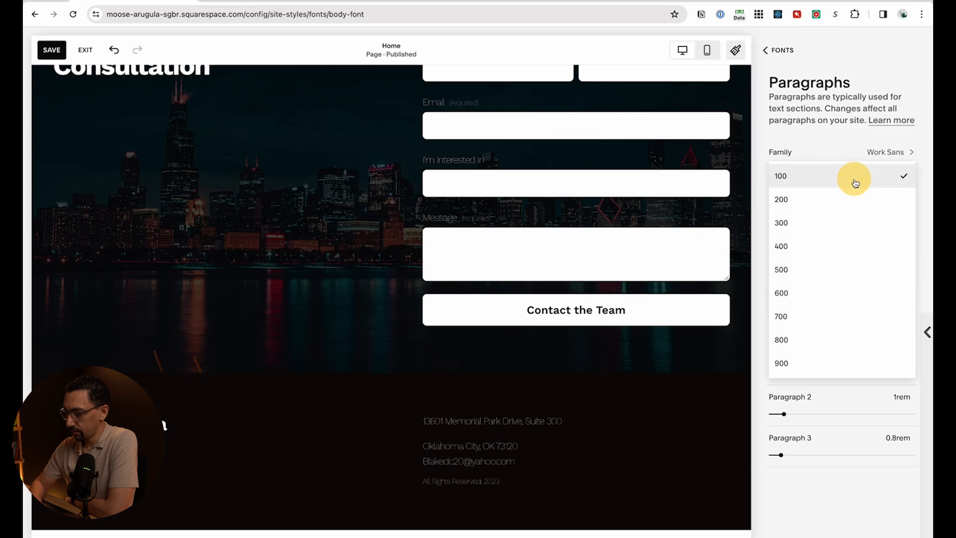
left_click(832, 246)
Assign a Custom font style with weight 600 to the site navigation in the header
scroll(292, 283, "up", 2)
scroll(292, 284, "up", 8)
scroll(291, 284, "up", 10)
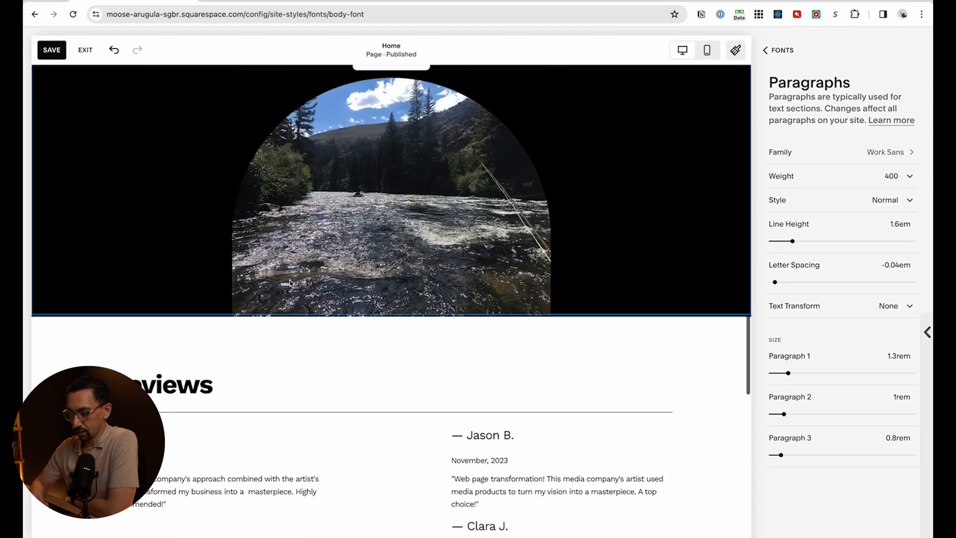
scroll(292, 284, "up", 10)
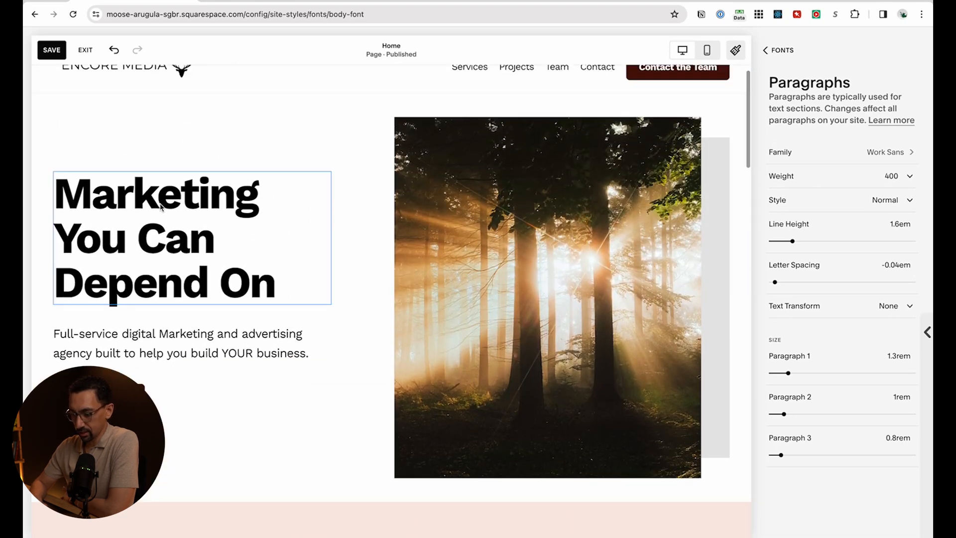
scroll(171, 298, "up", 1)
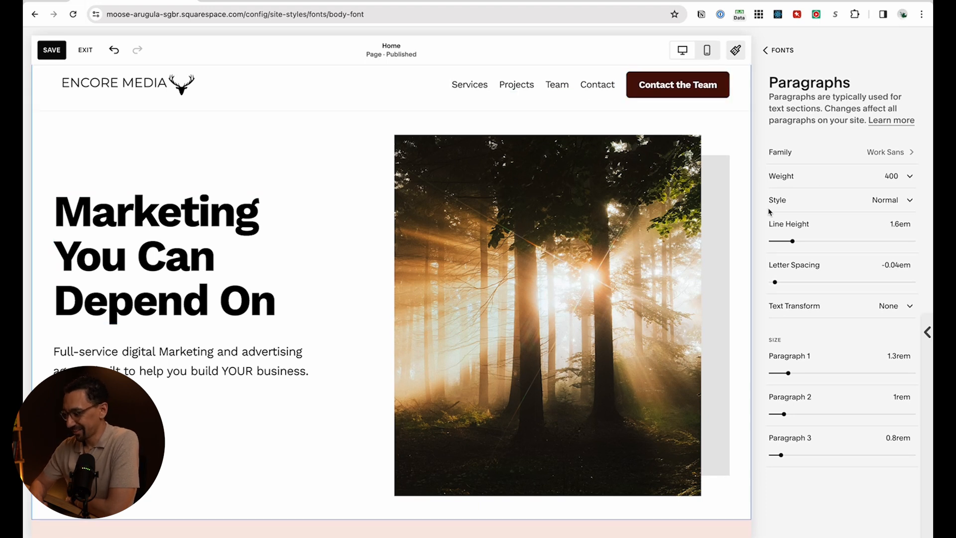
left_click(551, 99)
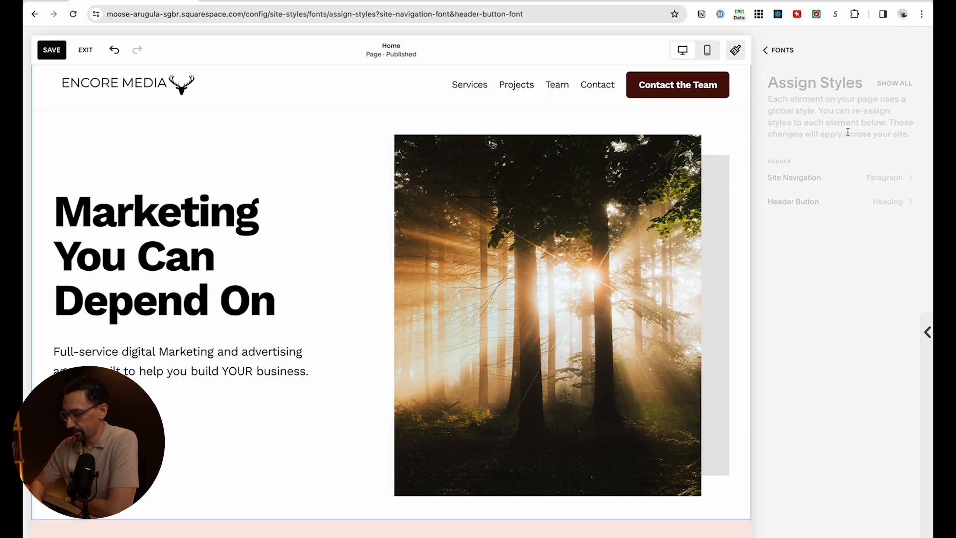
left_click(840, 180)
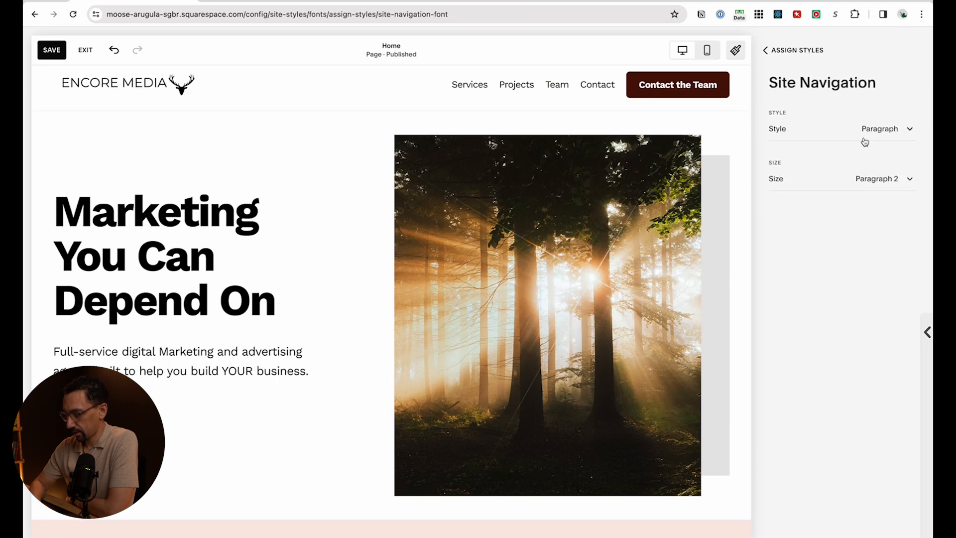
left_click(863, 135)
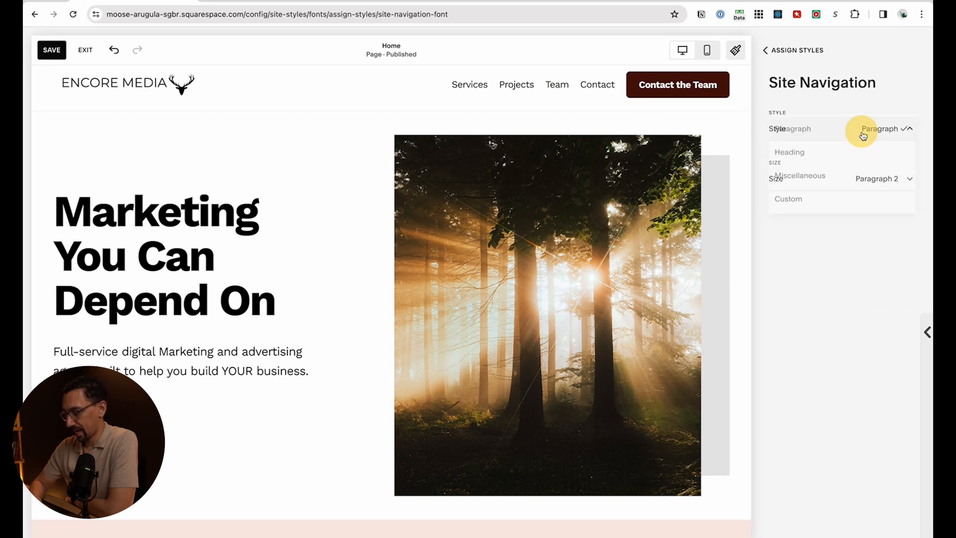
left_click(808, 204)
left_click(882, 176)
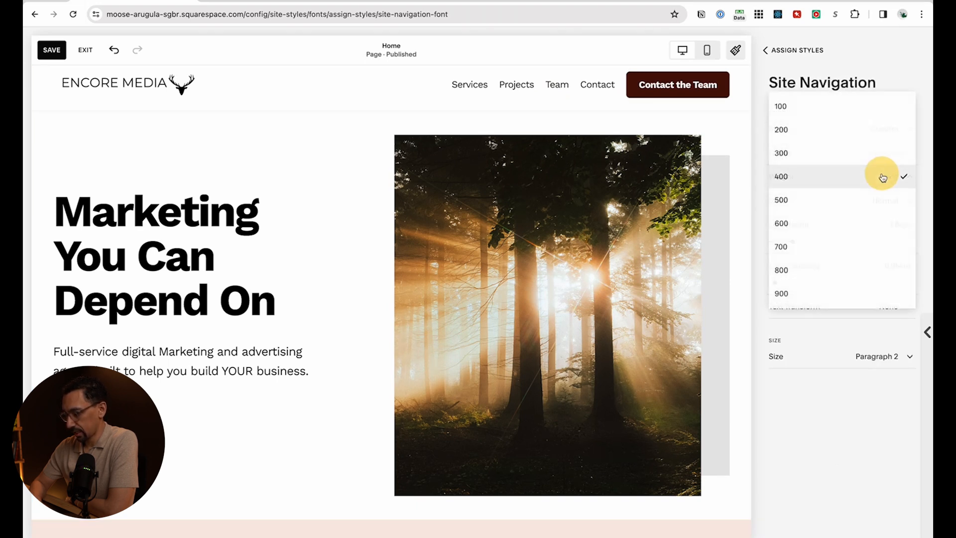
left_click(838, 224)
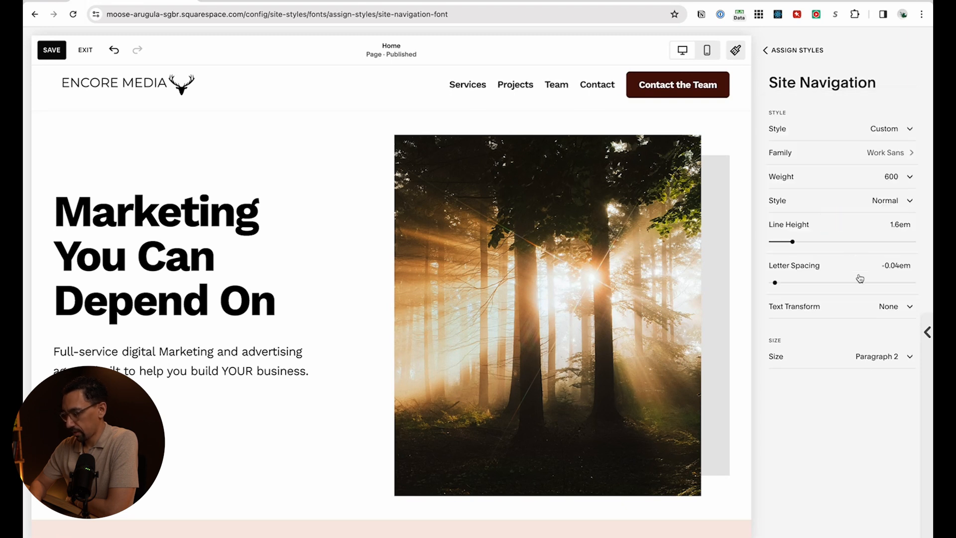
Try Uppercase as the site navigation's text transform and undo it
left_click(892, 202)
left_click(864, 206)
left_click(883, 303)
left_click(865, 333)
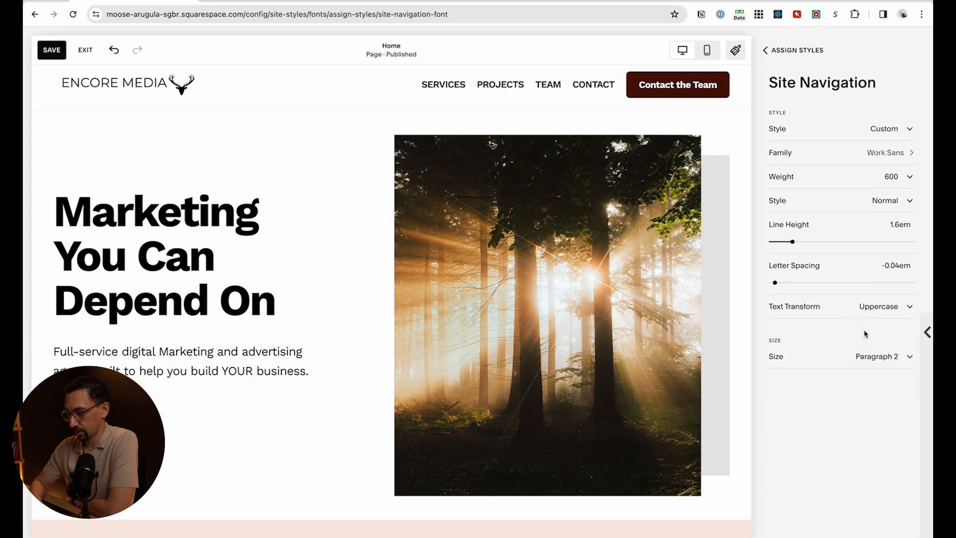
key("ctrl+z")
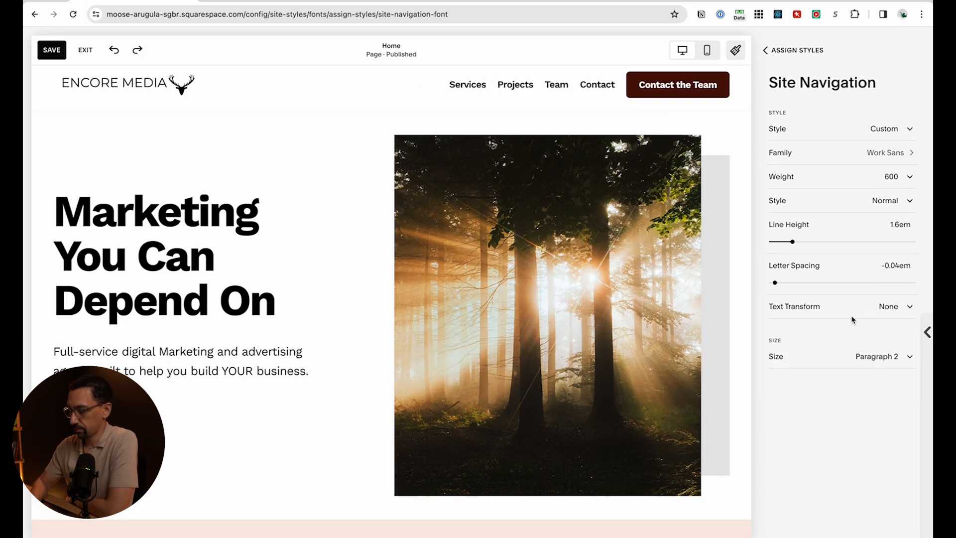
Save the site style changes and exit the page editor
left_click(796, 51)
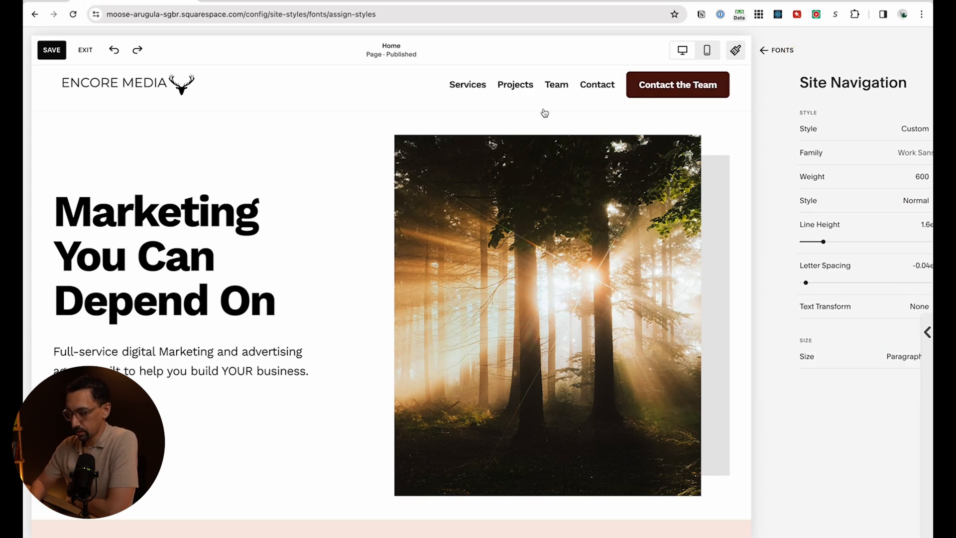
left_click(47, 51)
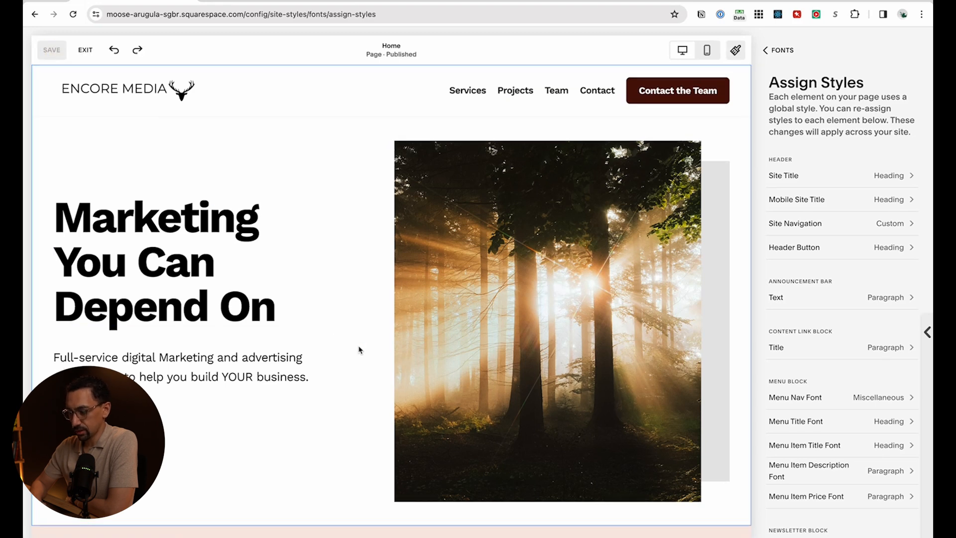
left_click(85, 48)
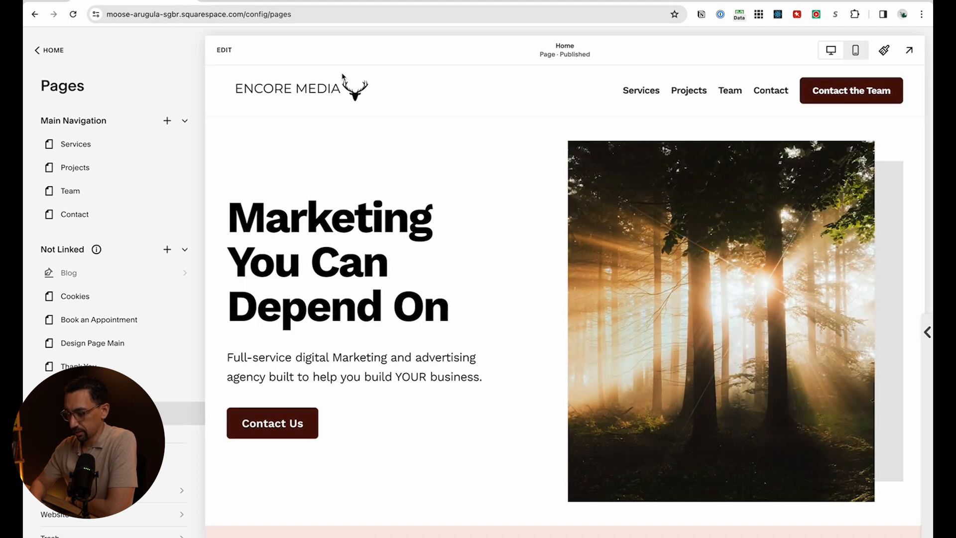
Reopen the home page for editing and extend the arched river image upward until it tucks behind the Services button
scroll(437, 282, "down", 15)
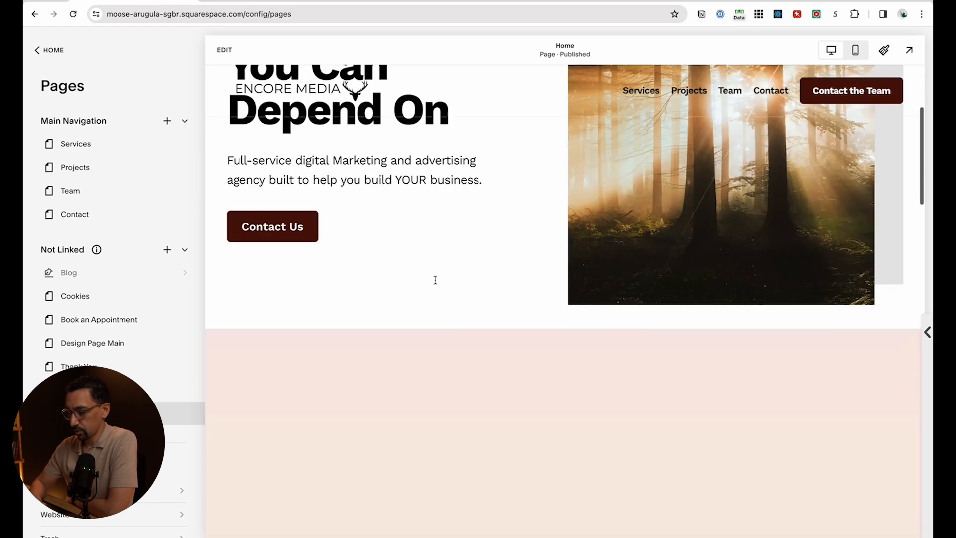
scroll(437, 282, "down", 5)
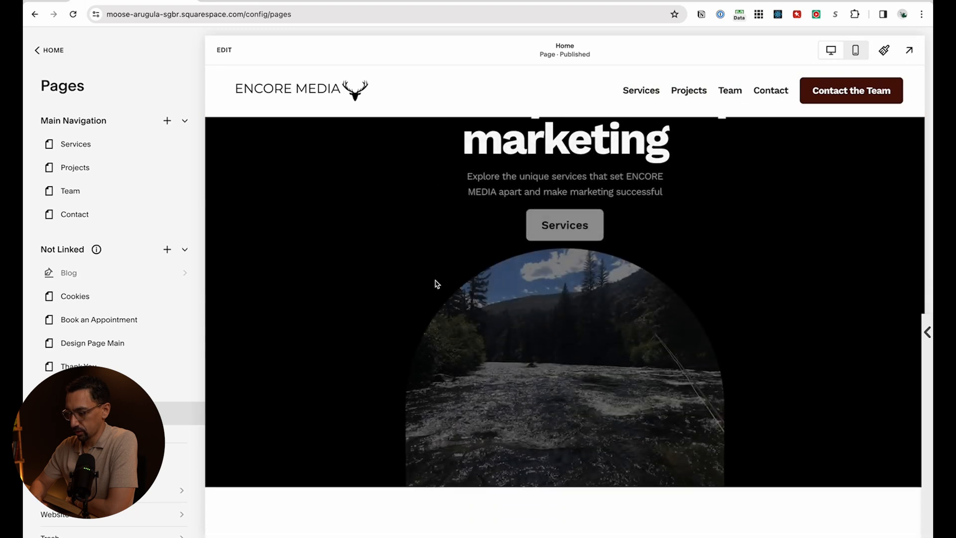
left_click(306, 151)
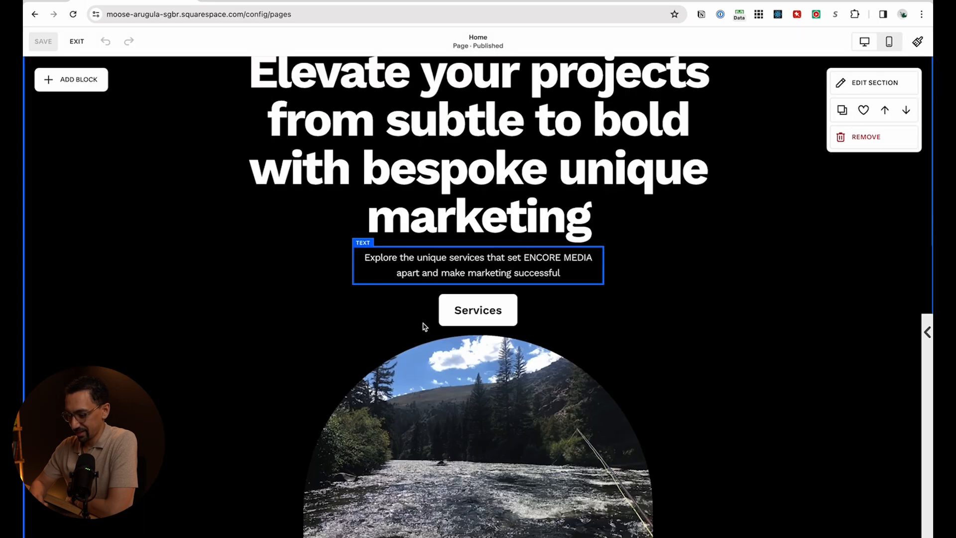
scroll(423, 327, "down", 5)
left_click(295, 227)
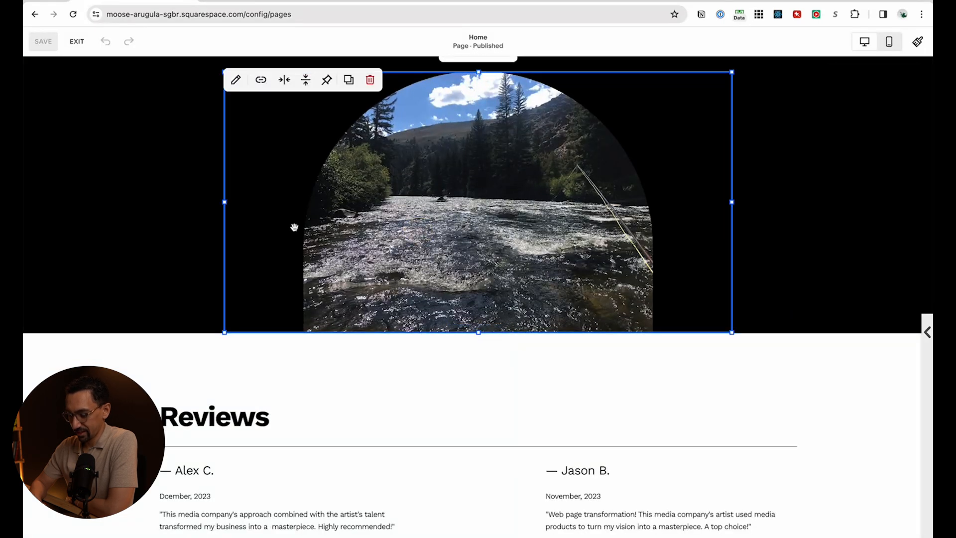
mouse_move(478, 75)
left_mouse_down()
mouse_move(485, 132)
mouse_move(485, 26)
mouse_move(487, 75)
left_mouse_up()
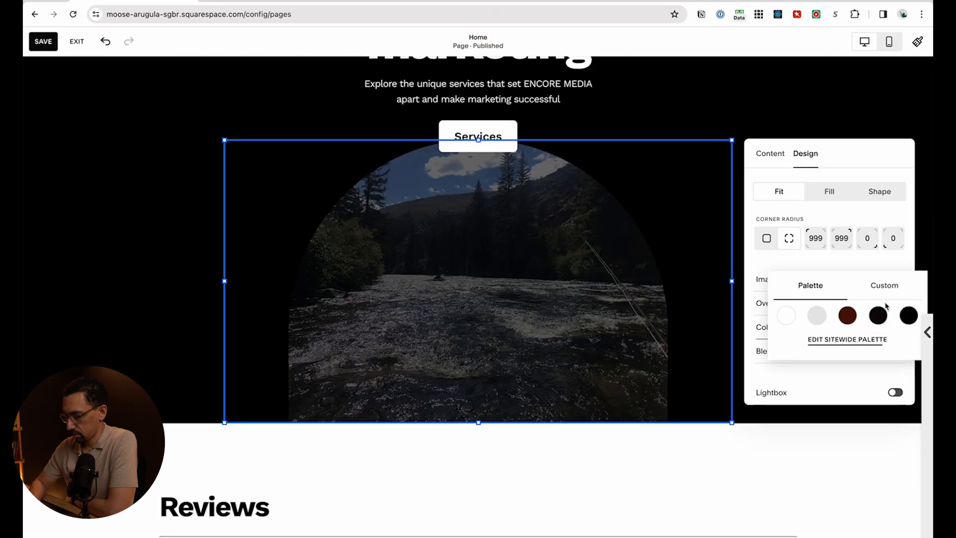
Set the river image's overlay to a custom black (RGB 0, 0, 0) at 23% opacity
left_click(884, 224)
left_click(773, 382)
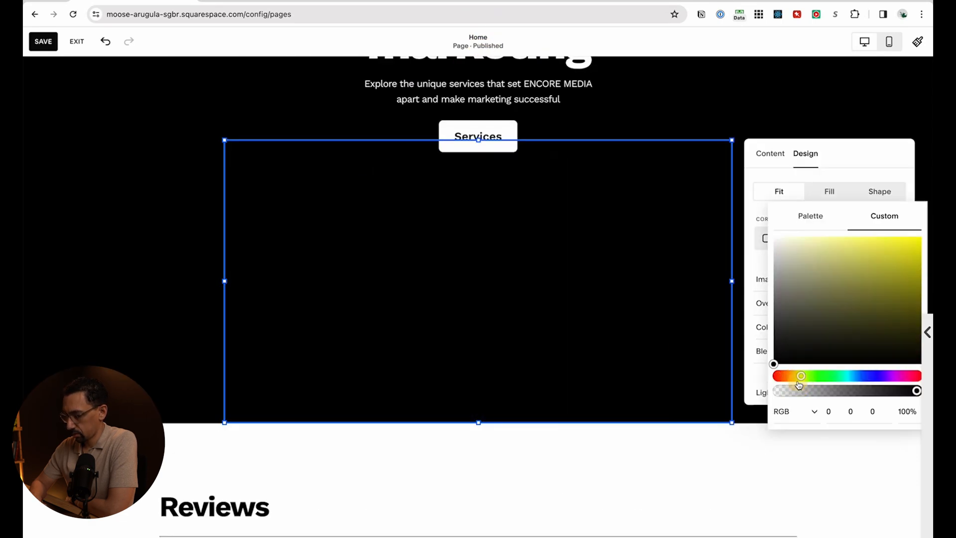
left_click(810, 390)
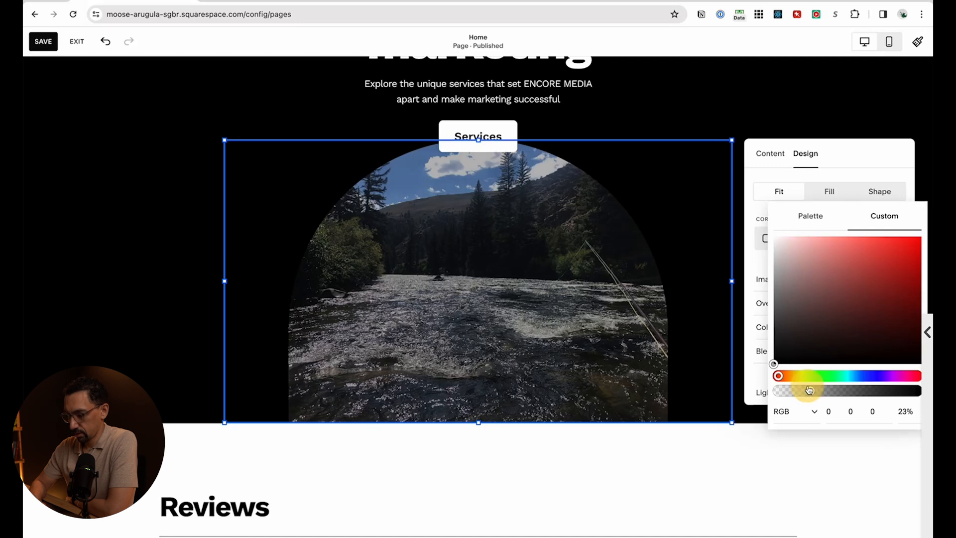
Increase the river image's black overlay opacity to 40% and close its settings
left_click_drag(809, 390, 880, 388)
left_click(519, 312)
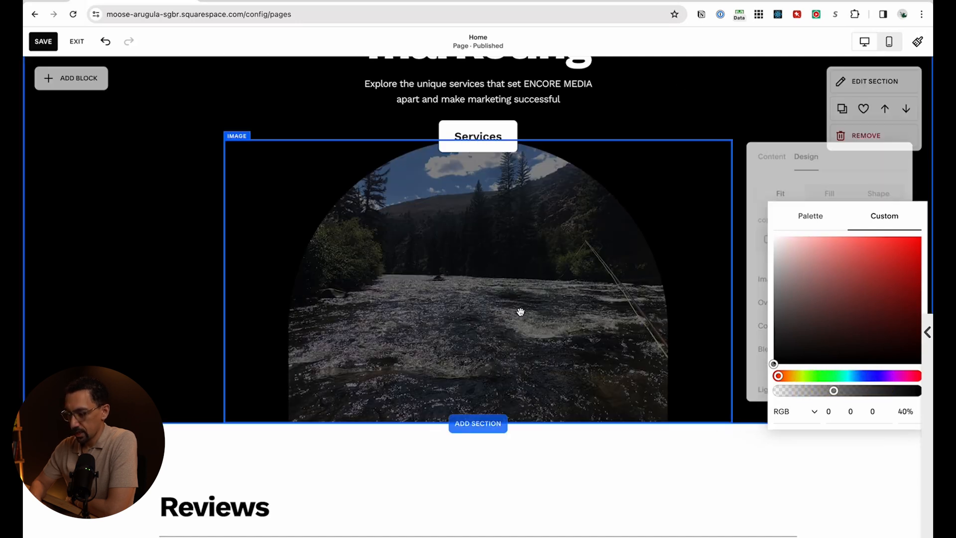
scroll(519, 312, "up", 2)
left_click(155, 117)
Shorten the services heading to "Elevate your projects with bespoke marketing" by deleting "unique" and "from subtle to bold"
scroll(168, 145, "up", 3)
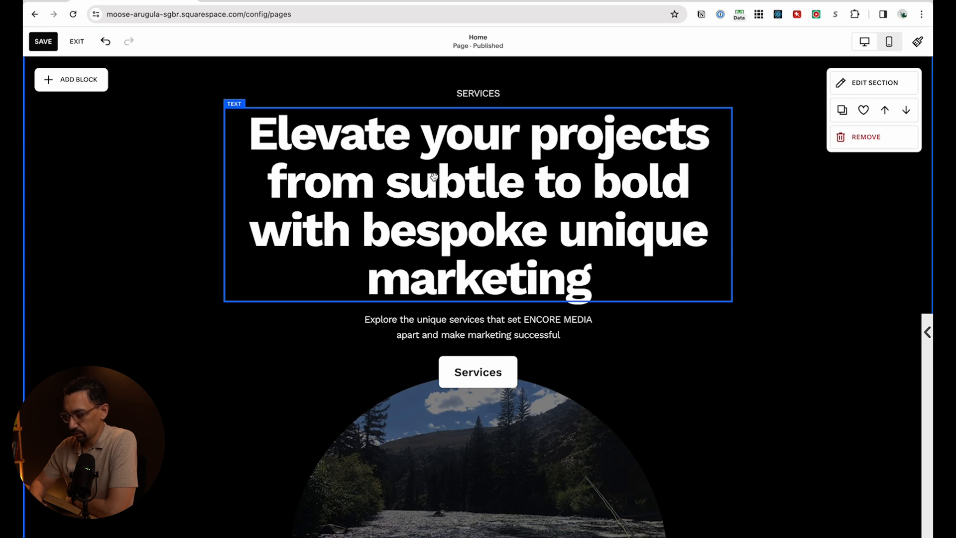
left_click(435, 176)
double_click(619, 230)
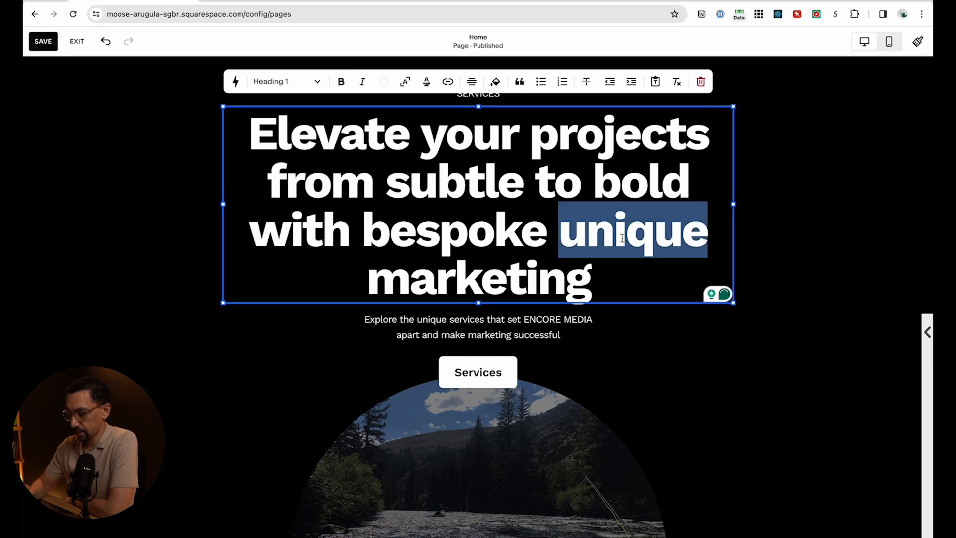
key("BackSpace")
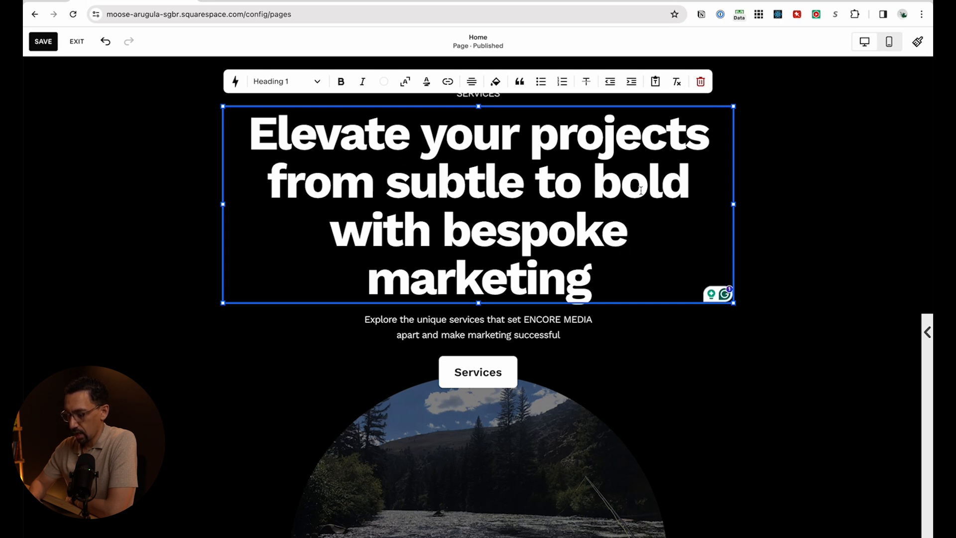
left_click_drag(690, 190, 294, 188)
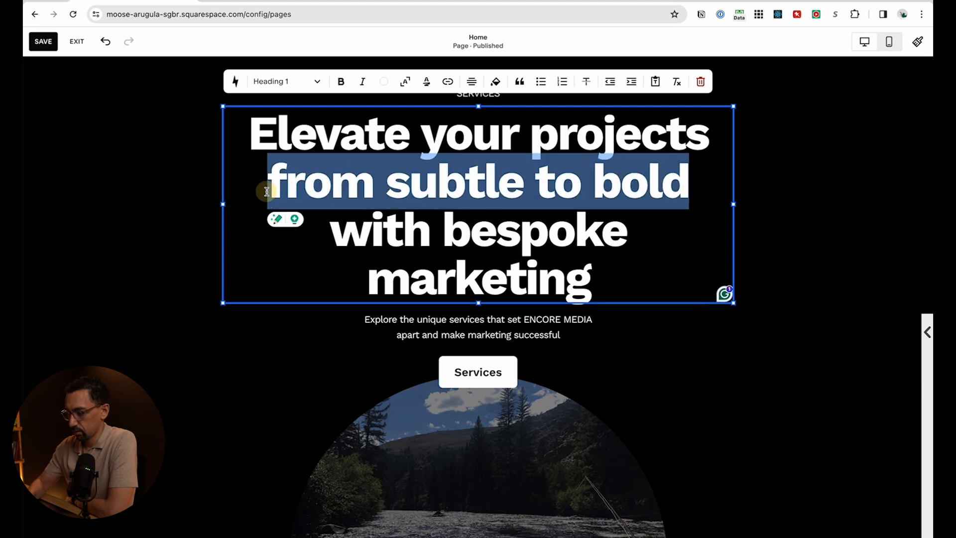
key("BackSpace")
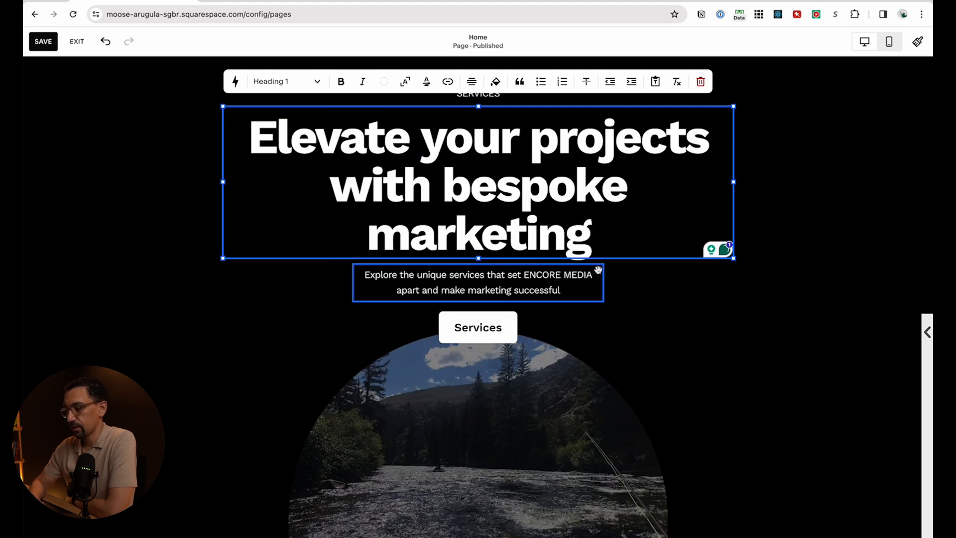
left_click(745, 367)
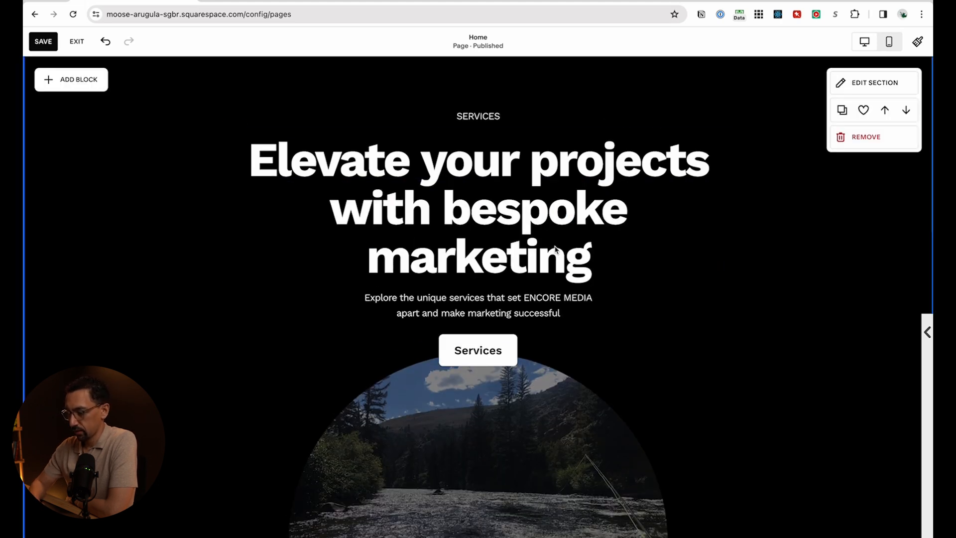
Widen the services heading block so its text fits on two lines and center it in the section
left_click(556, 249)
left_click_drag(732, 203, 801, 197)
left_click_drag(531, 182, 599, 246)
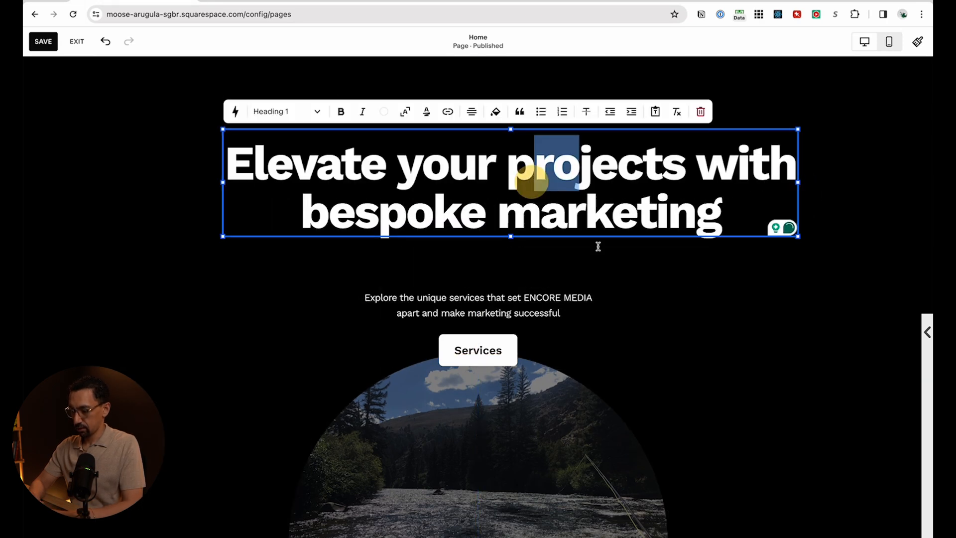
left_click(598, 246)
Close the gap beneath the two-line heading by moving the description, Services button and river image up, and shorten the section
left_click_drag(523, 304, 523, 251)
left_click_drag(508, 351, 504, 313)
scroll(796, 483, "down", 3)
left_click_drag(796, 483, 796, 419)
left_click(506, 423)
Add the black services section to the saved sections, save the home page and exit its editor
scroll(471, 433, "up", 5)
scroll(469, 432, "down", 1)
scroll(468, 431, "down", 2)
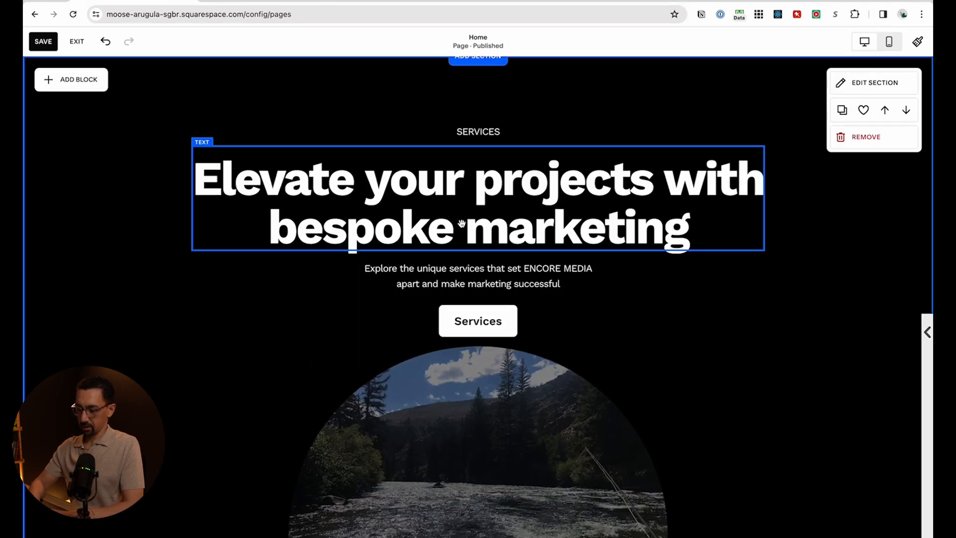
left_click(864, 110)
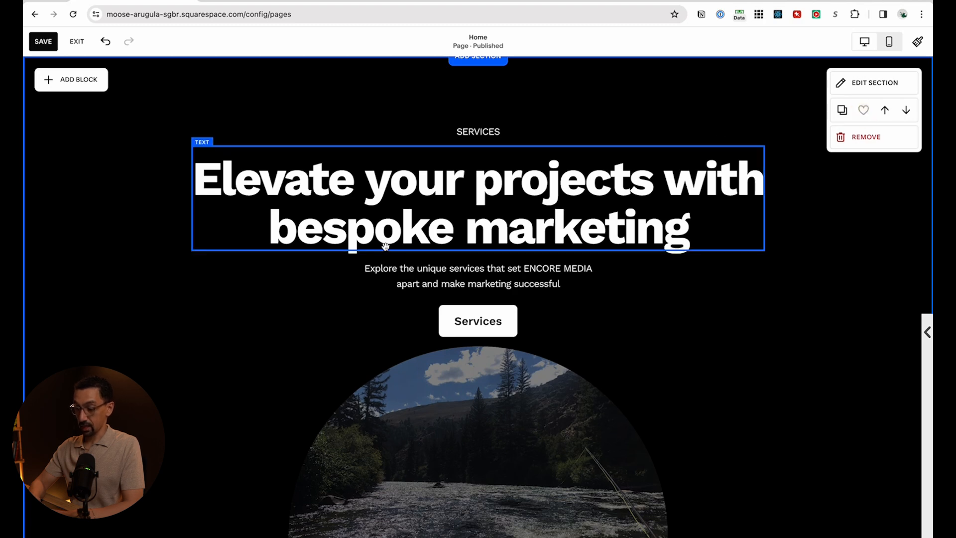
left_click(43, 41)
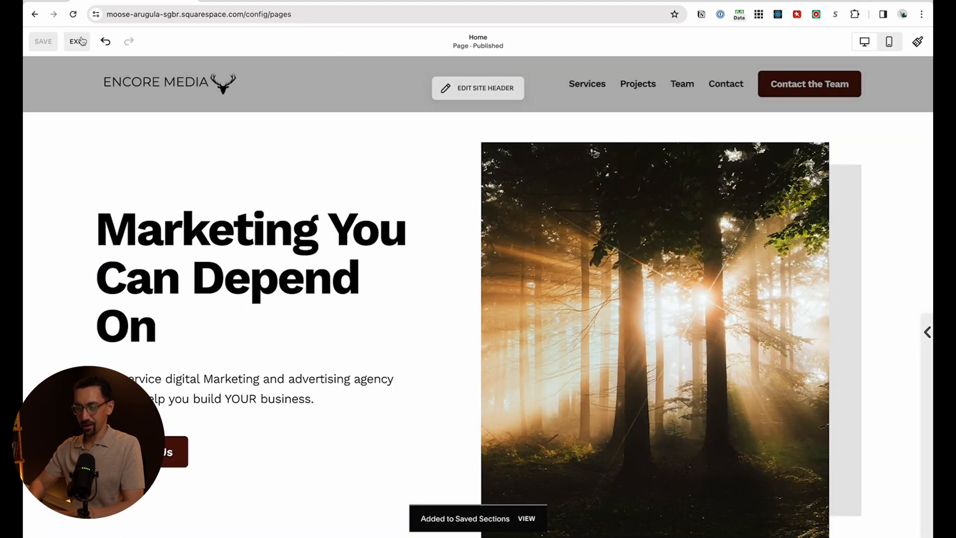
left_click(80, 42)
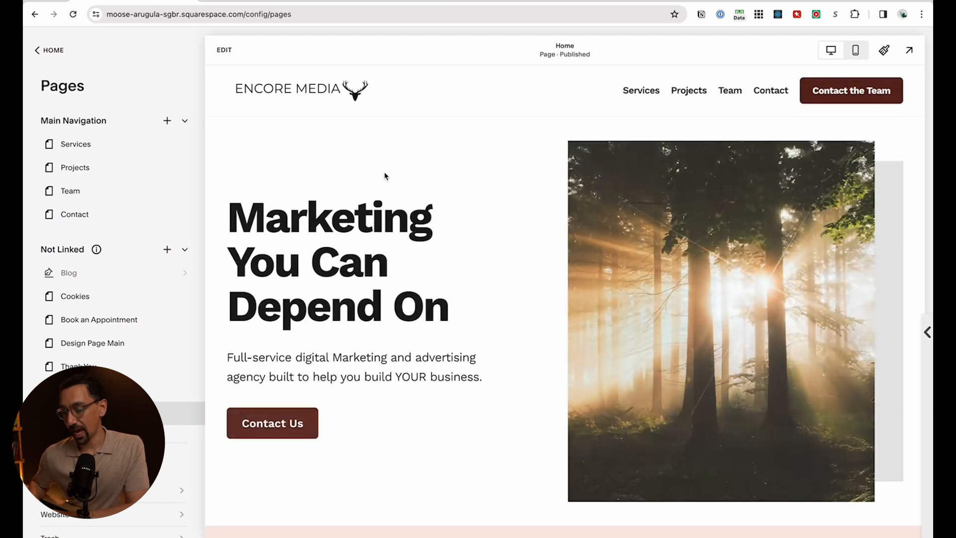
Open the Services page for editing and insert the saved "Elevate your projects" section at its top
left_click(75, 144)
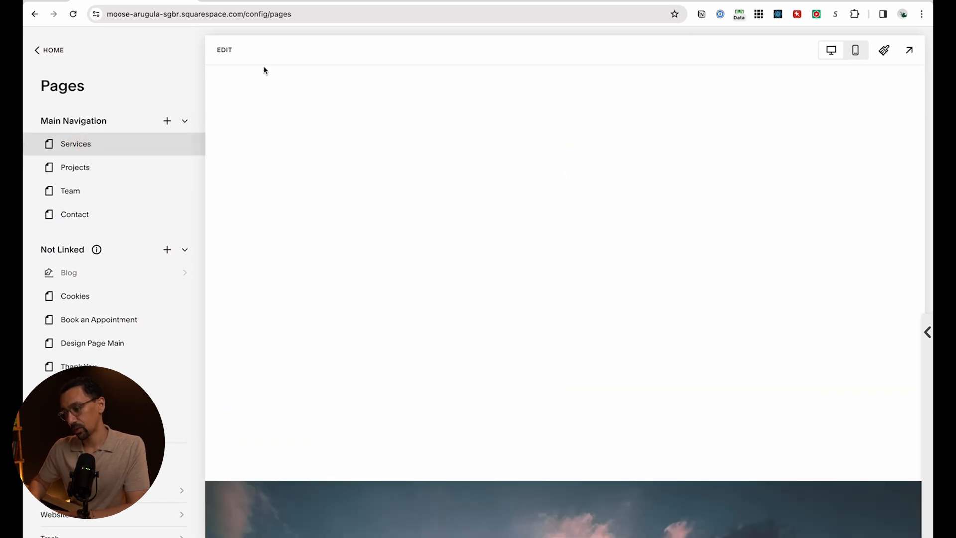
left_click(221, 50)
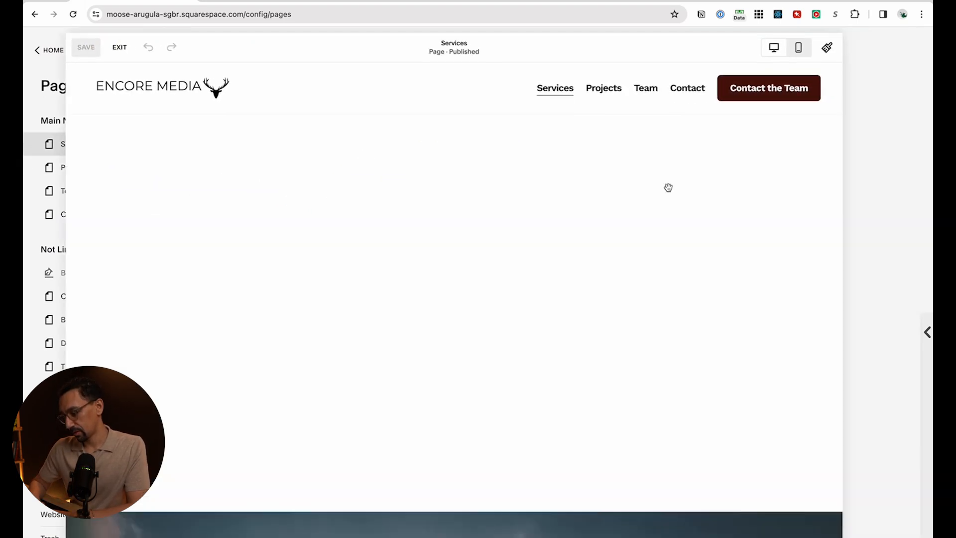
left_click(477, 113)
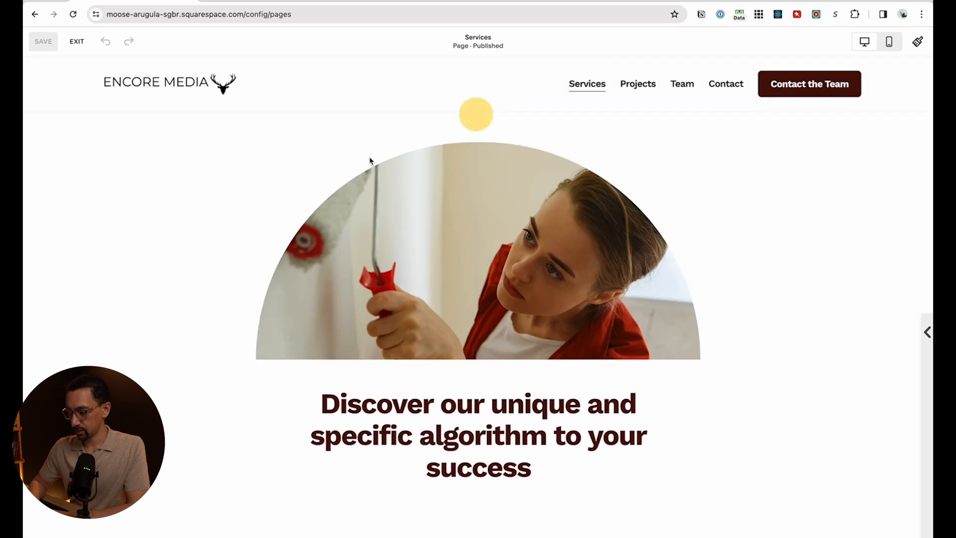
left_click(142, 206)
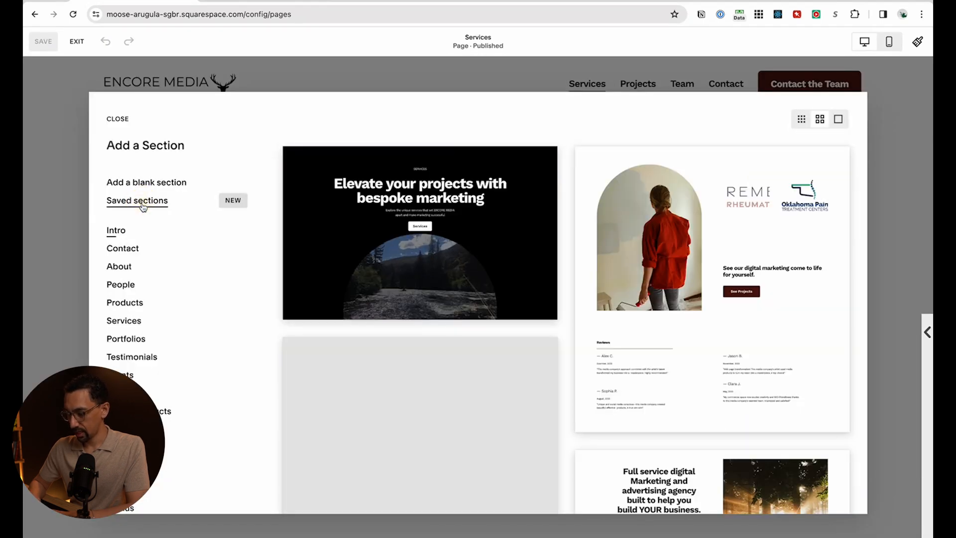
left_click(395, 222)
Delete the river image from the inserted section and make the section fill the screen at height M
scroll(568, 306, "down", 3)
left_click(568, 306)
key("Delete")
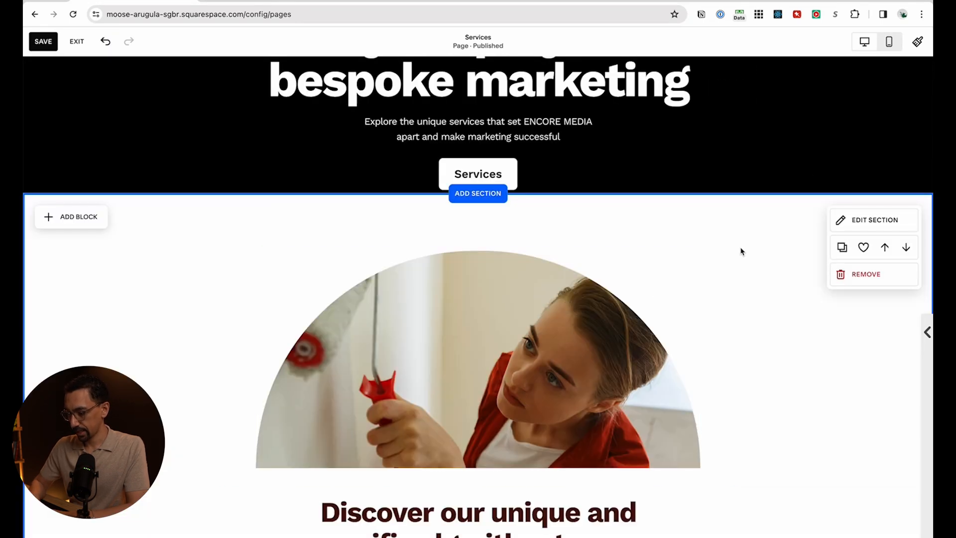
scroll(751, 244, "up", 1)
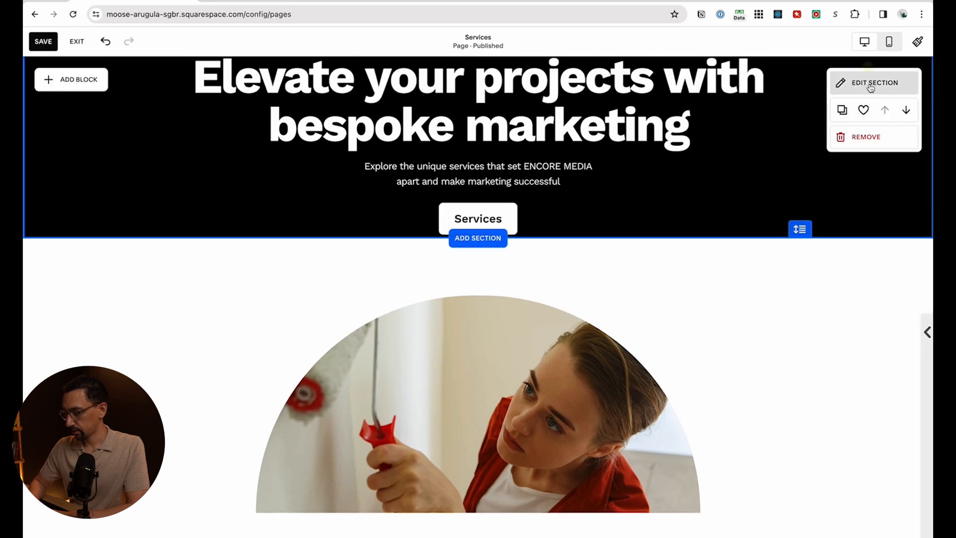
left_click(869, 82)
left_click(902, 157)
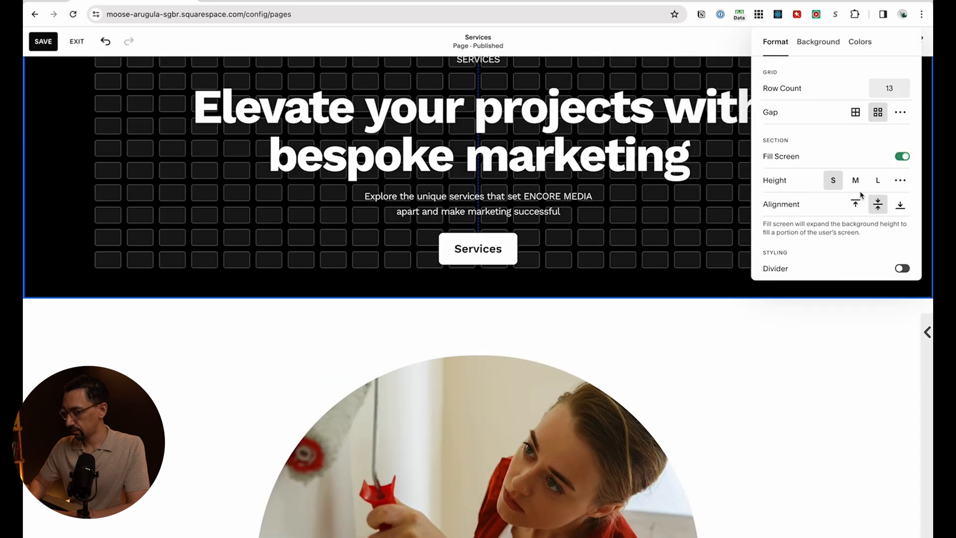
left_click(855, 184)
Move the section's label, heading, description and Services button up together by three grid rows
left_click(441, 390)
left_click_drag(436, 427, 434, 465)
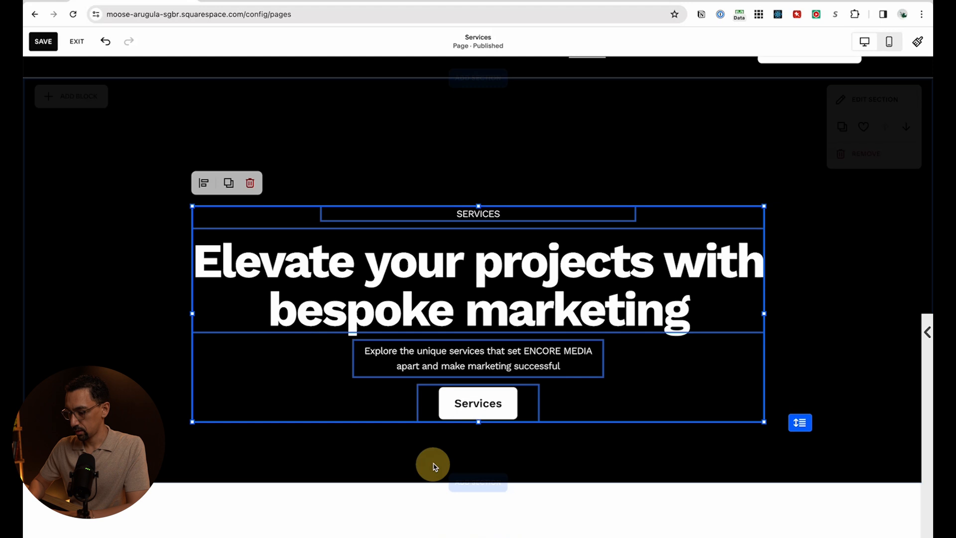
key("Up")
key("Up")
key("Up")
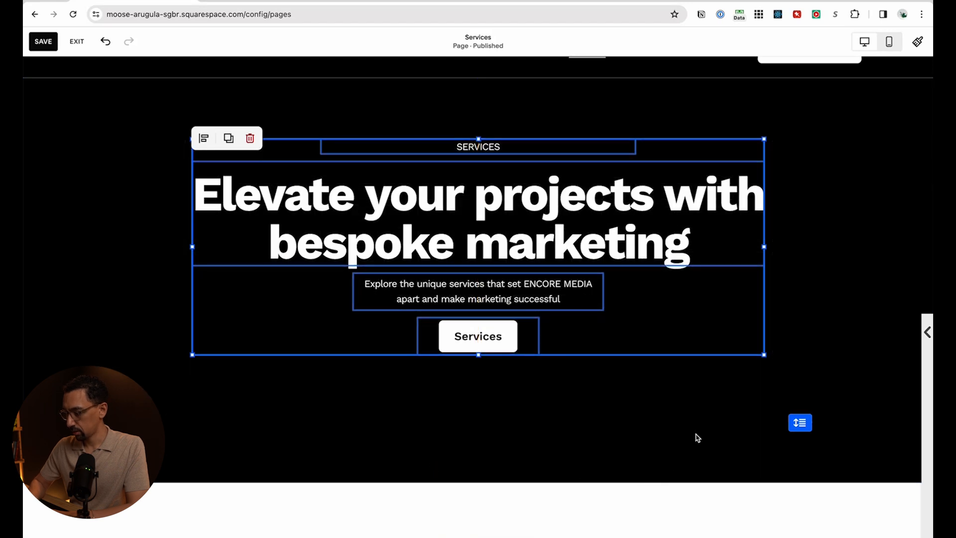
left_click(697, 437)
Add an image block to the section and place it as a wide, centered block beneath the Services button
left_click(257, 305)
left_click(69, 96)
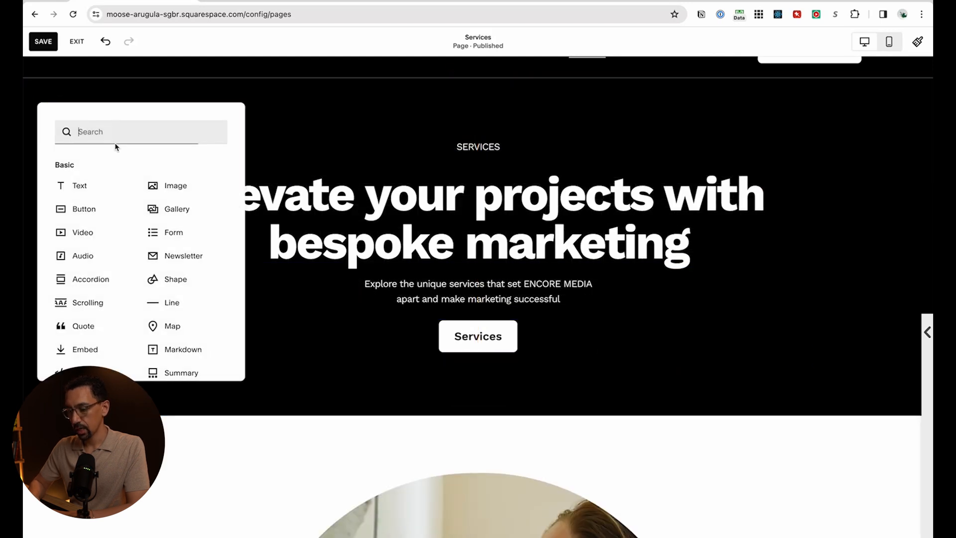
left_click(153, 186)
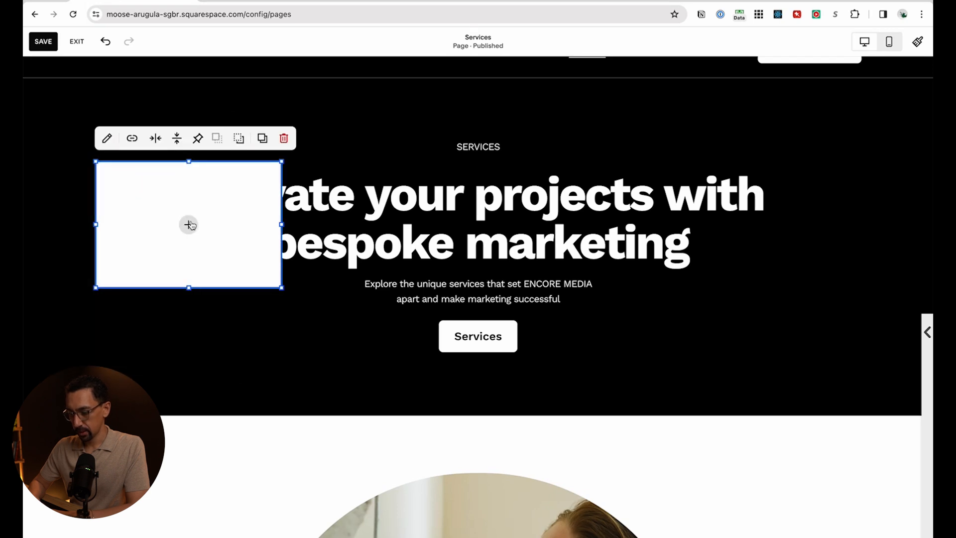
left_click_drag(119, 203, 269, 430)
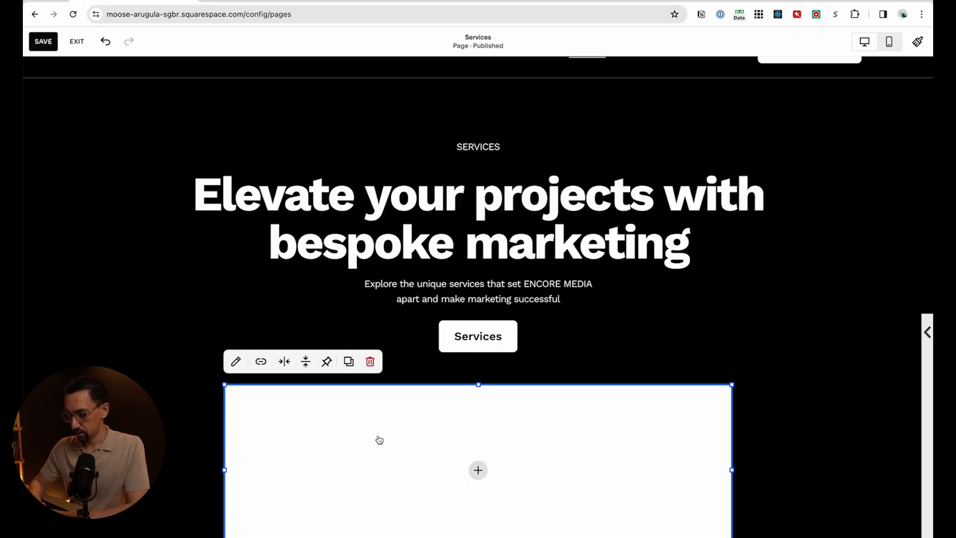
Fill the new image block with the free stock photo of an orange and purple sunset over mountains
left_click(236, 359)
left_click(810, 296)
left_click(778, 295)
left_click(821, 326)
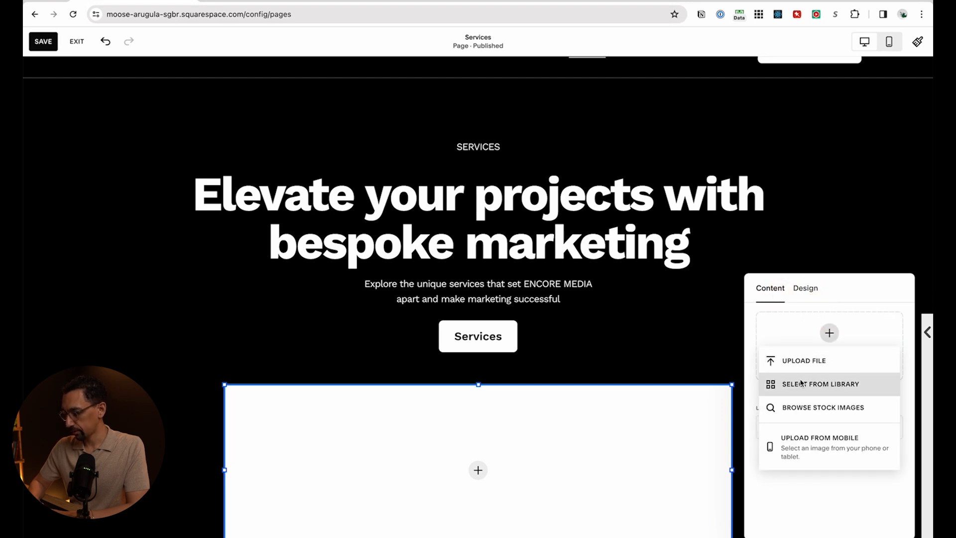
left_click(809, 405)
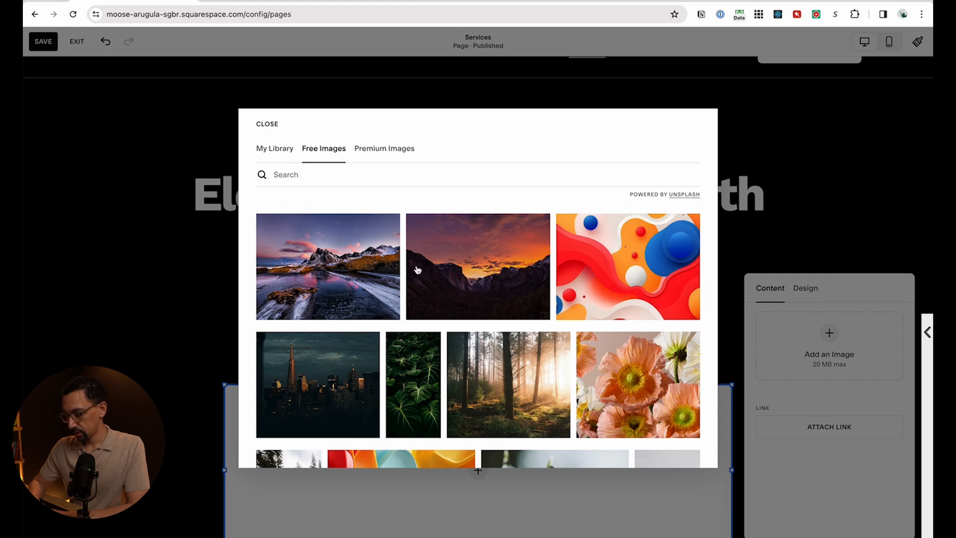
left_click(494, 294)
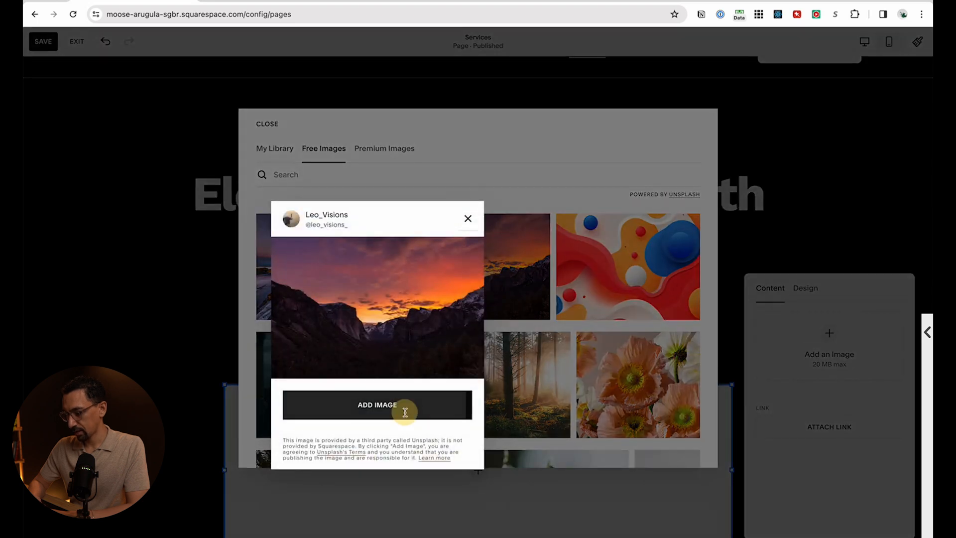
left_click(386, 405)
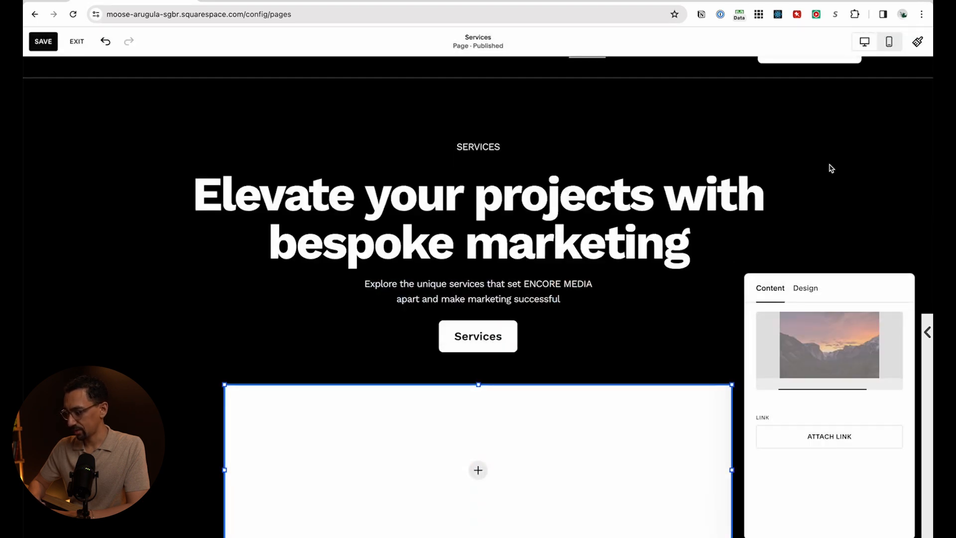
Apply the Lightest 1 color theme to the "Elevate your projects" section
left_click(837, 175)
scroll(838, 189, "down", 2)
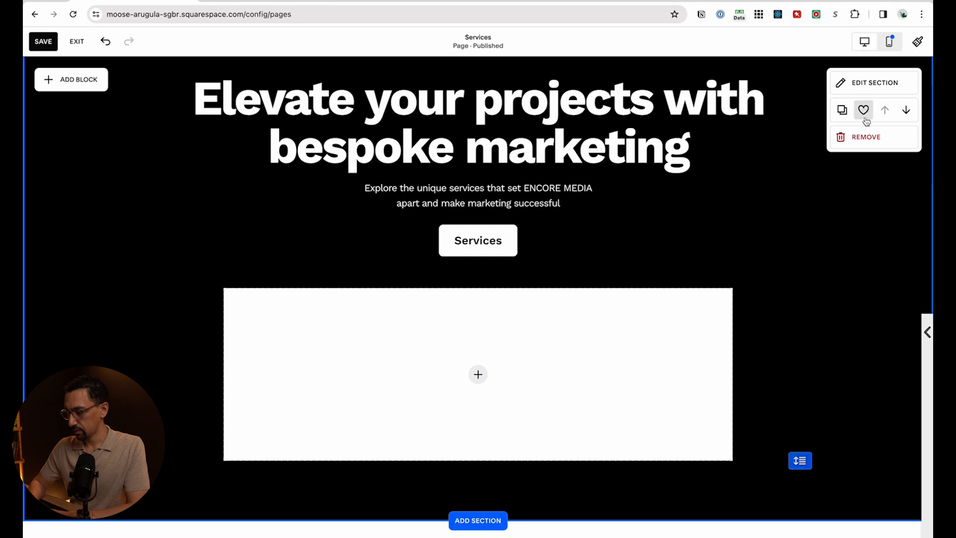
left_click(870, 84)
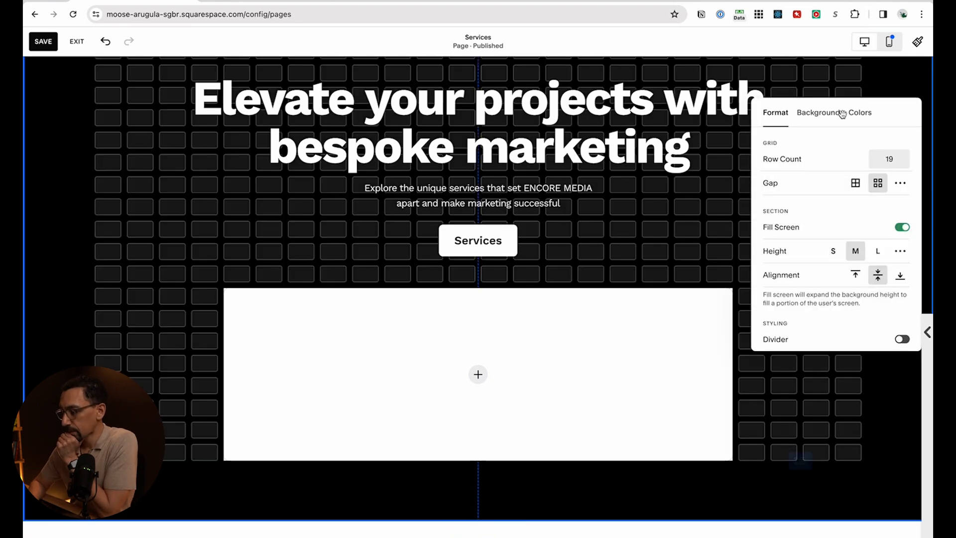
left_click(859, 116)
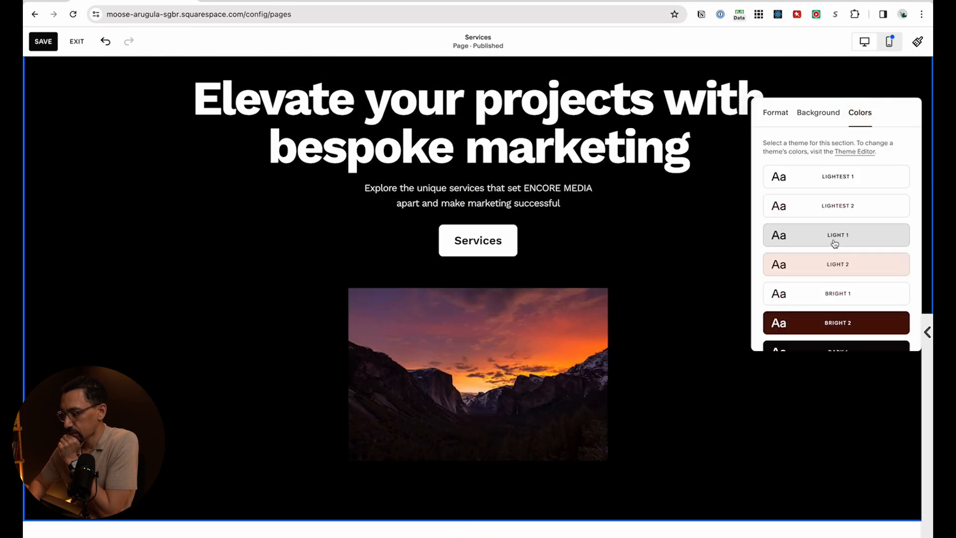
left_click(813, 186)
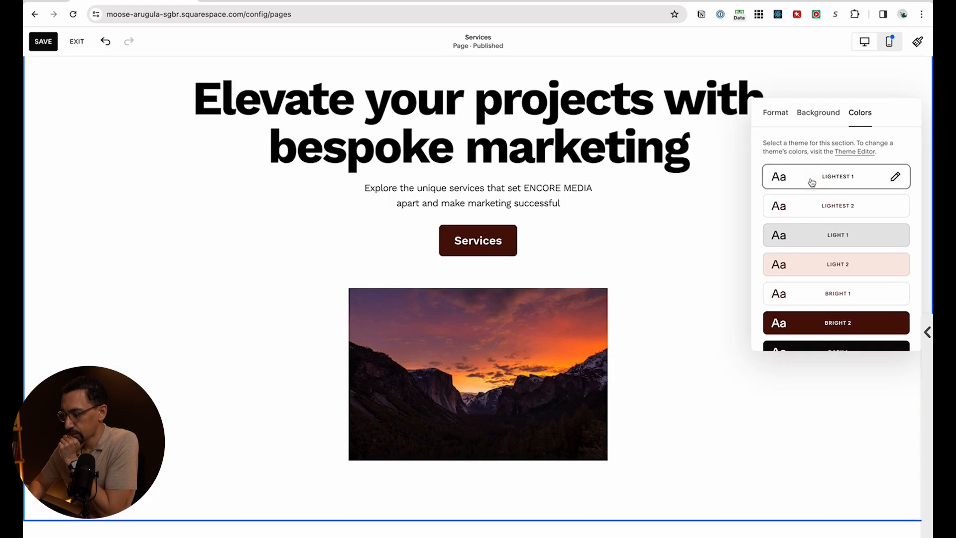
left_click(677, 289)
Enlarge the sunset image block below the Services button into a wide, centered area and set the image to fill it
scroll(681, 298, "up", 1)
left_click(494, 374)
scroll(493, 374, "down", 3)
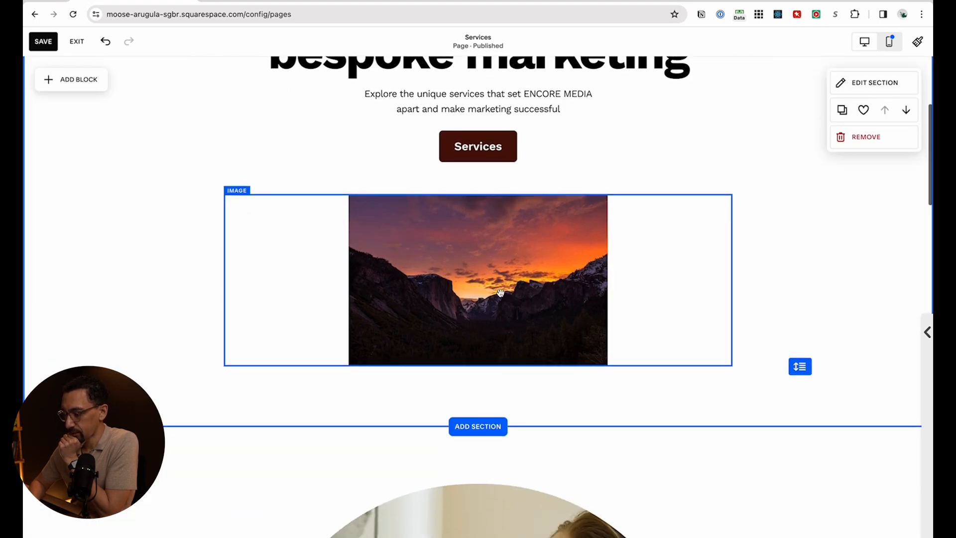
left_click_drag(479, 370, 501, 533)
left_click_drag(223, 196, 128, 172)
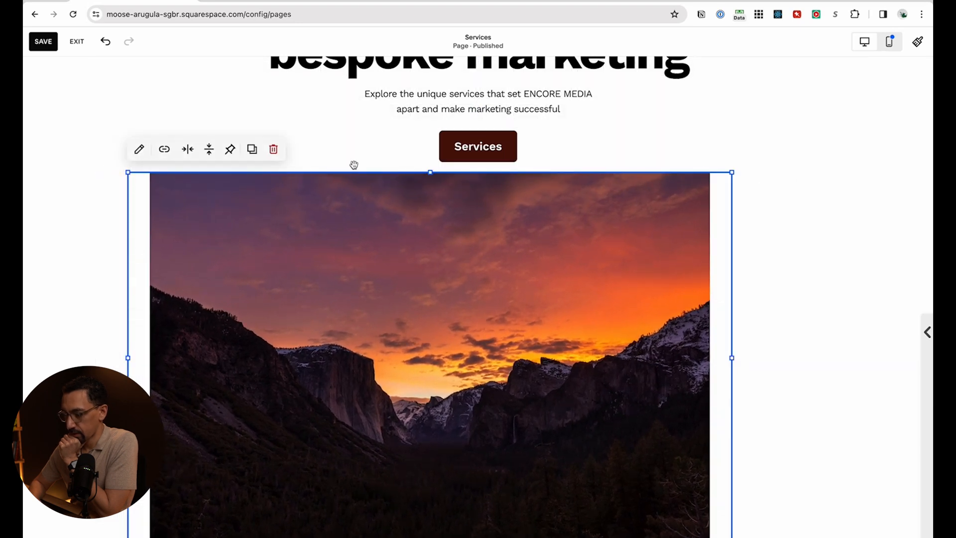
left_click(139, 149)
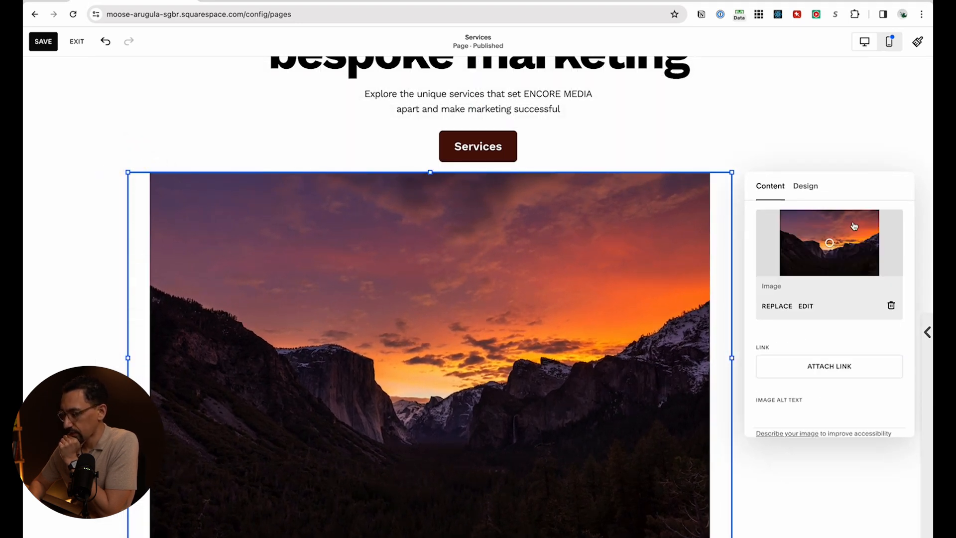
left_click(810, 188)
left_click(829, 223)
scroll(711, 261, "down", 4)
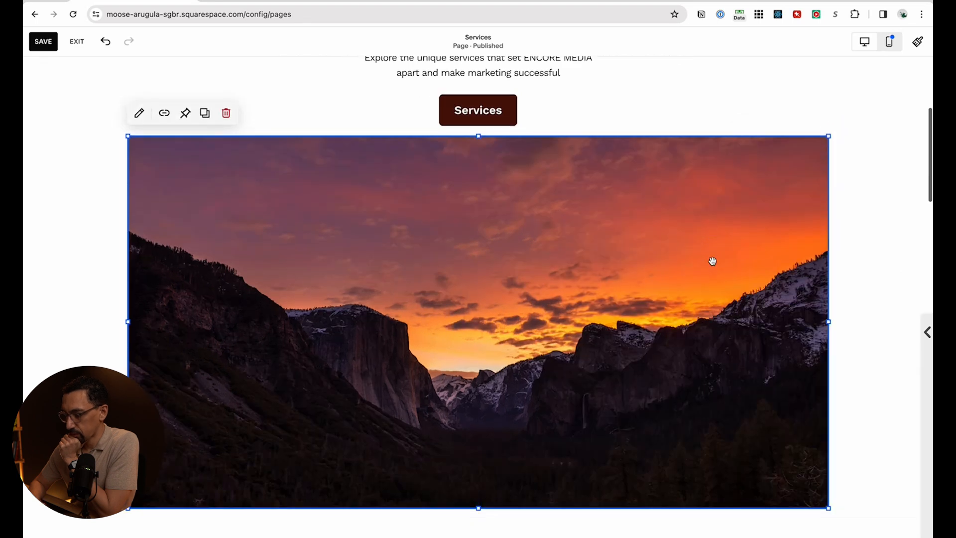
Adjust the section's format to remove the empty space beneath the sunset image
left_click(873, 81)
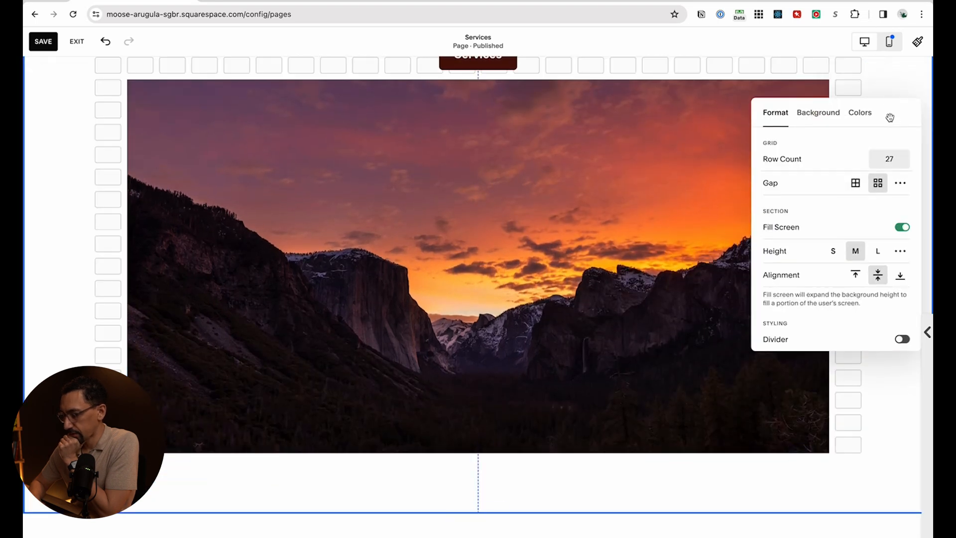
left_click(77, 276)
scroll(77, 276, "up", 5)
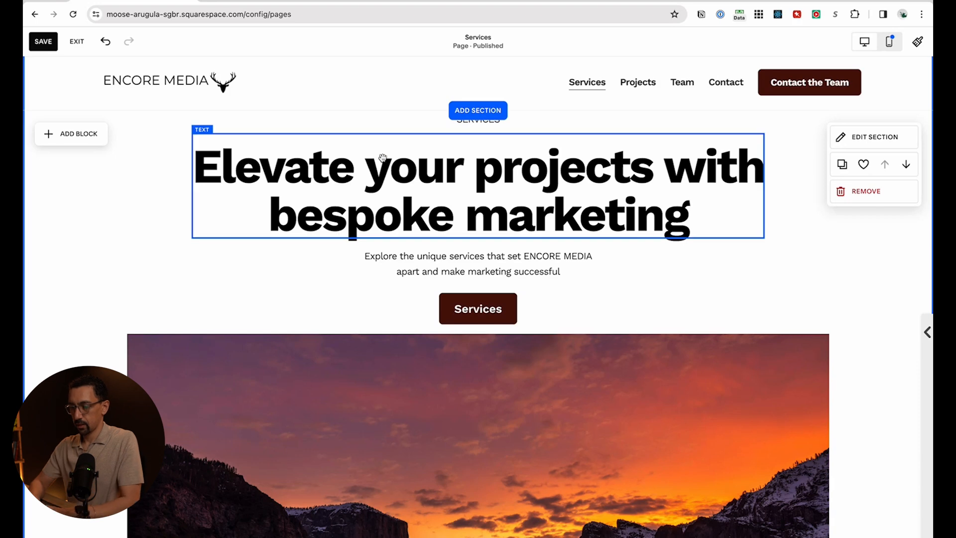
left_click(383, 157)
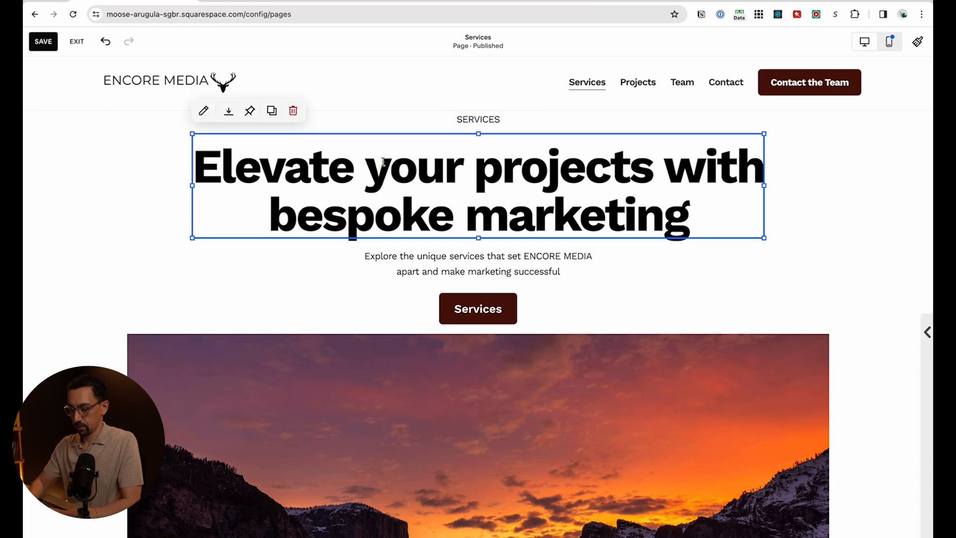
left_click(85, 239)
scroll(103, 277, "down", 2)
Round only the upper two corners of the sunset image with individual corner radii of 999
left_click(168, 359)
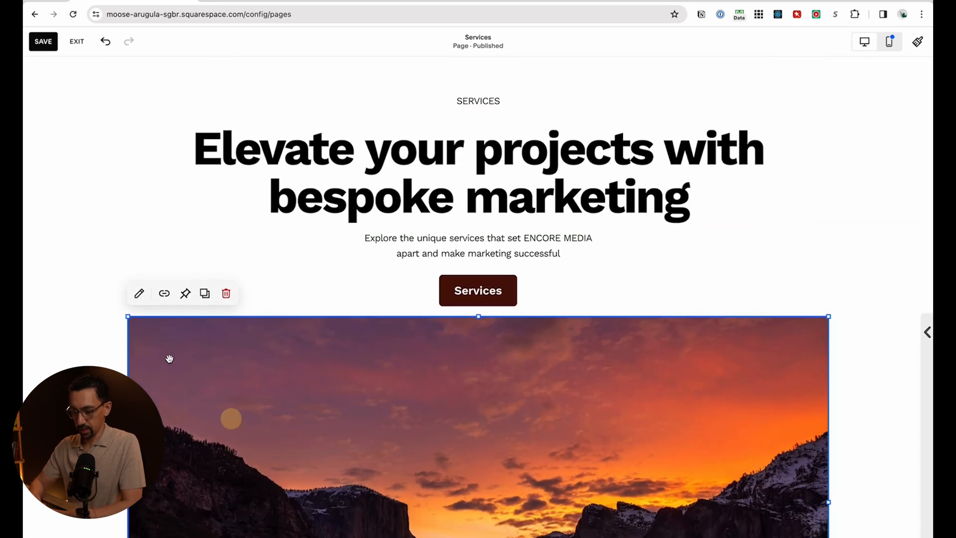
left_click(168, 358)
left_click(814, 295)
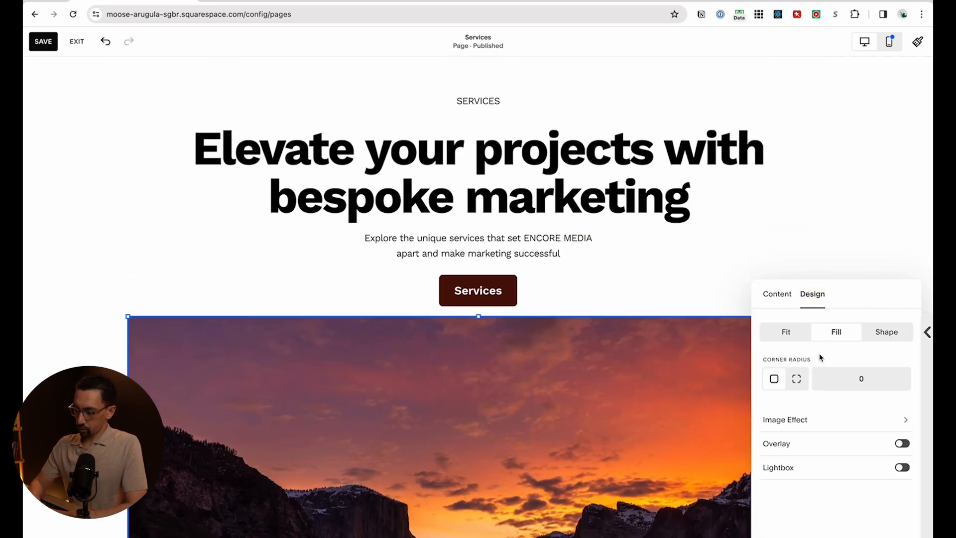
left_click(795, 381)
left_click(820, 387)
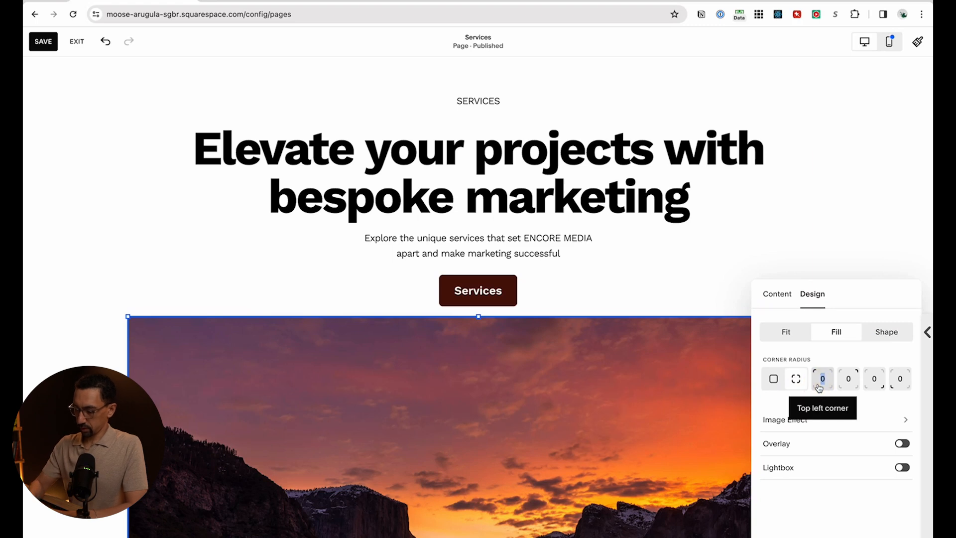
type("999")
key("Tab")
type("999")
key("Tab")
scroll(534, 373, "down", 4)
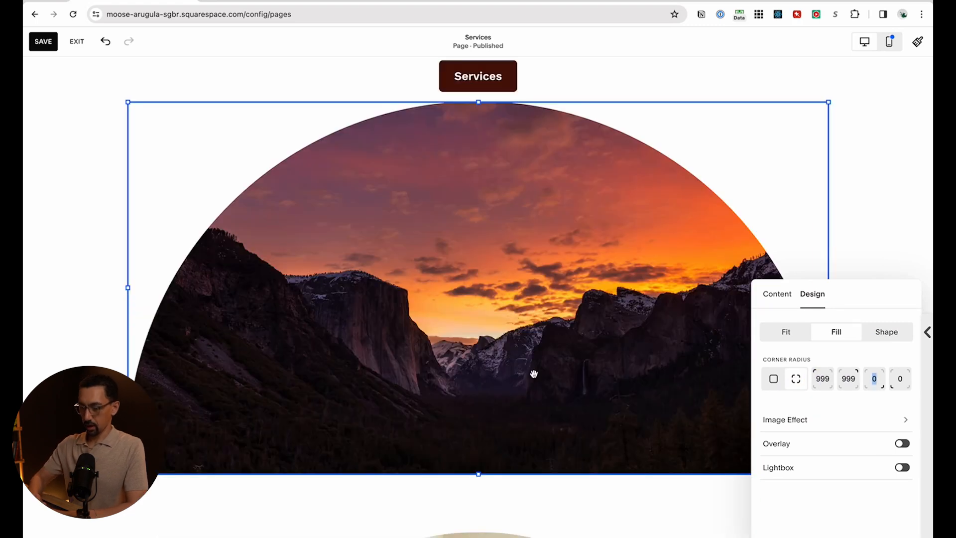
left_click(94, 280)
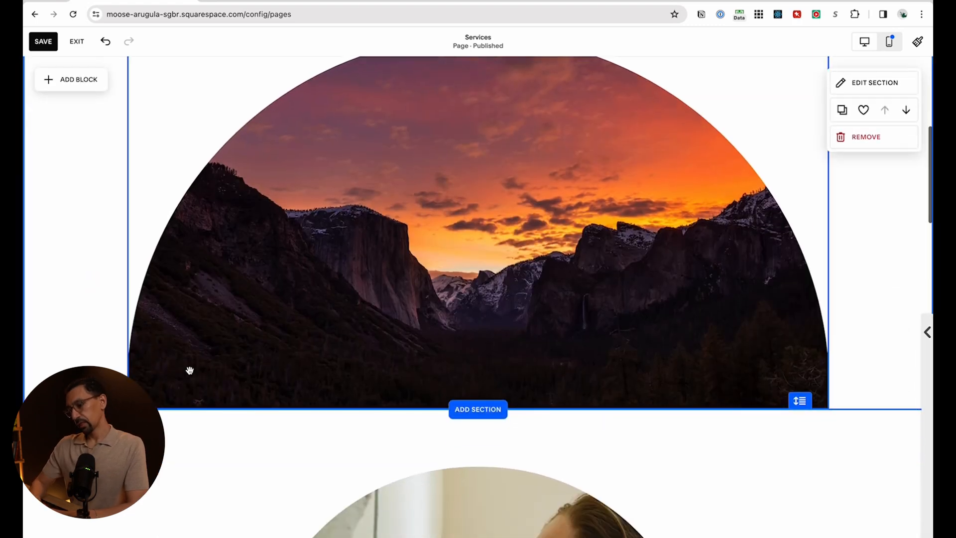
Copy the heading "Discover our unique and specific algorithm to your success" from the section below the sunset image
scroll(188, 369, "up", 2)
scroll(189, 371, "up", 5)
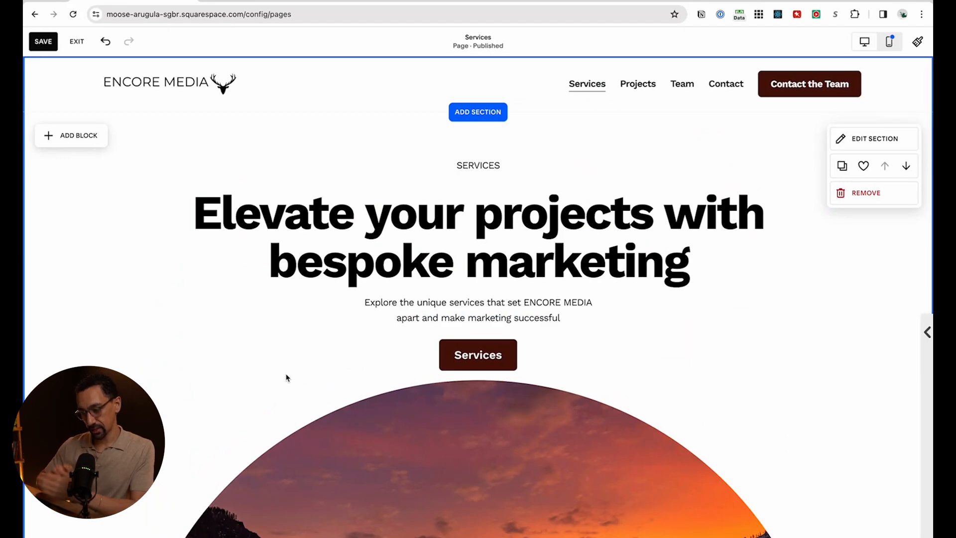
scroll(603, 242, "down", 1)
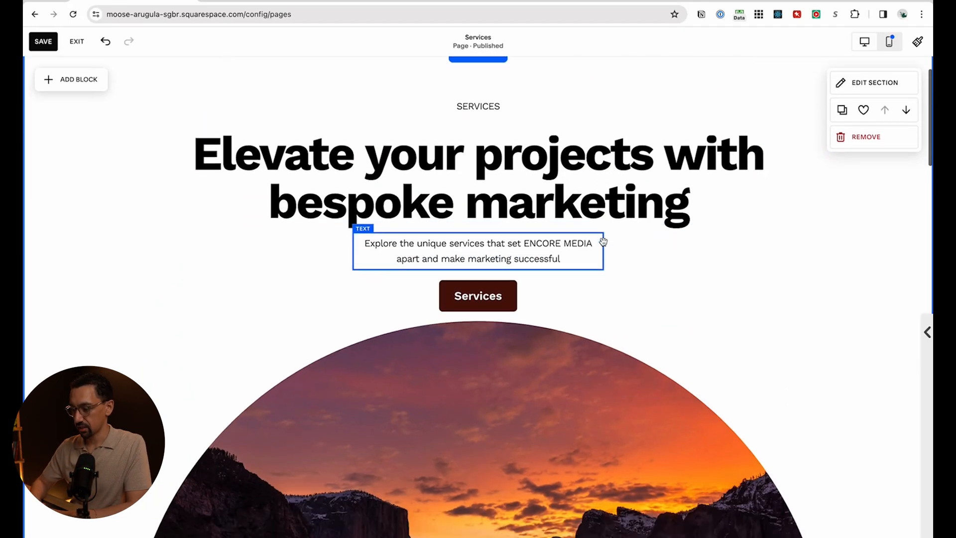
scroll(603, 242, "down", 10)
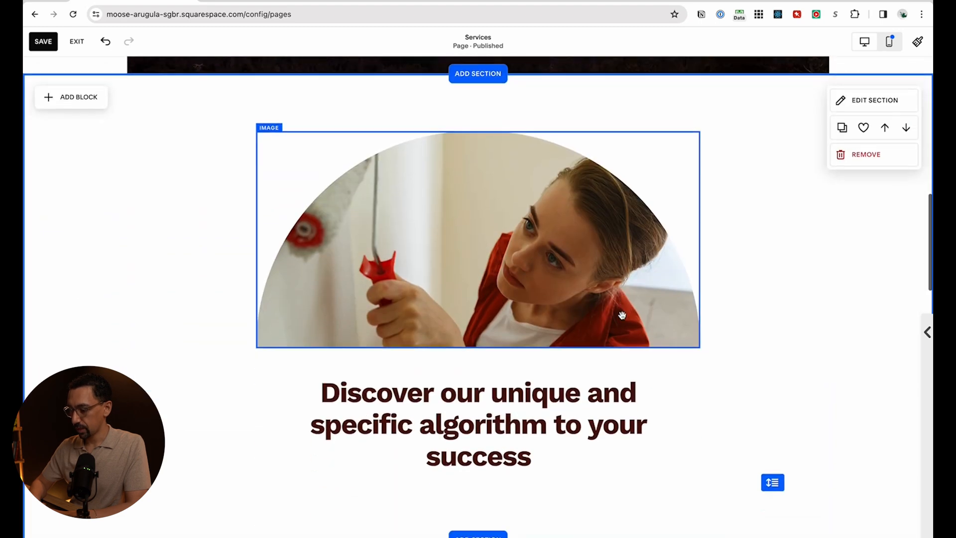
triple_click(513, 405)
key("super+c")
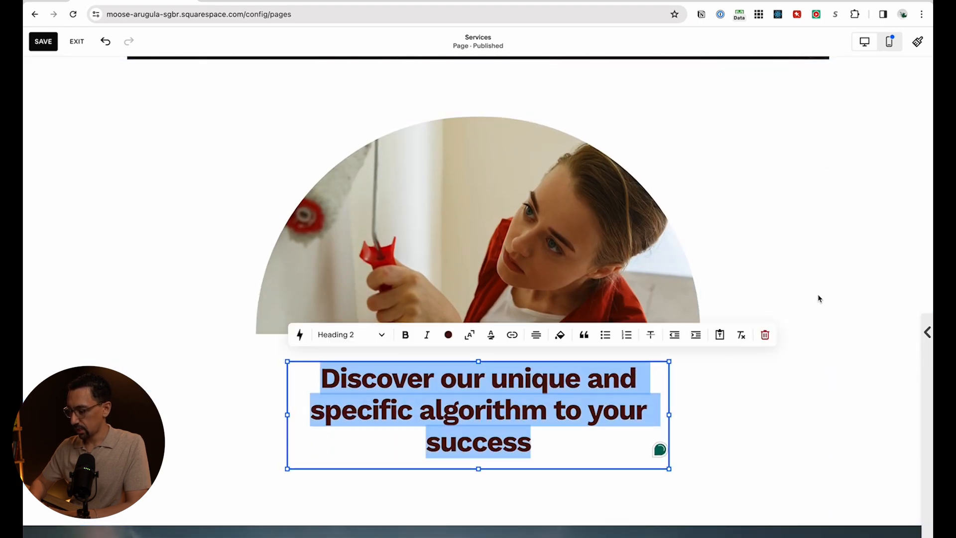
Add the "Discover our unique and specific algorithm" section to the saved sections and remove it from the page
left_click(835, 213)
left_click(861, 114)
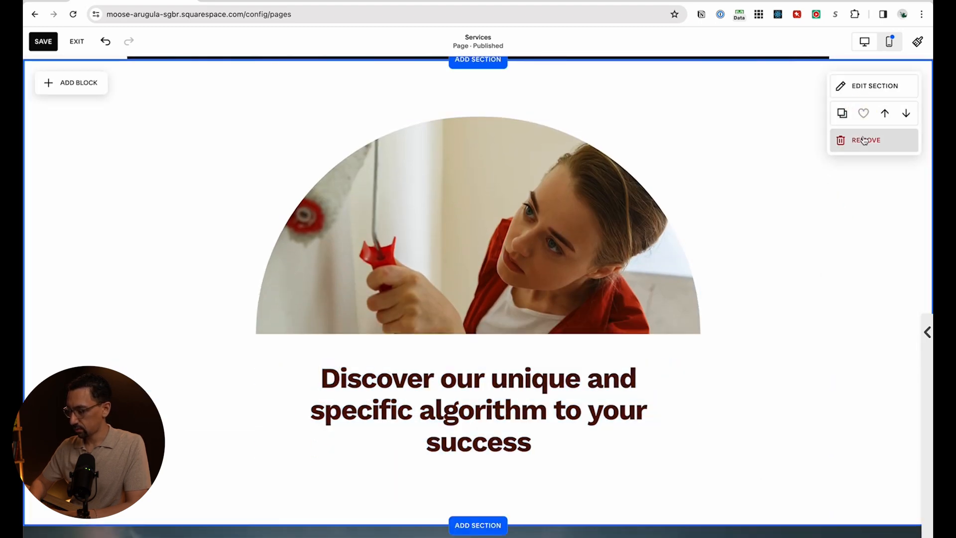
left_click(862, 141)
left_click(546, 315)
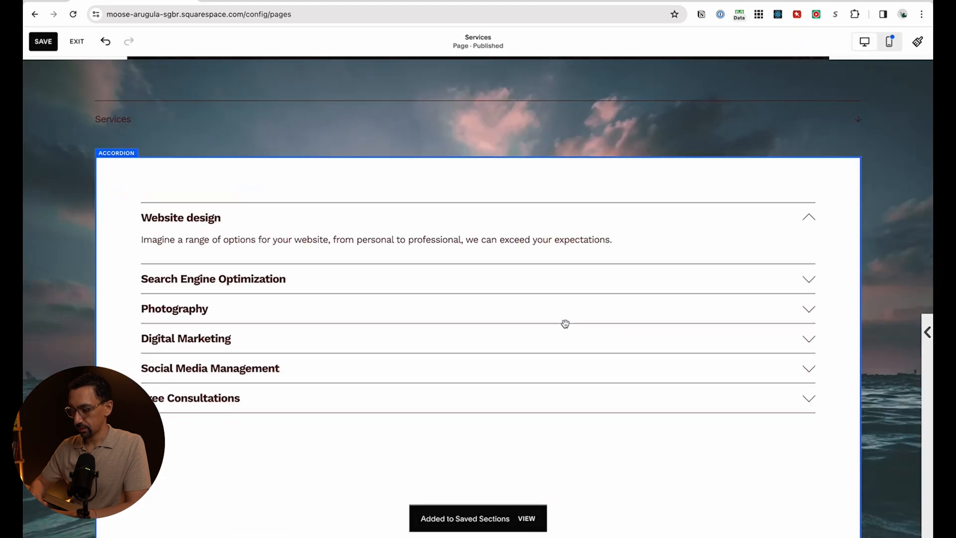
Delete the background image of the services accordion section
left_click(874, 81)
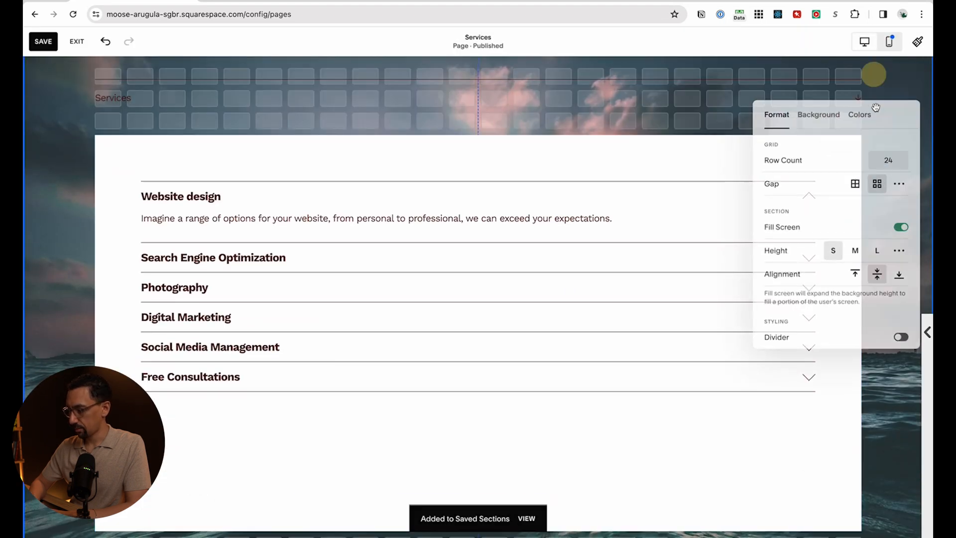
left_click(861, 112)
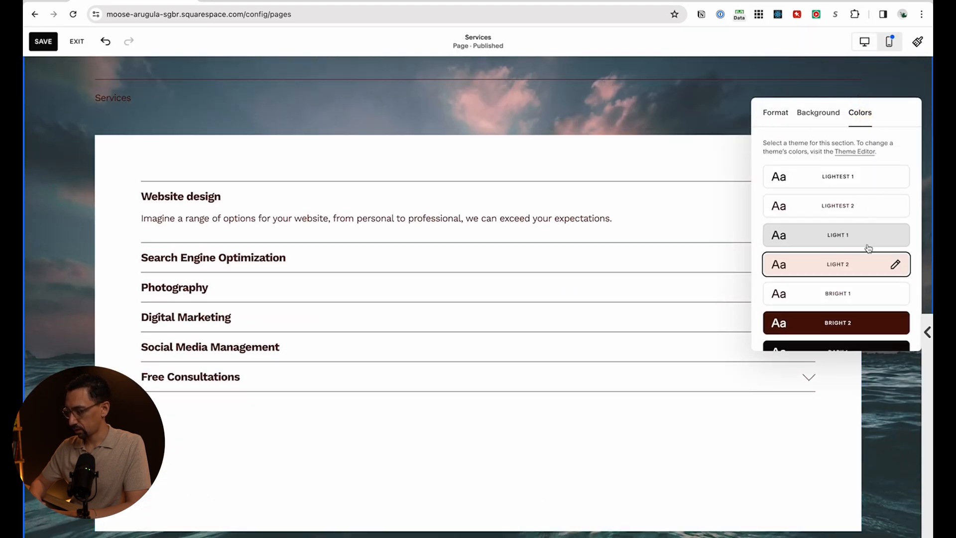
left_click(818, 113)
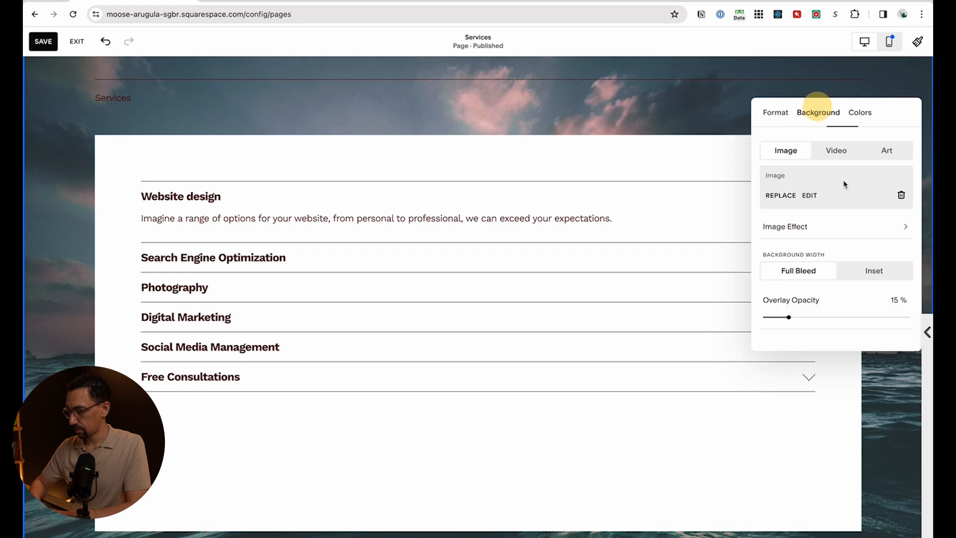
left_click(899, 262)
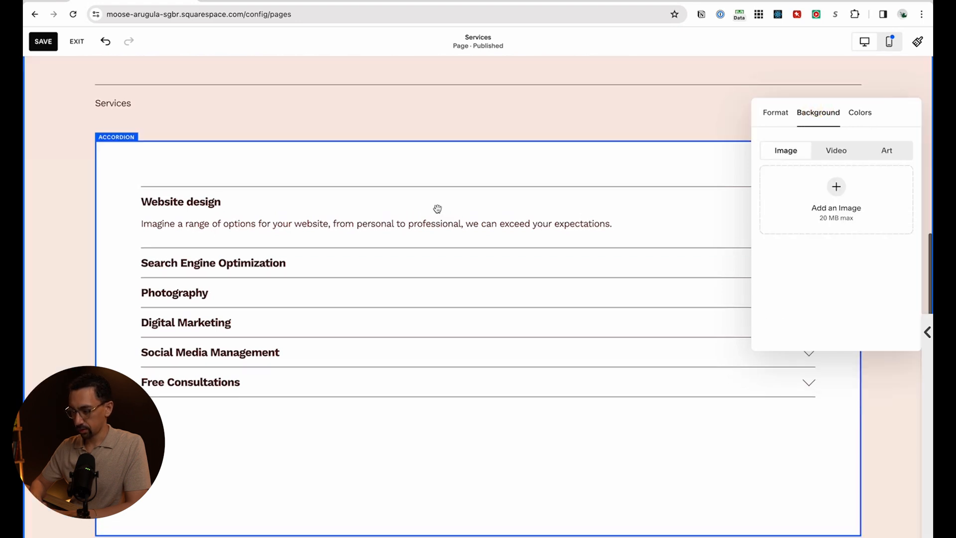
Turn off the background in the accordion block's design settings
left_click(438, 204)
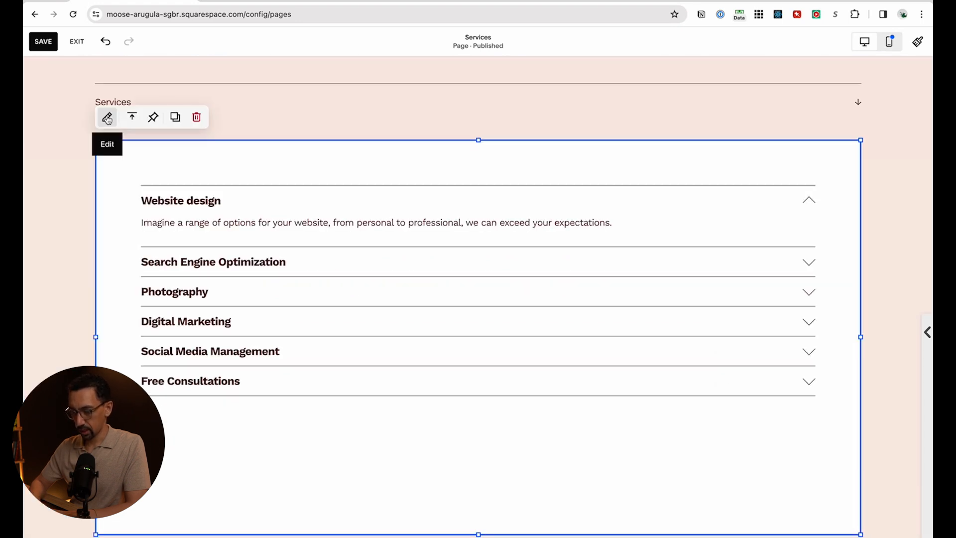
left_click(107, 118)
left_click(813, 200)
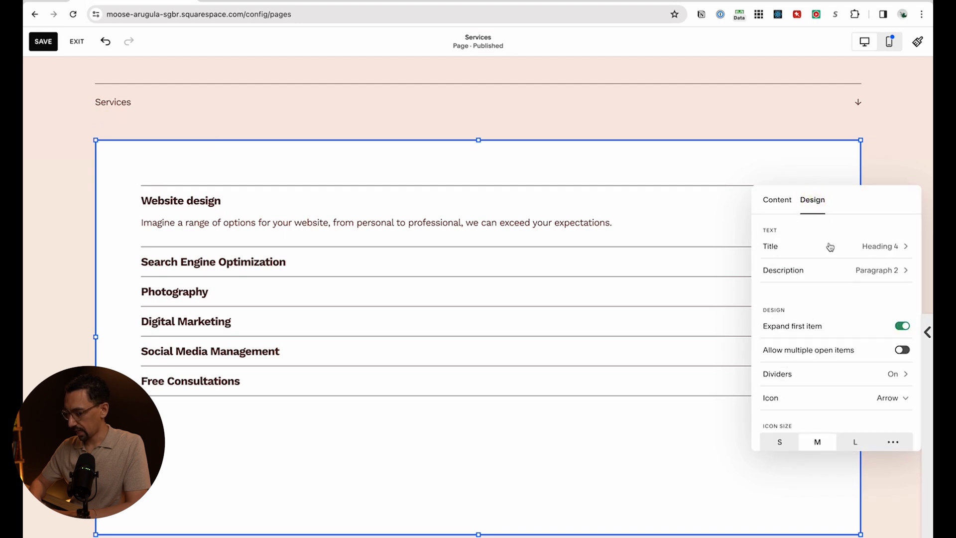
scroll(837, 344, "down", 3)
scroll(864, 332, "down", 10)
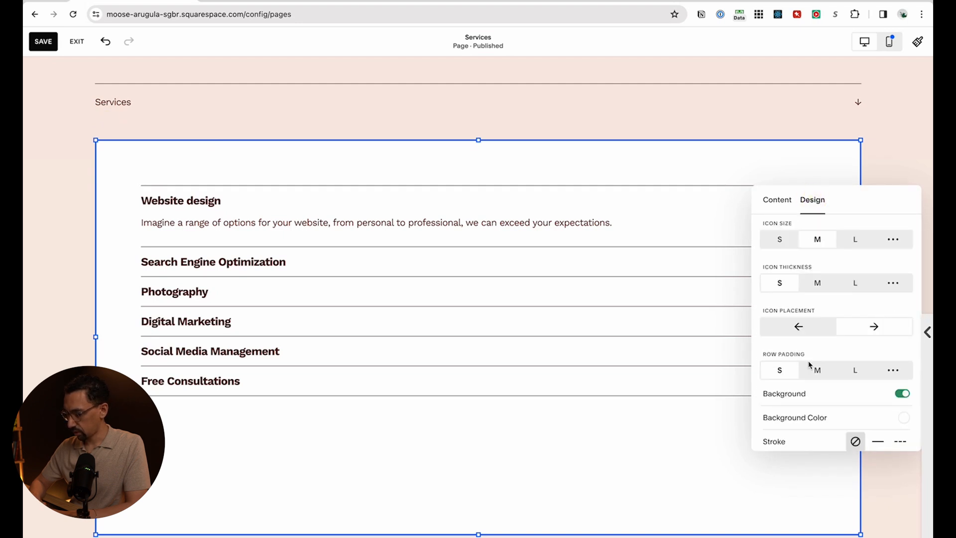
left_click(899, 248)
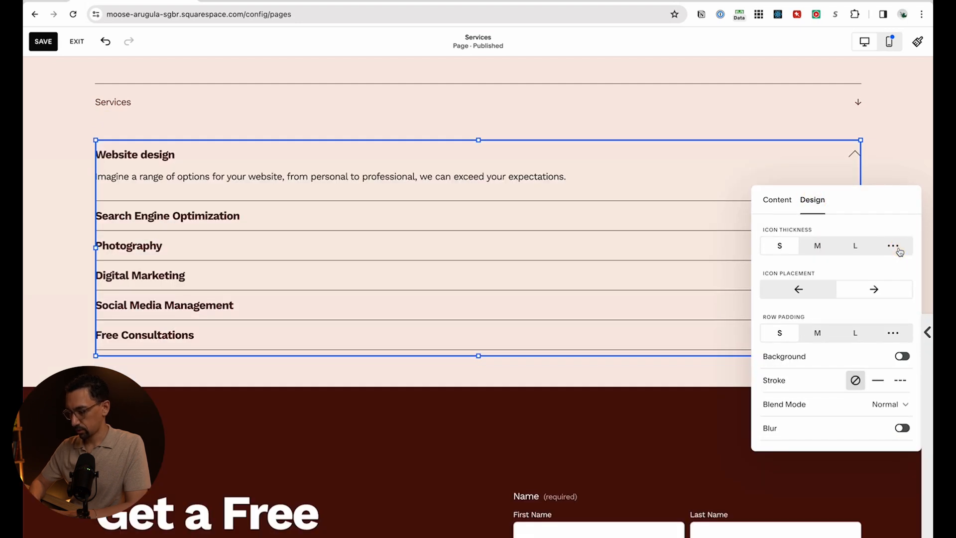
key("Escape")
Try narrowing the accordion block to the left half of the section, and undo the resize
left_click(828, 231)
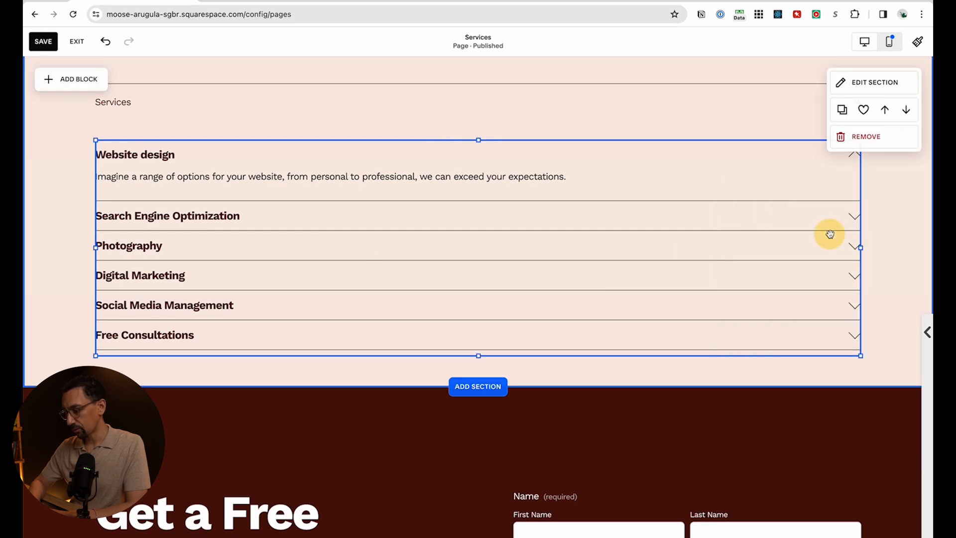
left_click_drag(857, 247, 473, 252)
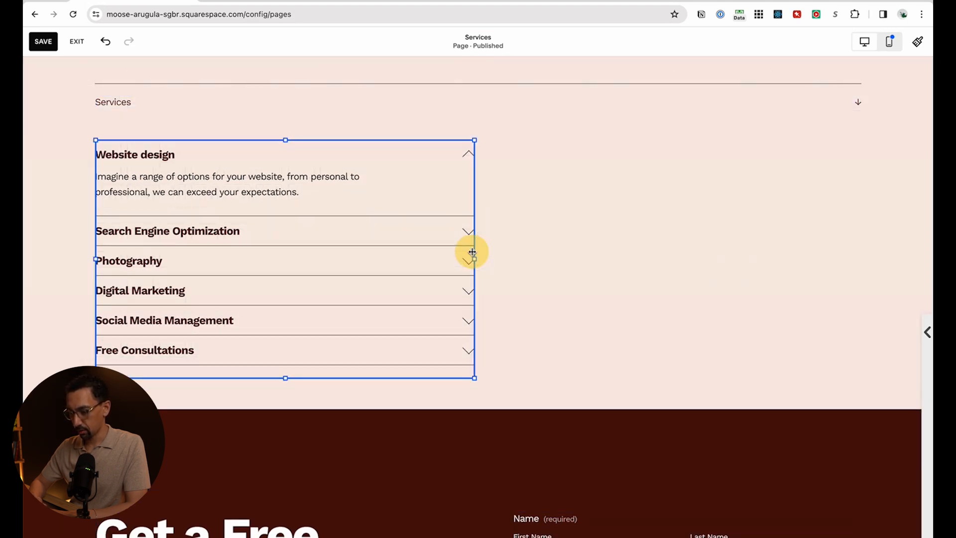
left_click(531, 286)
key("super+z")
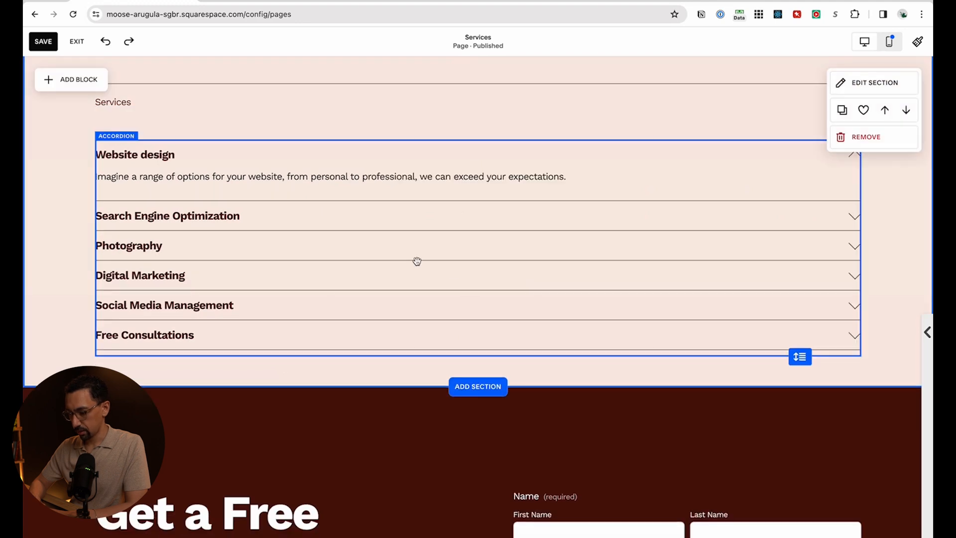
Paste the copied heading beneath the small "Services" label above the accordion and align it left
left_click(416, 260)
scroll(287, 242, "up", 1)
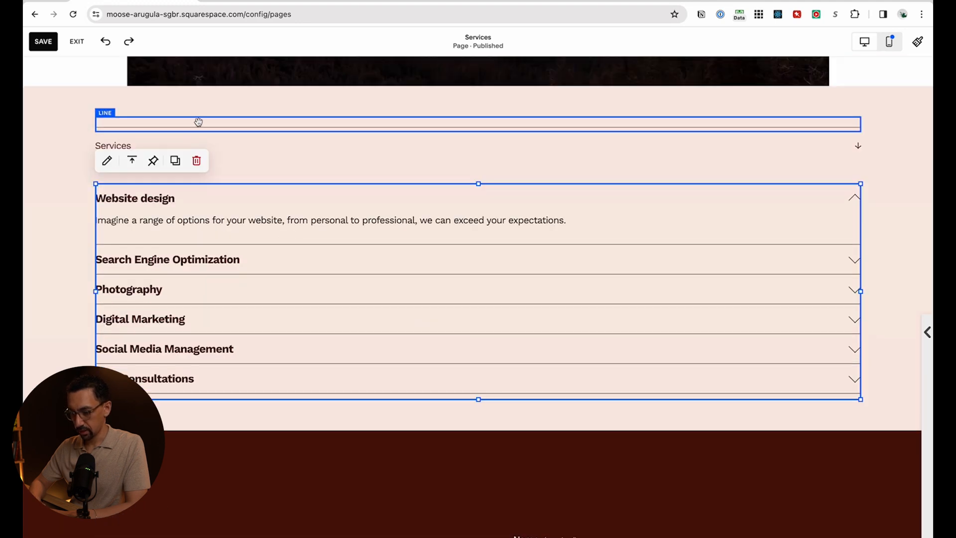
left_click(224, 146)
left_click(228, 147)
key("super+v")
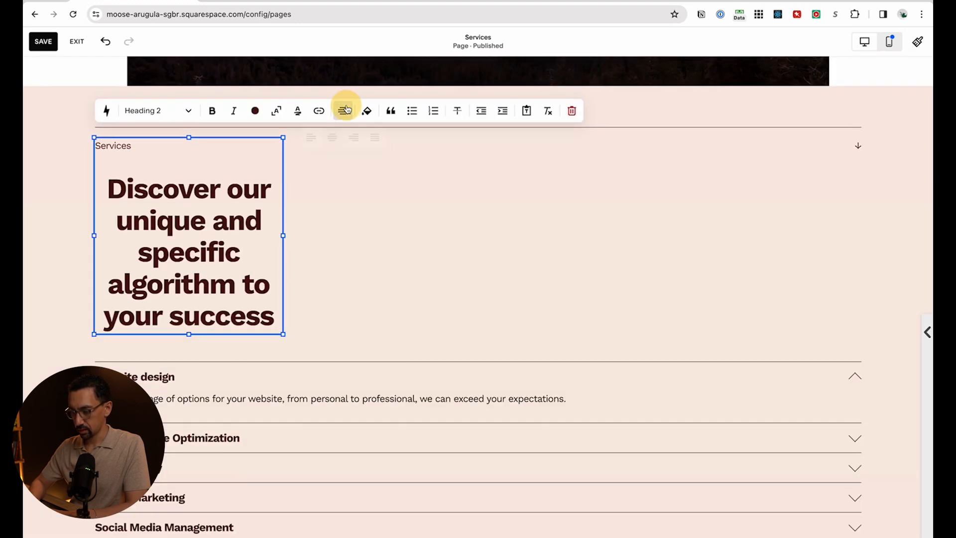
left_click(342, 110)
left_click(310, 136)
left_click(417, 279)
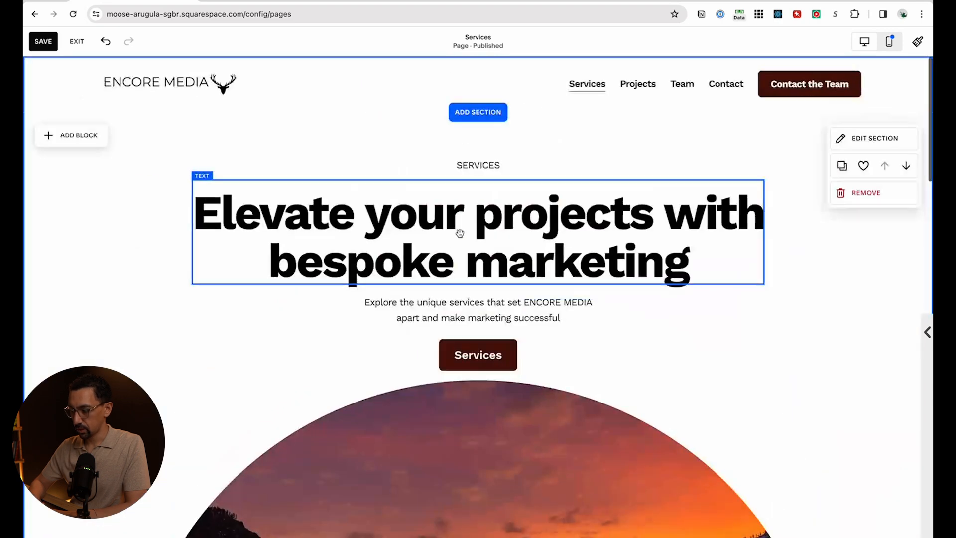
Widen the label and heading text block to nearly half the section and shorten the heading to "Discover our specific algorithm to your success"
left_click(460, 237)
left_click(501, 223)
scroll(492, 288, "down", 15)
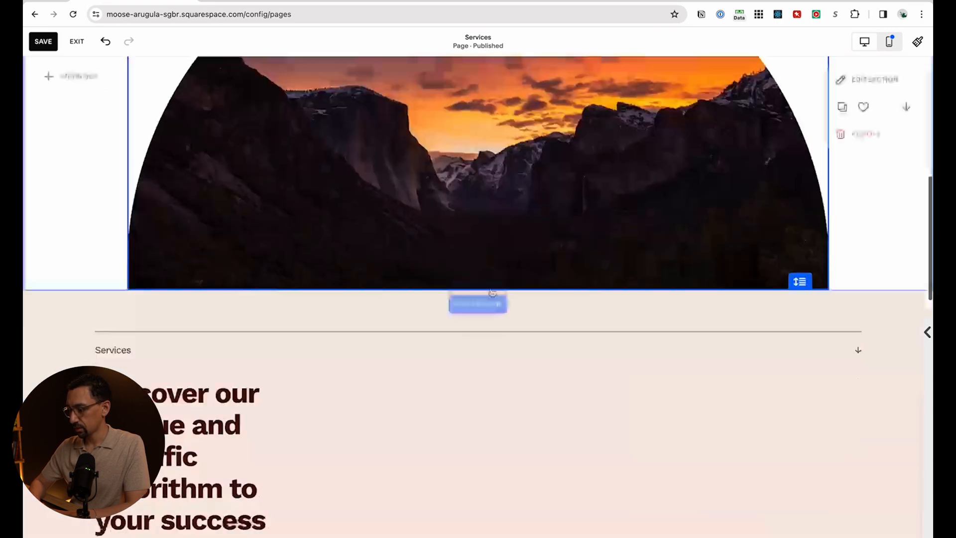
left_click(274, 271)
left_click_drag(277, 272, 436, 262)
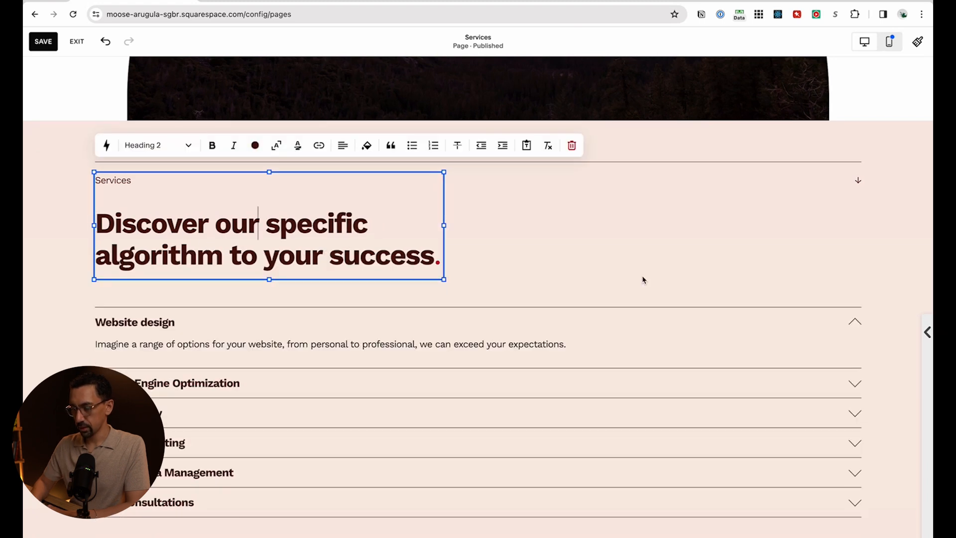
Change the small "Services" label above the accordion section's heading to "DETAILS"
left_click(643, 278)
double_click(120, 179)
left_click(522, 230)
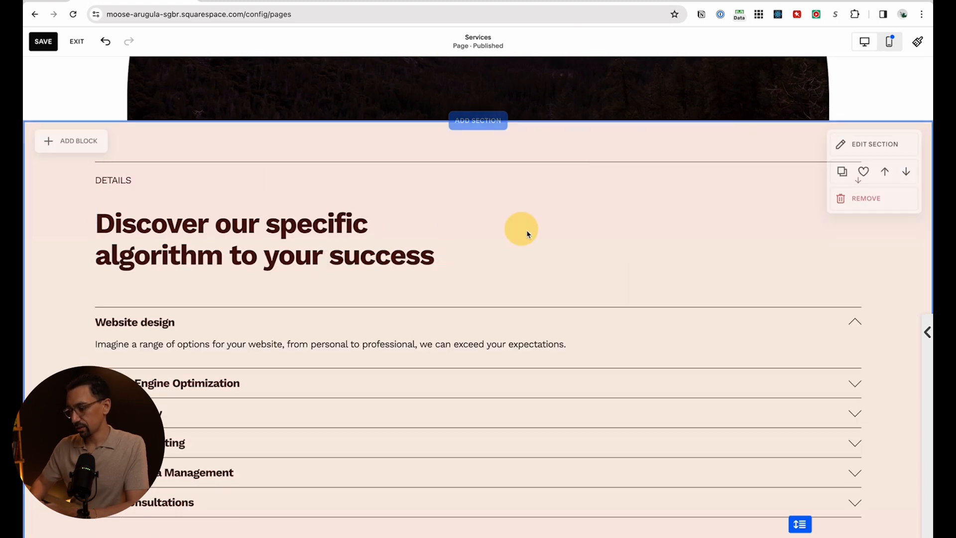
Move the small down arrow in the accordion section down to line up with the heading's last line
left_click(897, 238)
scroll(822, 219, "down", 3)
scroll(810, 218, "up", 1)
scroll(809, 218, "up", 2)
left_click_drag(856, 183, 858, 271)
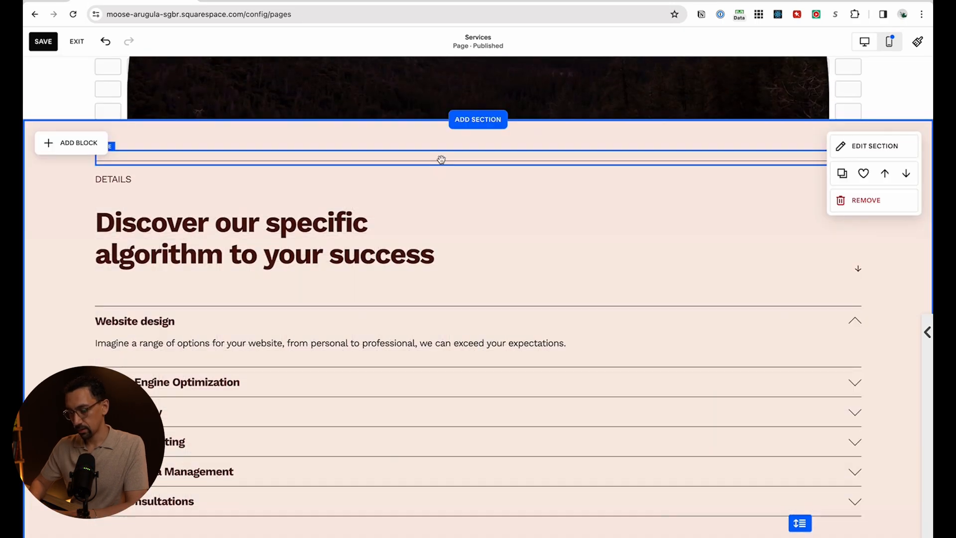
Move the "Get a Free Consultation" heading and the contact form up two rows together and shorten their section to fit
scroll(445, 169, "down", 2)
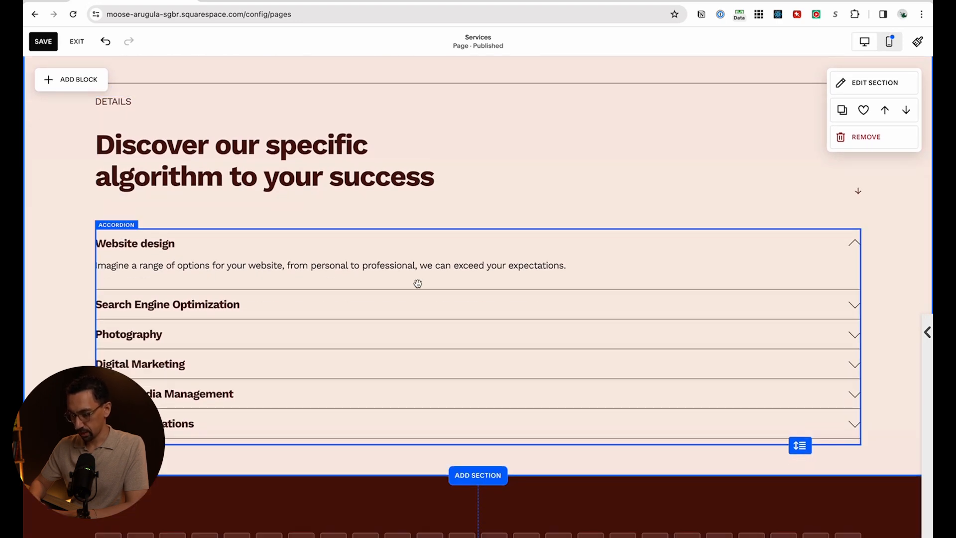
scroll(417, 281, "down", 5)
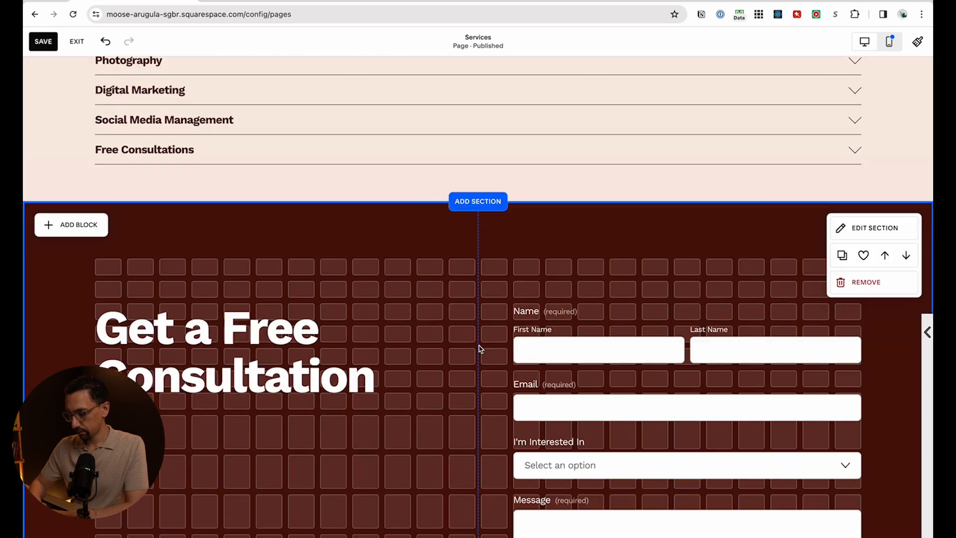
scroll(480, 349, "down", 1)
left_click(574, 326)
left_click(197, 286, "shift")
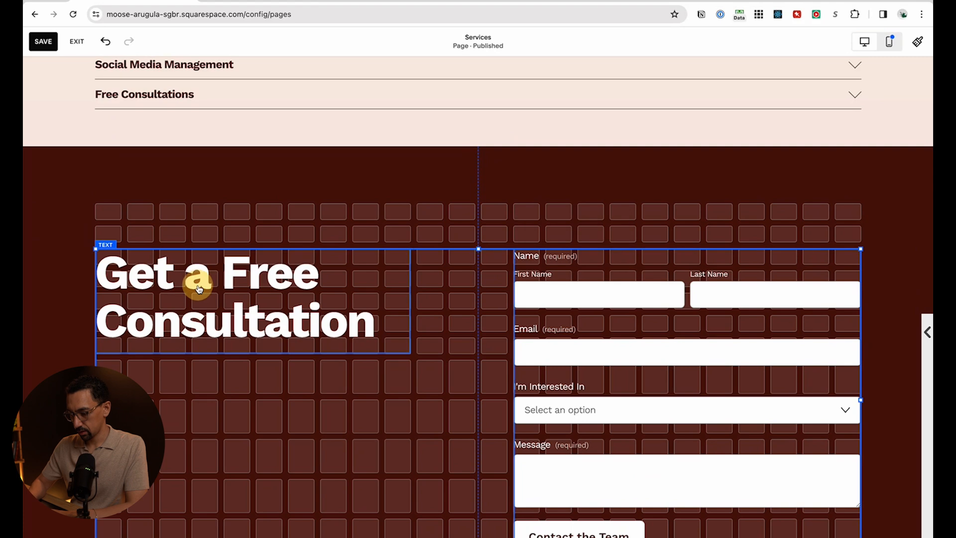
key("Up")
key("Up")
scroll(304, 403, "down", 3)
left_click_drag(772, 397, 773, 344)
Change the "Get a Free Consultation" heading's text style to Heading 2
scroll(416, 243, "up", 2)
left_click(237, 195)
left_click(252, 197)
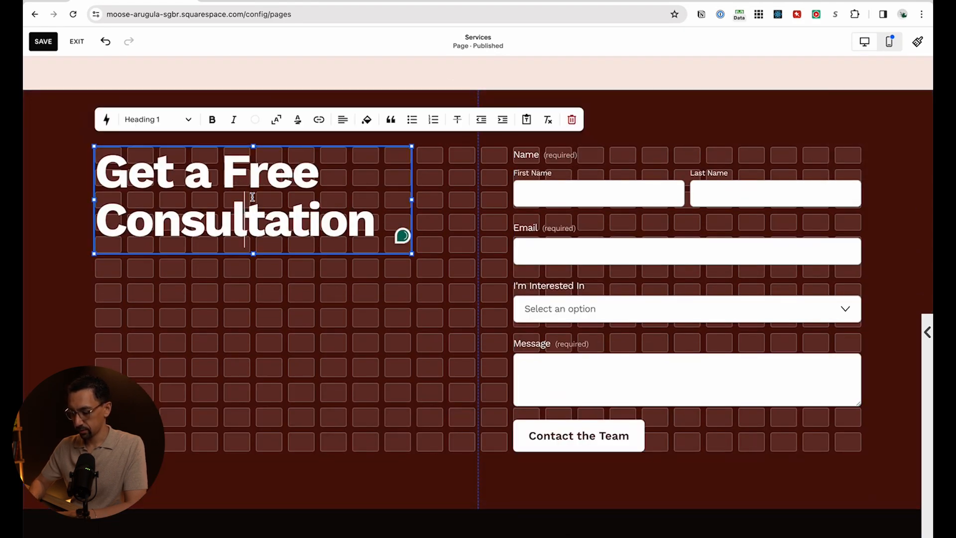
key("super+alt+3")
key("super+alt+2")
left_click(281, 297)
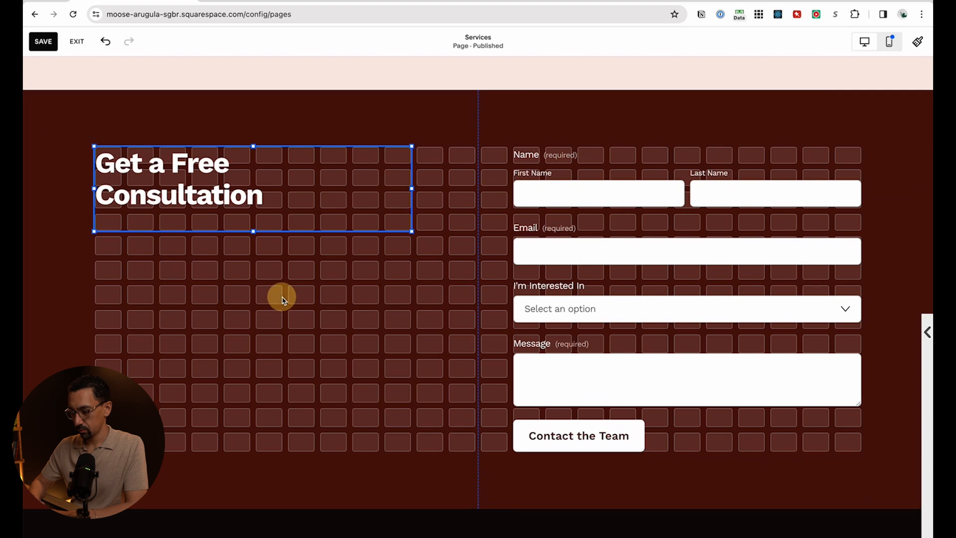
Review the Services page's accordion and consultation sections on desktop and save the changes
scroll(472, 392, "down", 3)
scroll(473, 391, "up", 10)
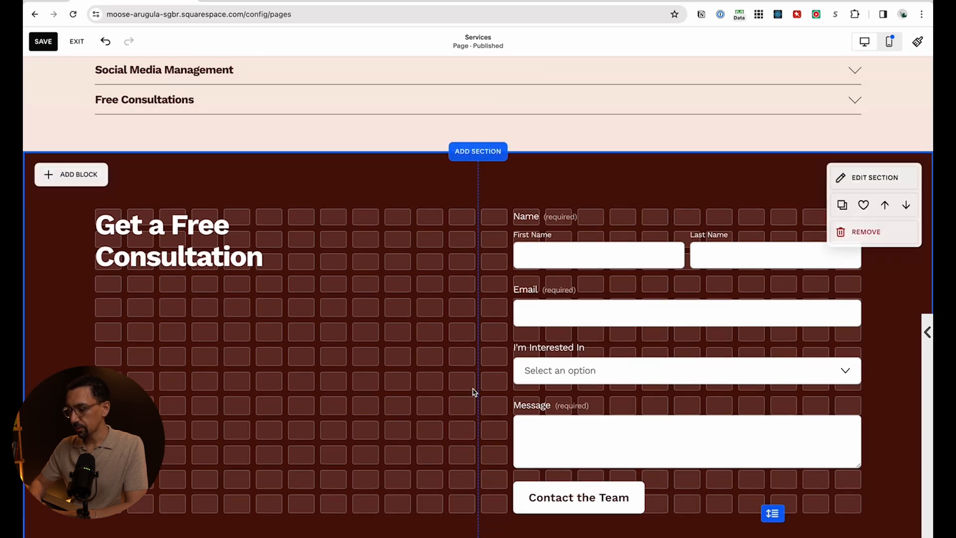
scroll(473, 389, "up", 2)
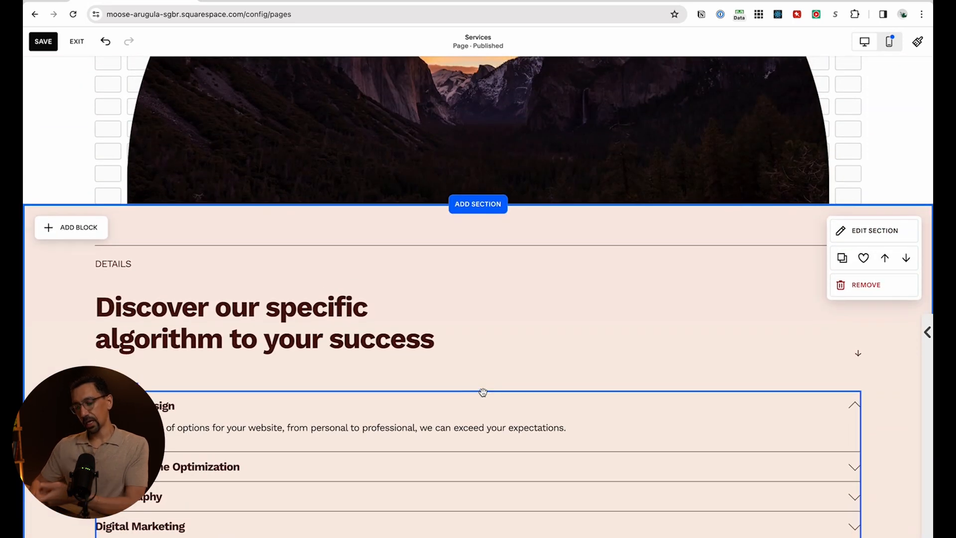
scroll(479, 391, "down", 3)
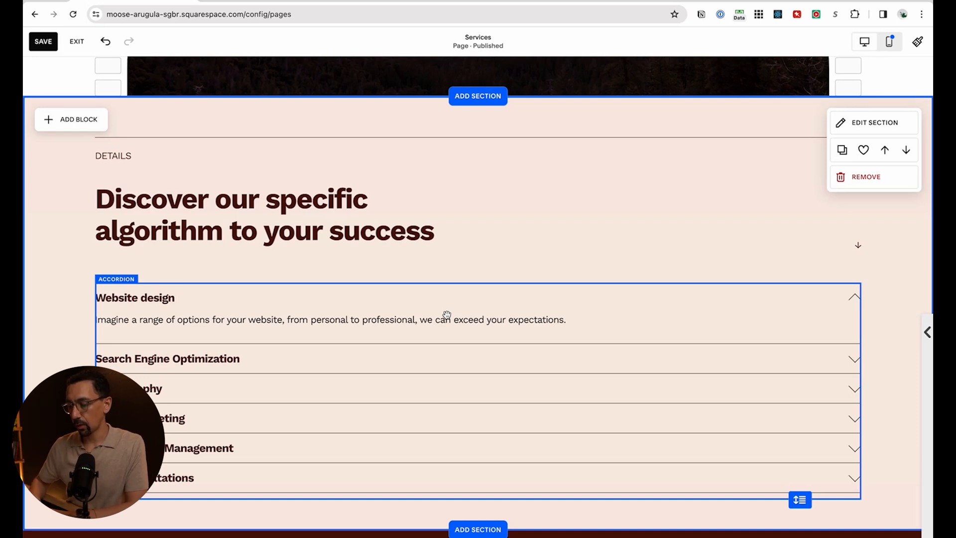
scroll(475, 340, "down", 2)
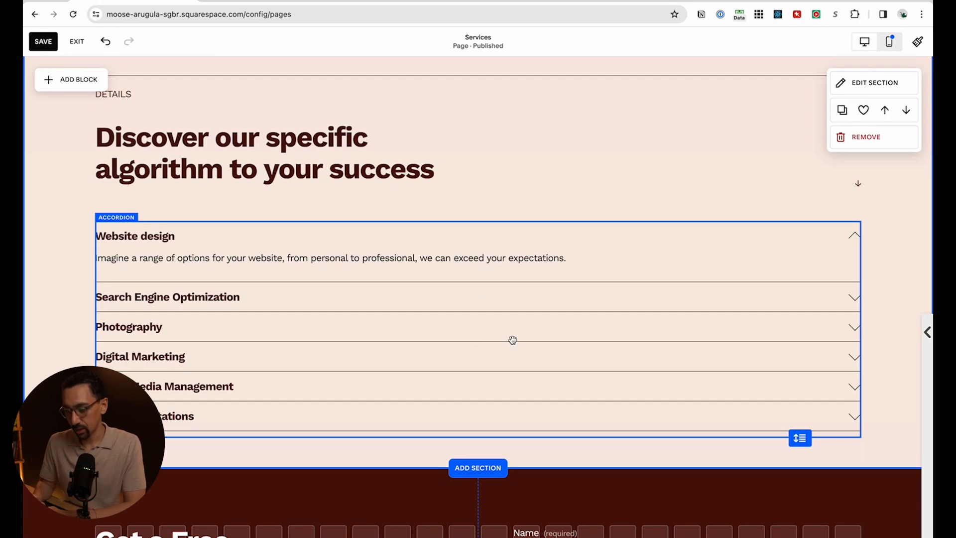
scroll(514, 341, "down", 5)
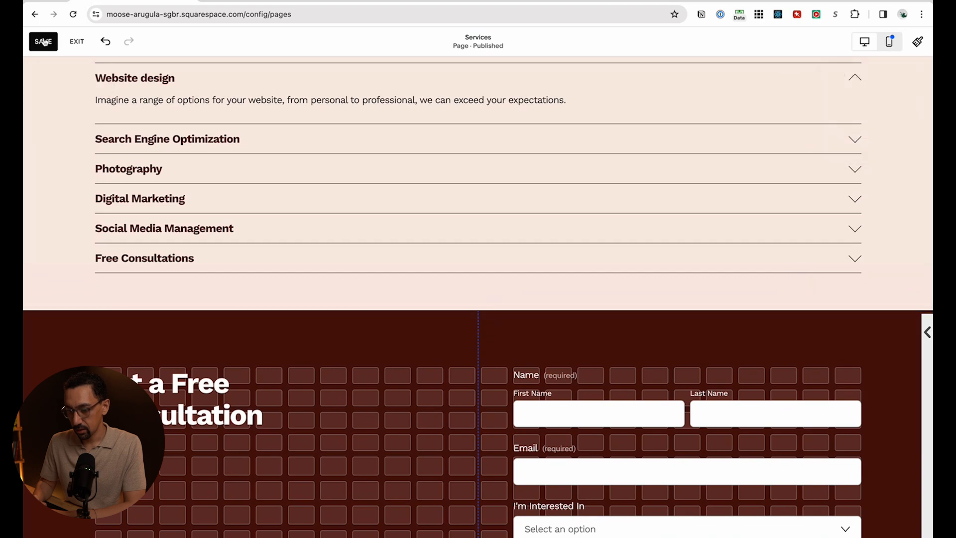
left_click(43, 42)
In the mobile layout, close the gaps in the hero section by moving the description, Services button and arched sunset image up
scroll(350, 246, "up", 15)
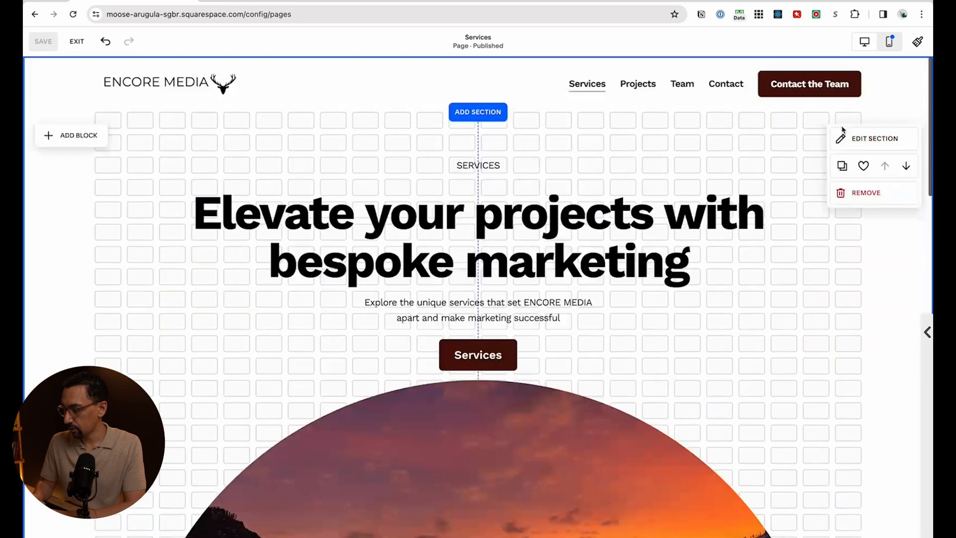
left_click(889, 41)
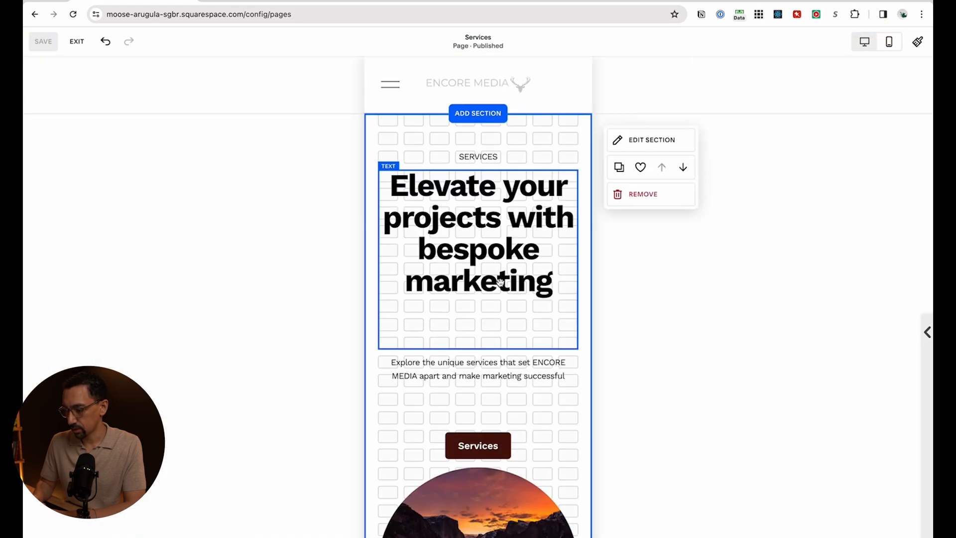
left_click(500, 283)
left_click(487, 391)
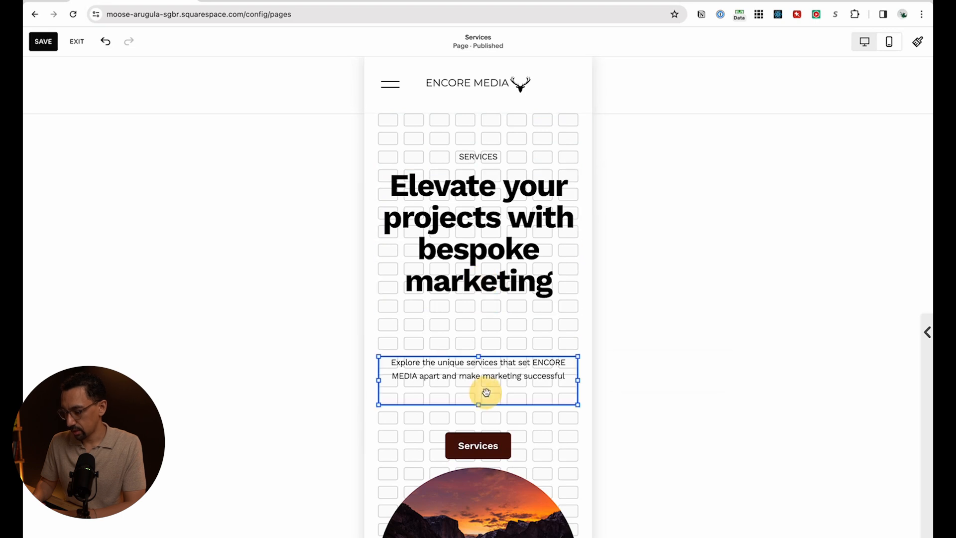
scroll(512, 431, "down", 4)
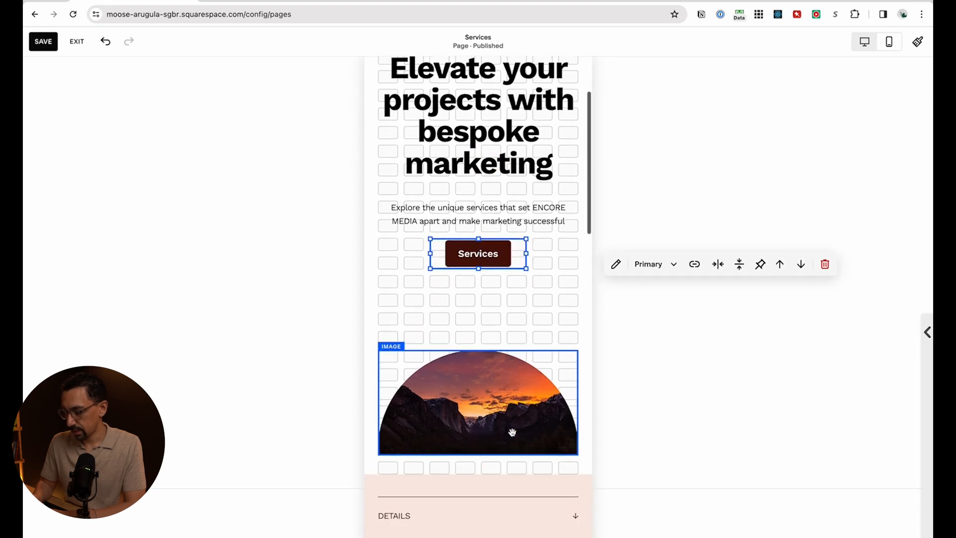
left_click_drag(498, 334, 497, 290)
left_click(557, 388)
left_click_drag(559, 406, 563, 298)
Widen the DETAILS label and heading text block to the full content width in the mobile layout
scroll(439, 356, "down", 5)
left_click(441, 168)
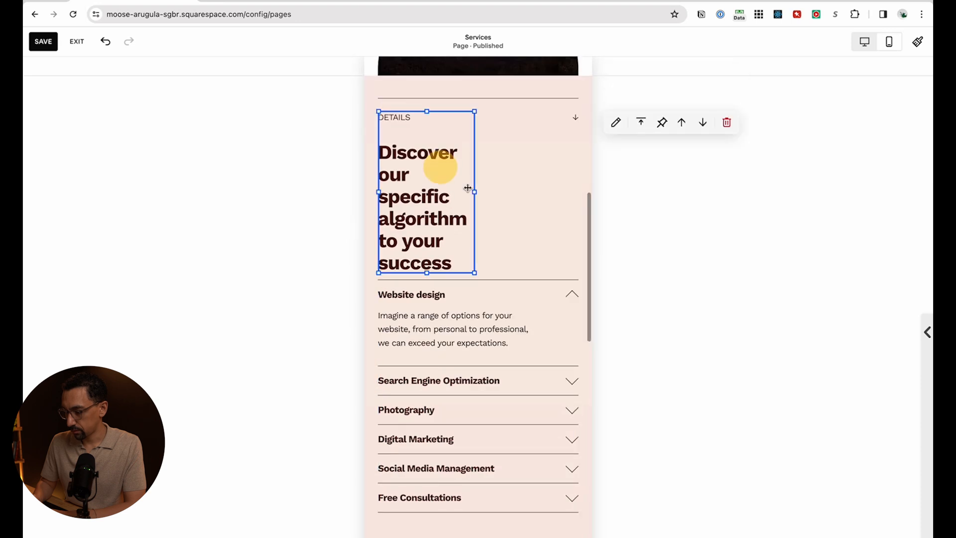
left_click_drag(476, 192, 559, 189)
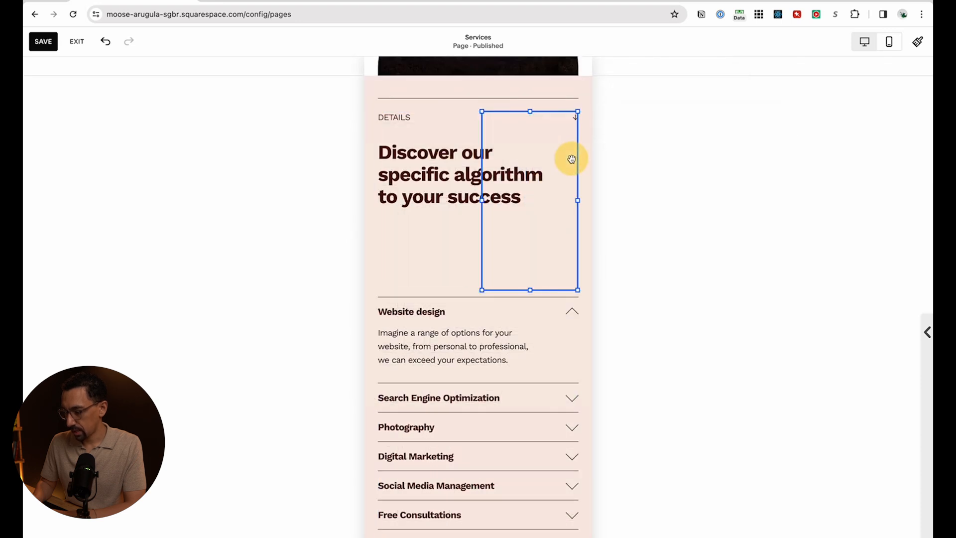
Shrink the mobile down arrow block to one column beside the heading's last lines and align its content to the bottom
left_click_drag(482, 289, 568, 122)
left_click(464, 278)
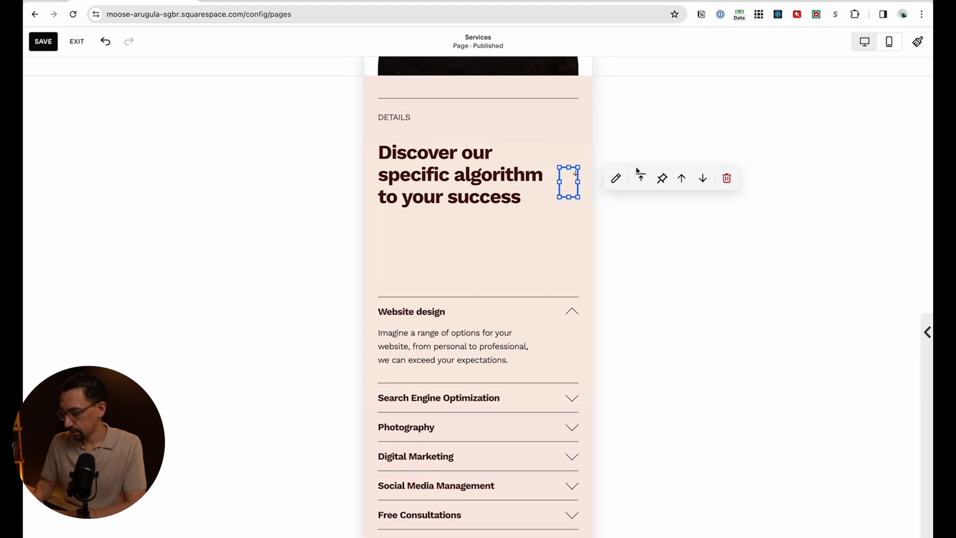
left_click(643, 178)
Move the mobile accordion up directly beneath the heading and trim the section's height, leaving moderate padding below the list
left_click(498, 260)
left_click_drag(497, 318, 493, 249)
scroll(499, 281, "down", 1)
scroll(523, 374, "down", 6)
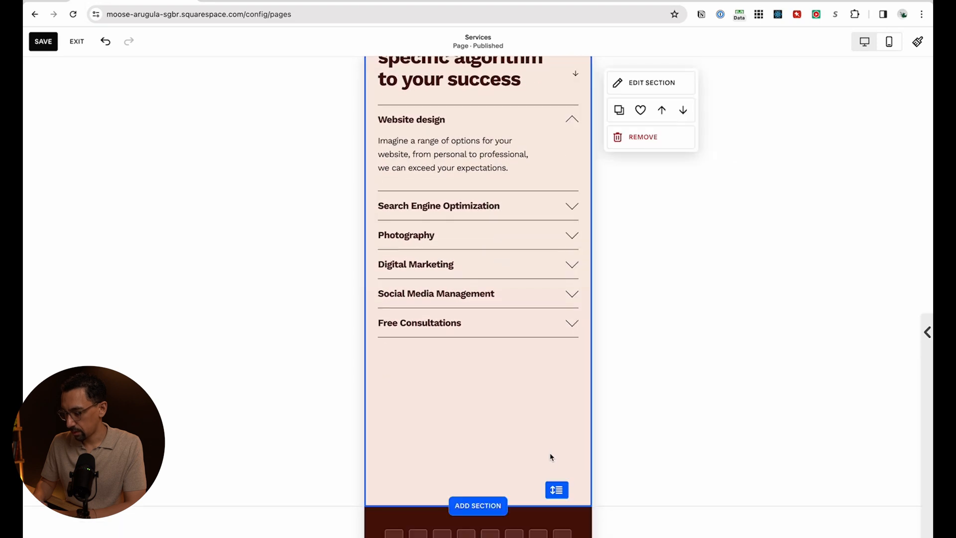
left_click(486, 183)
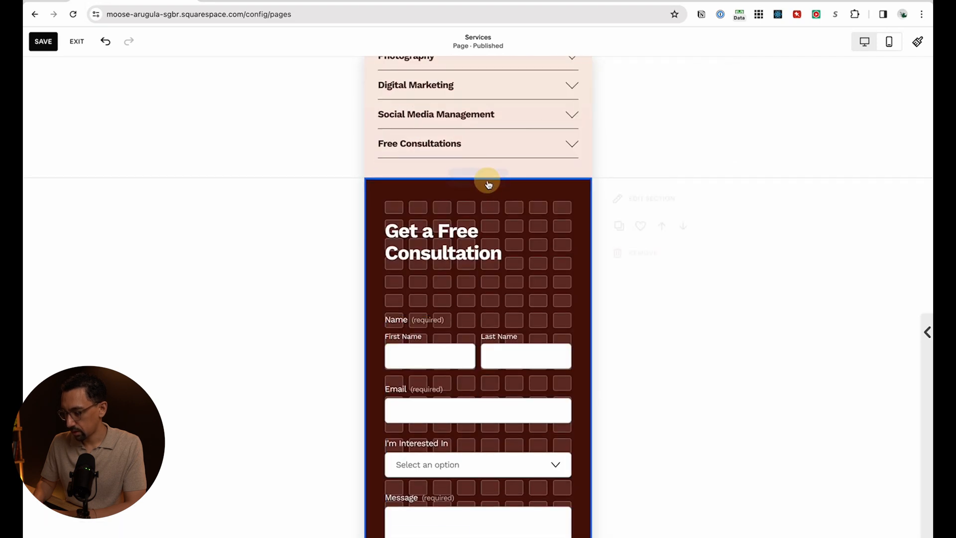
left_click_drag(555, 161, 559, 229)
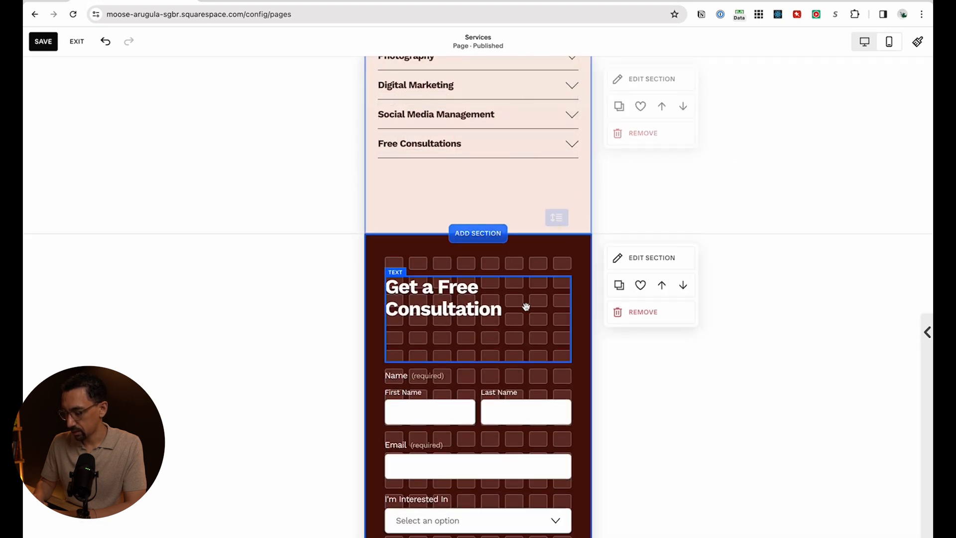
Shorten the mobile "Get a Free Consultation" heading block, move the contact form up beneath it and trim the section's empty rows
scroll(527, 305, "down", 4)
left_click(486, 168)
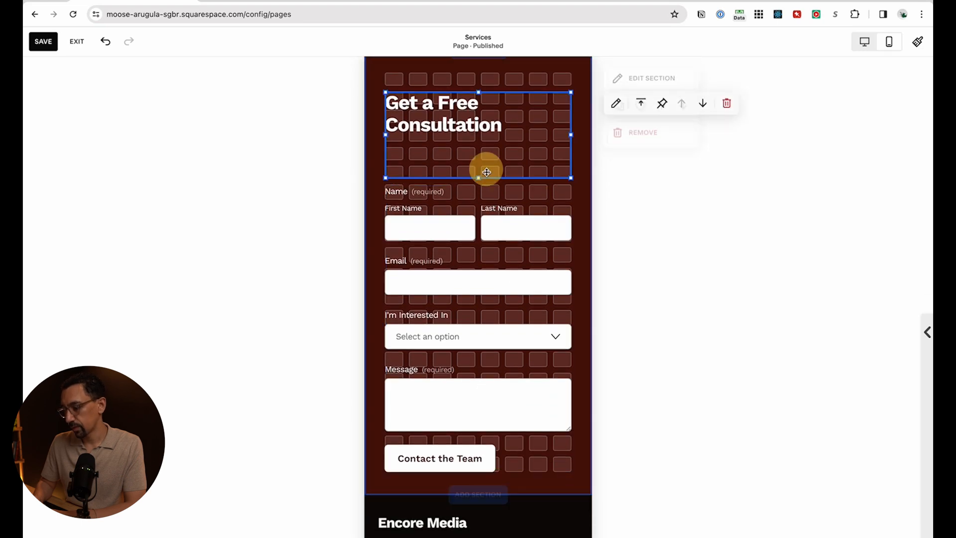
left_click_drag(479, 178, 478, 119)
left_click_drag(497, 202, 498, 146)
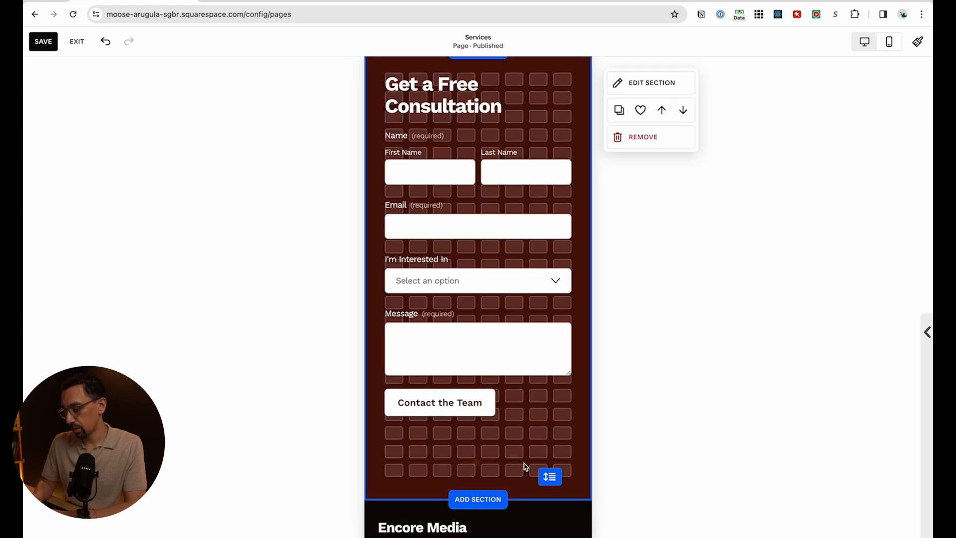
left_click(547, 479)
Leave the Services page editor with the mobile changes saved and switch the preview to desktop view
scroll(430, 201, "up", 20)
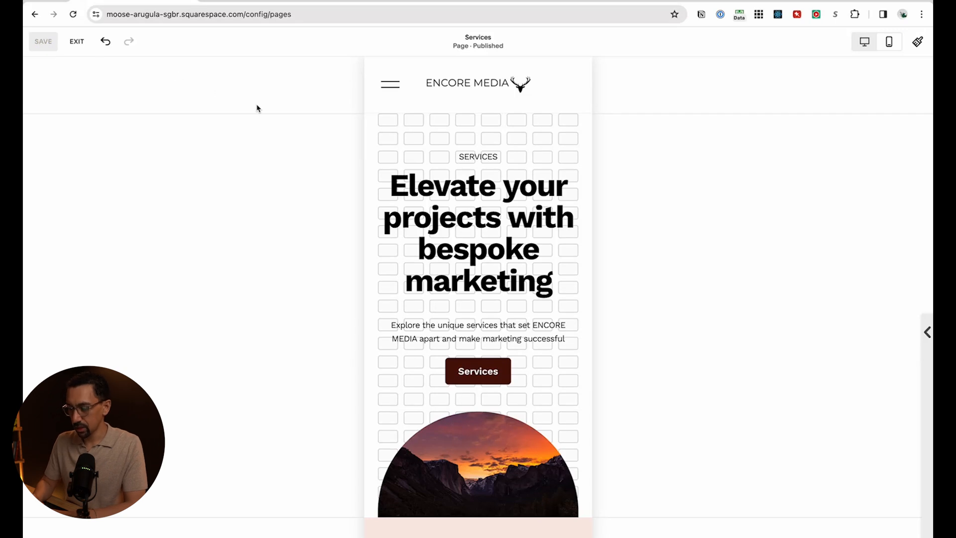
left_click(76, 41)
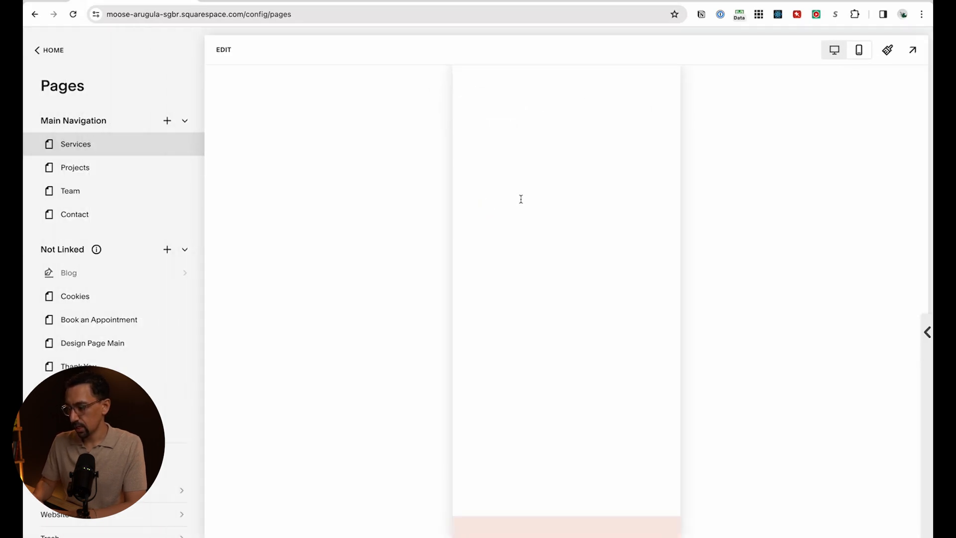
left_click(832, 50)
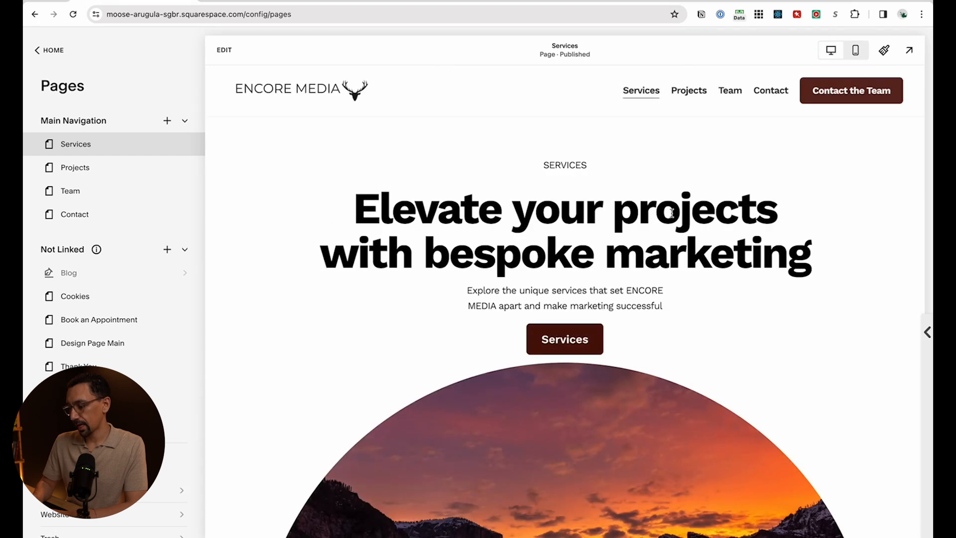
Look through the Home, Projects and Team pages in the desktop preview
left_click(288, 94)
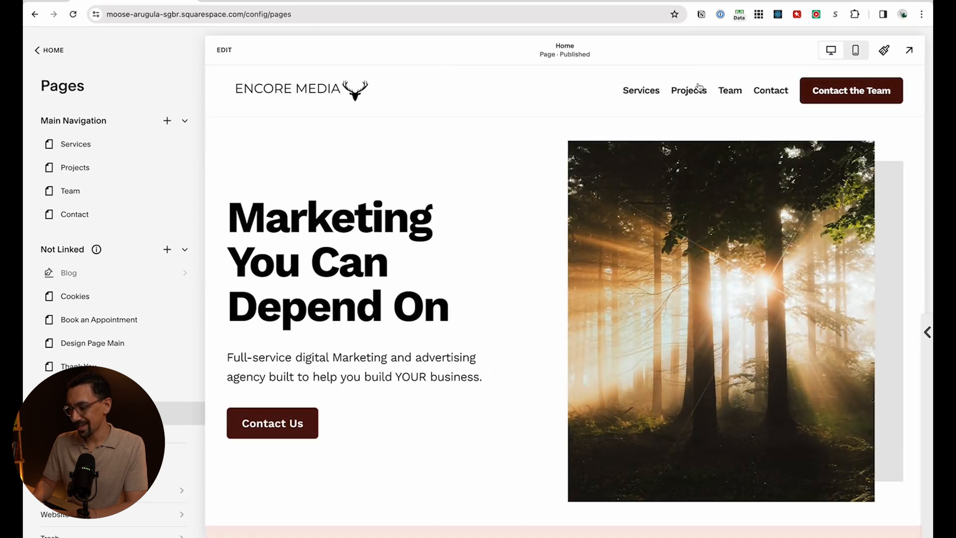
left_click(691, 91)
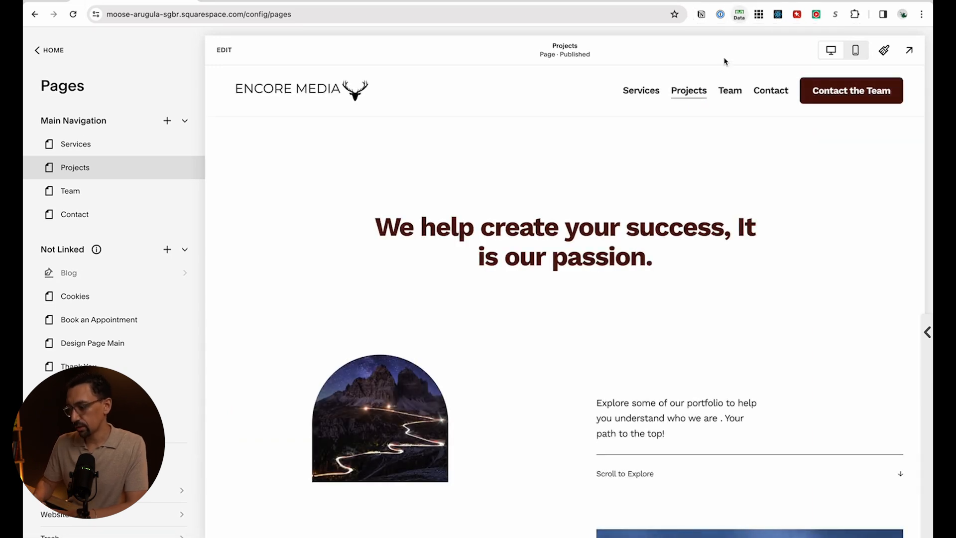
left_click(727, 92)
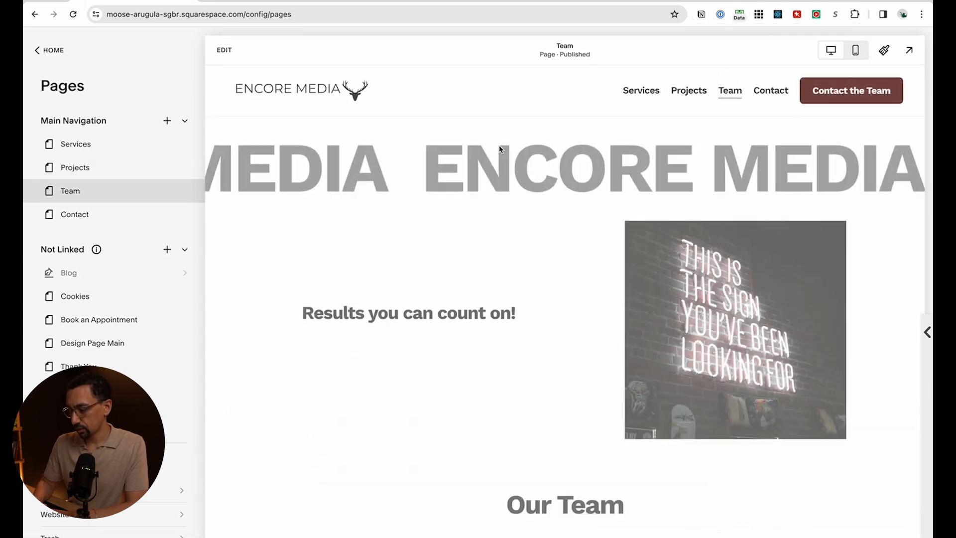
Open the Contact page and move it from Main Navigation to Not Linked, between Cookies and Book an Appointment
left_click(772, 90)
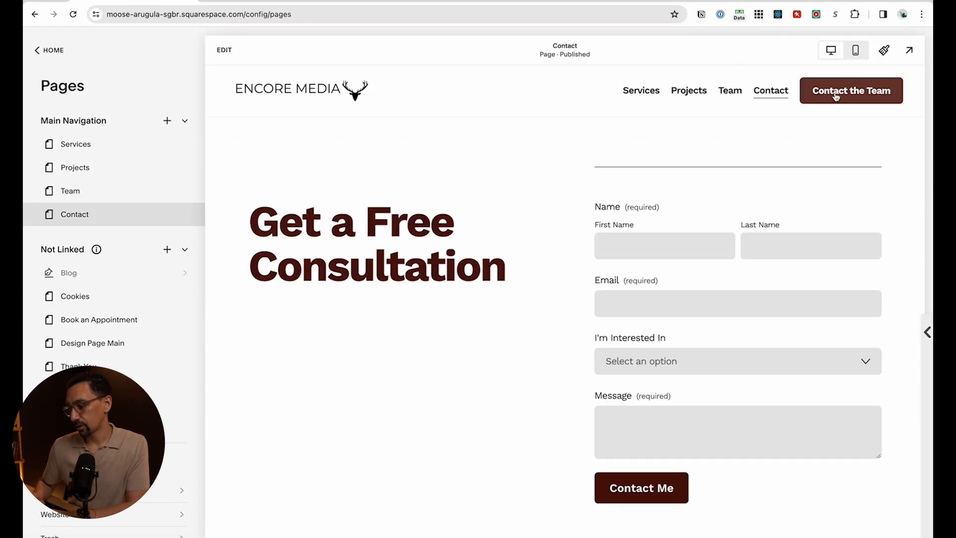
left_click_drag(80, 214, 82, 296)
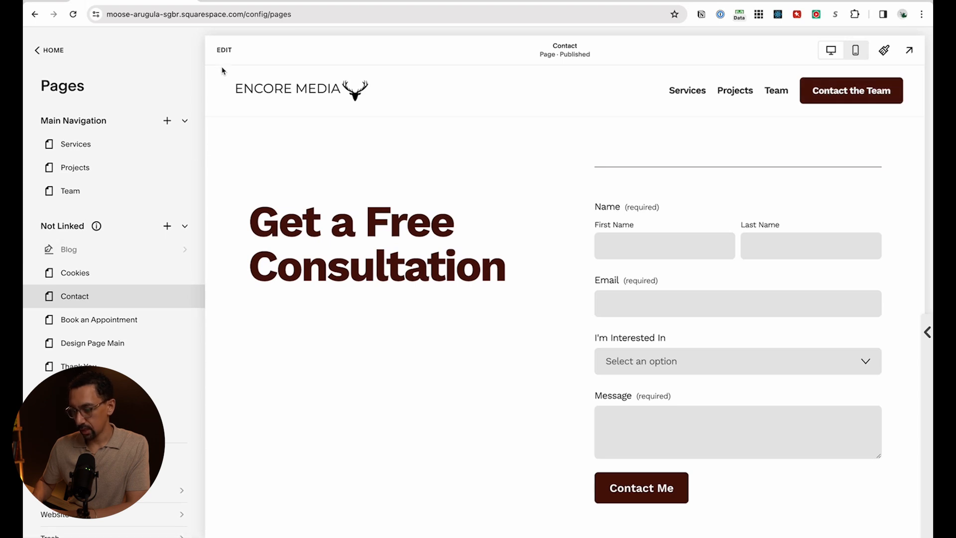
Change the site header button's text to "Book A Consultation", save the header and leave the editor
left_click(224, 51)
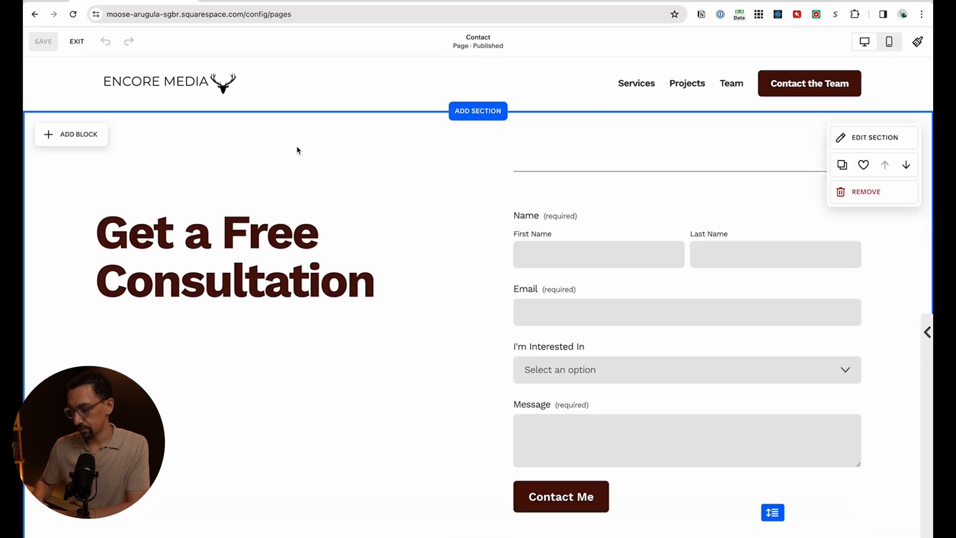
left_click(493, 83)
left_click(798, 84)
type("Book A Consultation")
left_click(34, 39)
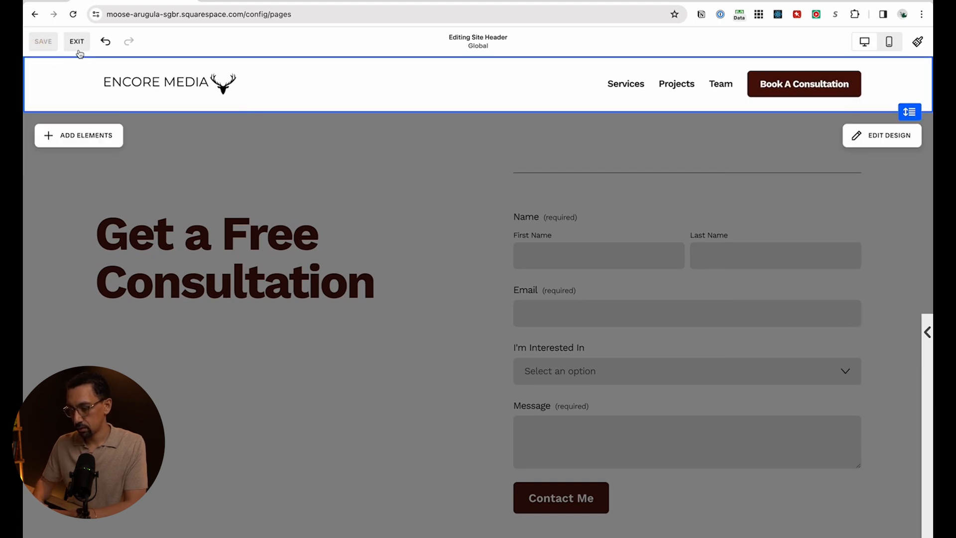
left_click(77, 42)
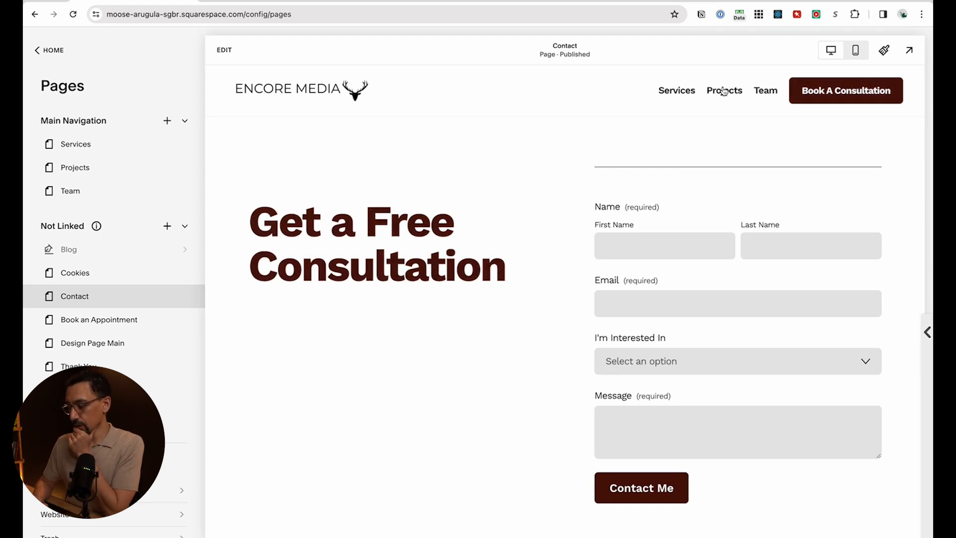
Add the Services page's "Elevate your projects with bespoke marketing" hero section to the saved sections and leave the editor
left_click(670, 93)
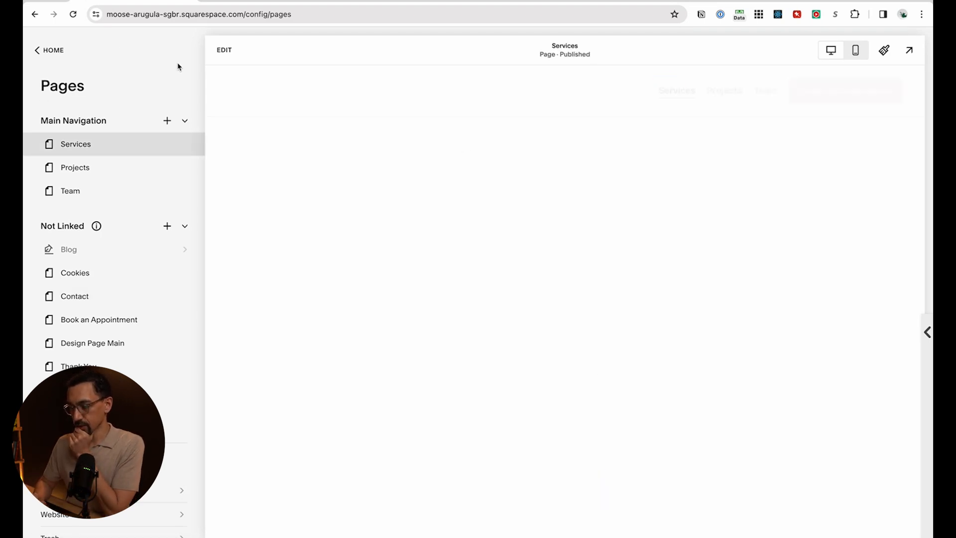
left_click(219, 51)
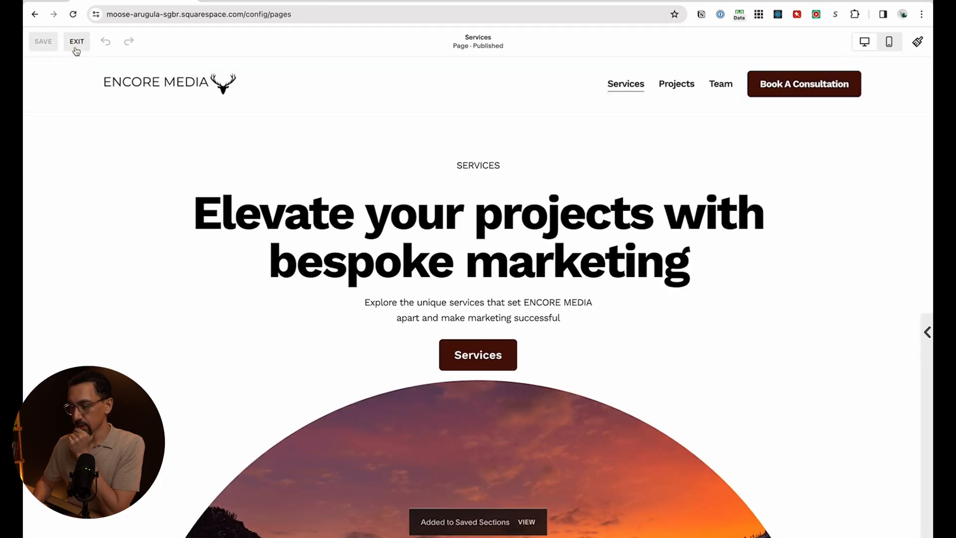
left_click(77, 42)
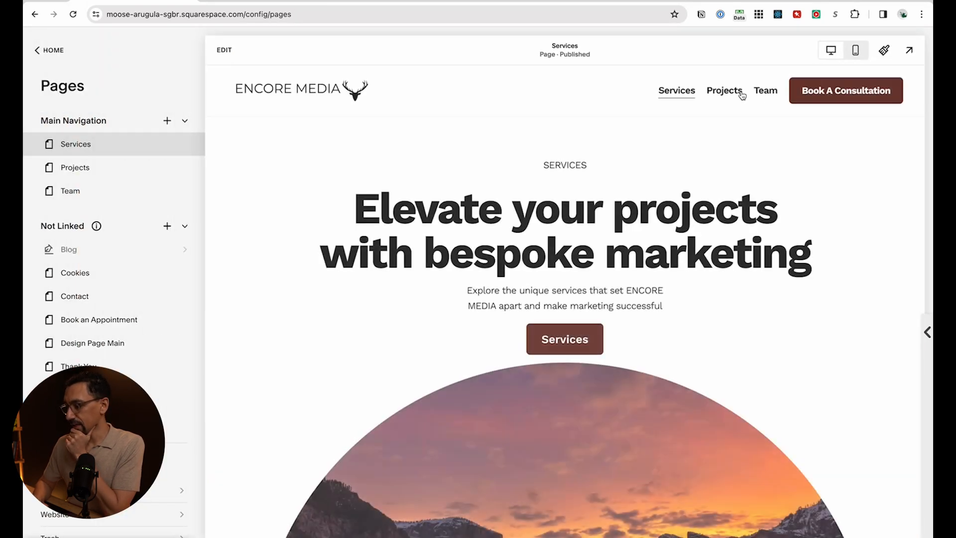
left_click(732, 95)
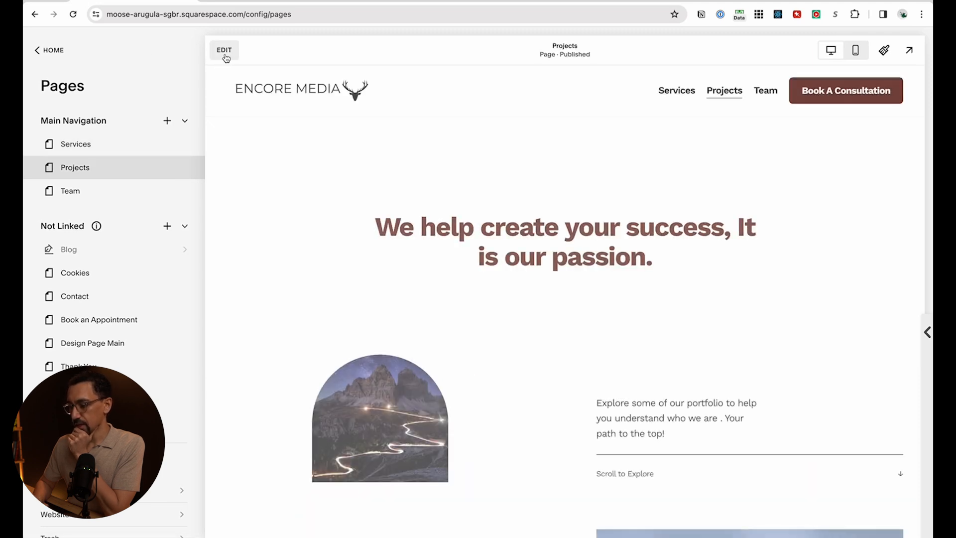
left_click(226, 50)
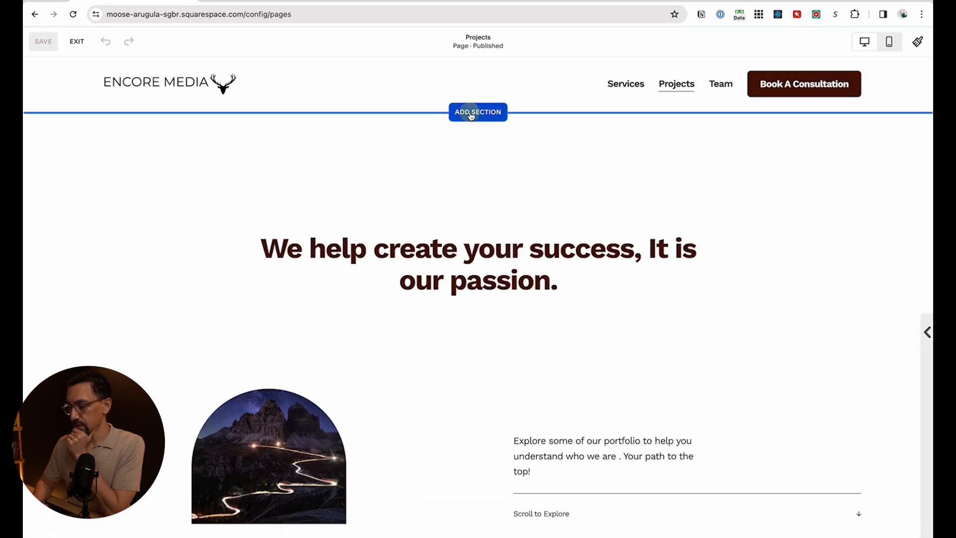
left_click(469, 113)
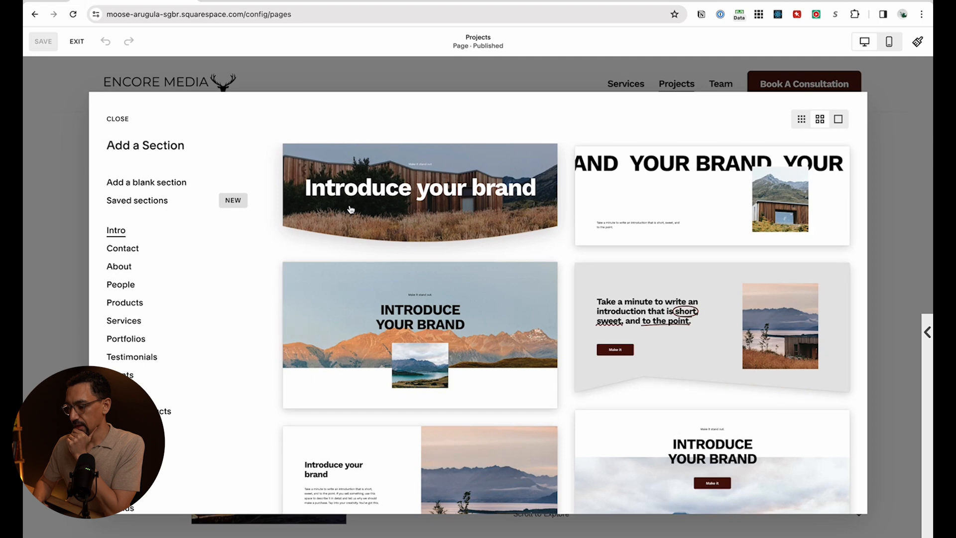
left_click(81, 209)
left_click(163, 85)
left_click(77, 40)
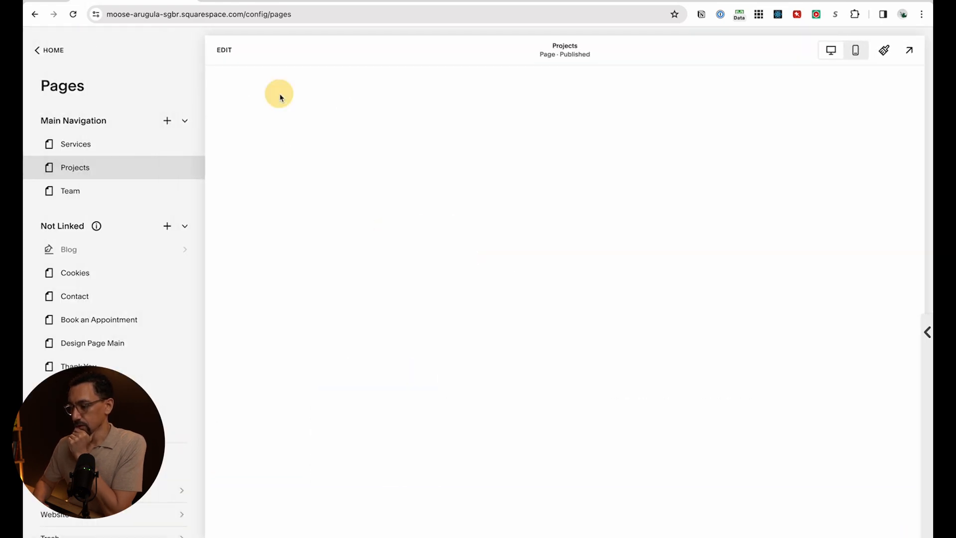
Add the Home page's "Marketing You Can Depend On" hero section to the saved sections and leave the editor
left_click(277, 92)
left_click(218, 54)
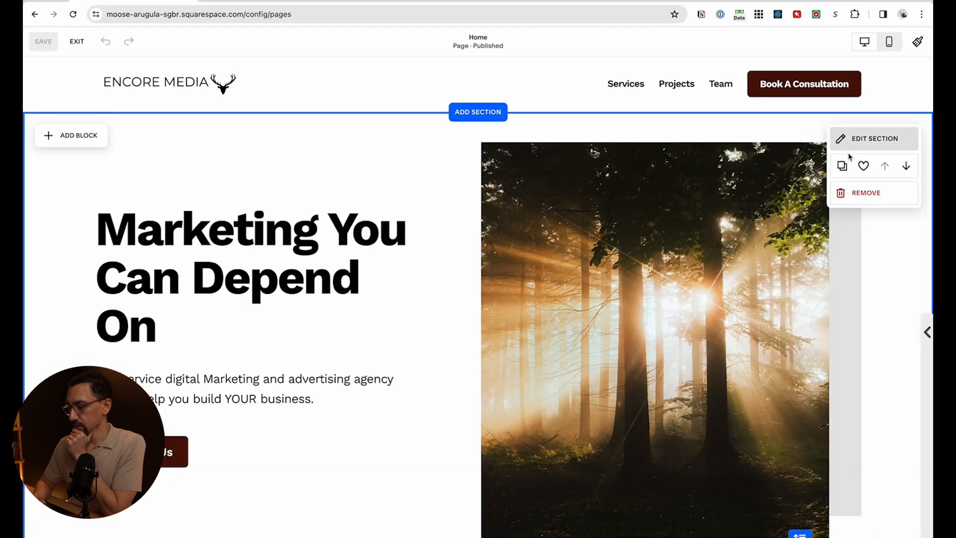
left_click(863, 166)
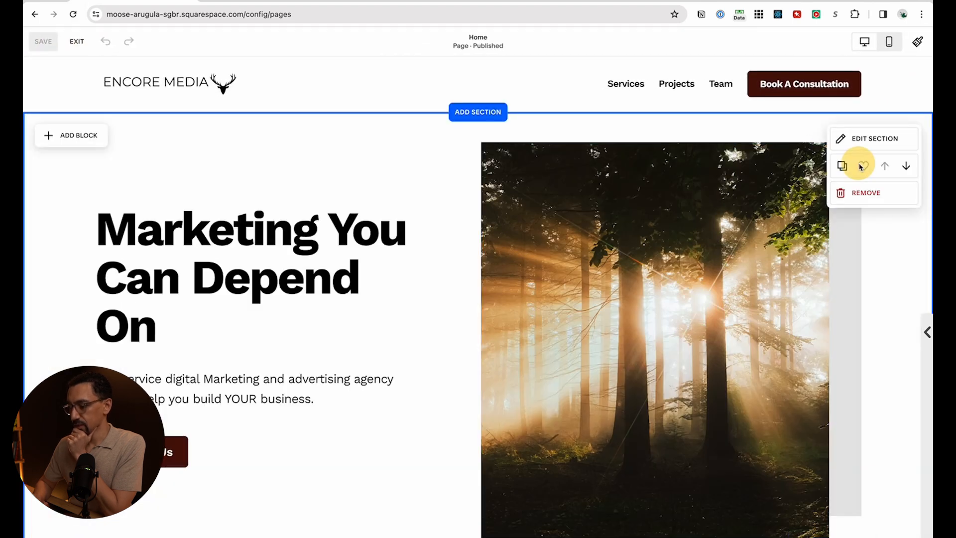
left_click(77, 41)
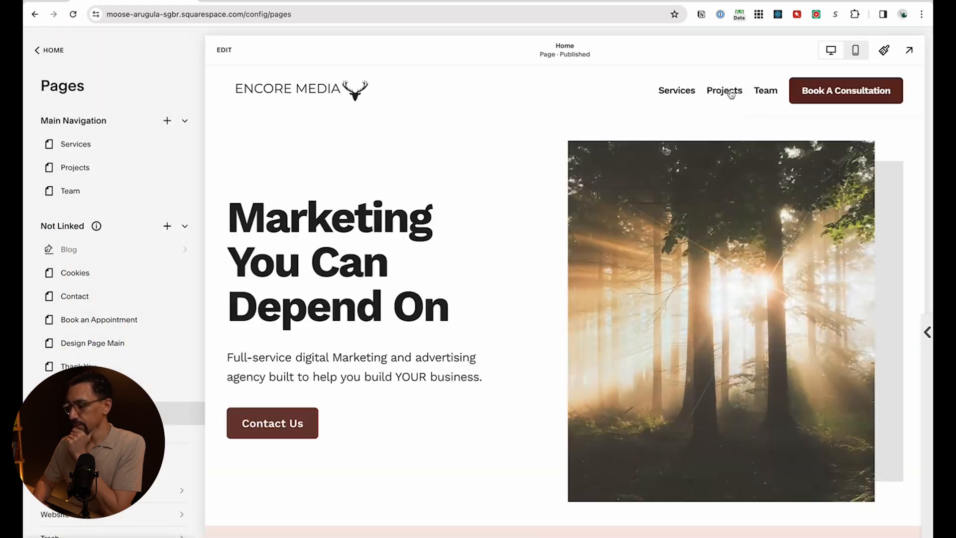
Edit the Projects page and insert the saved "Marketing You Can Depend On" section above its first section
left_click(725, 90)
left_click(220, 56)
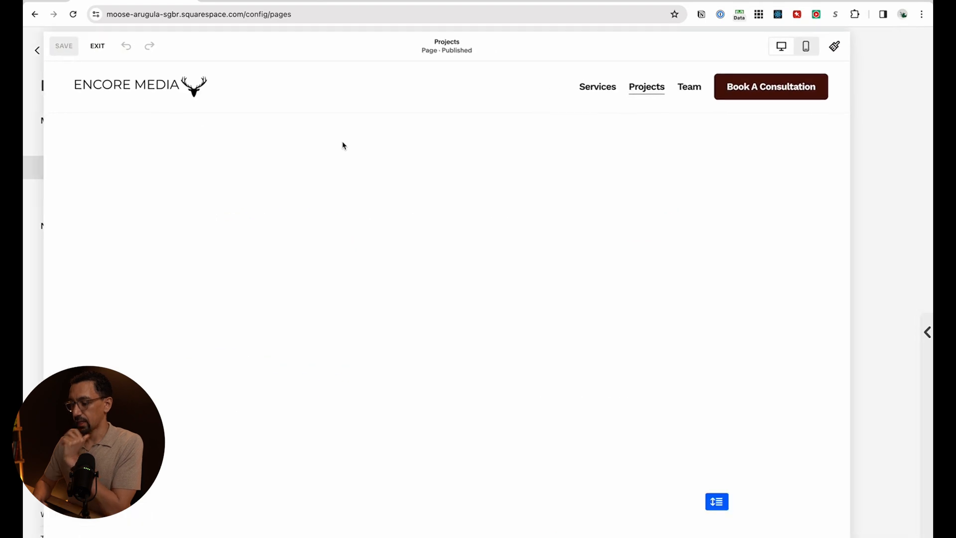
left_click(478, 114)
left_click(133, 202)
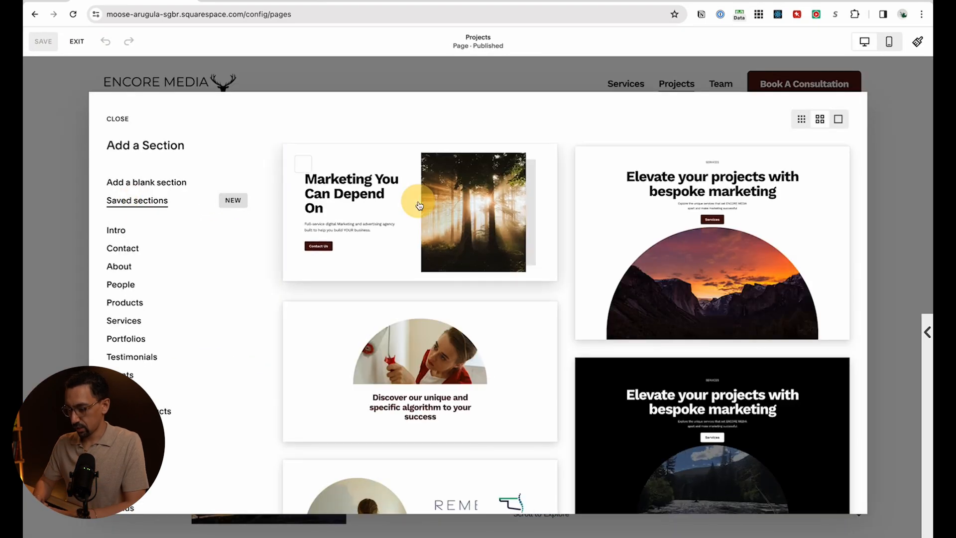
left_click(413, 209)
Change the inserted hero section's heading to "We create your success story."
scroll(272, 249, "down", 10)
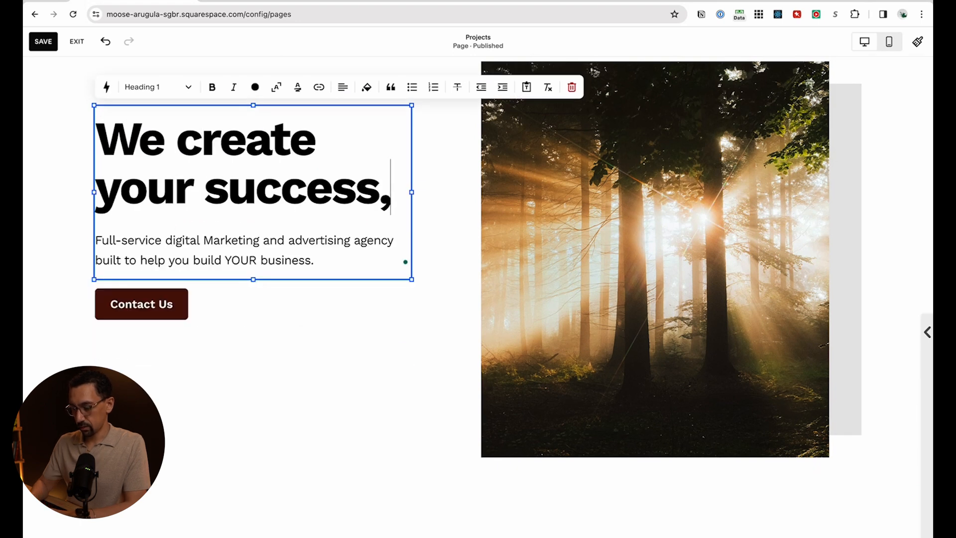
key("BackSpace")
type("s")
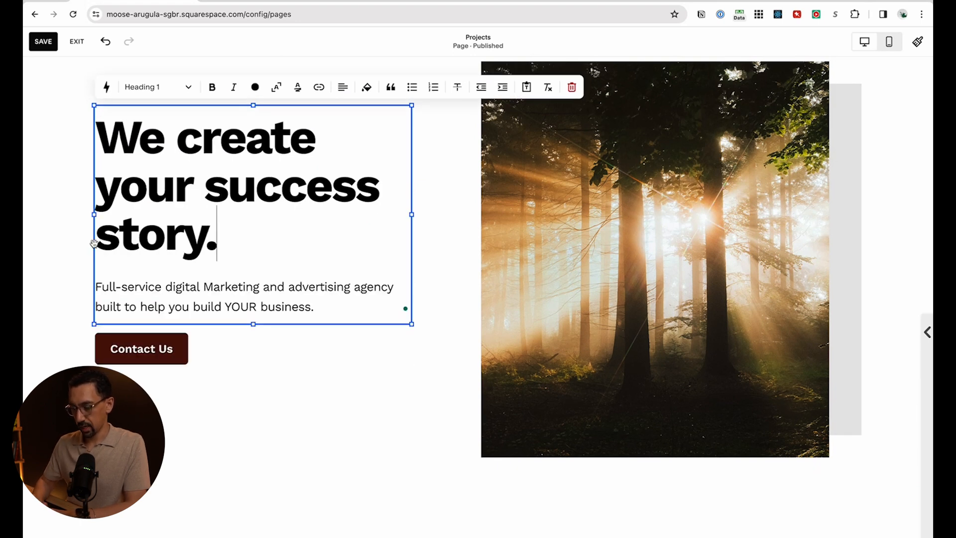
Replace the hero paragraph with "Explore some of our portfolio to help you understand who we are . Your path to the top!"
scroll(268, 289, "down", 6)
left_click(324, 156)
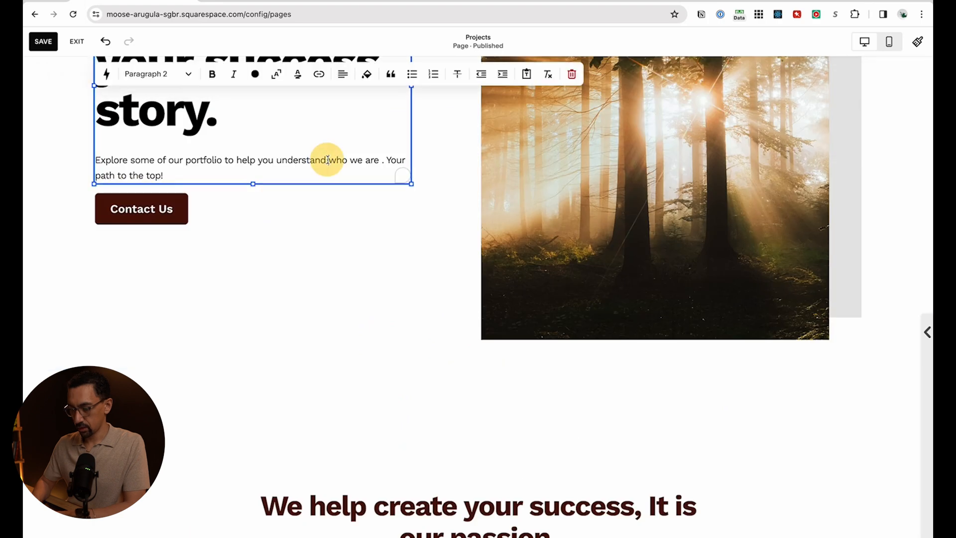
left_click(378, 288)
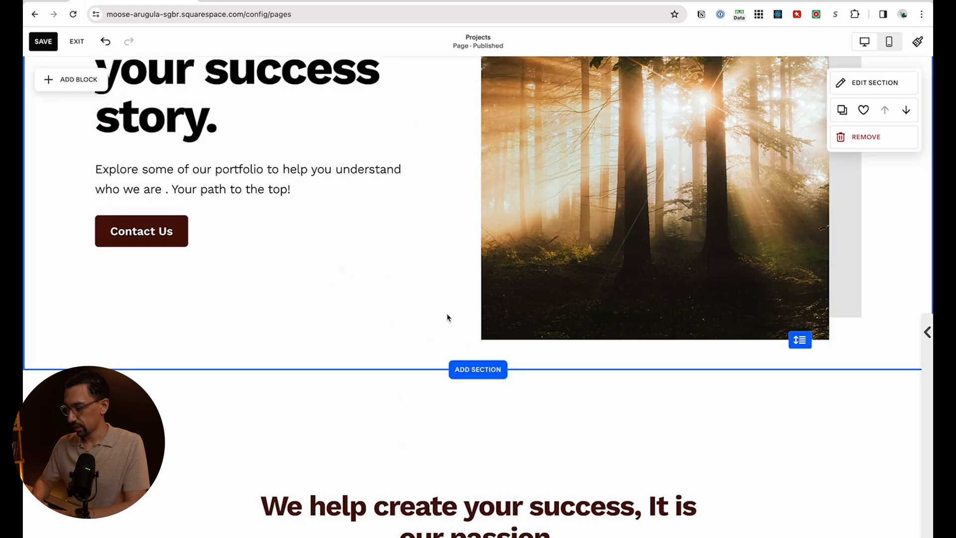
Replace the hero's forest image with the free stock photo of snowy mountains under a pink sunset sky
scroll(448, 317, "down", 3)
scroll(524, 333, "up", 5)
double_click(702, 208)
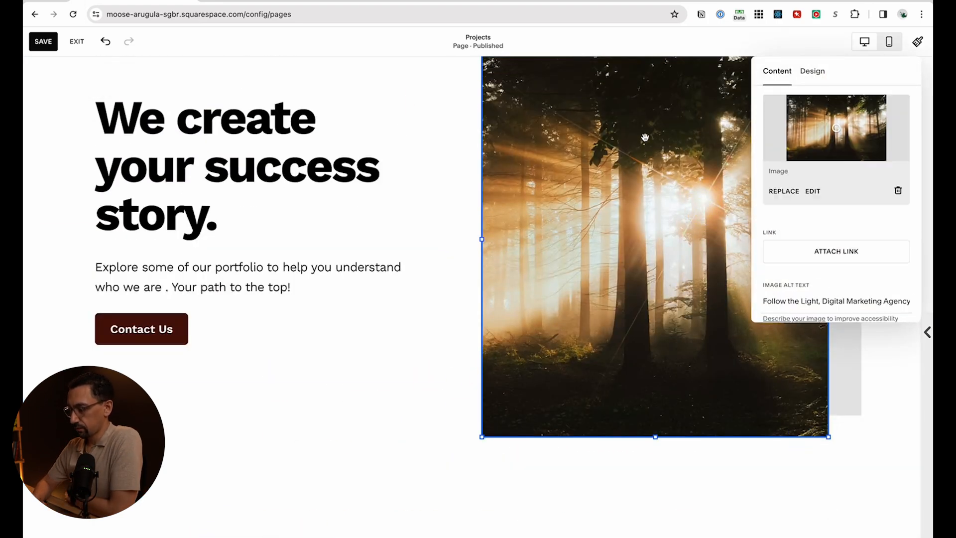
left_click(791, 193)
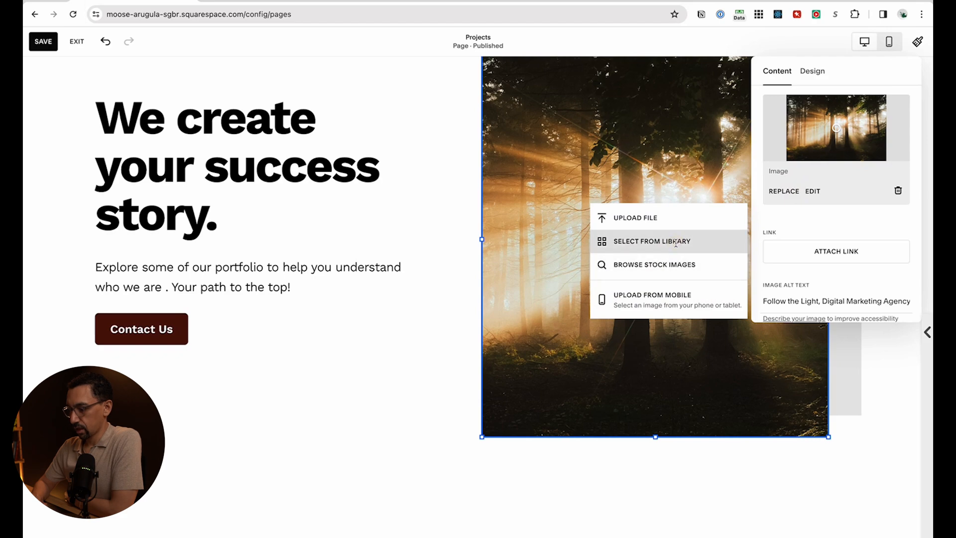
left_click(643, 240)
left_click(318, 152)
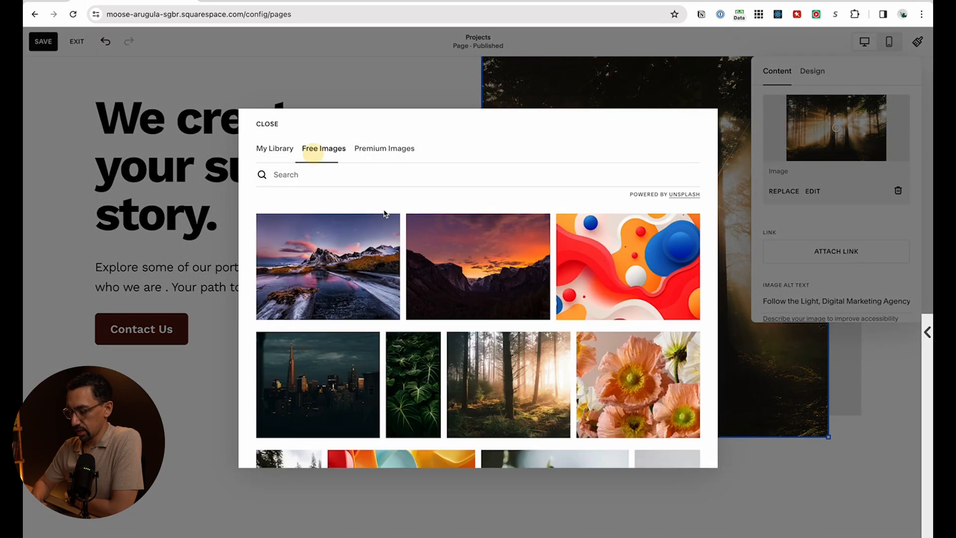
left_click(335, 269)
left_click(613, 329)
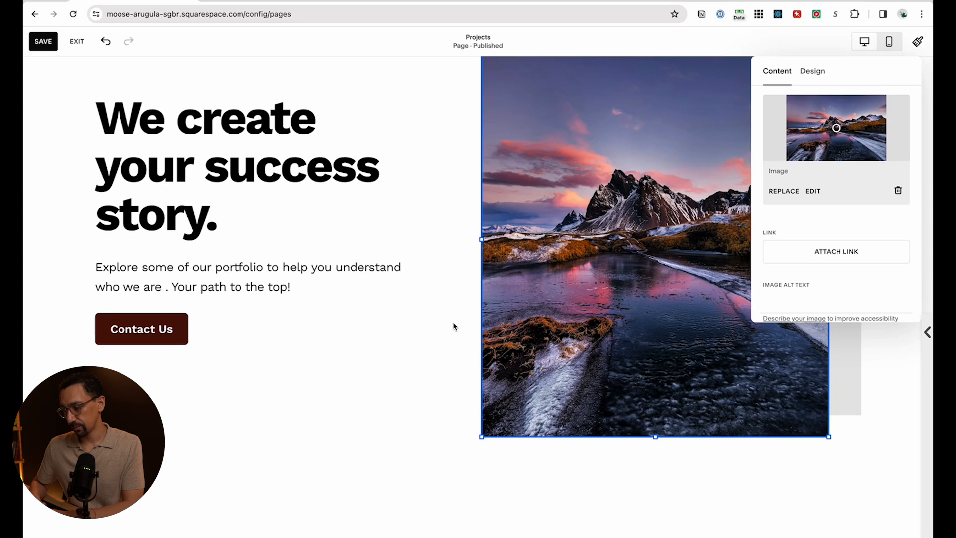
left_click(454, 326)
Recolor the grey rectangle behind the hero image with the palette's dark maroon at reduced opacity
left_click(812, 121)
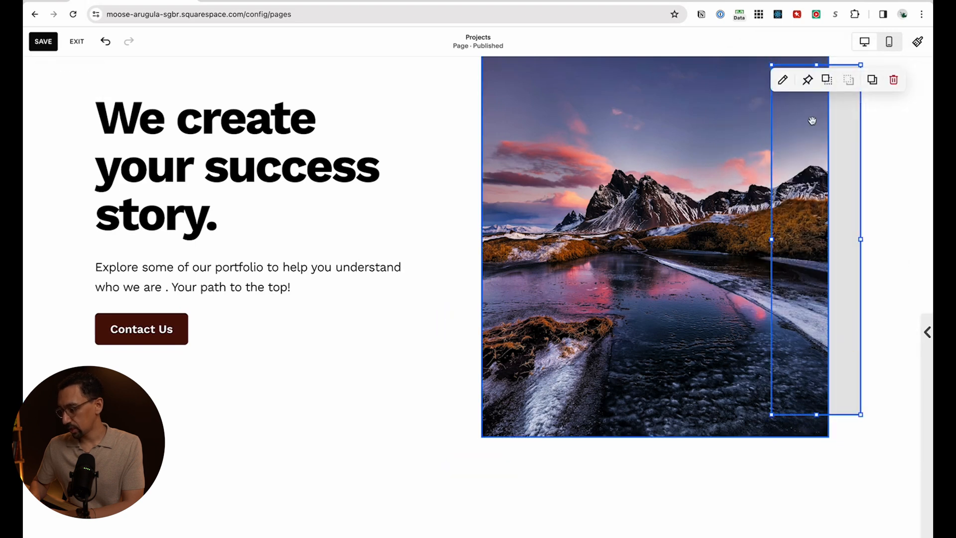
left_click(783, 82)
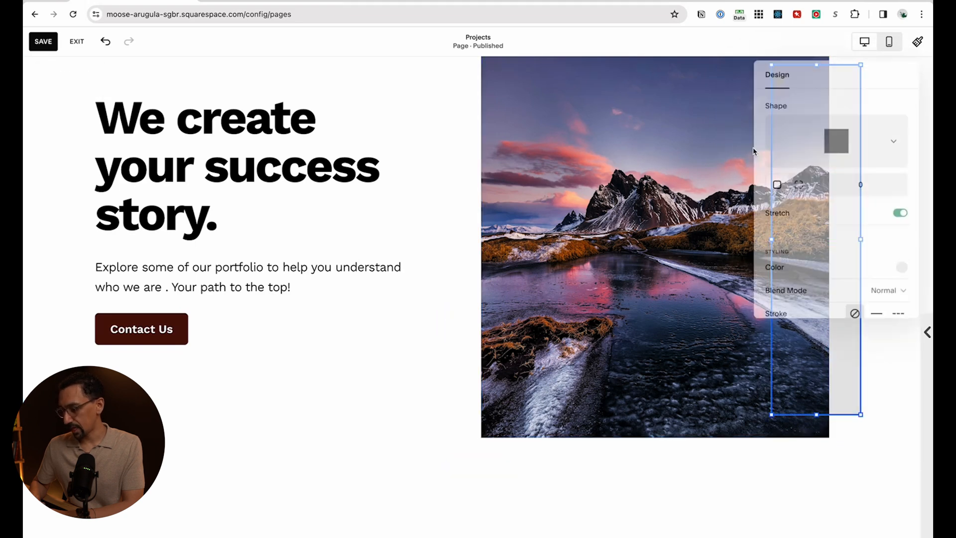
left_click(904, 271)
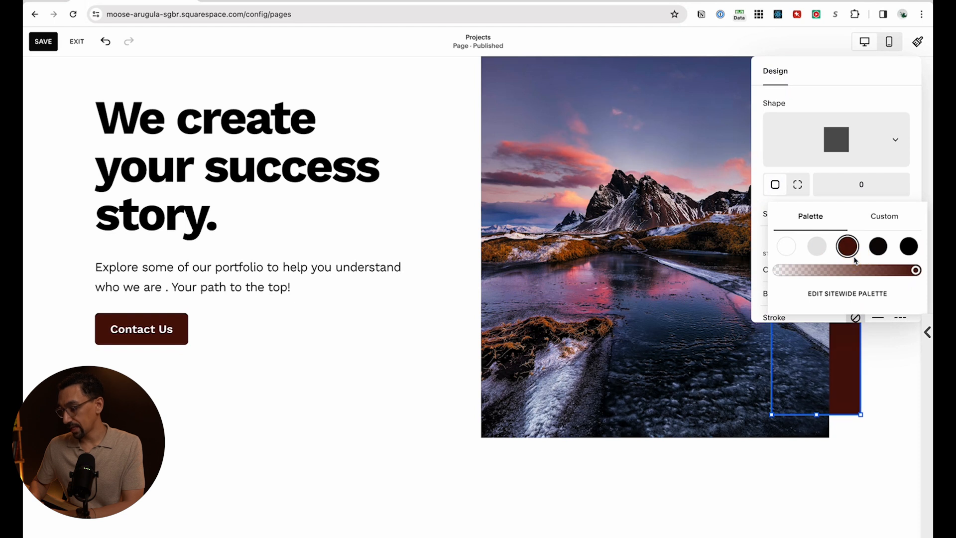
left_click_drag(804, 272, 804, 272)
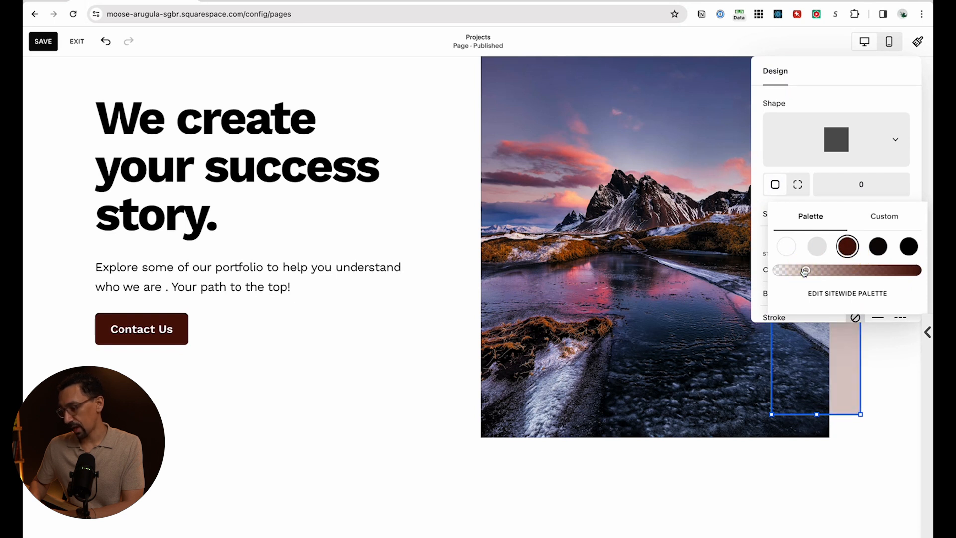
left_click(836, 270)
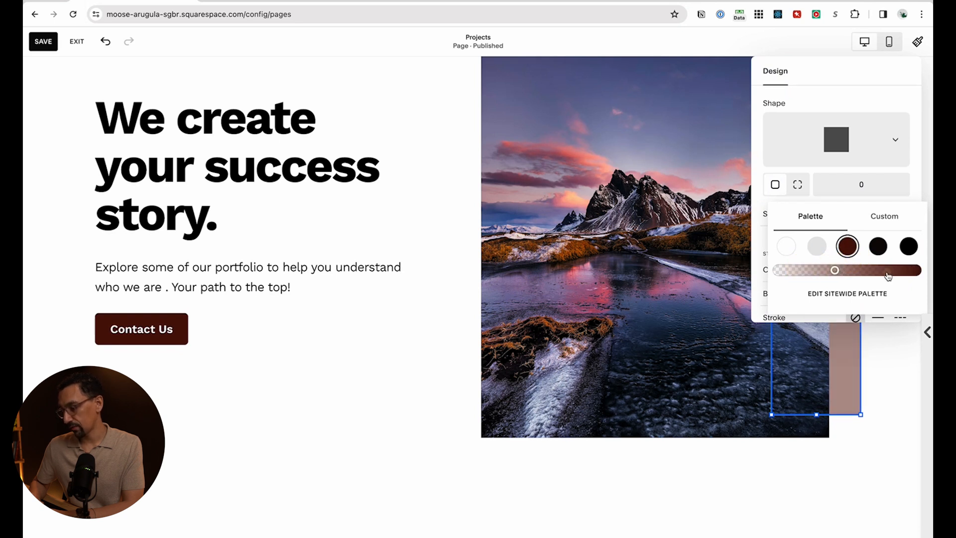
left_click(378, 343)
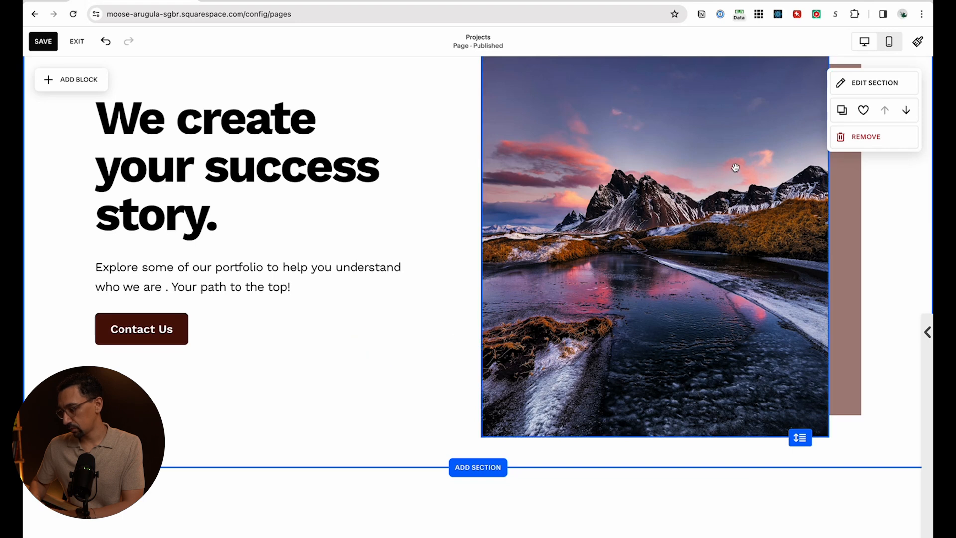
Set the maroon color of the rectangle behind the hero image to full opacity
left_click(807, 115)
left_click(781, 78)
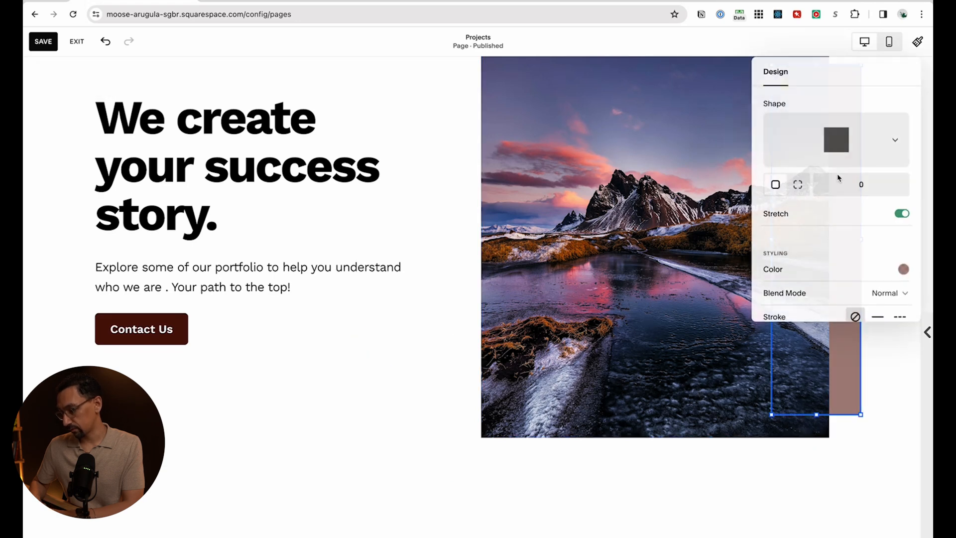
left_click(905, 272)
left_click_drag(900, 271, 919, 270)
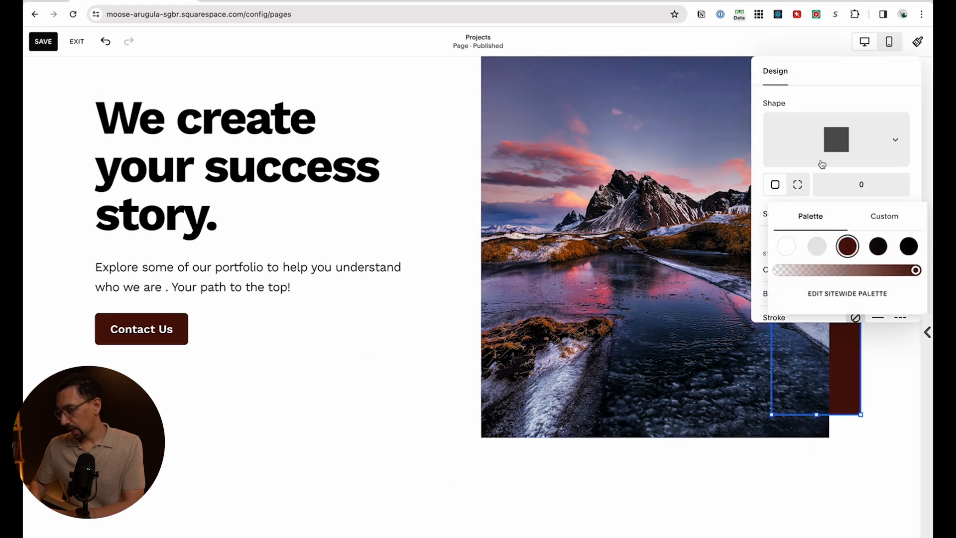
left_click(722, 119)
scroll(872, 224, "up", 3)
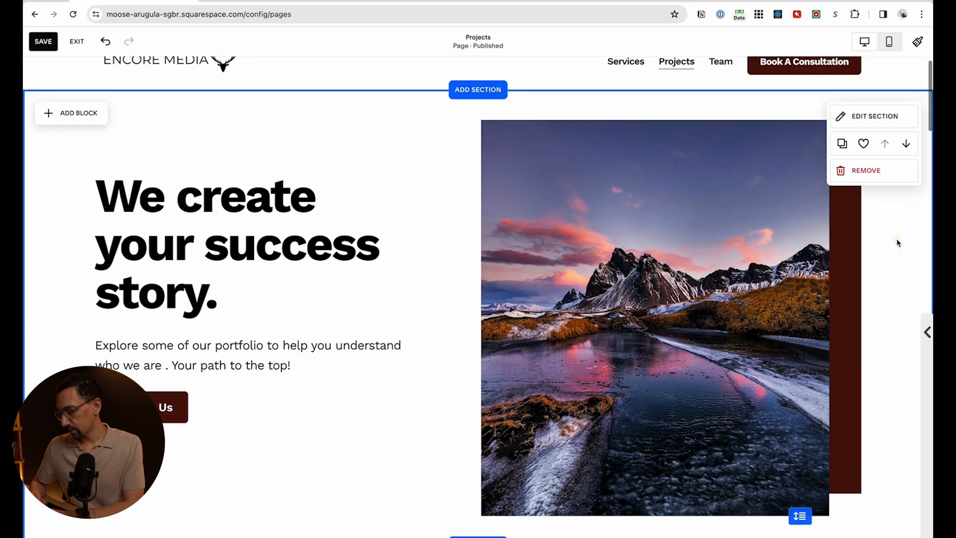
Pin the maroon rectangle to the top and check how it moves while the page scrolls
left_click(847, 221)
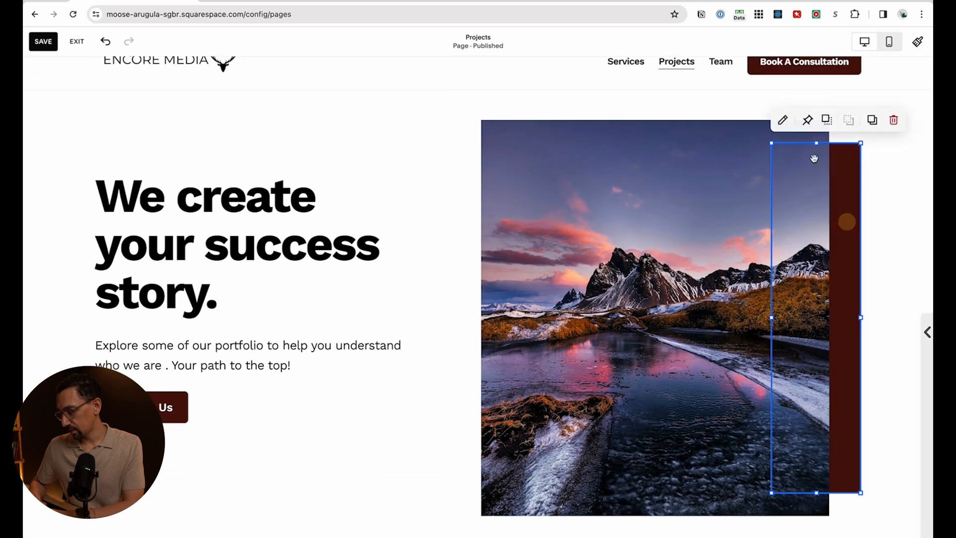
left_click(808, 120)
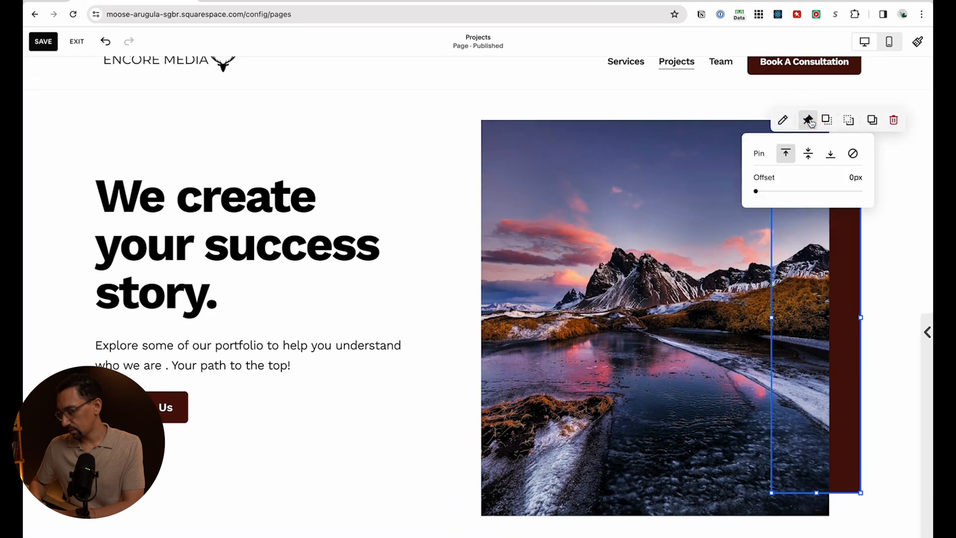
left_click(786, 153)
scroll(600, 278, "down", 5)
scroll(600, 278, "up", 5)
scroll(601, 277, "down", 2)
scroll(600, 277, "down", 5)
scroll(601, 280, "up", 7)
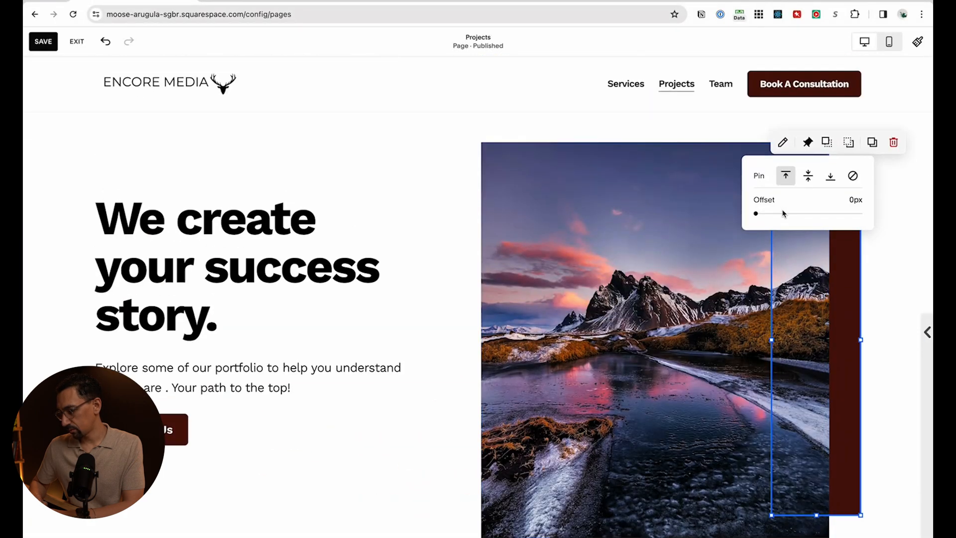
Try a 250 px pin offset on the maroon rectangle, then bring the offset back to its minimum
left_click_drag(840, 212, 842, 213)
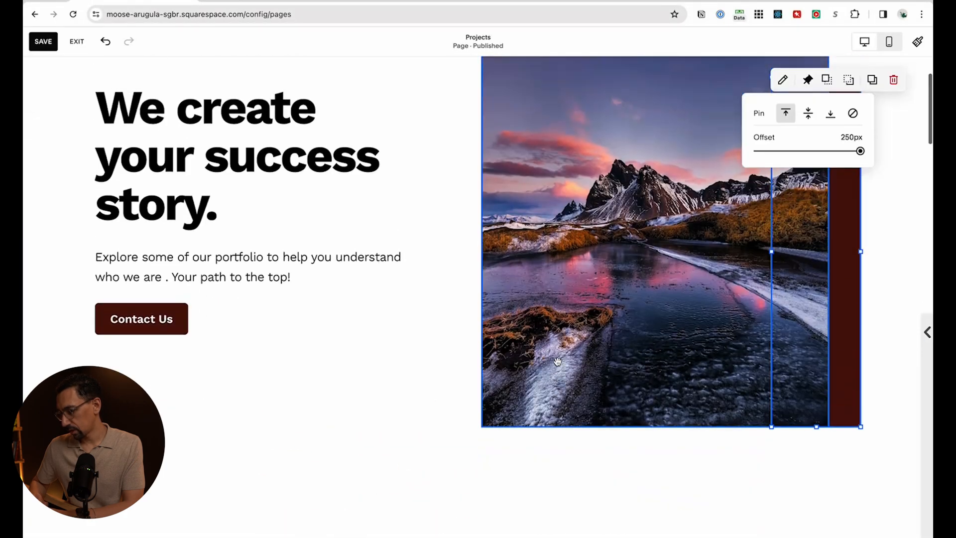
key("super+z")
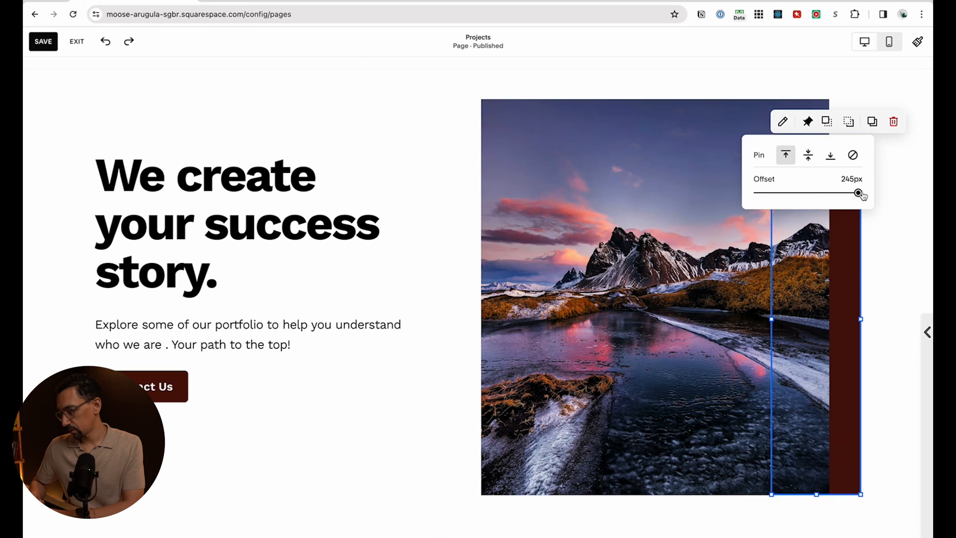
left_click_drag(861, 194, 731, 203)
Shorten the pinned maroon rectangle to about a third of its height and check its scrolling behavior
left_click(806, 246)
scroll(588, 283, "down", 4)
scroll(588, 282, "up", 4)
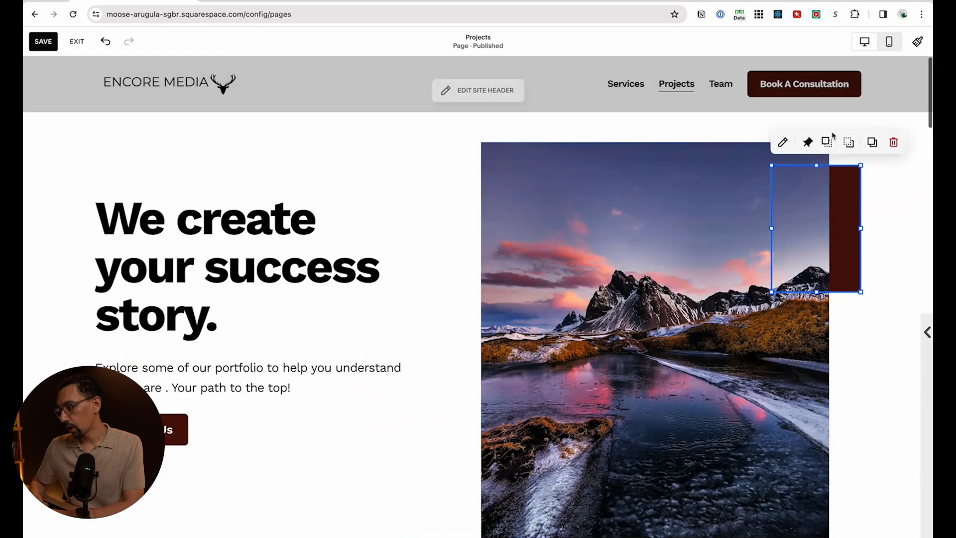
Try a 30 px pin offset on the maroon rectangle and check how it moves while the page scrolls
scroll(812, 249, "down", 4)
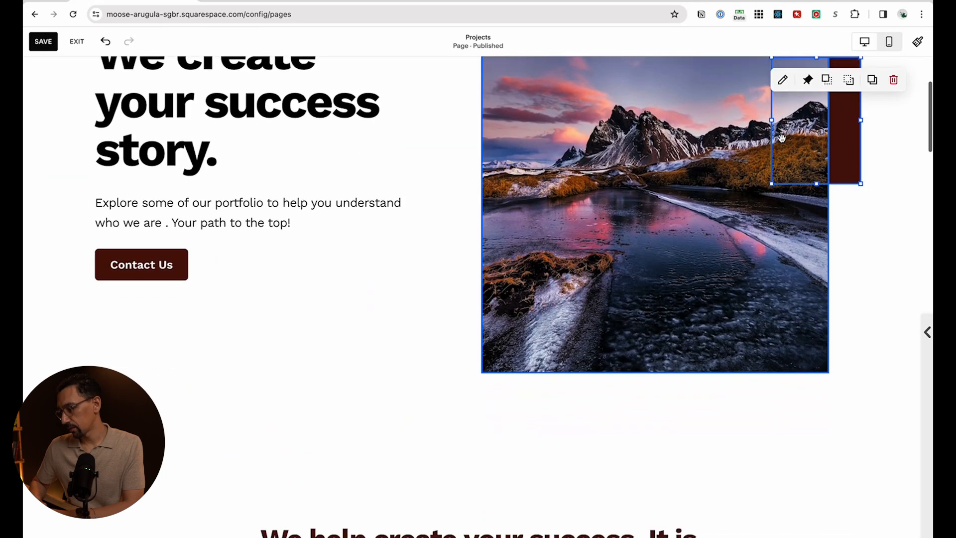
left_click(808, 80)
left_click_drag(757, 151, 768, 151)
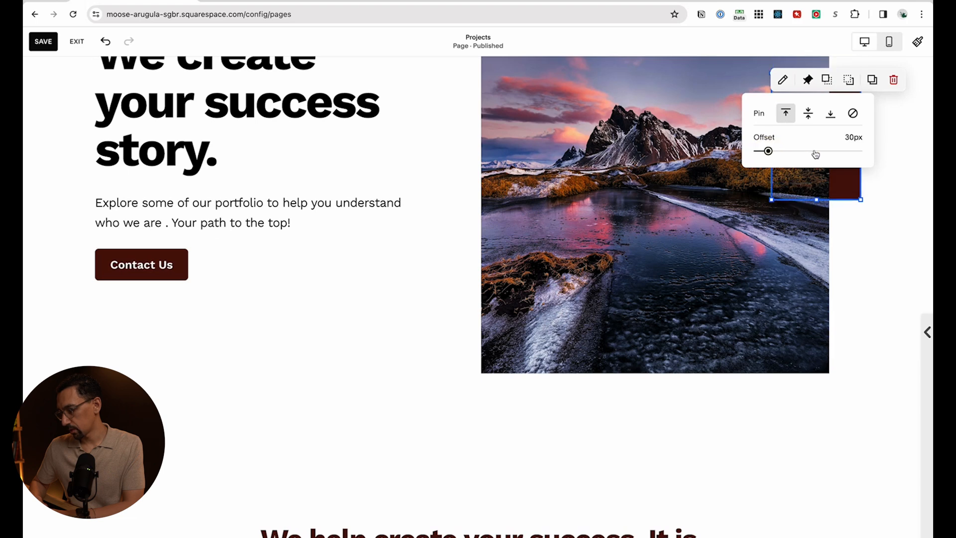
left_click(614, 185)
scroll(618, 200, "up", 4)
scroll(618, 201, "down", 4)
scroll(618, 201, "up", 4)
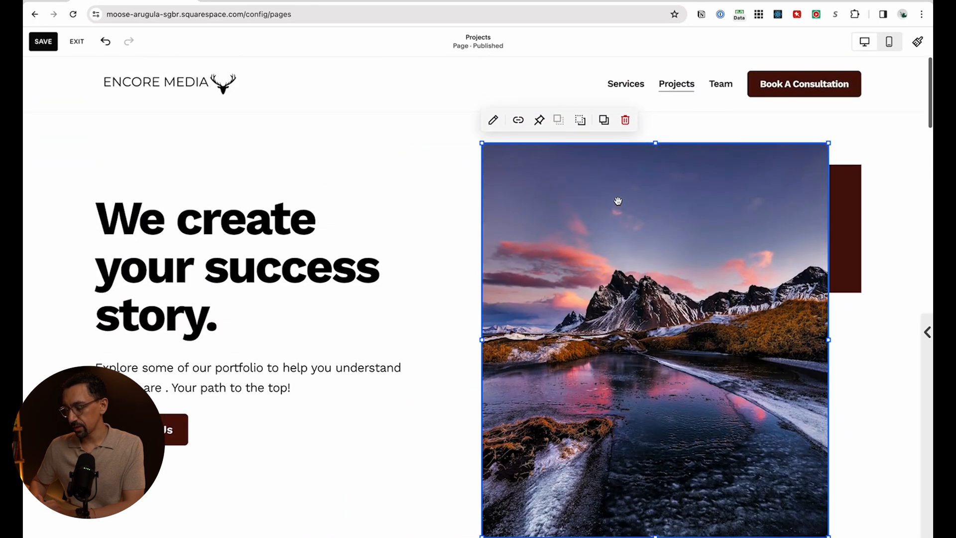
scroll(621, 235, "down", 5)
scroll(622, 235, "up", 2)
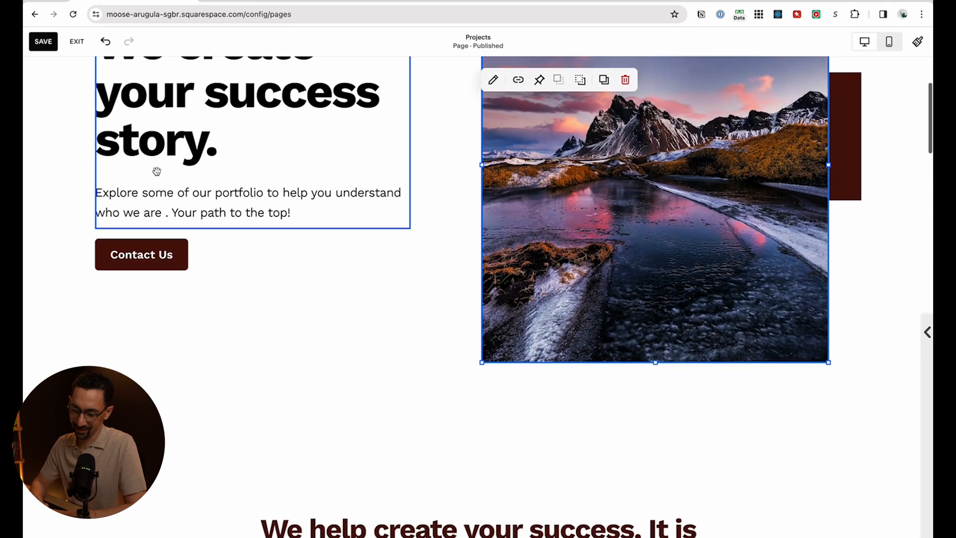
Remove the period after "story" in the hero heading and correct the paragraph's wording to "who we are." without the extra space
left_click(216, 140)
left_click(219, 141)
key("BackSpace")
key("BackSpace")
left_click(249, 193)
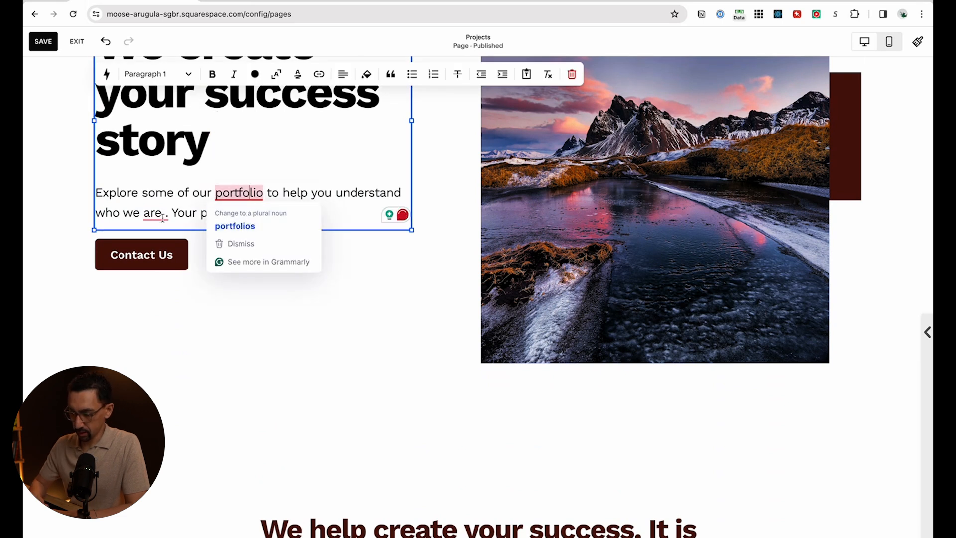
mouse_move(163, 218)
left_click(171, 237)
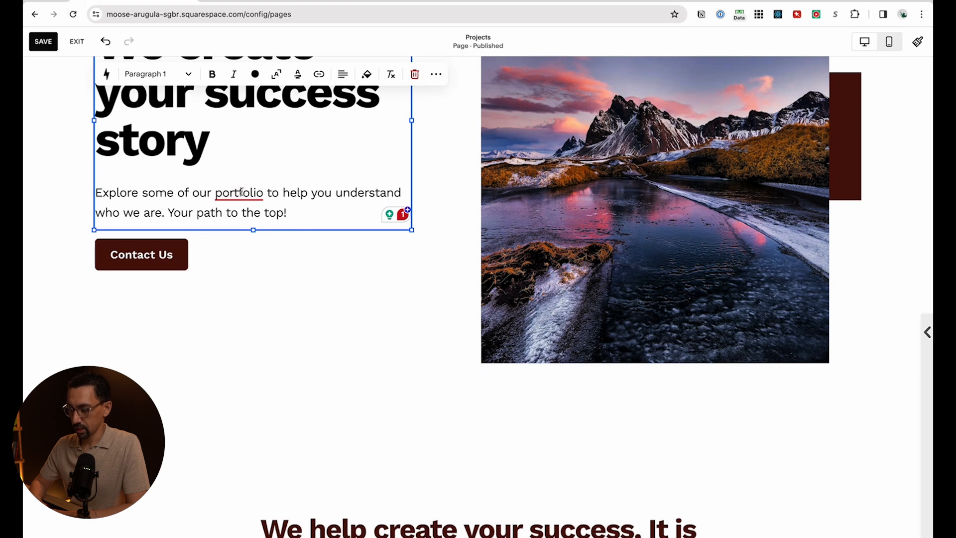
mouse_move(241, 192)
left_click(358, 267)
Remove the "We help create your success, It is our passion." section from the page
scroll(398, 304, "down", 5)
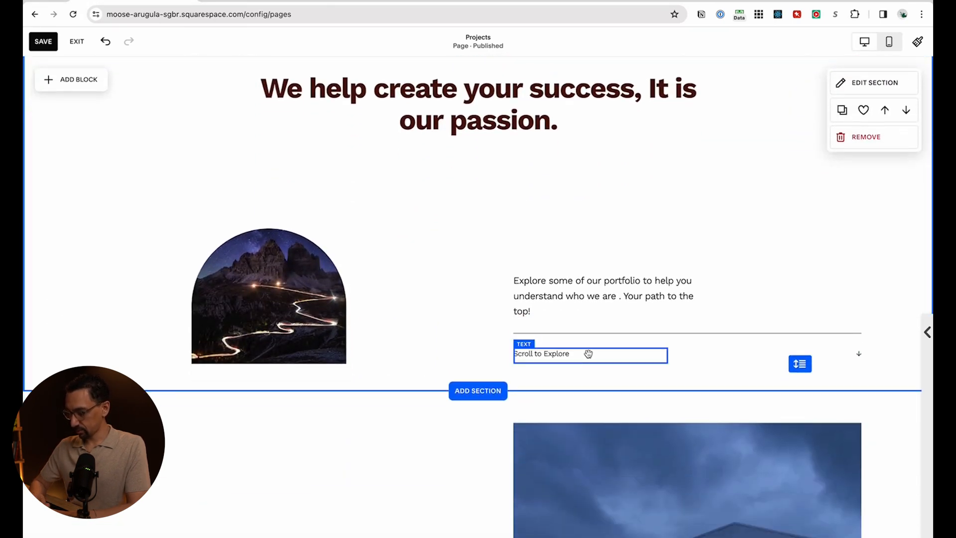
scroll(807, 148, "up", 2)
left_click(853, 141)
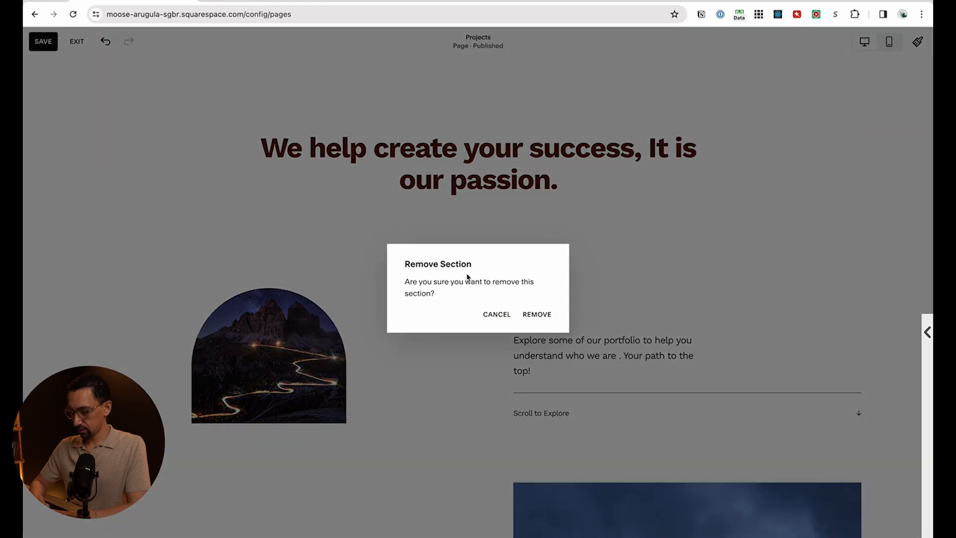
left_click(526, 317)
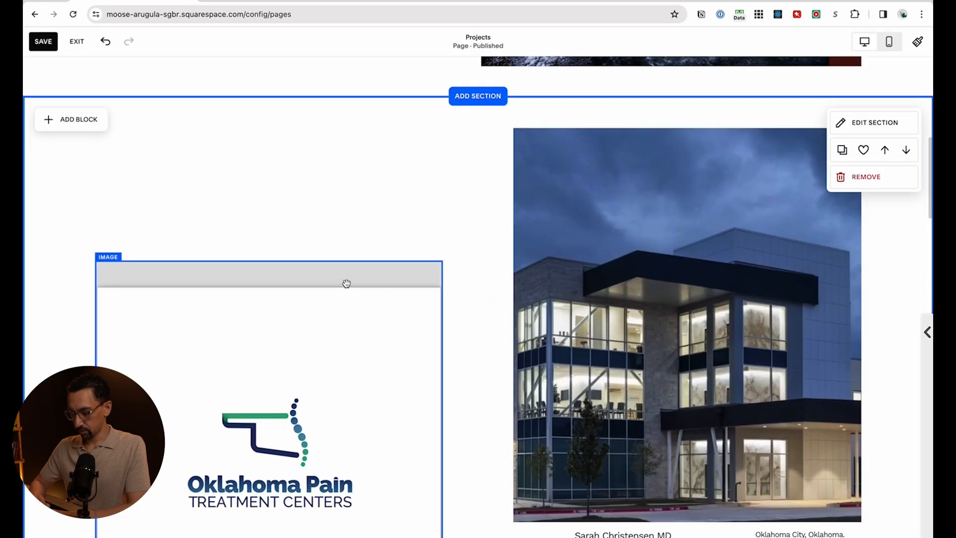
Shorten the Oklahoma Pain Treatment Centers logo image by pulling its lower edge up toward its caption
left_click(347, 283)
scroll(356, 368, "down", 3)
left_click_drag(269, 530, 265, 459)
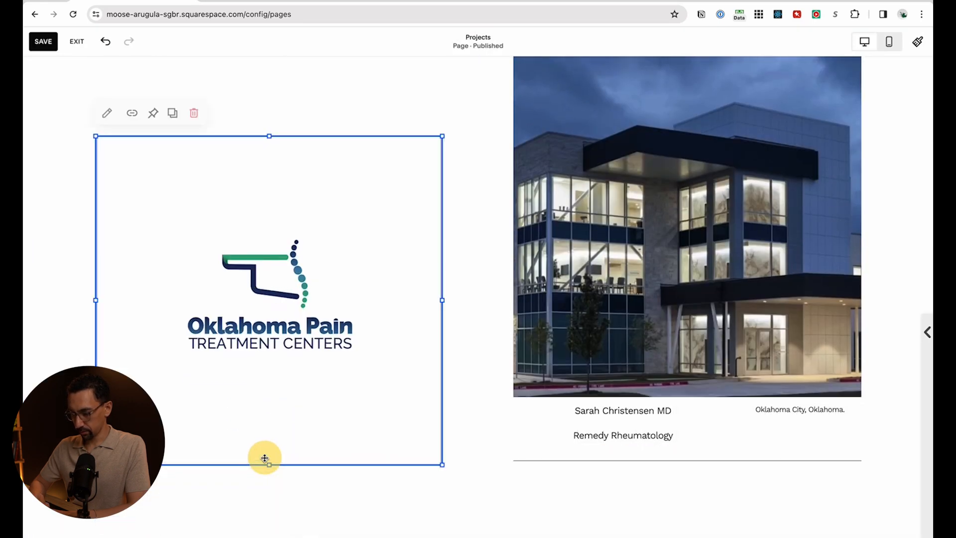
scroll(299, 465, "down", 2)
left_click(347, 463)
scroll(348, 463, "down", 3)
mouse_move(311, 348)
left_mouse_down()
mouse_move(314, 365)
mouse_move(310, 354)
left_mouse_up()
Move the Oklahoma Pain Treatment Centers image together with its captions and divider line down seven grid rows
left_click_drag(400, 390, 211, 180)
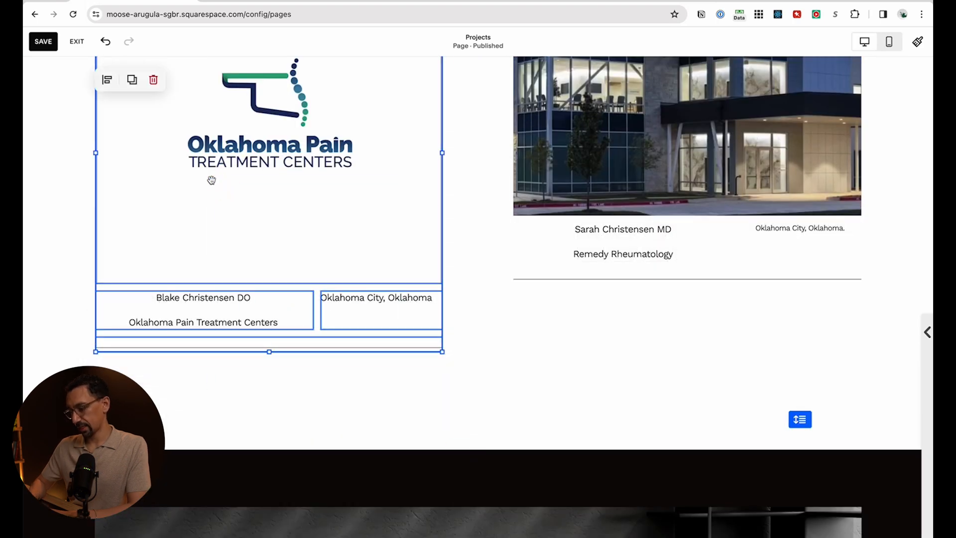
key("Down")
key("Down")
key("Down")
key("Down")
key("Down")
key("Down")
key("Down")
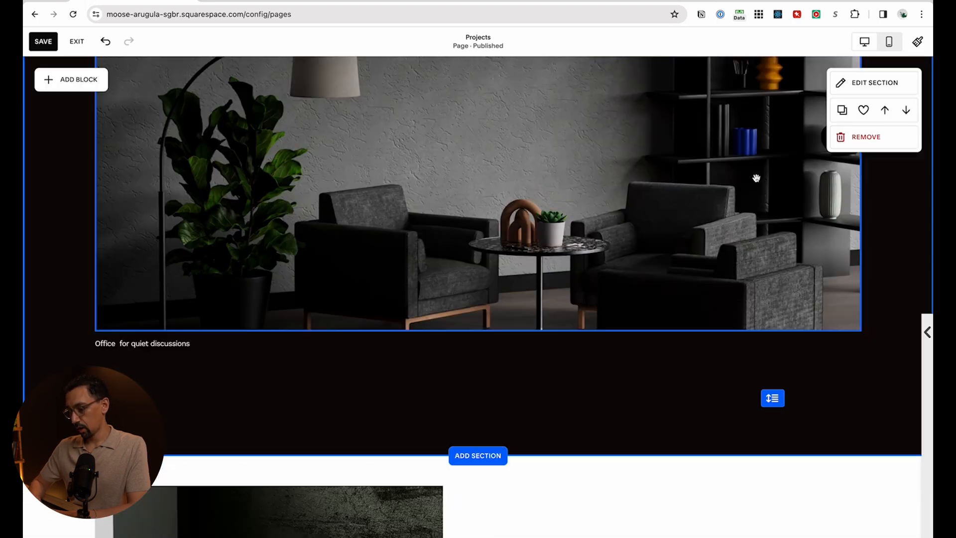
Remove the dark office photo section and the "Let's get your campaign going" section below it
left_click(865, 138)
left_click(535, 312)
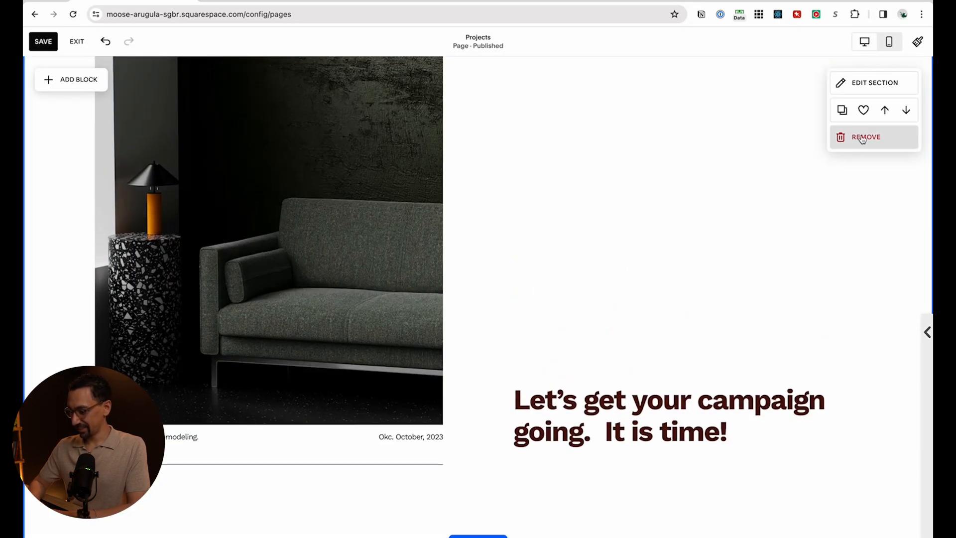
left_click(863, 139)
key("Return")
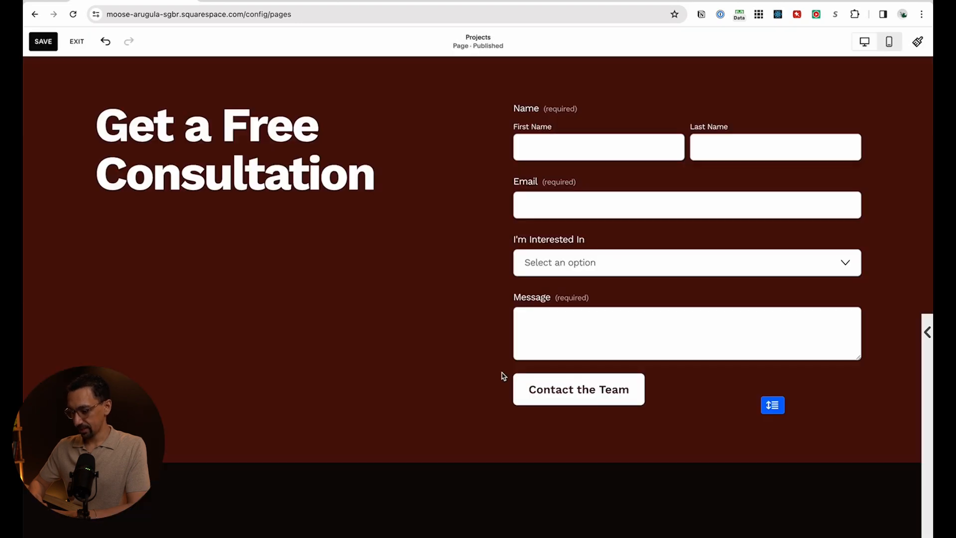
Change the "Get a Free Consultation" title to a smaller heading size
left_click(274, 271)
left_click(277, 272)
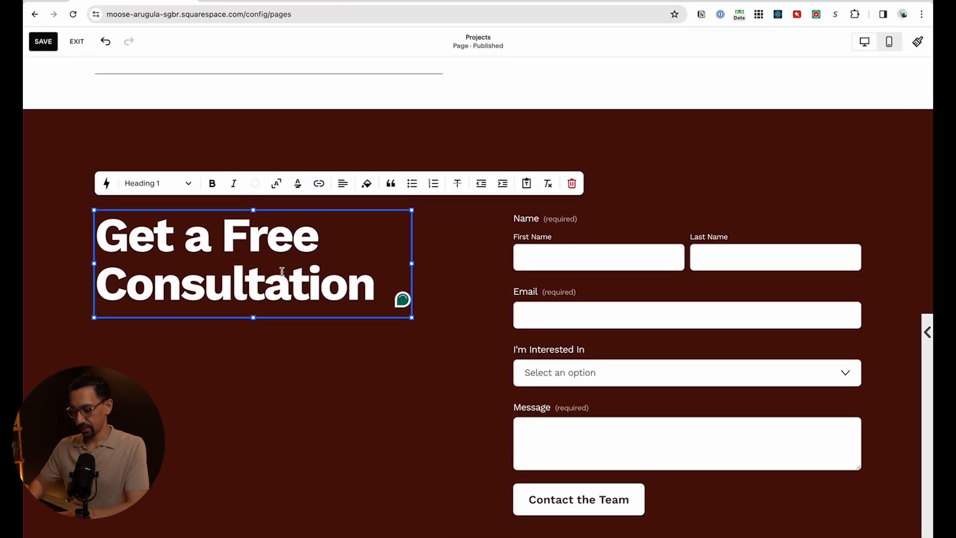
left_click(380, 375)
Move the consultation form and its heading up two grid rows together and reduce the section's height
left_click(559, 334)
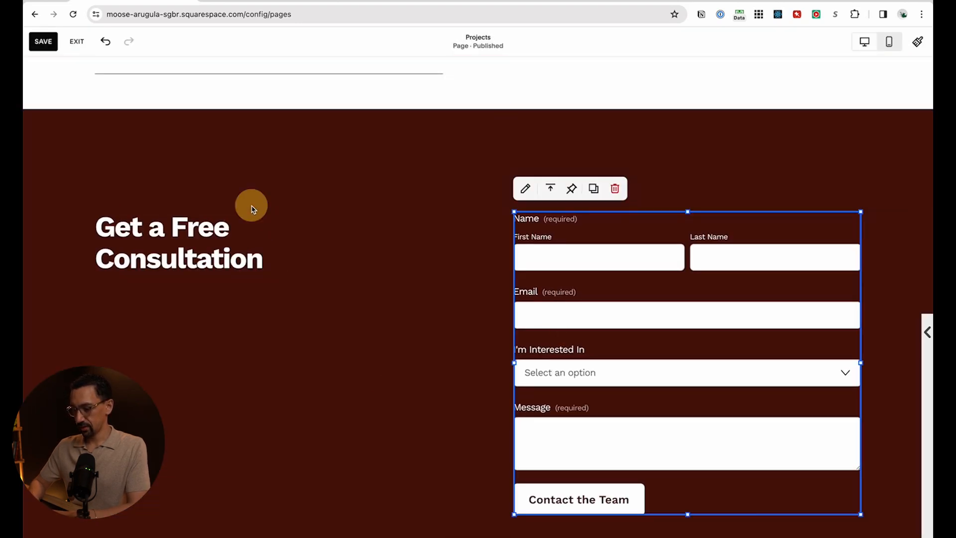
left_click(263, 248, "shift")
key("Up")
key("Up")
left_click_drag(771, 515, 771, 454)
scroll(523, 401, "down", 3)
Stretch the maroon rectangle behind the hero image down to near the image's lower edge and remove its pin
scroll(523, 399, "up", 15)
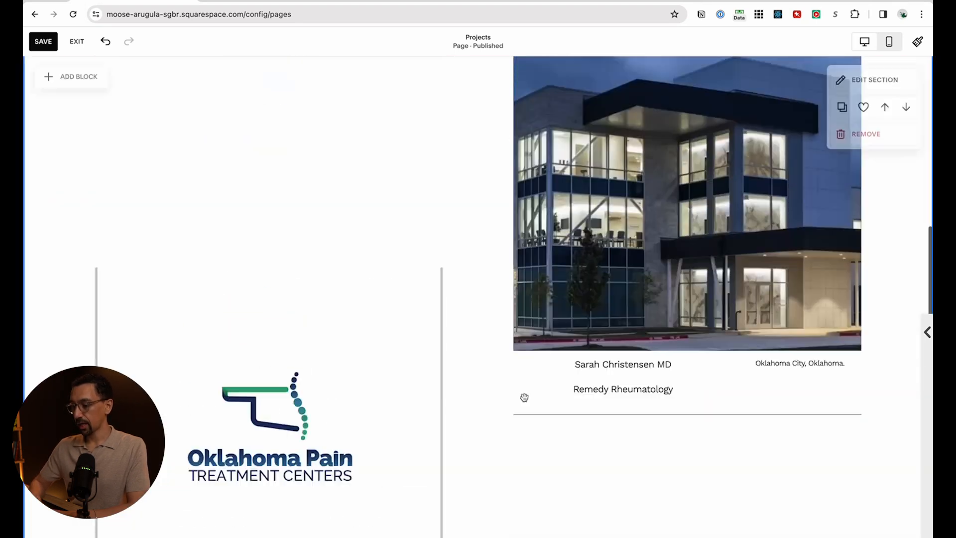
scroll(525, 397, "up", 6)
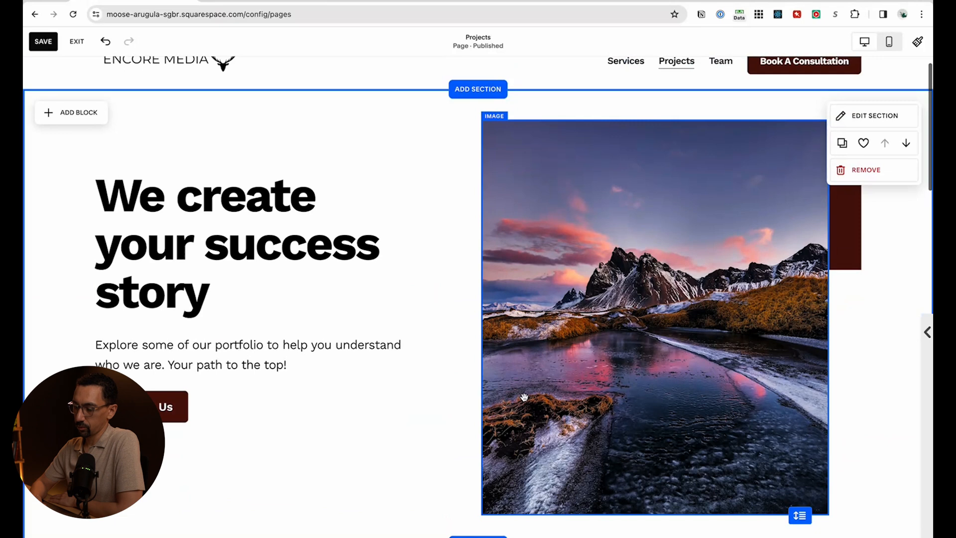
left_click(834, 225)
left_click_drag(820, 266, 823, 482)
left_click(808, 115)
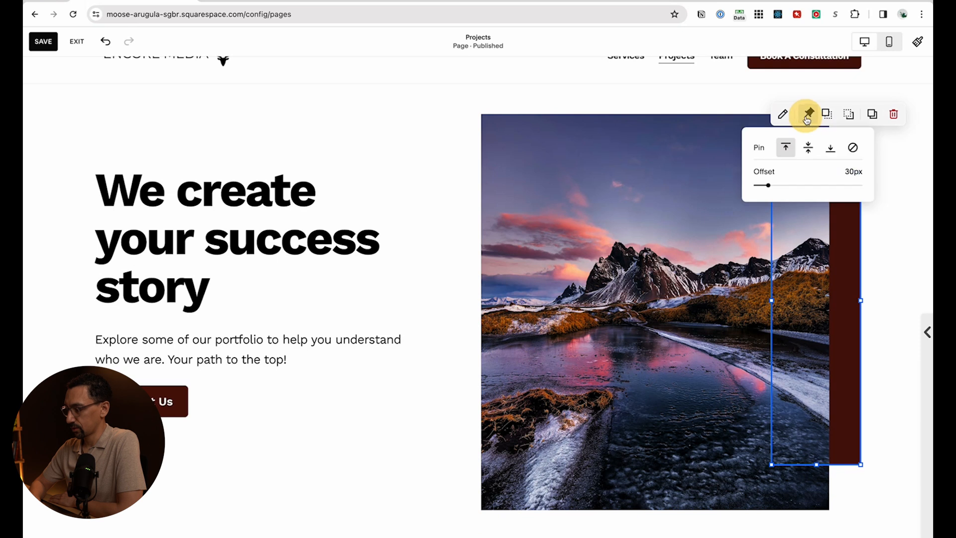
left_click(854, 148)
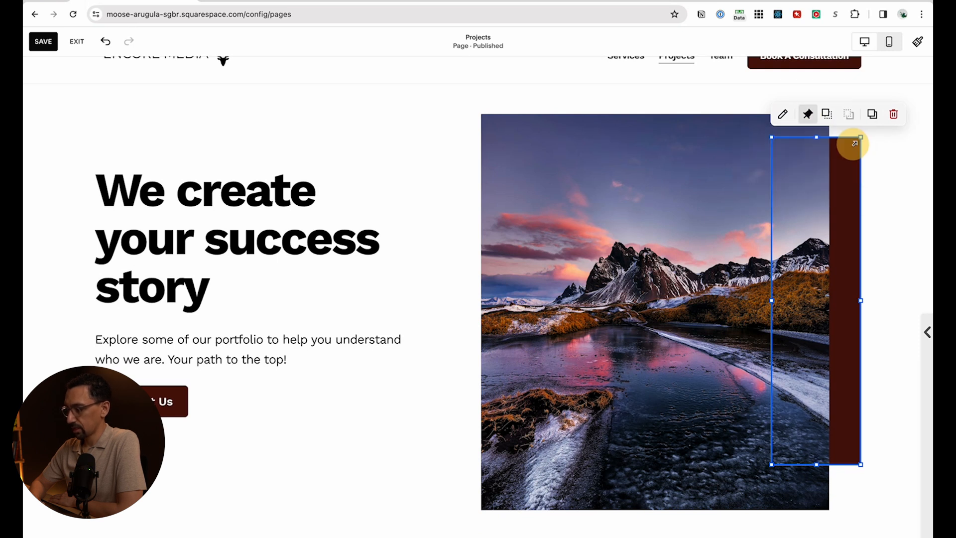
left_click(375, 186)
scroll(427, 217, "up", 1)
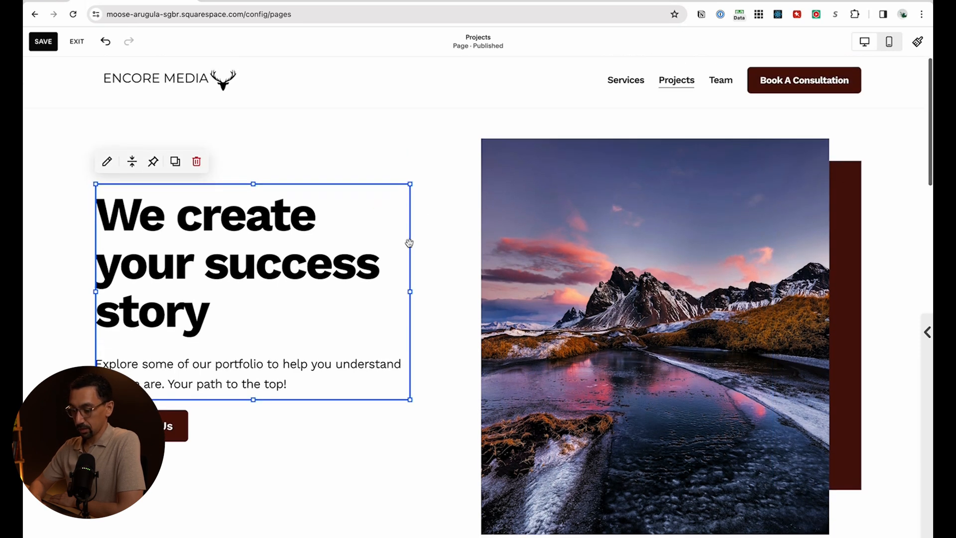
Save and exit the Projects page, and open the Team page for editing
left_click(43, 41)
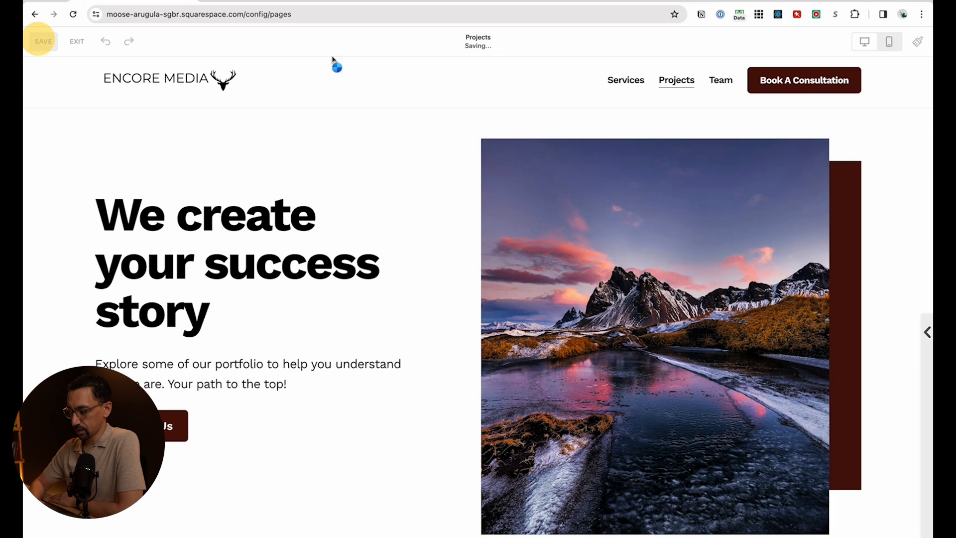
left_click(76, 42)
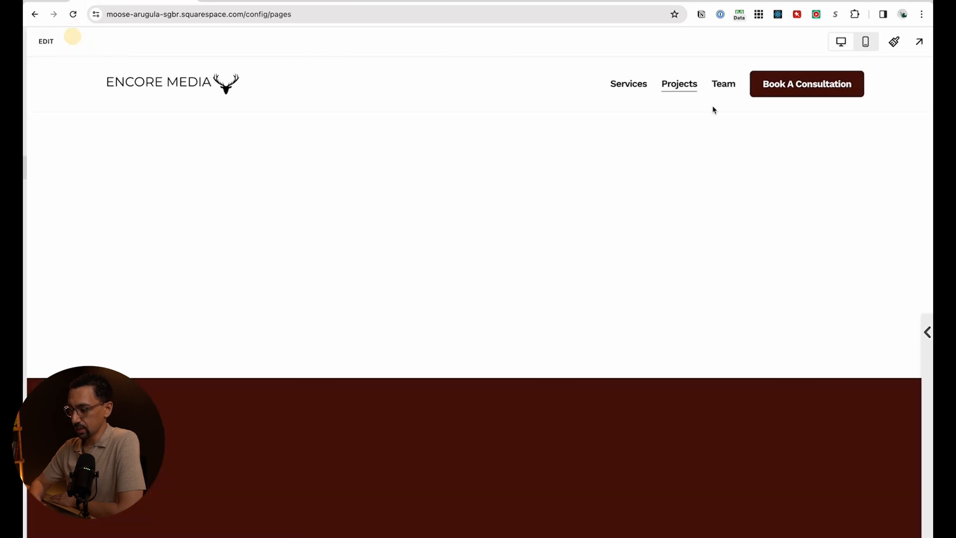
left_click(767, 95)
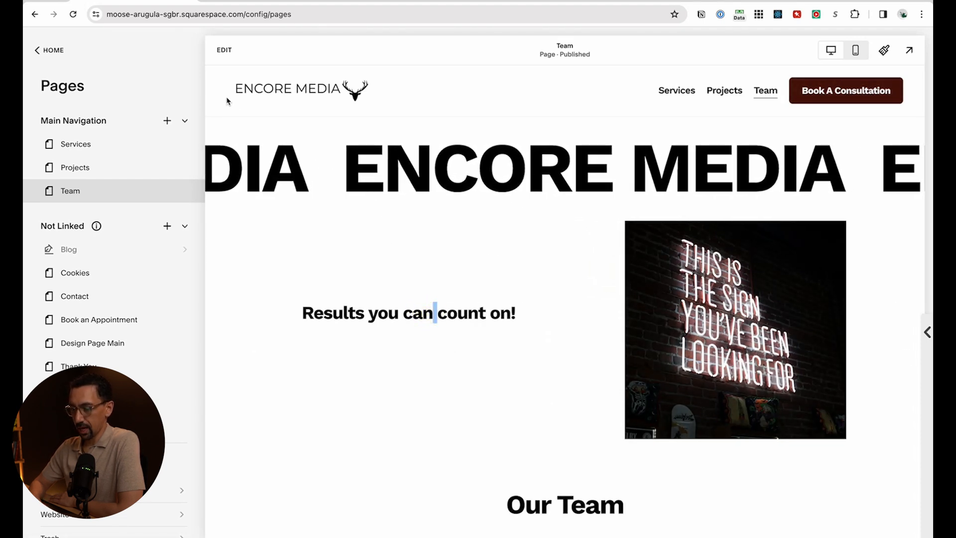
left_click(222, 53)
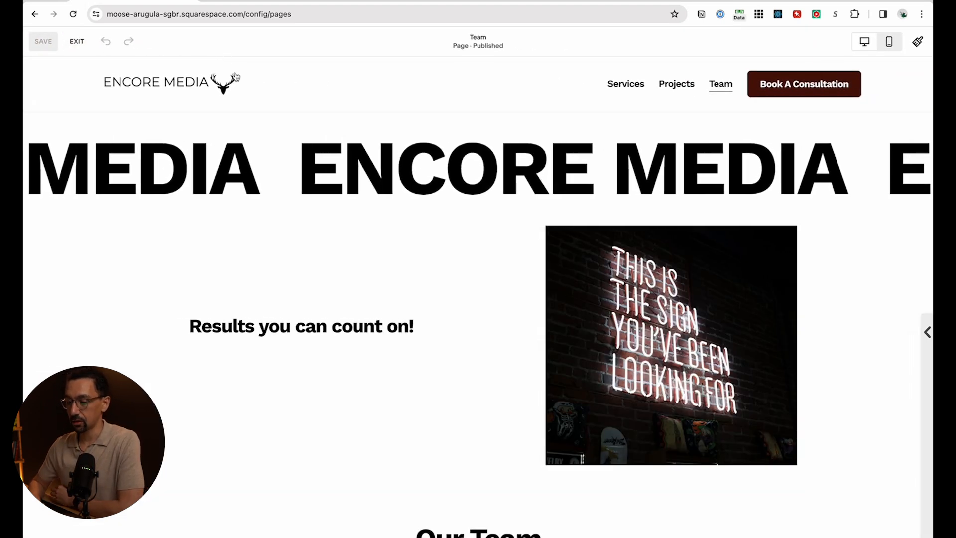
Add the saved "Marketing You Can Depend On" section at the top of the Team page
left_click(480, 112)
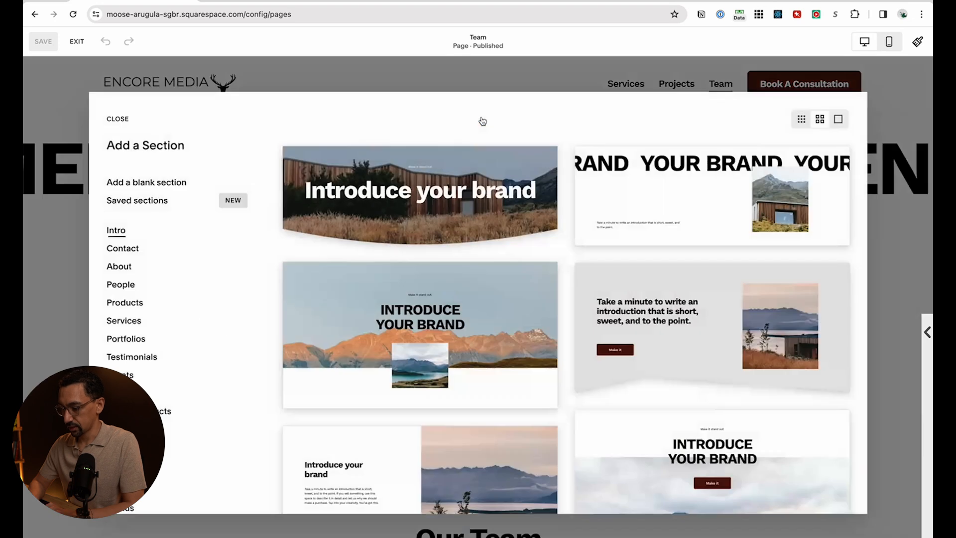
left_click(137, 201)
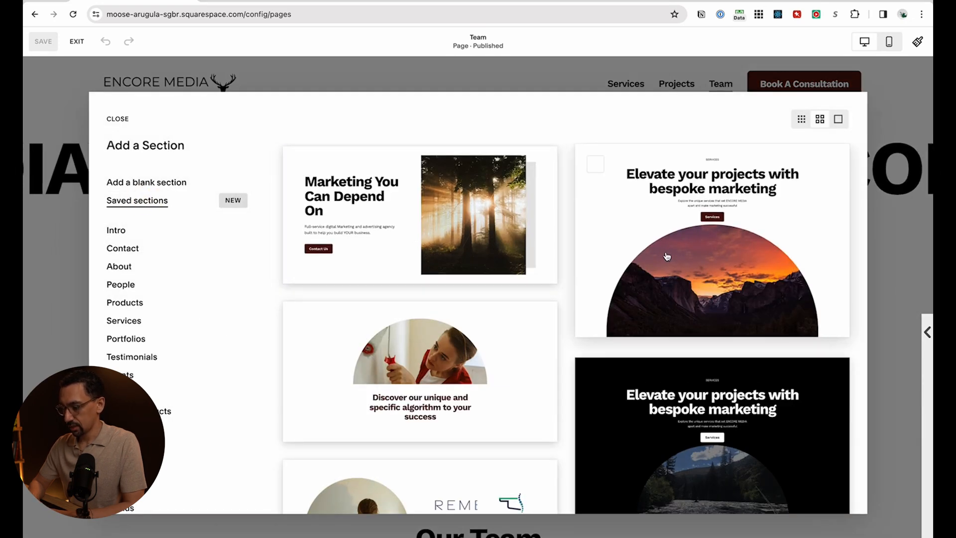
left_click(379, 212)
Replace the hero text with the heading "Meet your new team" and the paragraph "Our team will cover all your needs from beginning to end."
double_click(227, 298)
type("Me")
type("et Your")
type("new team")
key("Return")
type("Ou")
type("r team will cov")
type("er all your needs from beginning to end.")
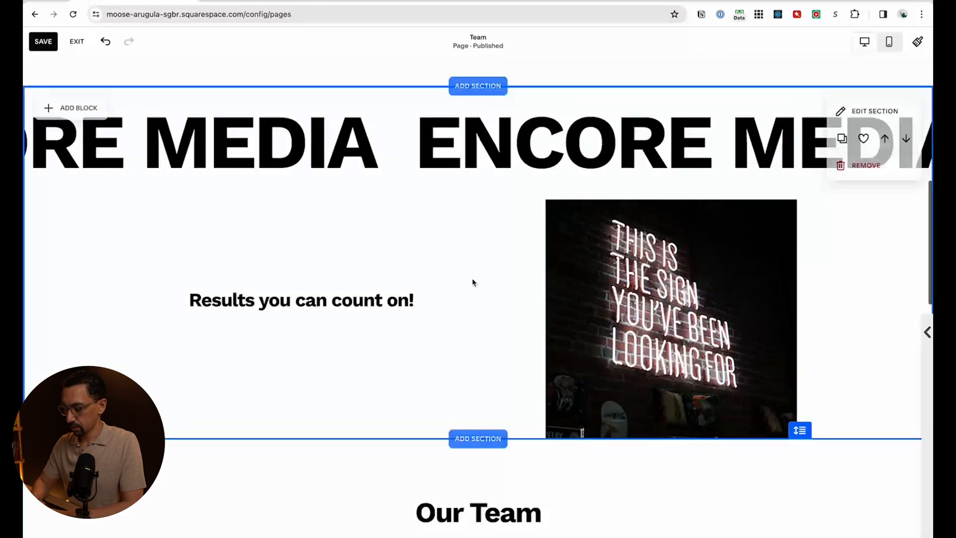
Remove the scrolling "ENCORE MEDIA" section with the neon sign image and review the team profiles below
left_click(867, 166)
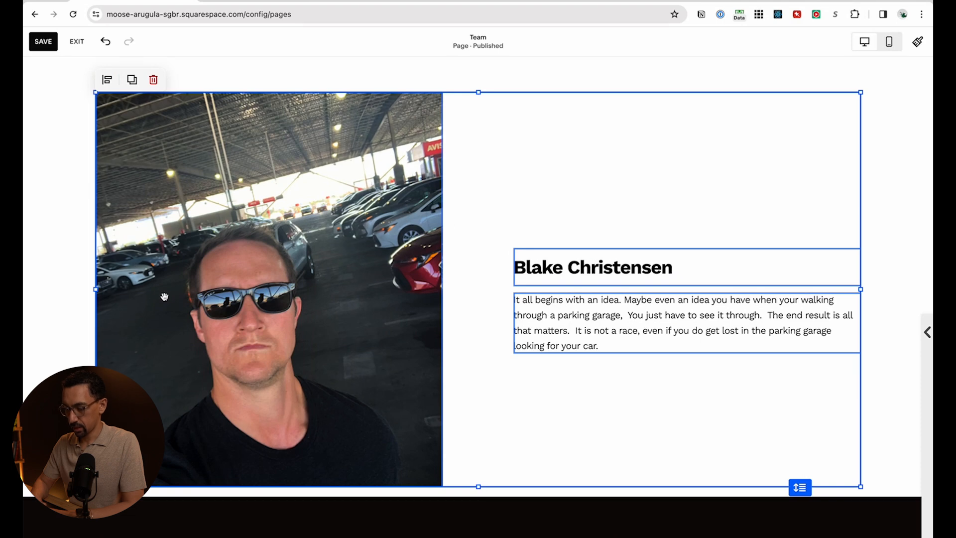
left_click(165, 297)
scroll(246, 204, "up", 10)
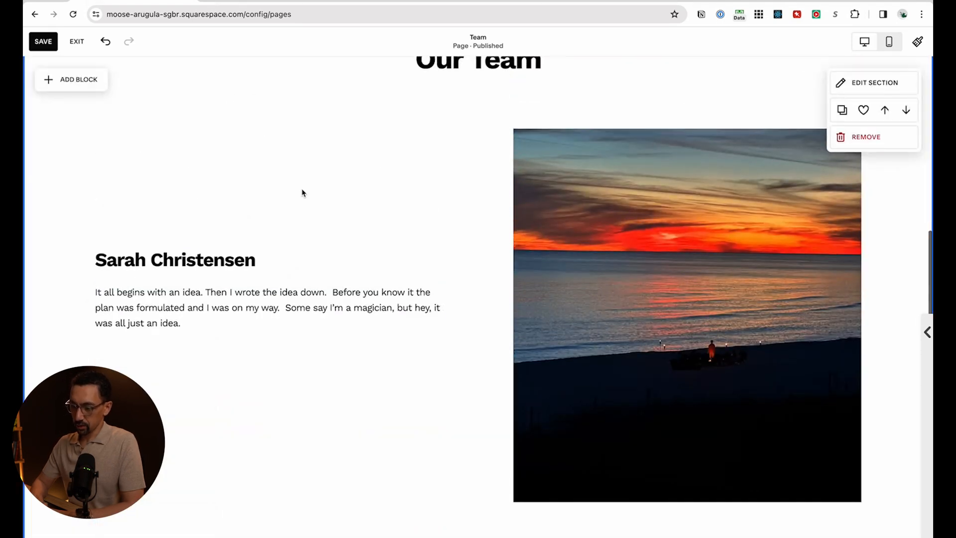
scroll(303, 192, "up", 8)
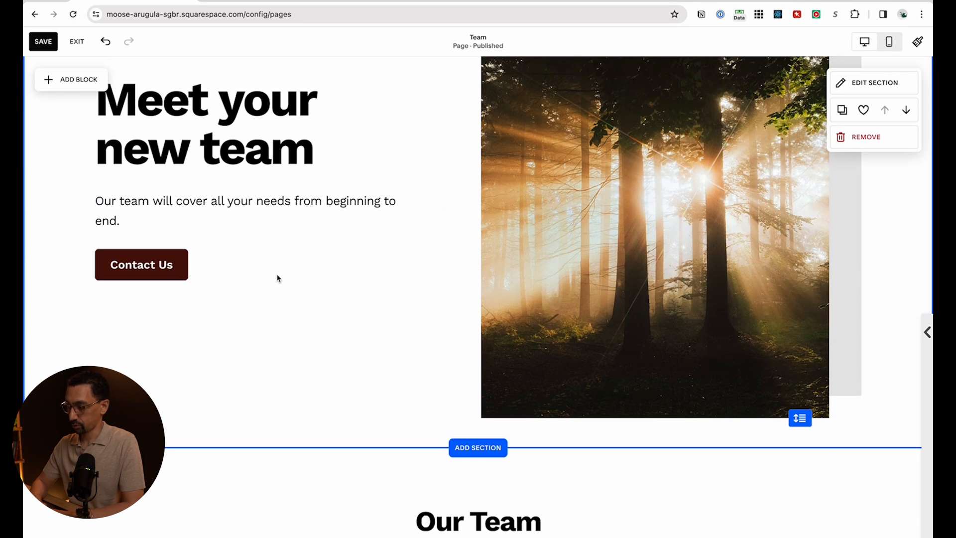
Move the "Meet your new team" text and the Contact Us button slightly down within the hero
scroll(277, 276, "up", 3)
left_click(158, 248)
left_click_drag(158, 249, 158, 293)
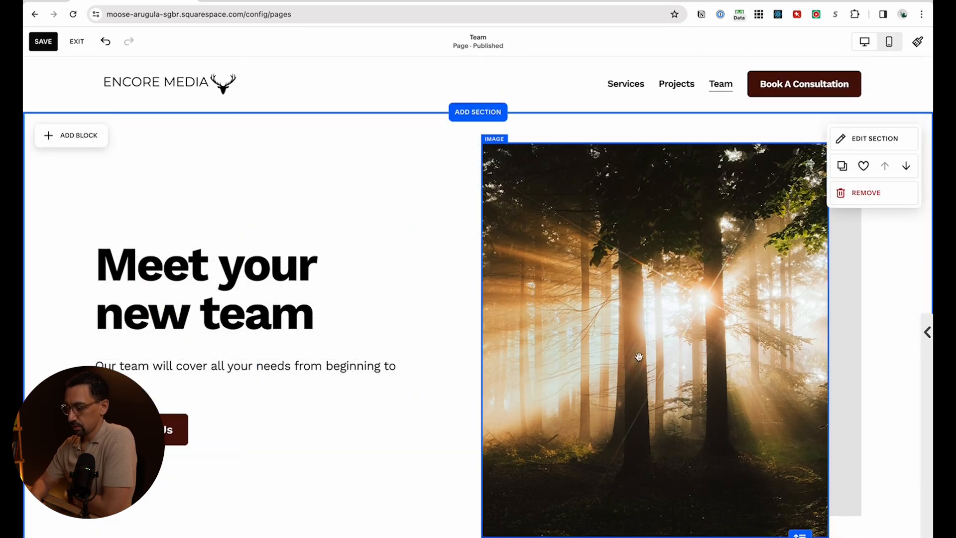
Replace the hero image with the free stock photo of a road winding through a dark pine forest
double_click(676, 337)
left_click(783, 277)
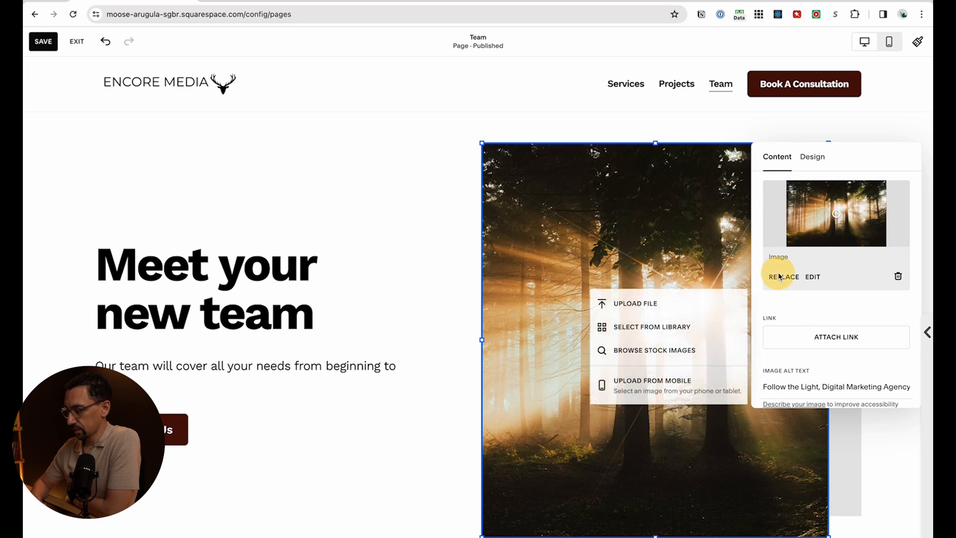
left_click(672, 326)
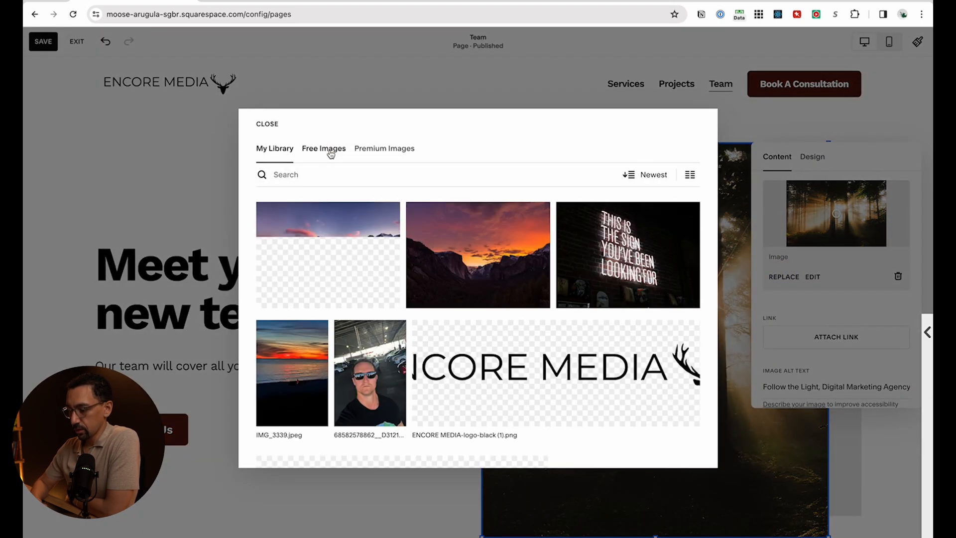
left_click(330, 152)
scroll(429, 292, "down", 3)
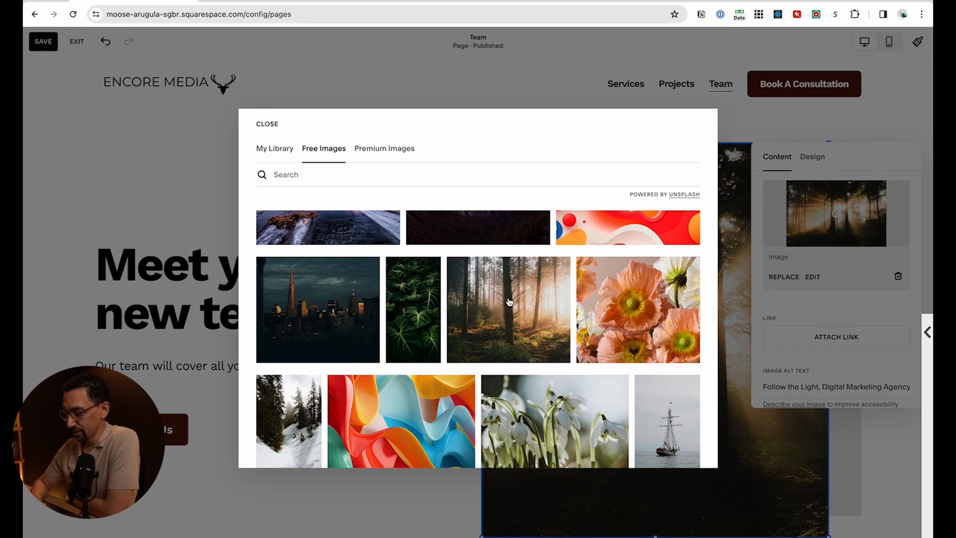
scroll(509, 302, "down", 2)
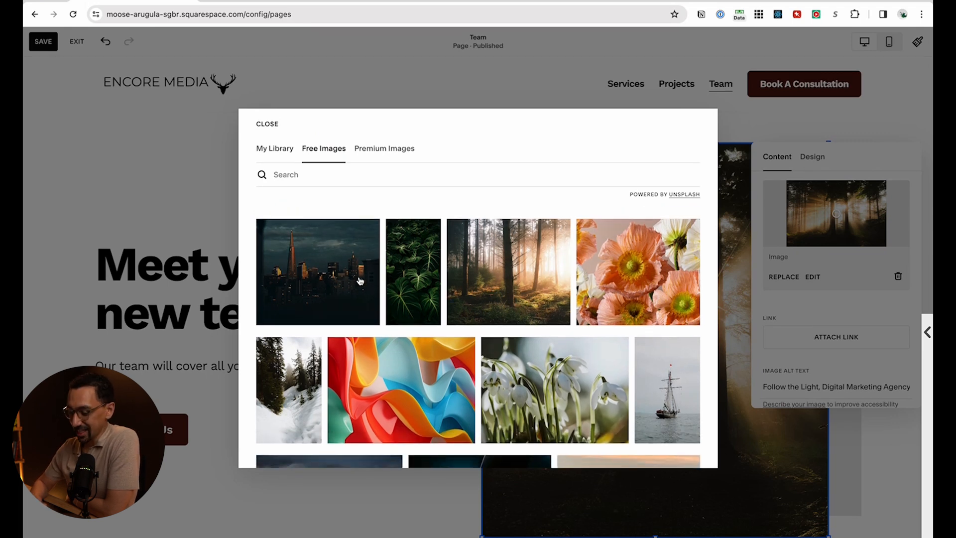
scroll(347, 277, "down", 5)
scroll(542, 301, "down", 3)
scroll(591, 302, "down", 2)
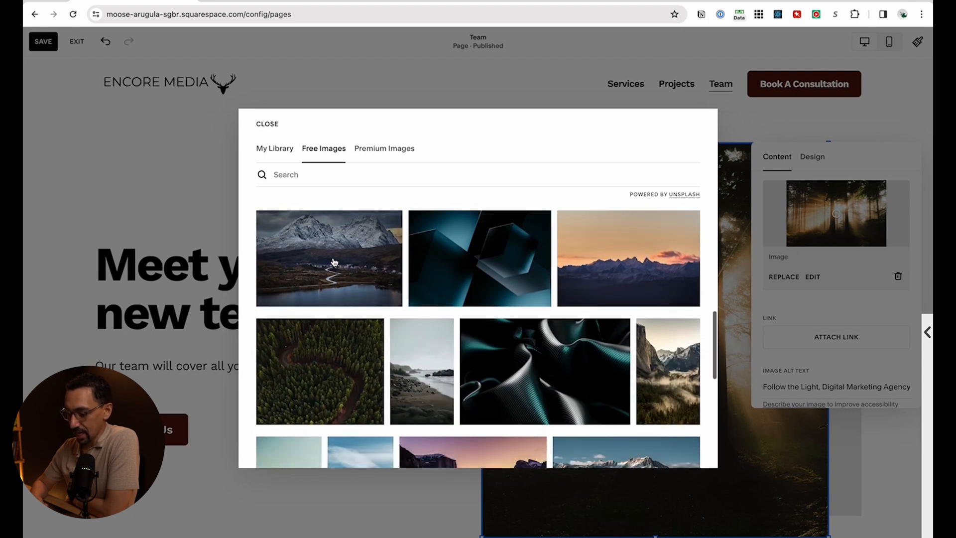
left_click(360, 388)
left_click(609, 358)
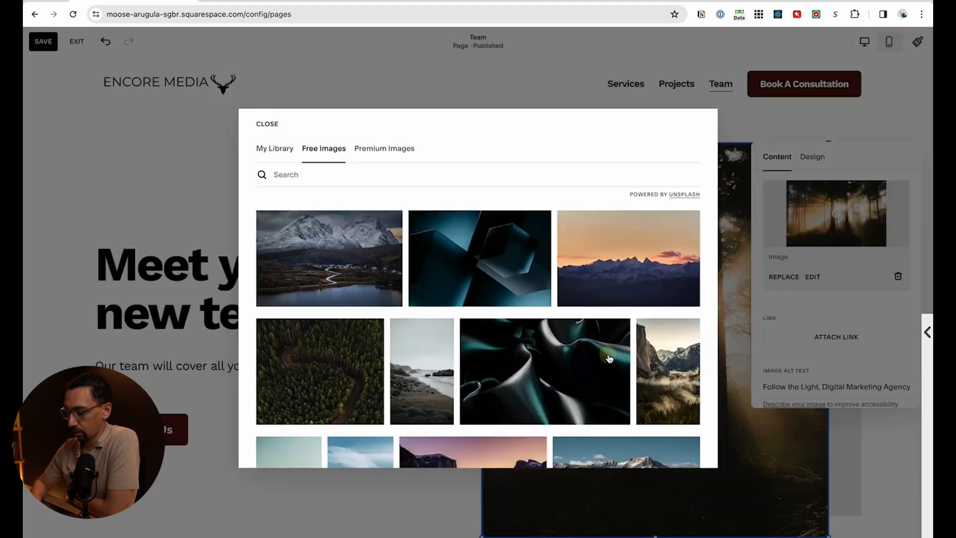
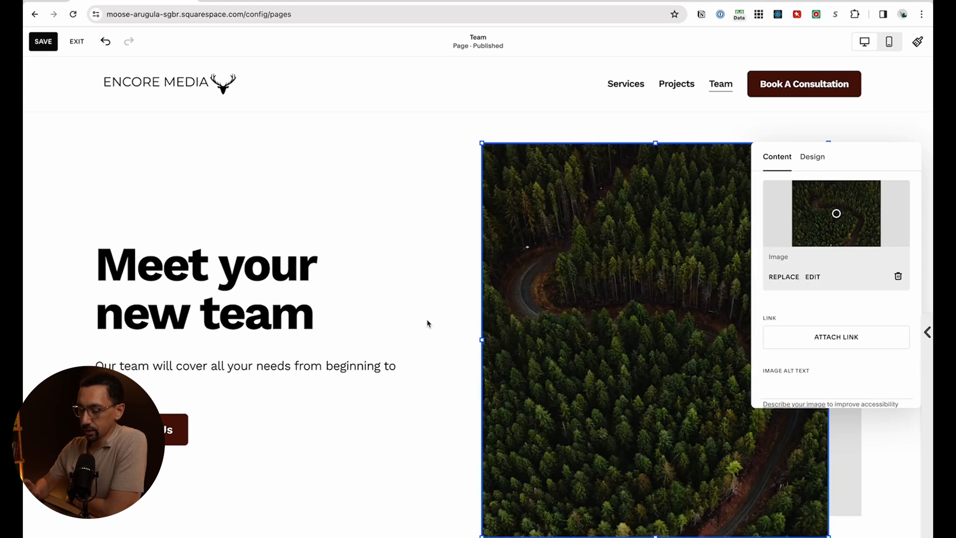
scroll(367, 284, "down", 2)
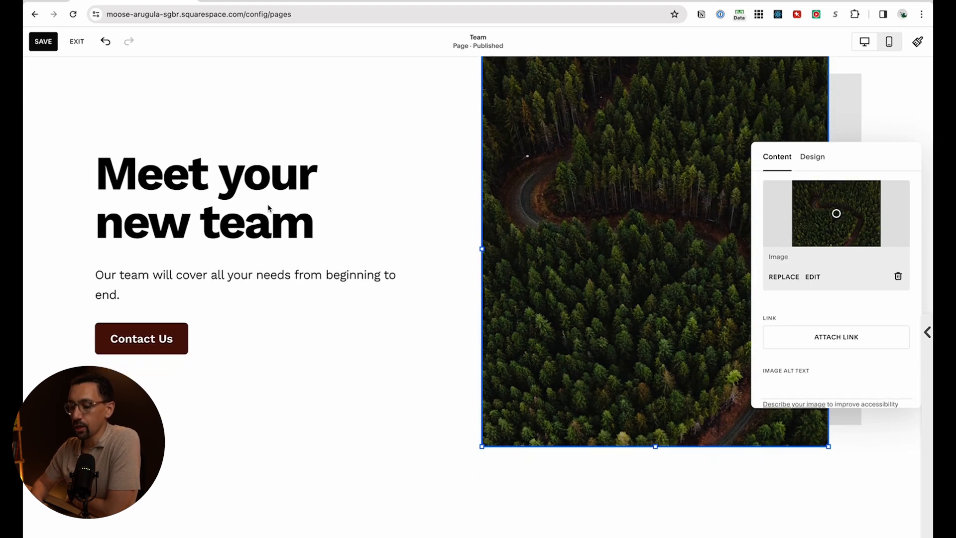
scroll(268, 208, "up", 2)
left_click(363, 207)
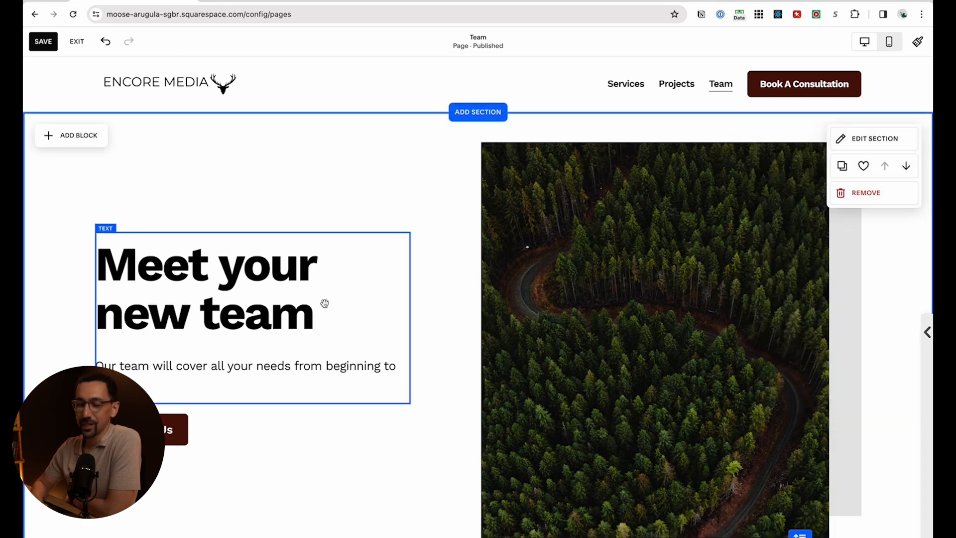
Set the "Our Team" heading above the profiles to the Paragraph 3 style
scroll(374, 337, "down", 8)
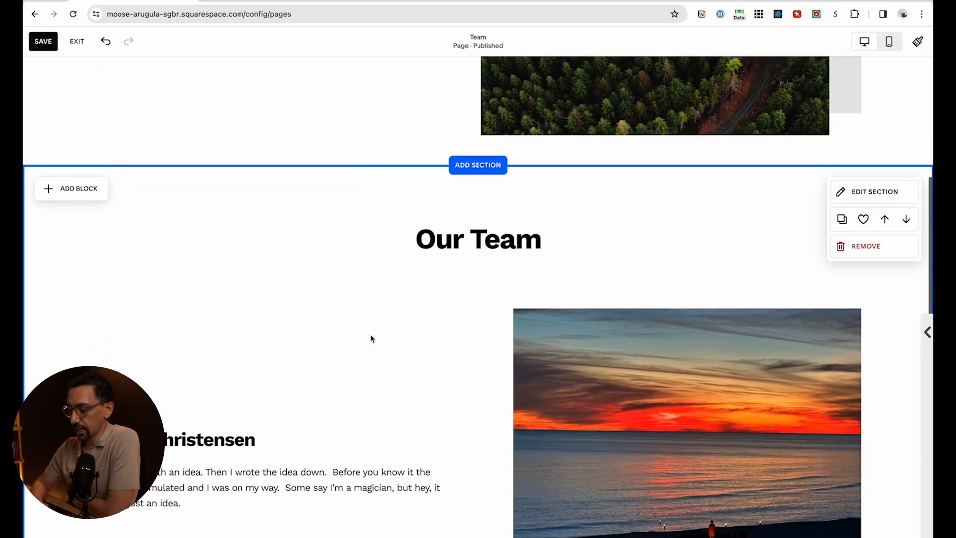
scroll(371, 339, "down", 2)
left_click(504, 131)
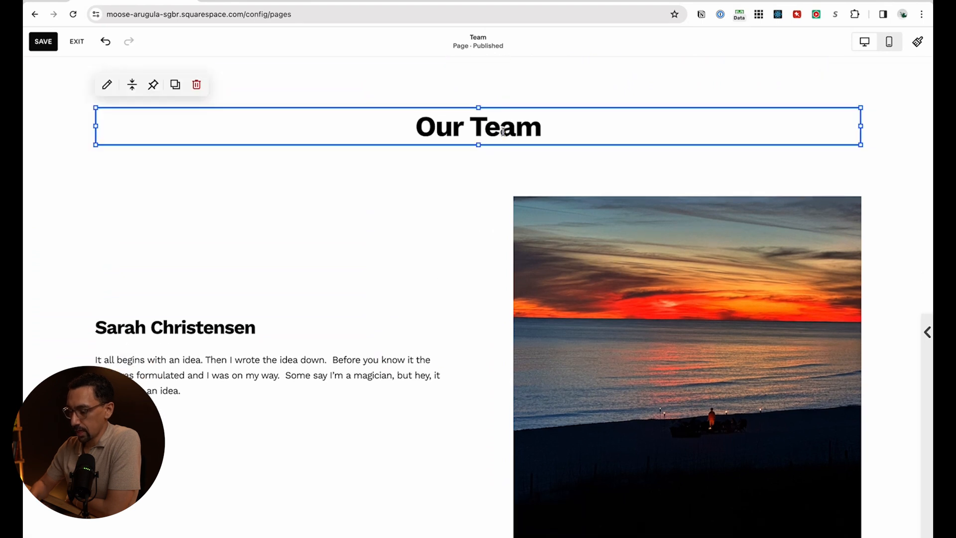
left_click(504, 131)
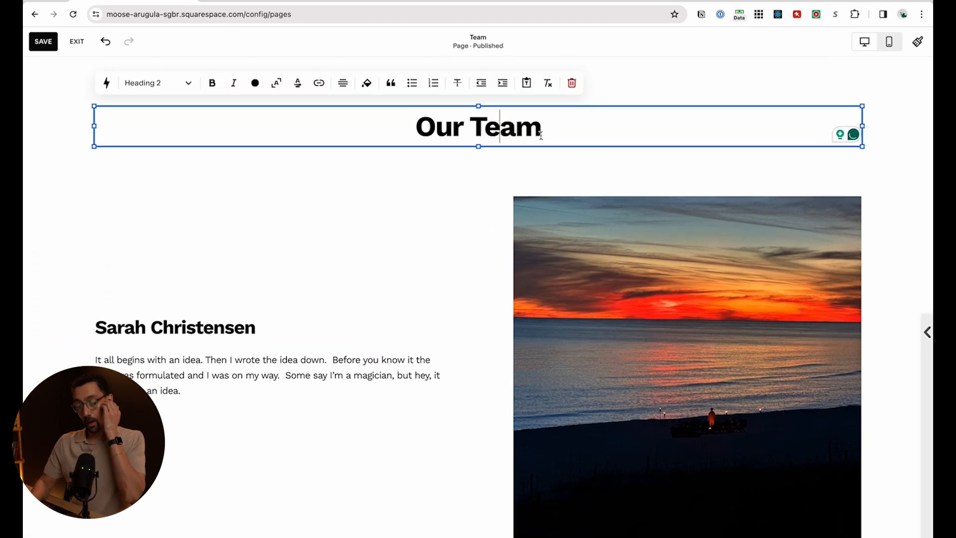
key("super+alt+7")
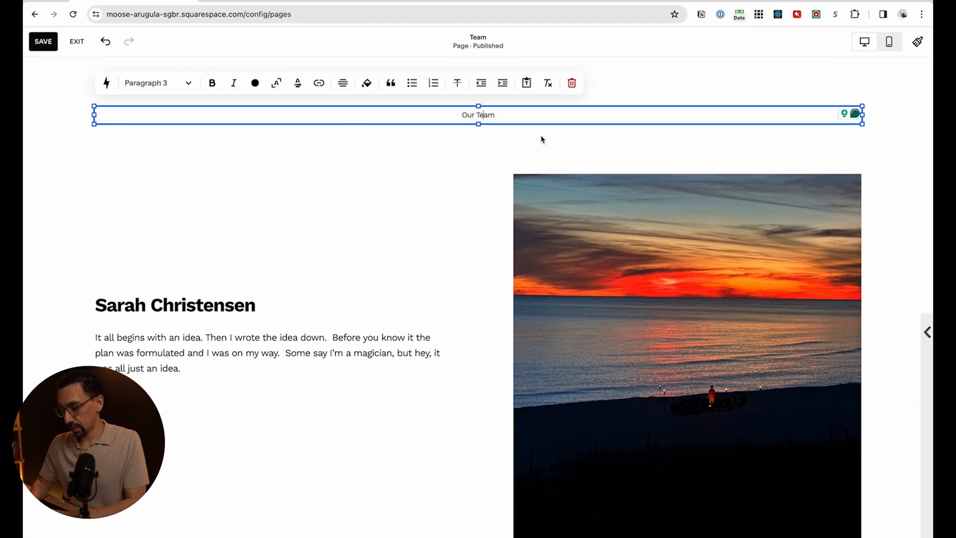
Delete the "Our Team" text block above the team profiles
left_click(502, 113)
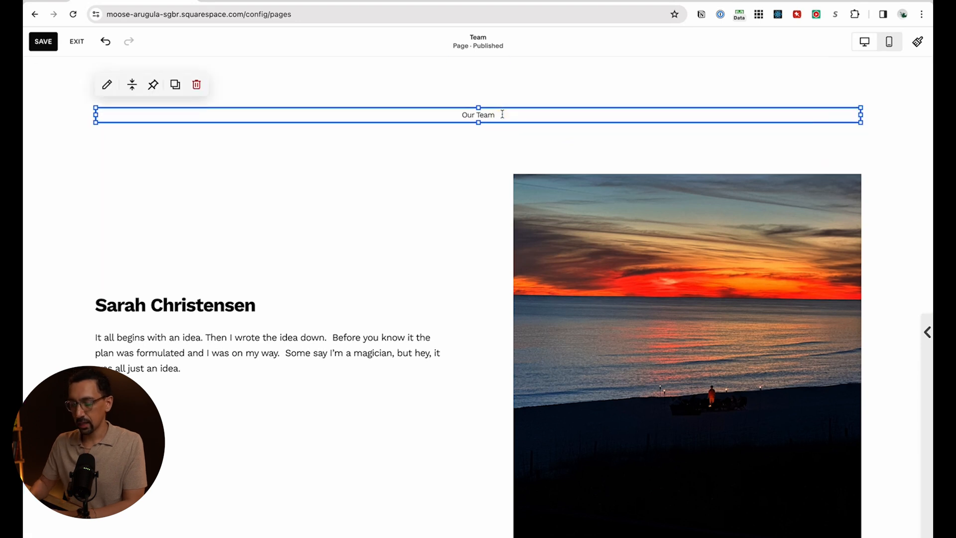
left_click(700, 284)
left_click(487, 201)
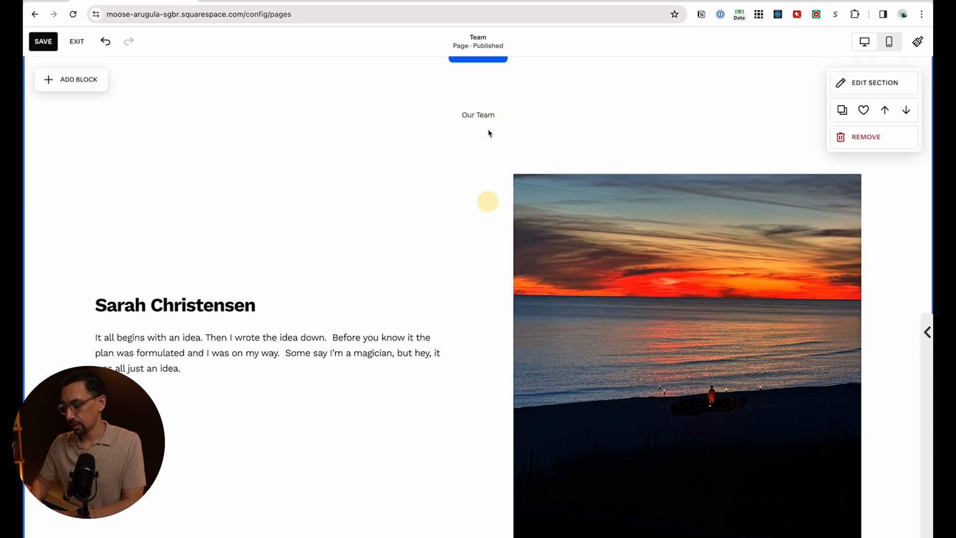
left_click(482, 118)
left_click(854, 85)
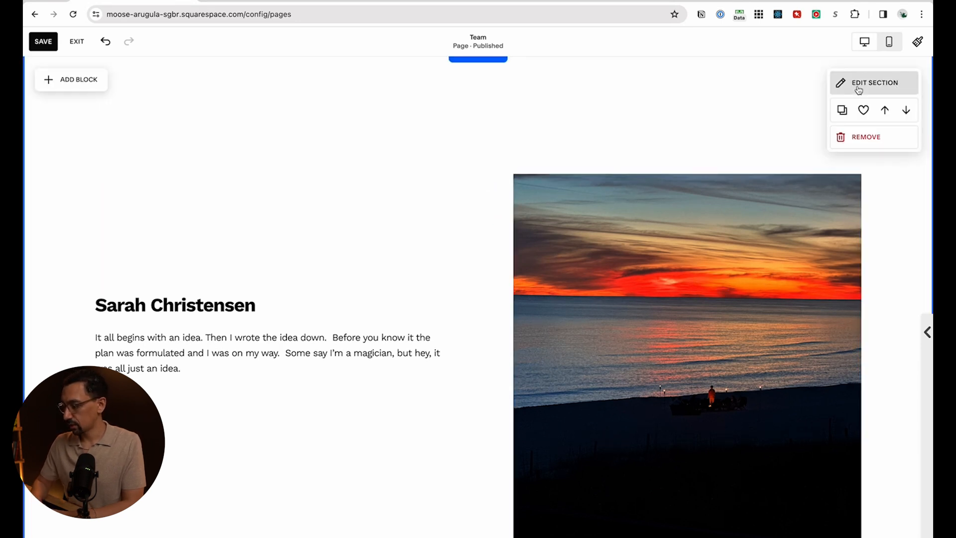
left_click(853, 85)
Change the sunset image in the first team profile from Fill to a circular Shape
left_click(641, 241)
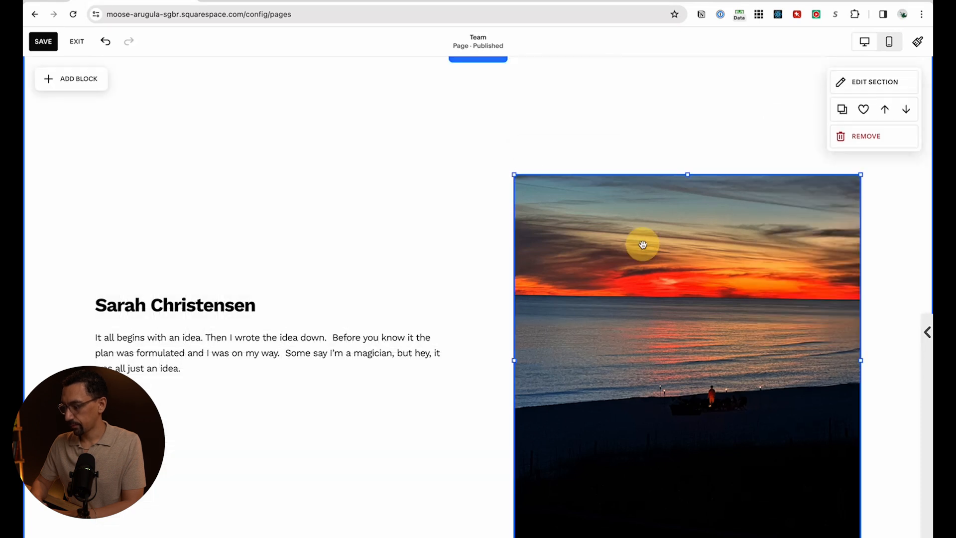
left_click(523, 152)
left_click(814, 193)
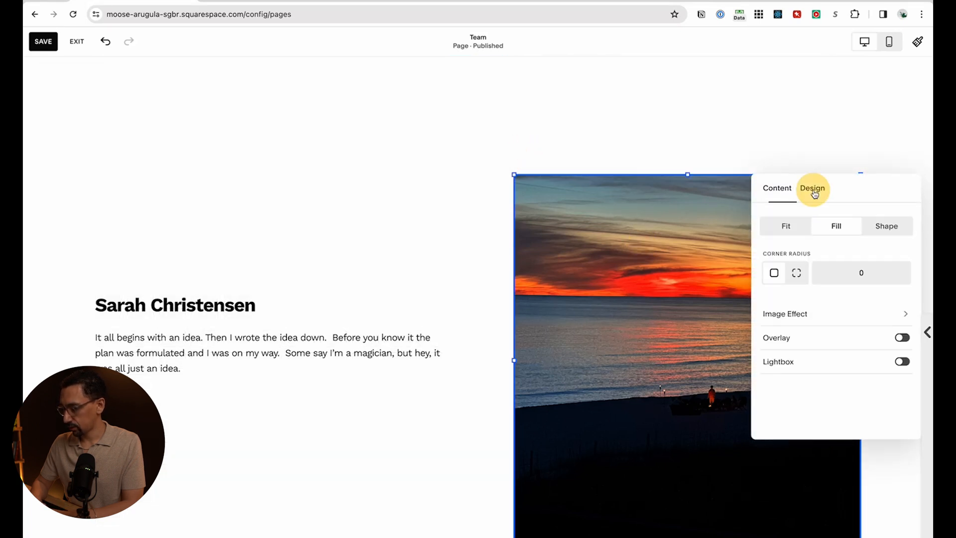
left_click(887, 226)
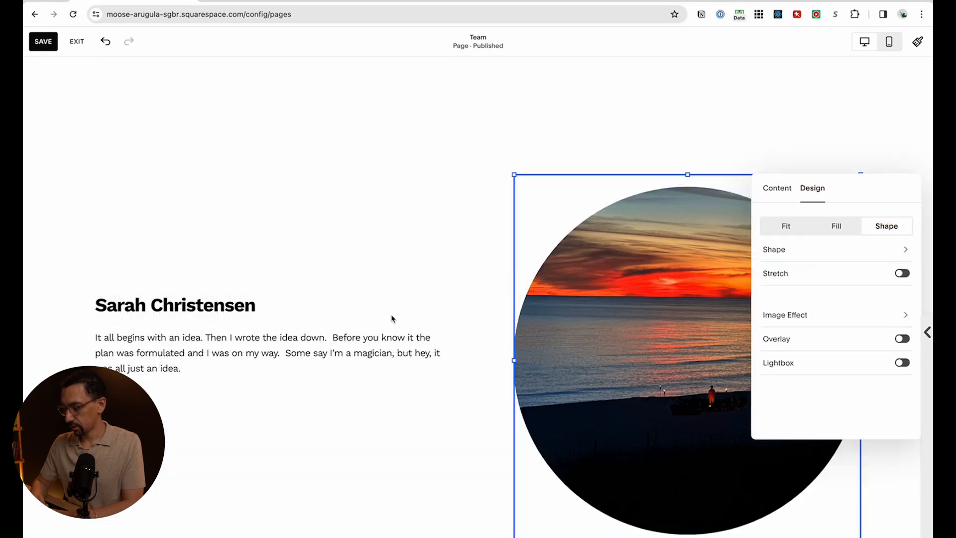
Change the parking garage portrait in the second team profile from Fill to a circular Shape
scroll(391, 319, "down", 5)
left_click(316, 404)
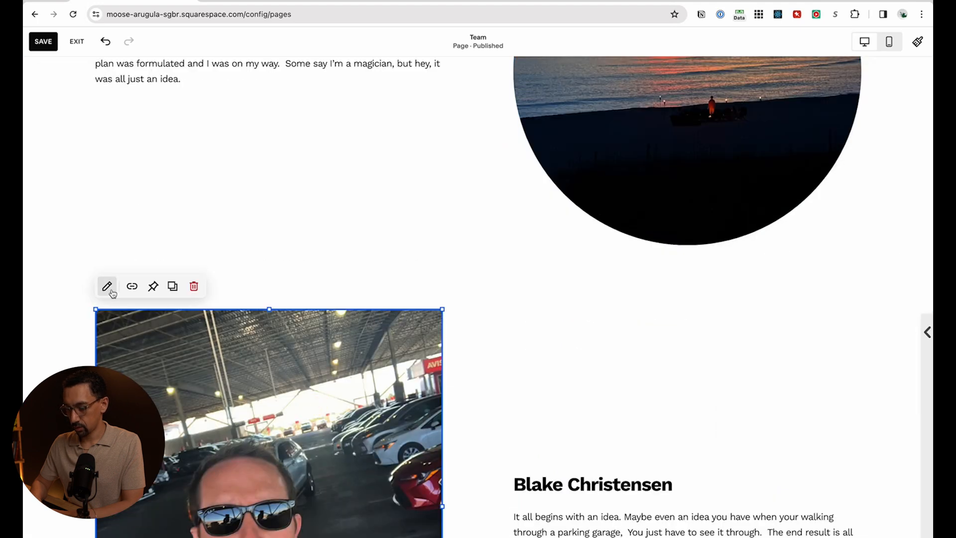
left_click(107, 286)
left_click(514, 296)
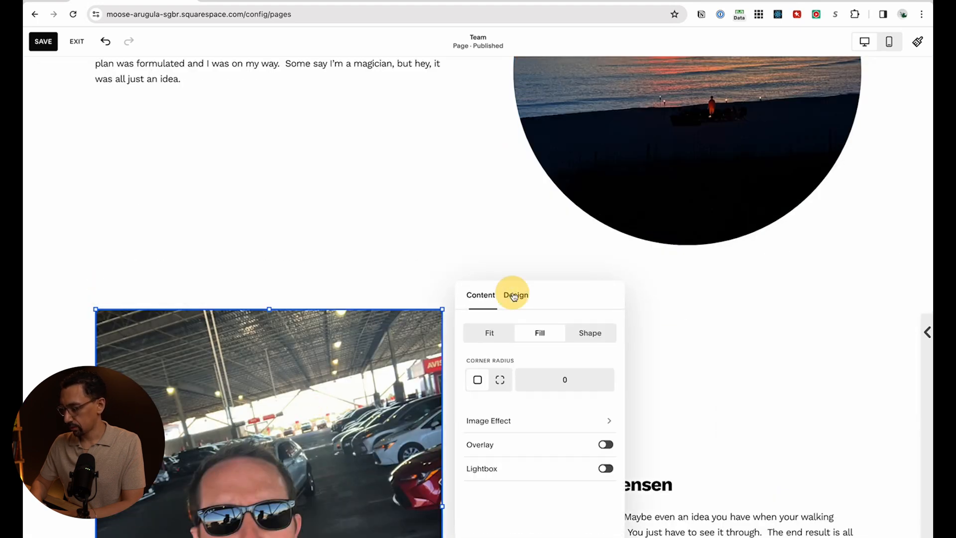
left_click(570, 332)
scroll(548, 324, "down", 5)
Shrink the parking garage portrait, place its name and description beneath it, and move the whole profile into the section's right column
left_click(425, 397)
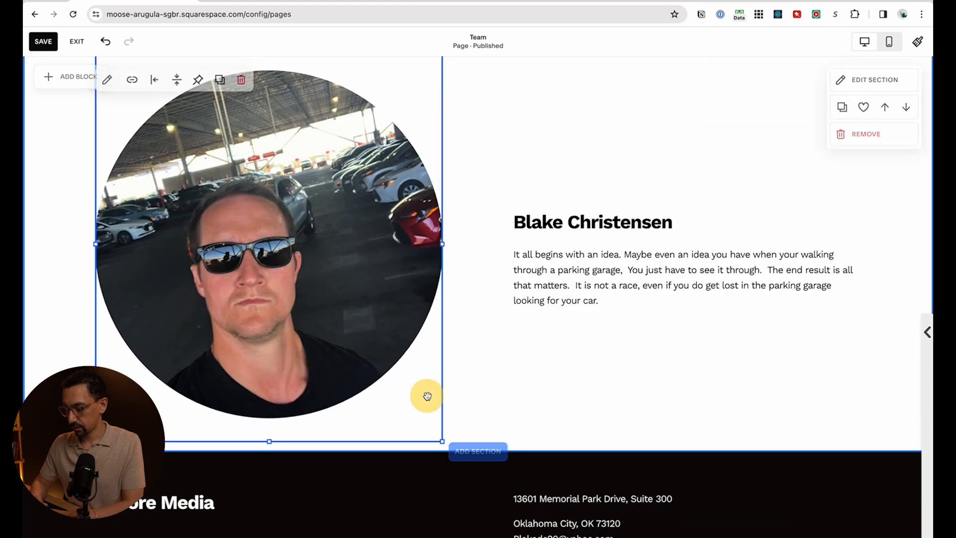
left_click_drag(443, 441, 259, 230)
scroll(375, 262, "up", 1)
scroll(413, 420, "down", 4)
left_click_drag(609, 404, 559, 268)
left_click_drag(591, 300, 173, 343)
left_click_drag(256, 476, 209, 259)
left_click_drag(273, 221, 659, 180)
Shrink the circular sunset image and move it to the section's left column
scroll(659, 179, "up", 5)
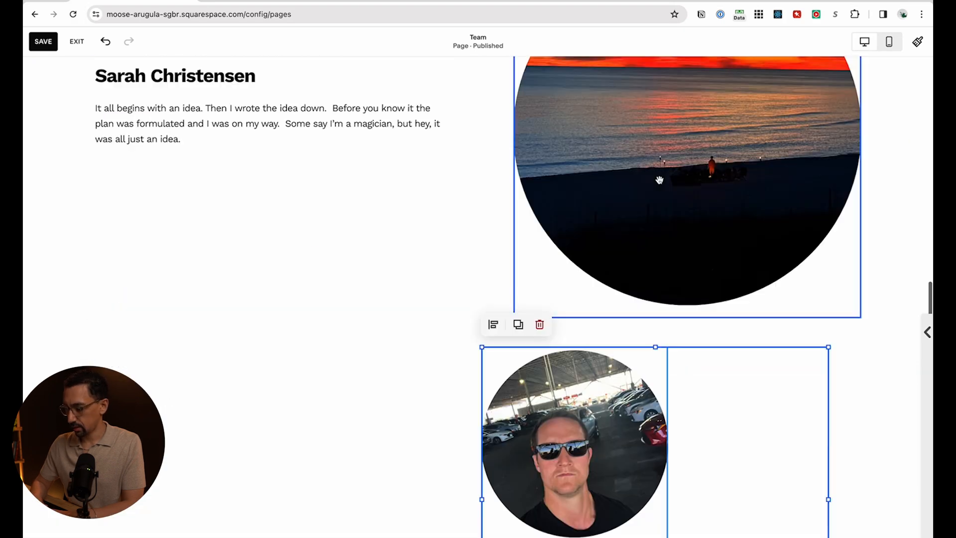
left_click(660, 183)
left_click_drag(861, 315, 700, 166)
scroll(623, 300, "up", 6)
left_click_drag(623, 439, 204, 301)
Move the parking garage profile up beside the sunset image and line up both circular images in one row
scroll(299, 319, "down", 6)
left_click_drag(459, 493, 665, 141)
left_click_drag(622, 317, 574, 204)
left_click_drag(203, 247, 202, 172)
scroll(199, 299, "up", 2)
left_click_drag(191, 324, 192, 282)
left_click_drag(280, 264, 278, 284)
left_click(337, 367)
Move the first team member's name and description up directly beneath the sunset image, level with the second profile's text
scroll(401, 374, "down", 1)
scroll(266, 448, "down", 2)
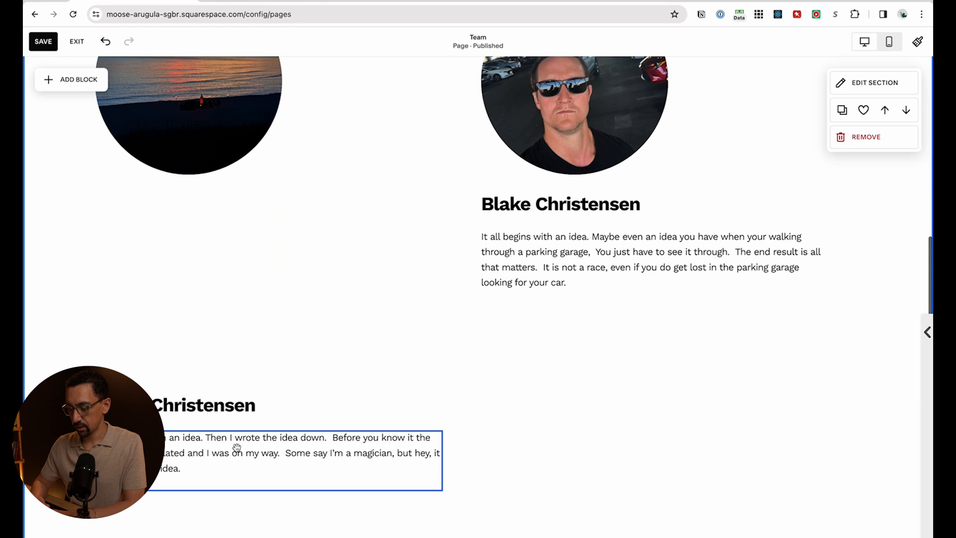
left_click(247, 406)
key("Up")
key("Up")
key("Up")
key("Up")
key("Up")
key("Up")
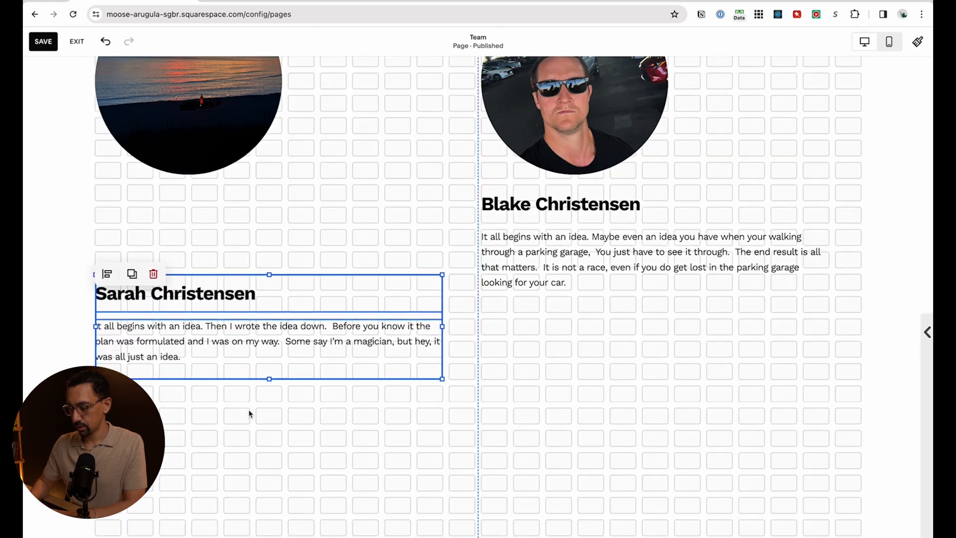
key("Down")
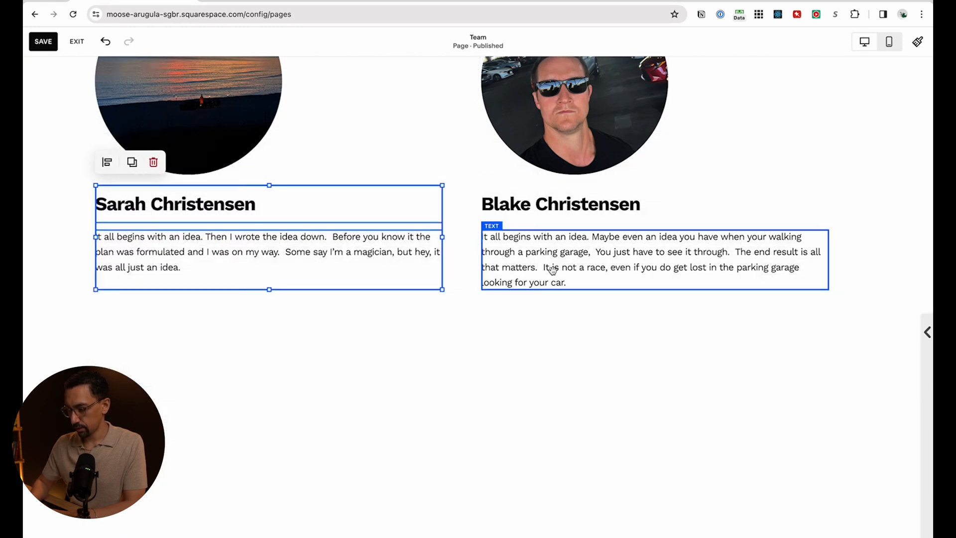
Shift both team members' names lower within their text blocks, closer to their descriptions
left_click(598, 354)
left_click(525, 217)
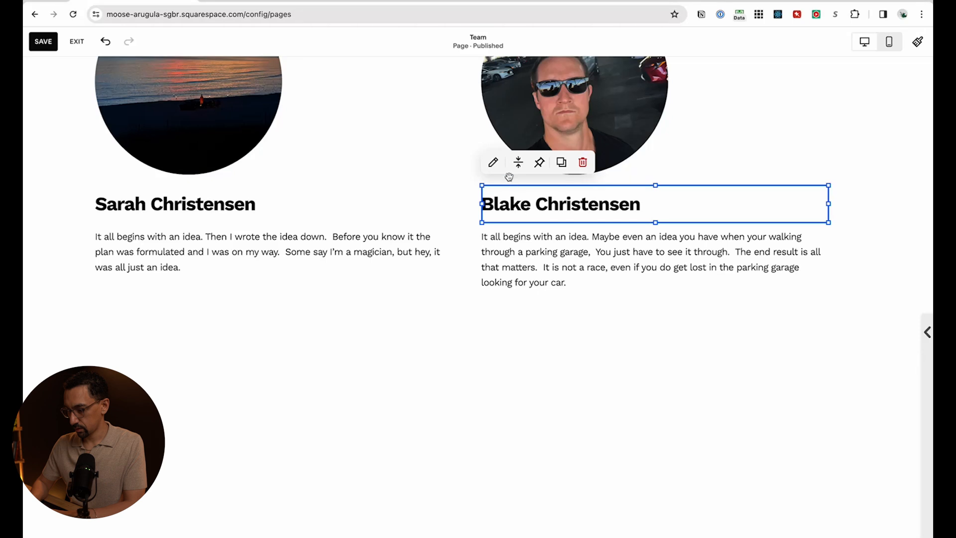
left_click(280, 197)
left_click(132, 162)
left_click(154, 187)
left_click(578, 201)
Trim the empty grid rows below the two team profiles, leaving the section 14 rows high
scroll(578, 205, "down", 10)
left_click_drag(799, 400, 776, 84)
scroll(769, 215, "up", 2)
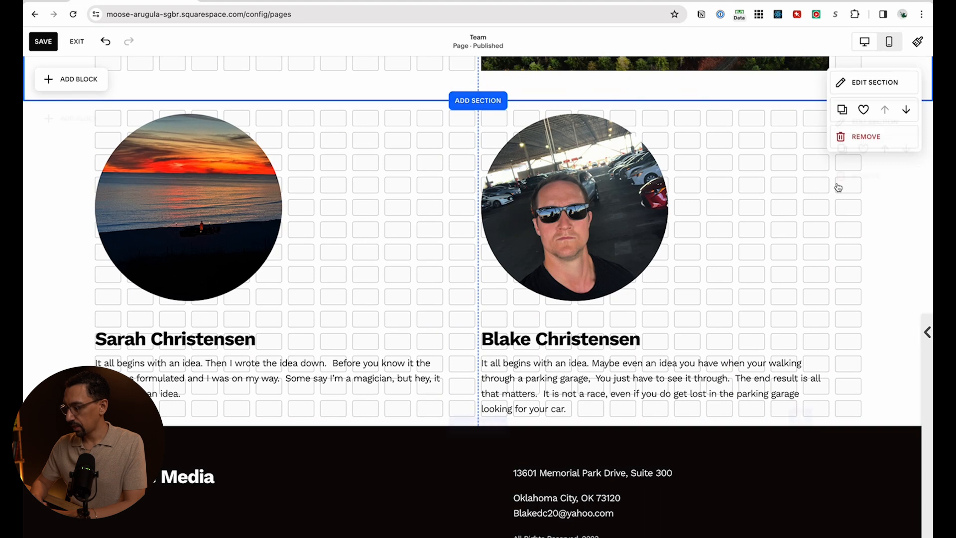
scroll(907, 243, "down", 1)
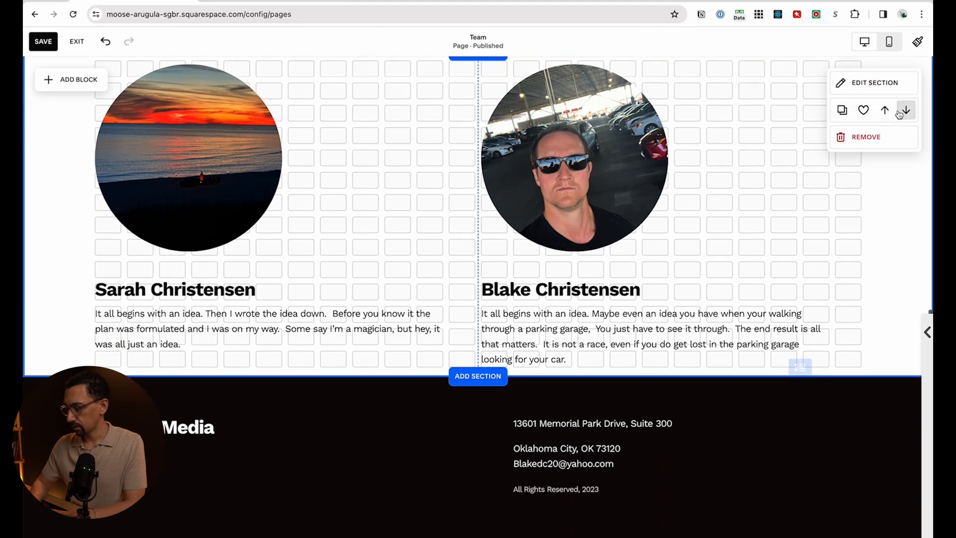
Try the S height for the team profiles section, then set its height to M
left_click(871, 83)
left_click(861, 114)
left_click(768, 107)
left_click(839, 251)
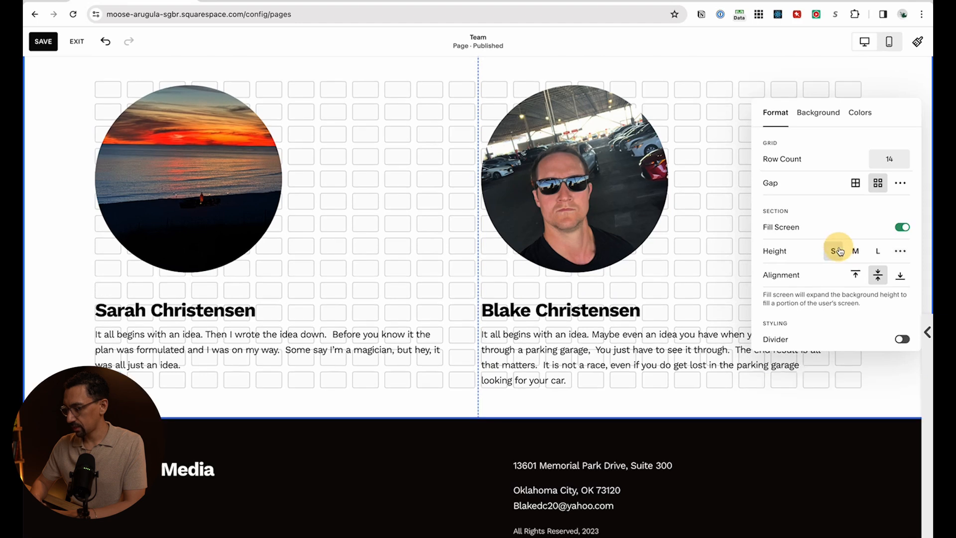
left_click(857, 252)
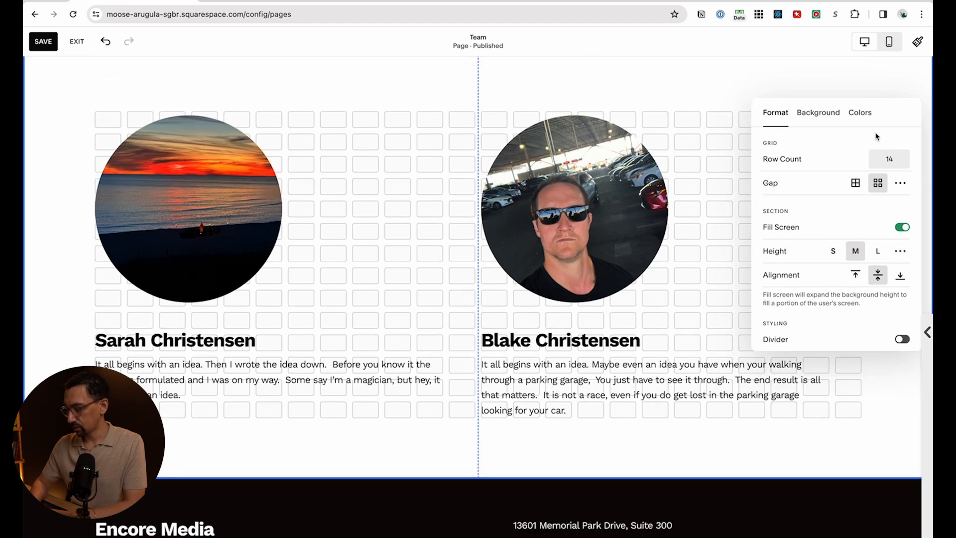
Apply the Light 2 color theme to the team profiles section and check it against the hero above
left_click(860, 114)
left_click(805, 239)
left_click(813, 264)
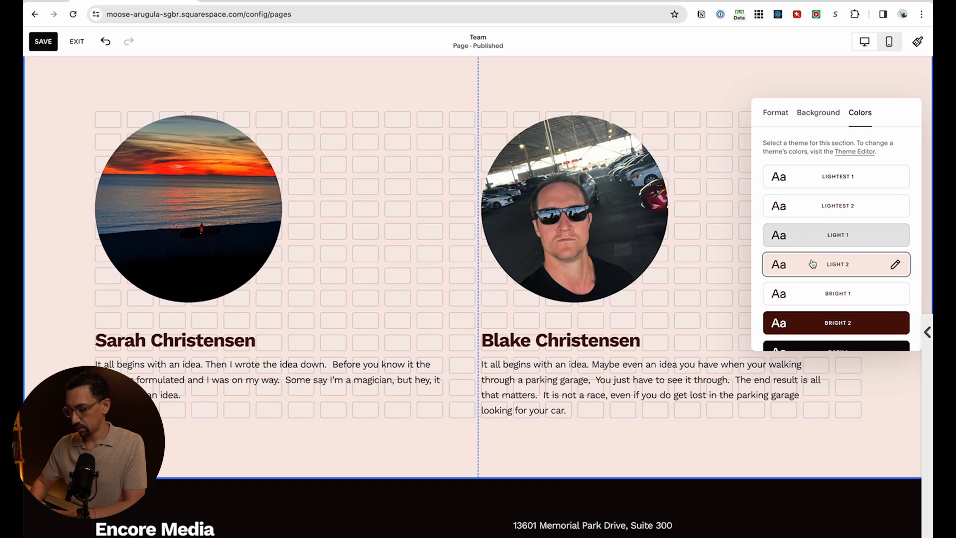
left_click(367, 183)
scroll(368, 184, "up", 6)
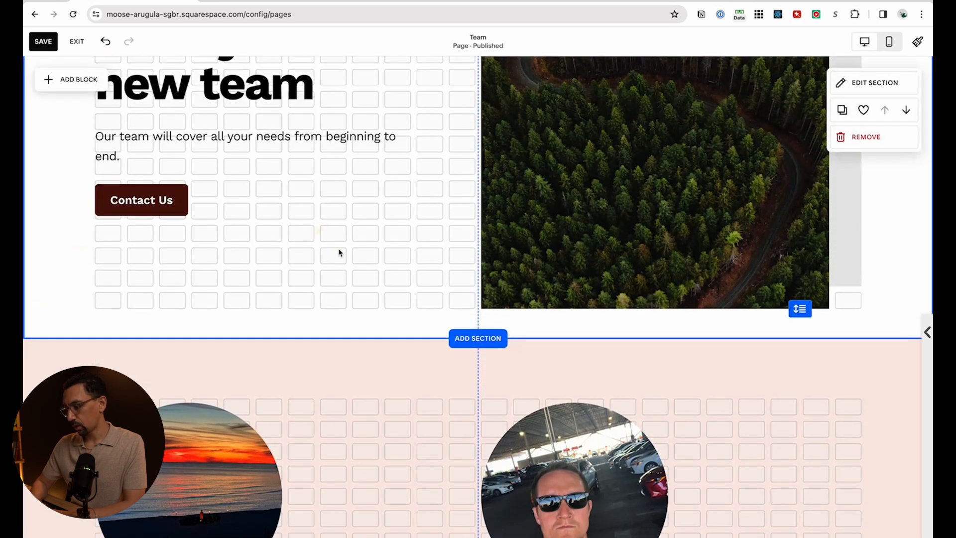
scroll(339, 252, "up", 2)
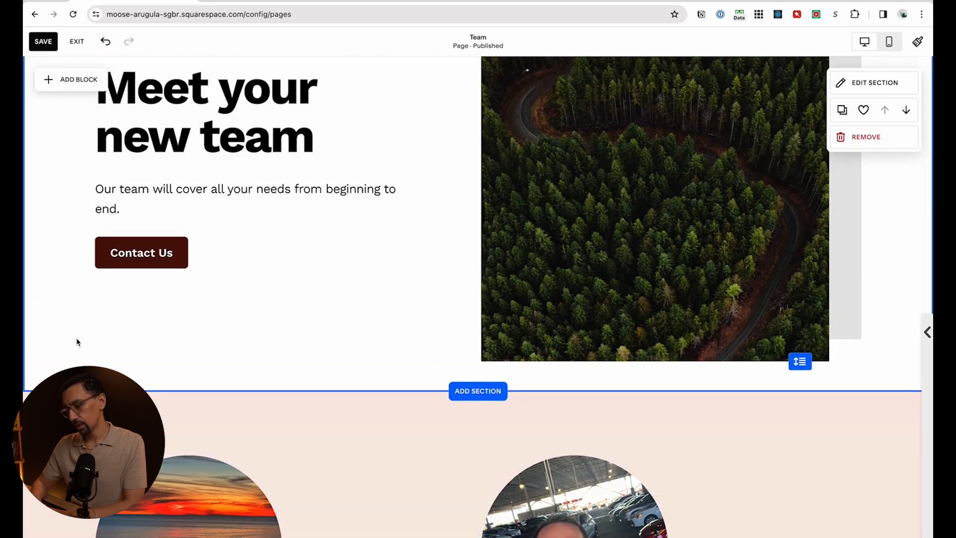
scroll(653, 284, "up", 7)
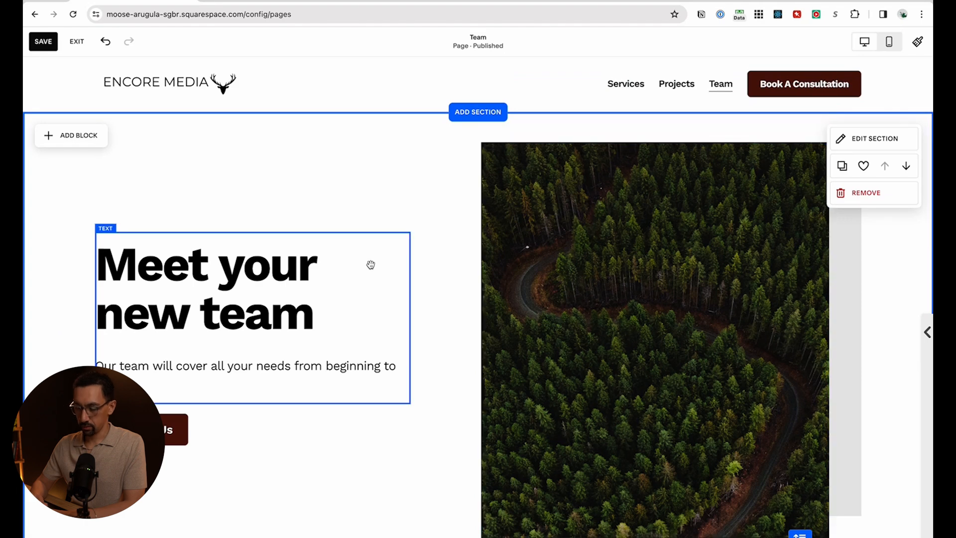
Move both team photos toward the middle of their columns and center-align the names and descriptions
scroll(371, 267, "down", 7)
scroll(371, 269, "down", 1)
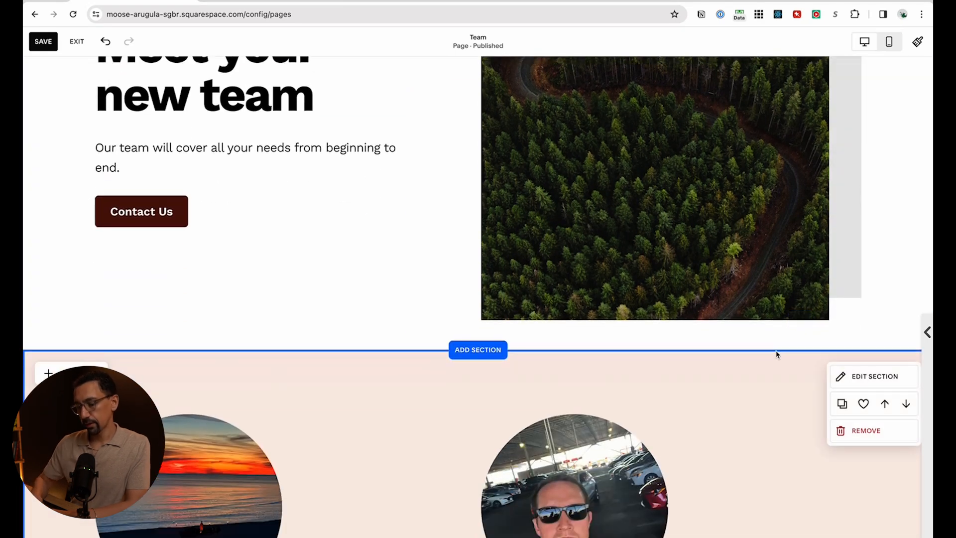
scroll(860, 331, "down", 7)
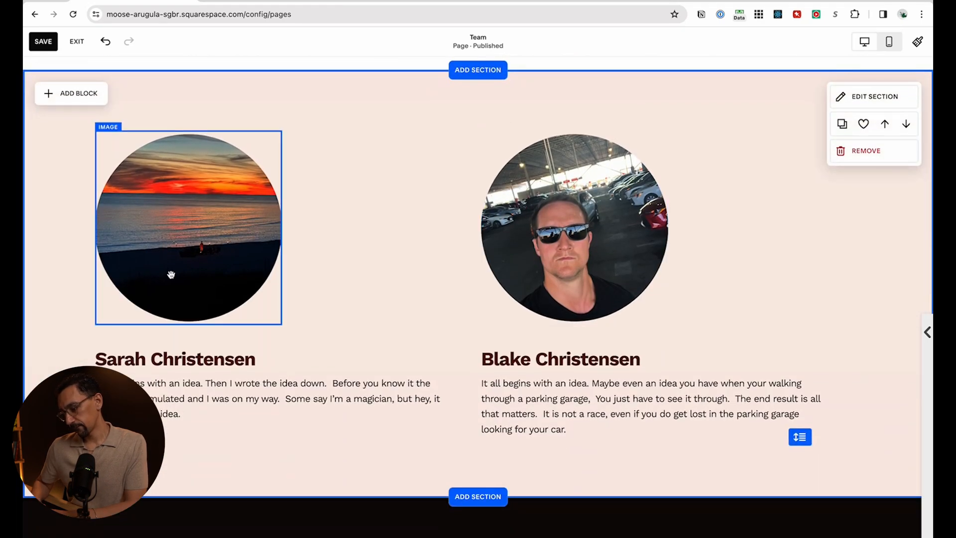
left_click_drag(172, 273, 245, 269)
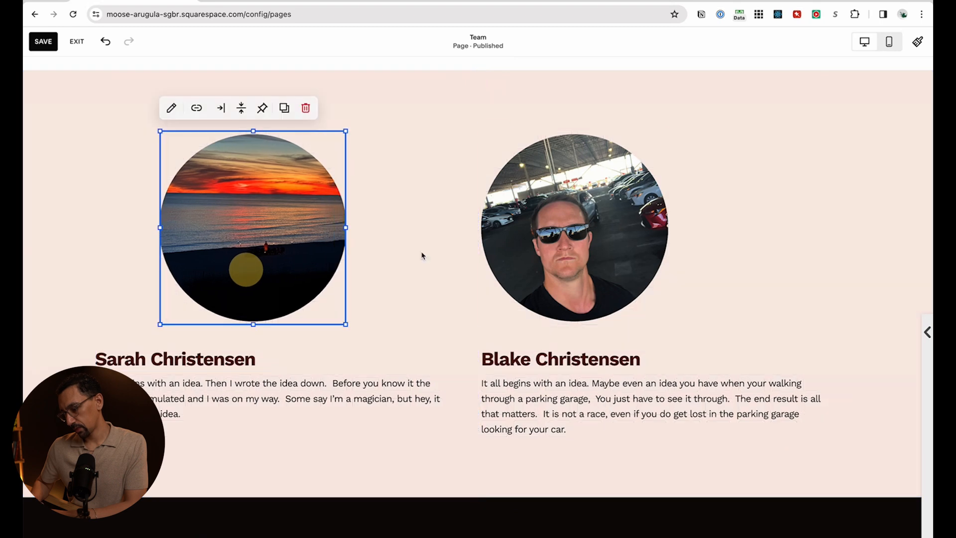
left_click_drag(604, 249, 642, 269)
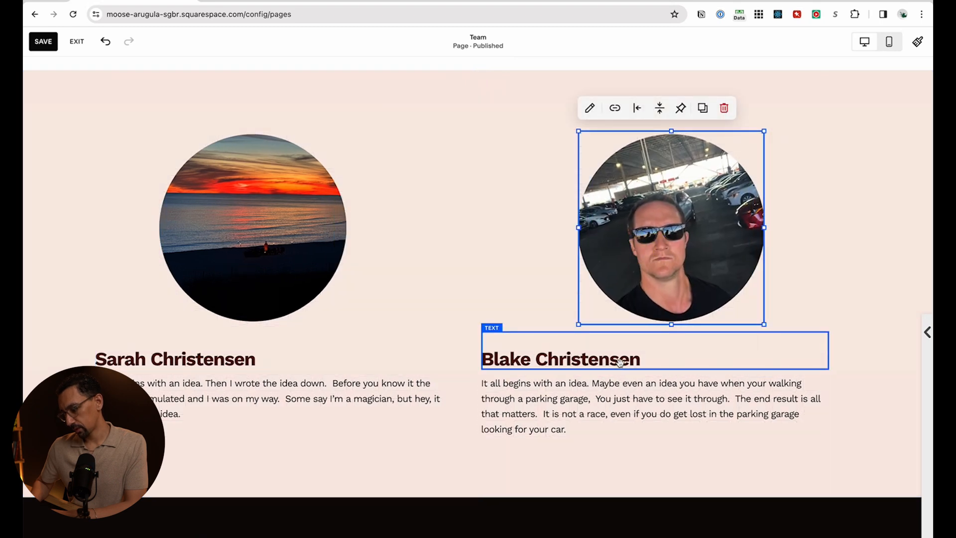
left_click(624, 359)
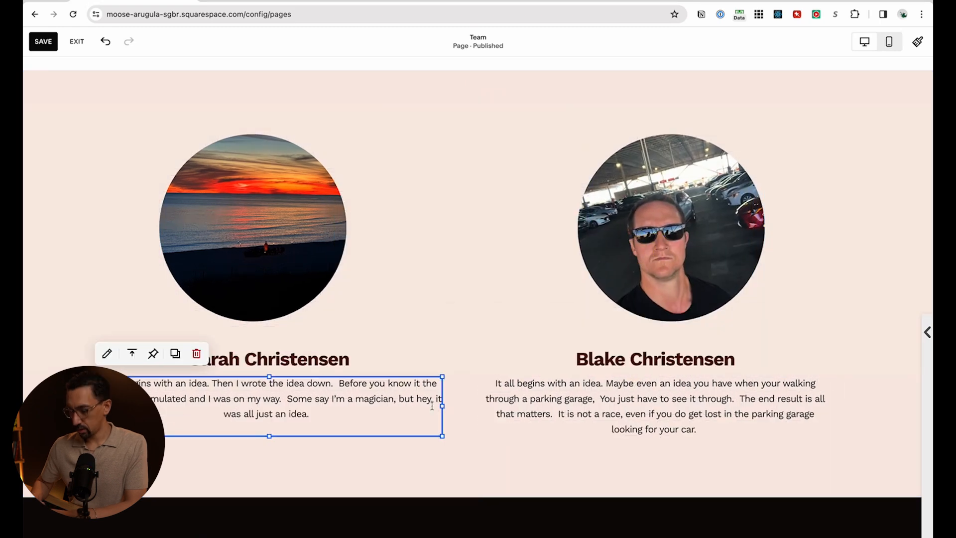
Narrow the description text blocks below both team members and reposition the second one under its photo
left_click_drag(443, 406, 351, 406)
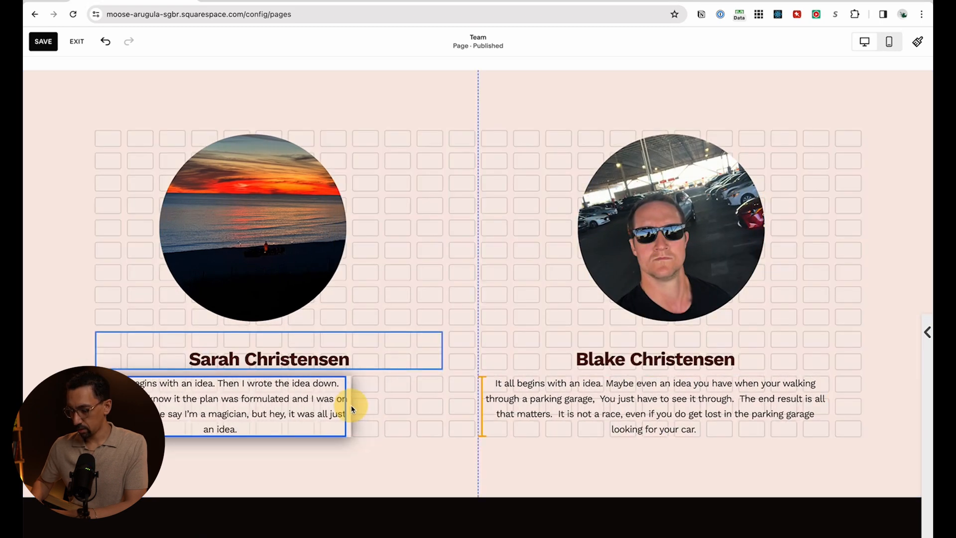
left_click(300, 426)
left_click_drag(480, 406, 580, 406)
left_click_drag(698, 401, 662, 400)
left_click(509, 453)
left_click_drag(780, 412, 698, 455)
Align each team member's photo, name and description to a common horizontal center
left_click(620, 288)
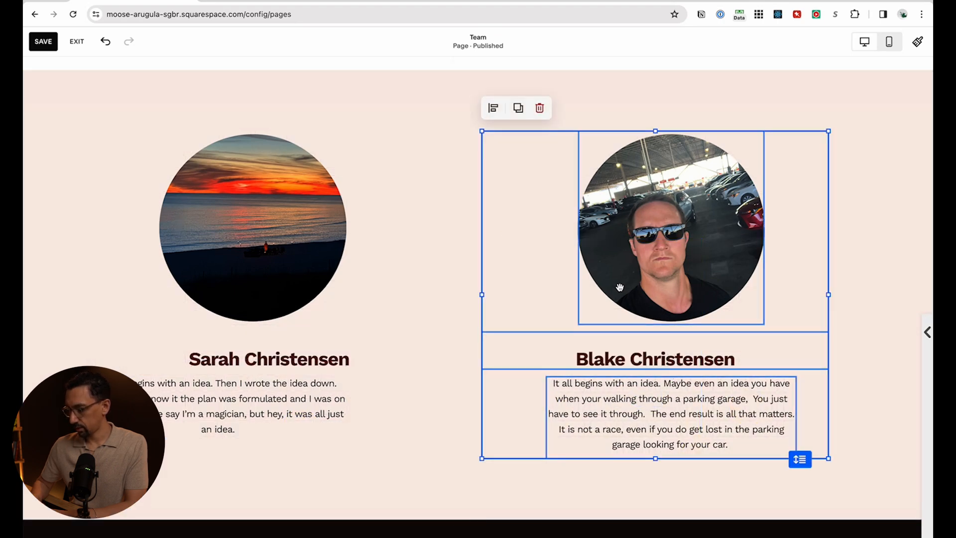
left_click(500, 107)
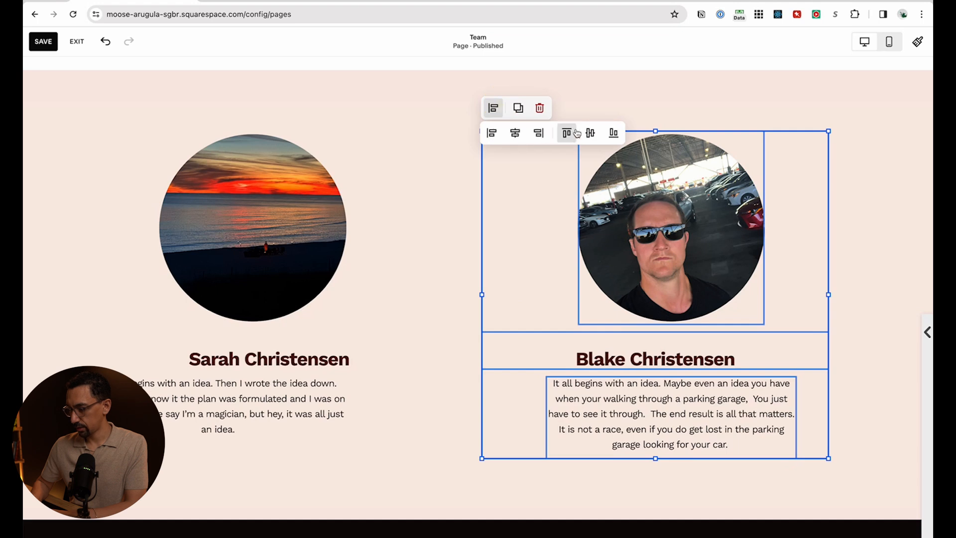
left_click(516, 133)
left_click(427, 234)
left_click(265, 184)
left_click(107, 112)
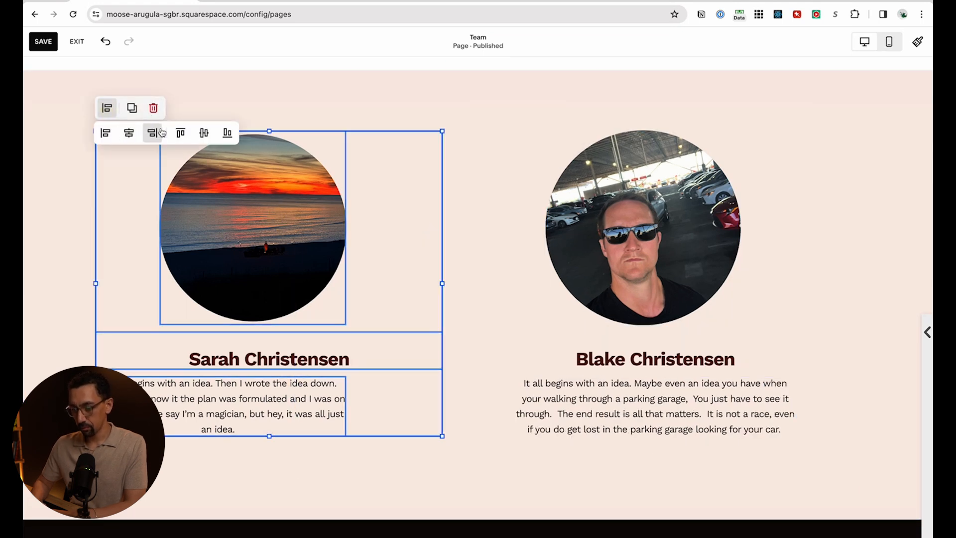
left_click(129, 132)
left_click(63, 308)
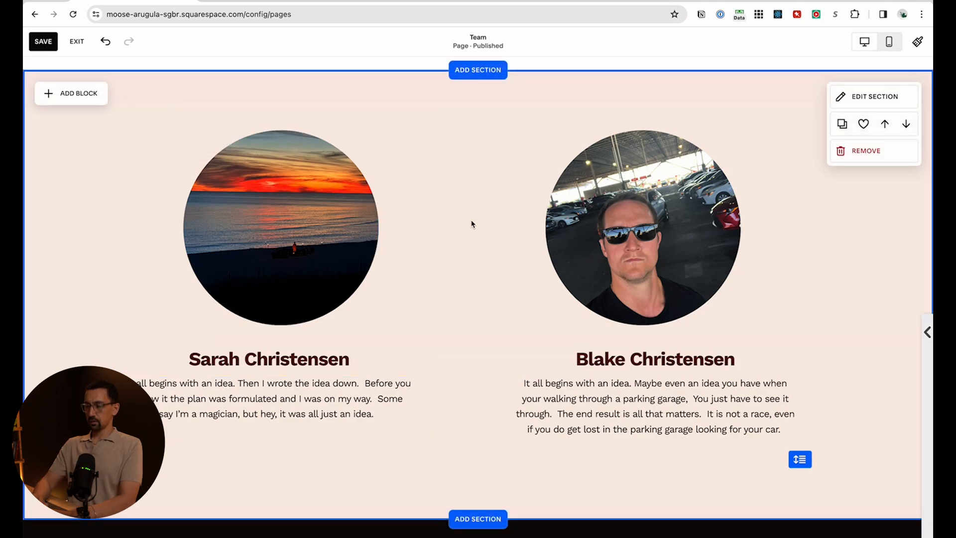
Look over the Team page, the home page hero and the Services page's hero and details section
scroll(472, 222, "up", 10)
scroll(482, 295, "down", 12)
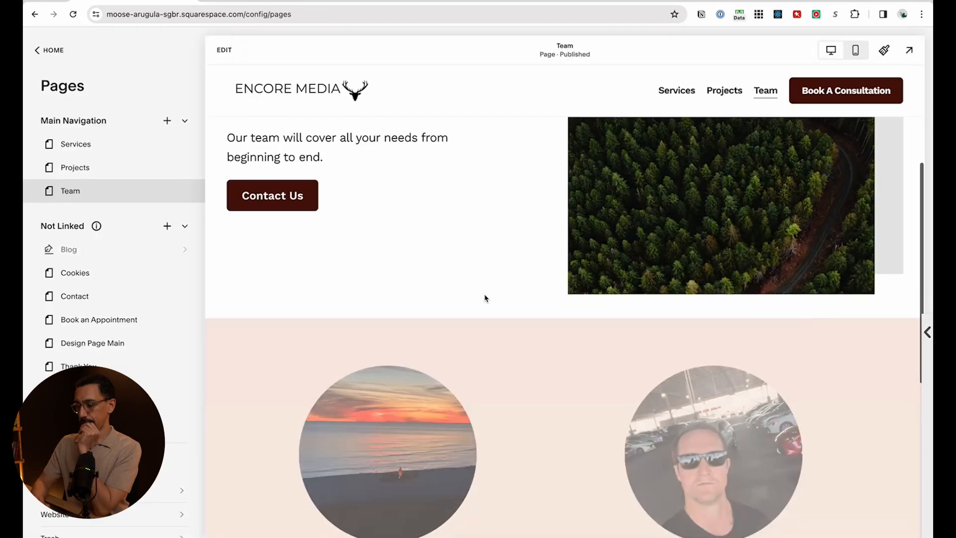
scroll(485, 298, "down", 7)
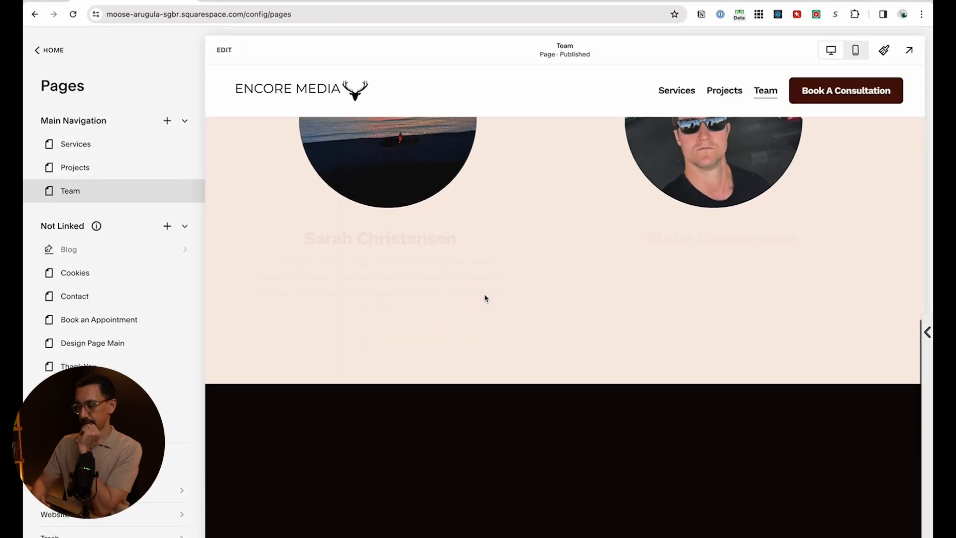
scroll(484, 294, "up", 8)
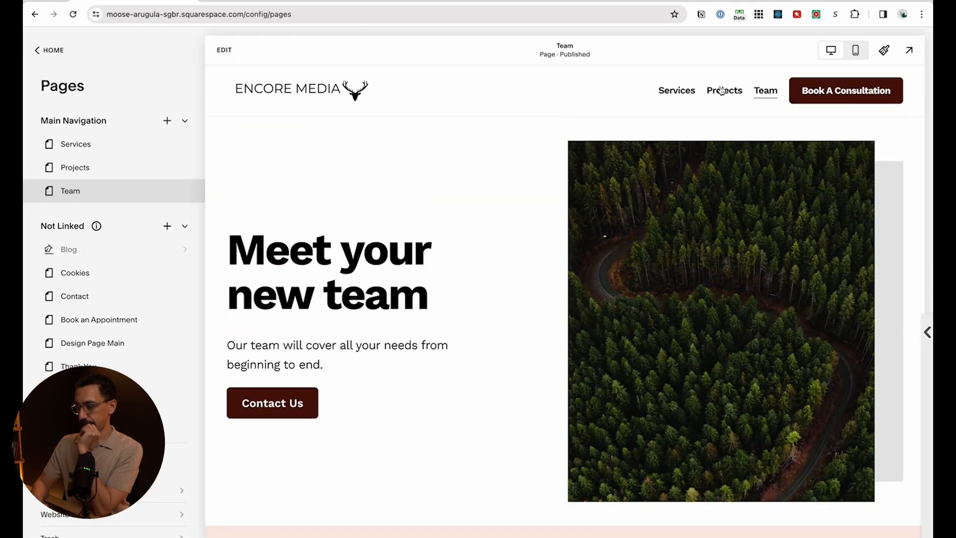
left_click(291, 92)
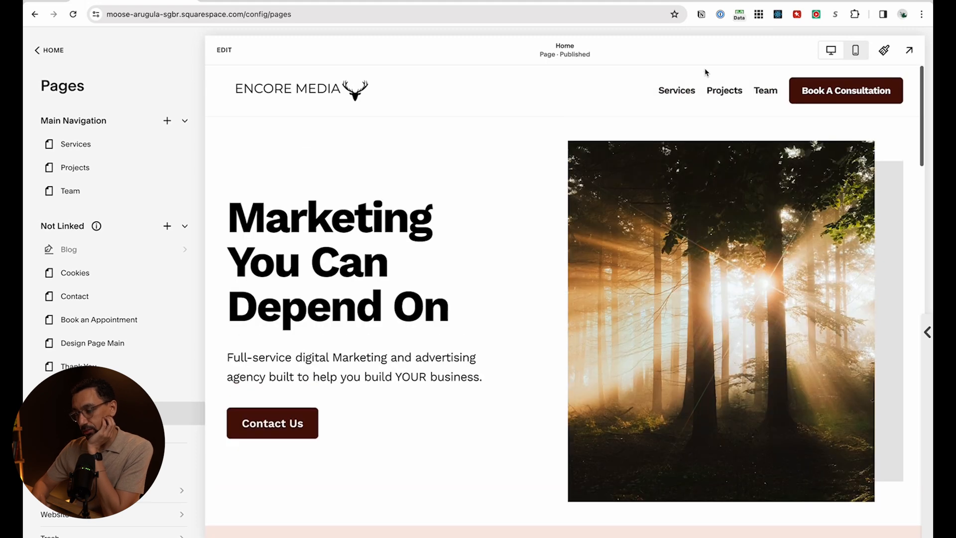
left_click(685, 93)
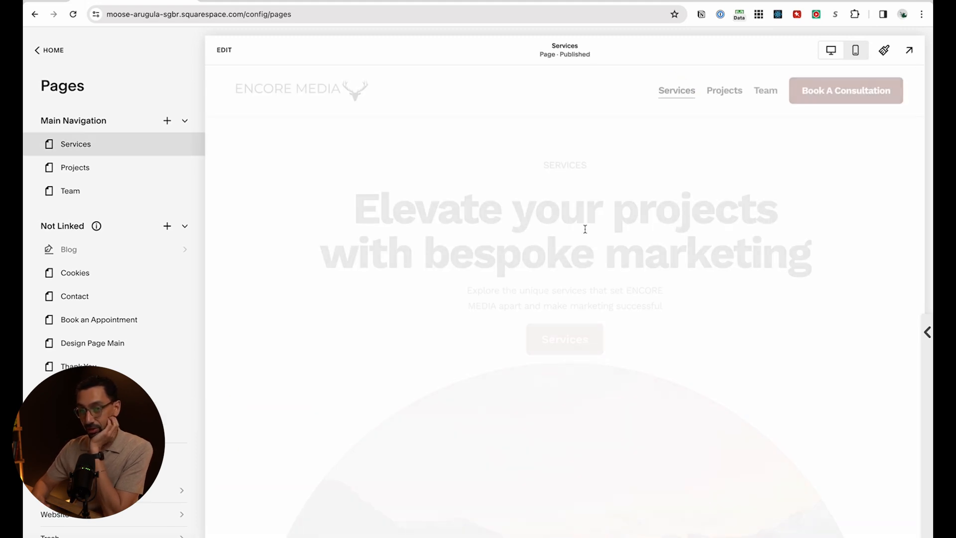
scroll(548, 299, "down", 5)
scroll(547, 299, "down", 10)
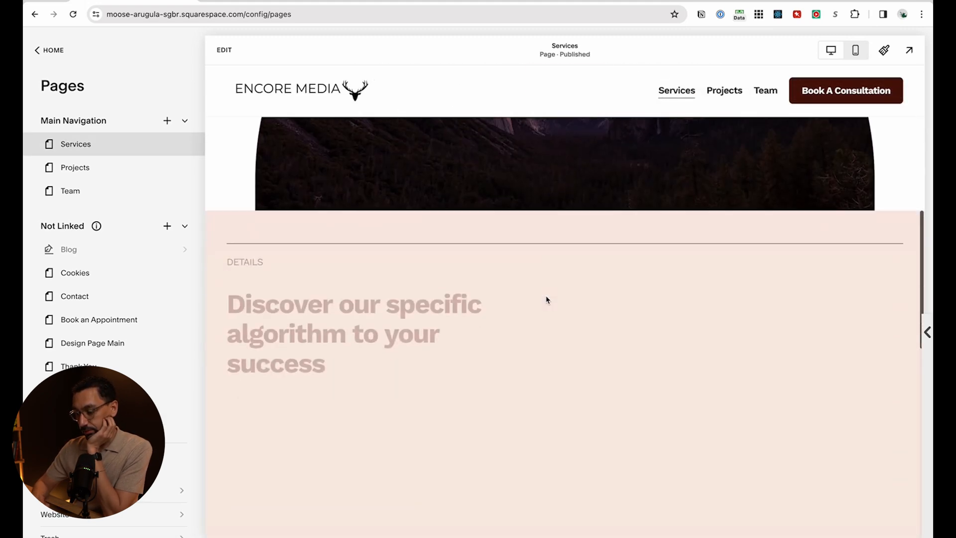
scroll(293, 289, "up", 4)
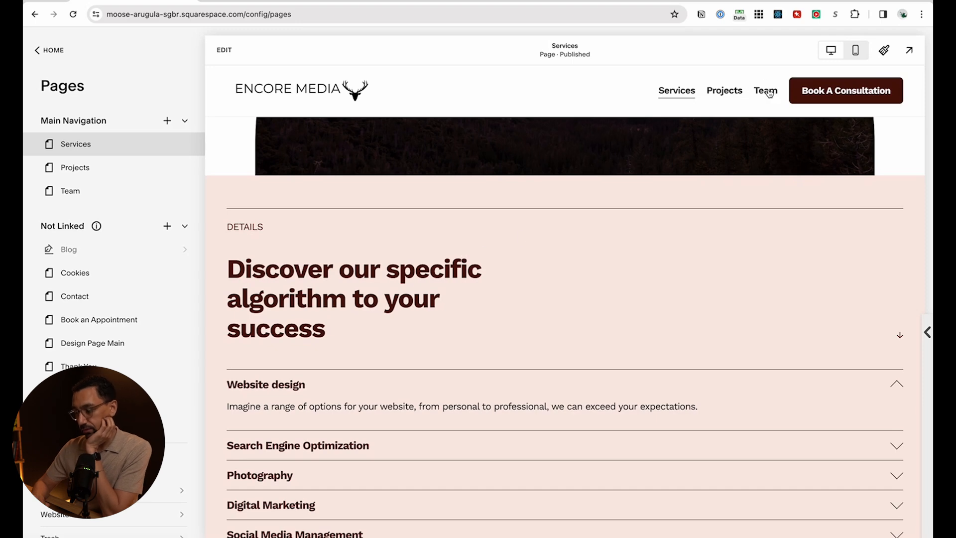
Examine the Projects page from its hero through the portfolio entries to the consultation form
left_click(721, 91)
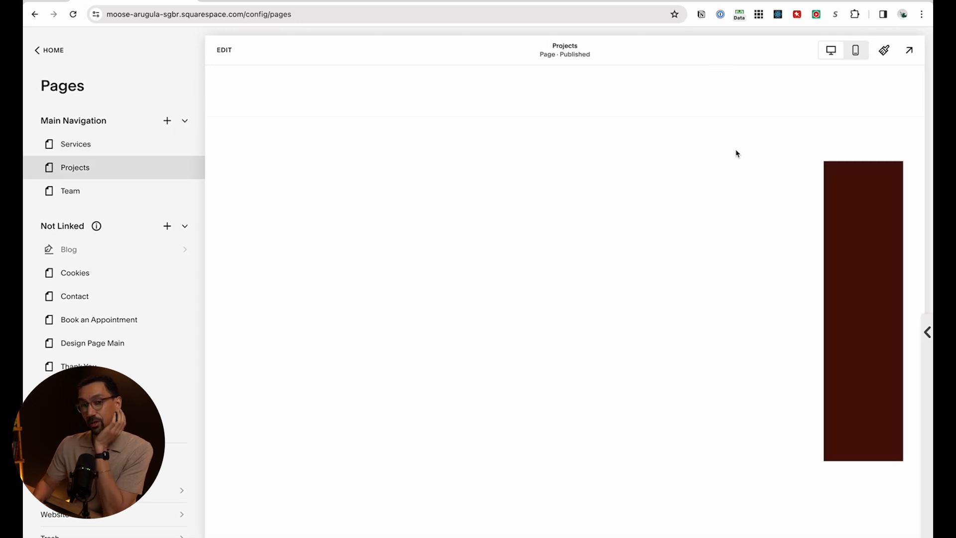
scroll(649, 256, "down", 5)
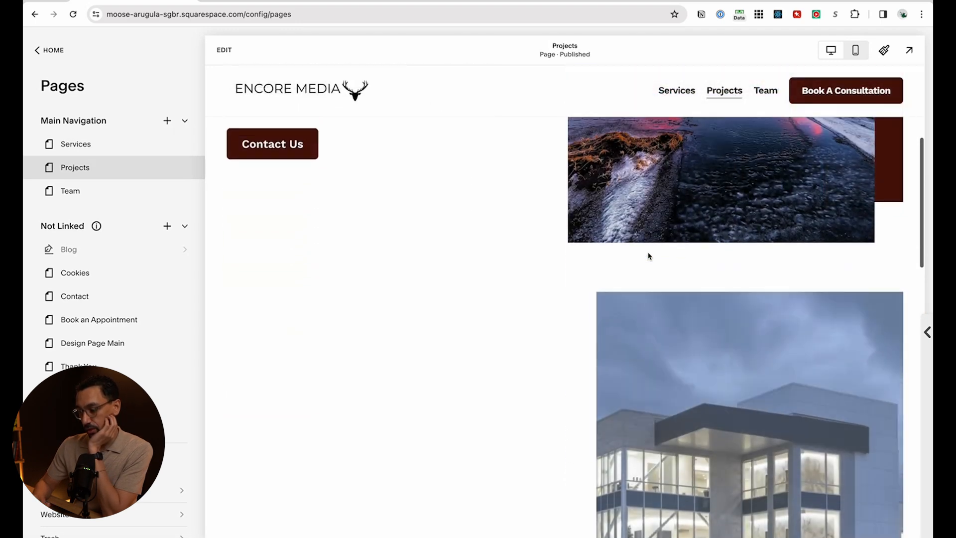
scroll(649, 257, "down", 5)
scroll(648, 257, "down", 2)
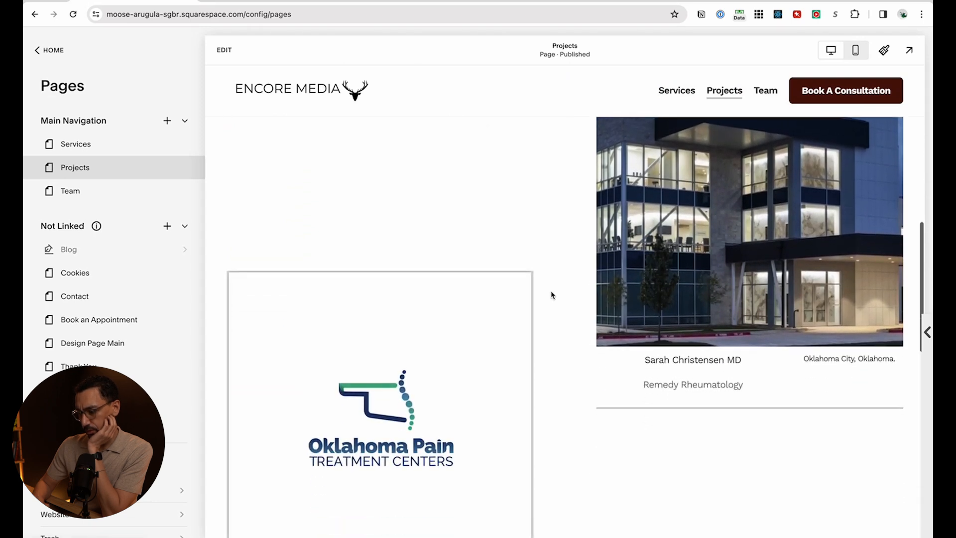
scroll(675, 253, "down", 2)
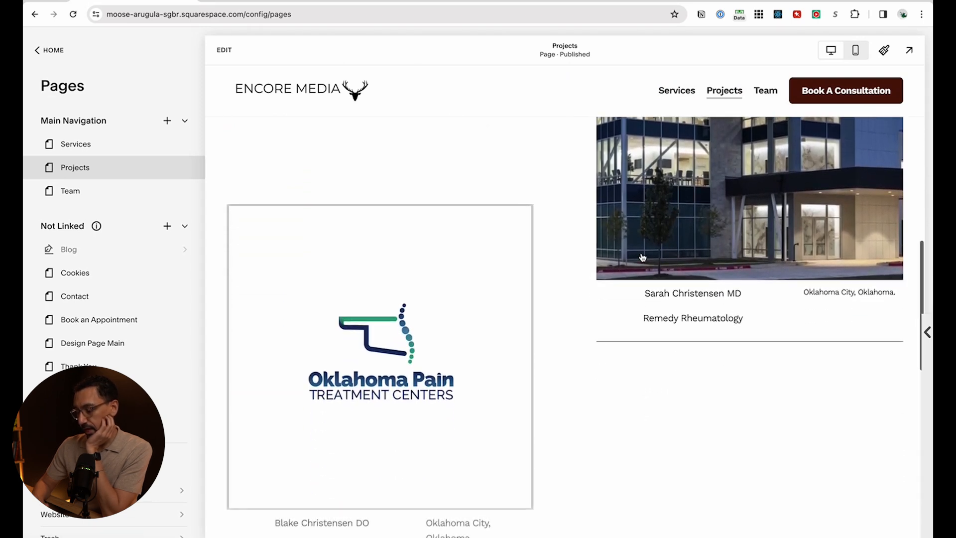
scroll(777, 279, "up", 3)
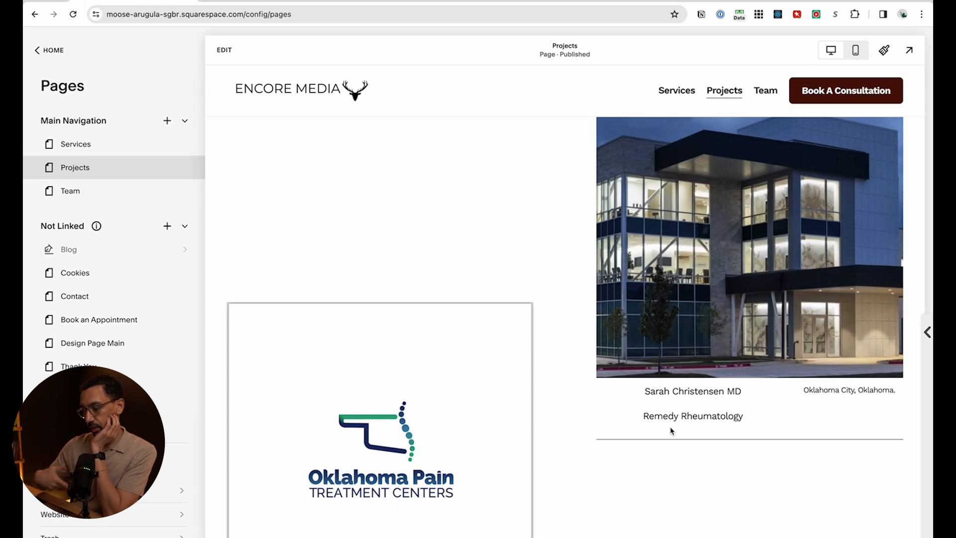
scroll(551, 388, "down", 7)
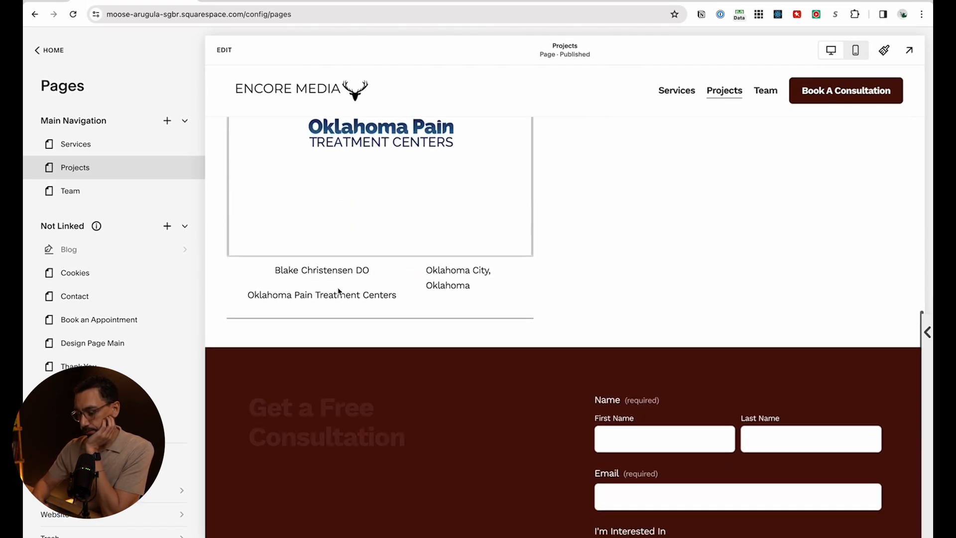
scroll(377, 323, "down", 2)
scroll(380, 198, "down", 8)
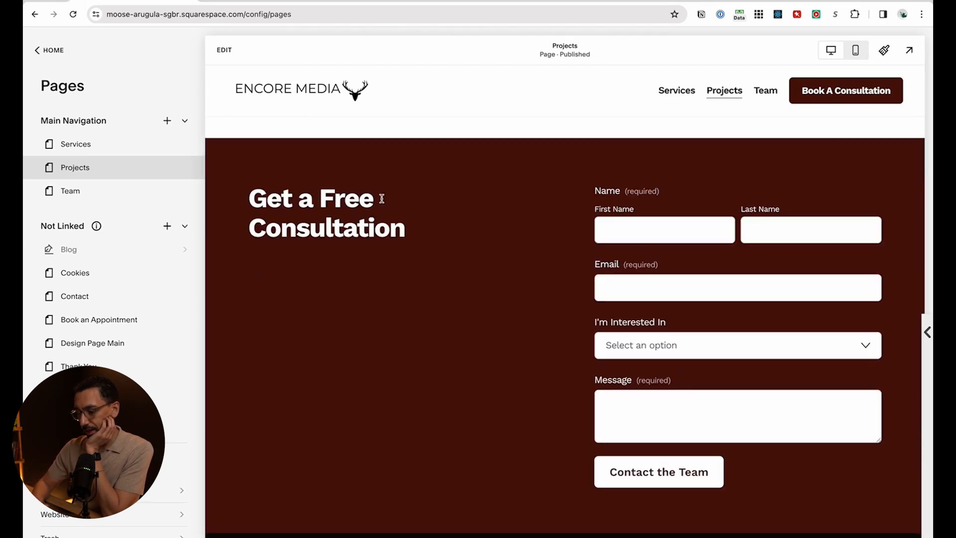
scroll(382, 199, "up", 12)
scroll(383, 202, "up", 15)
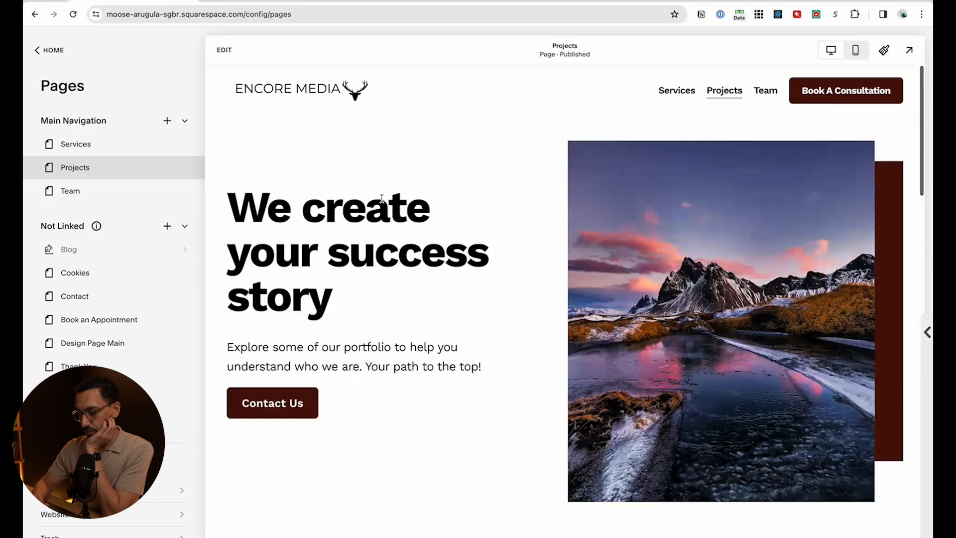
scroll(390, 199, "down", 3)
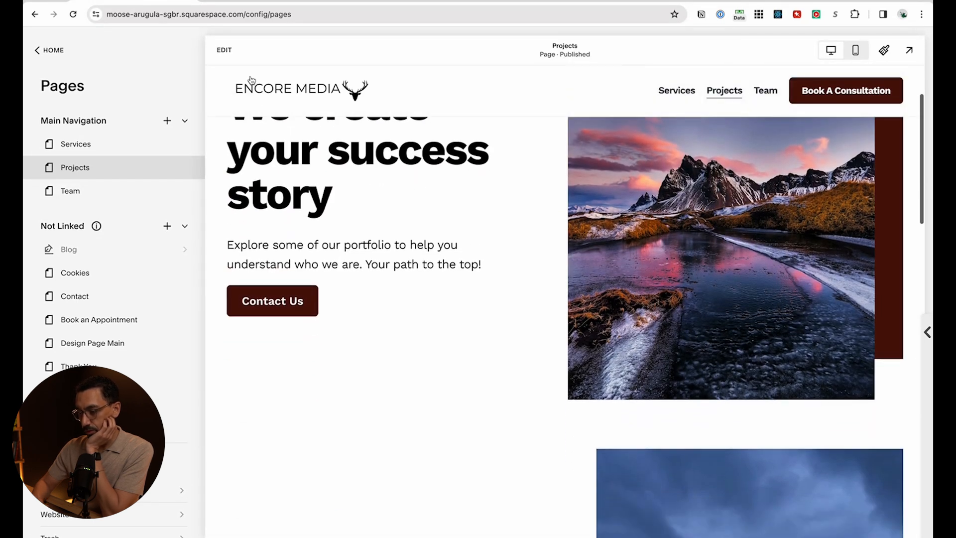
Edit the Projects page and turn on a divider for its hero section with stroke thickness S
left_click(224, 50)
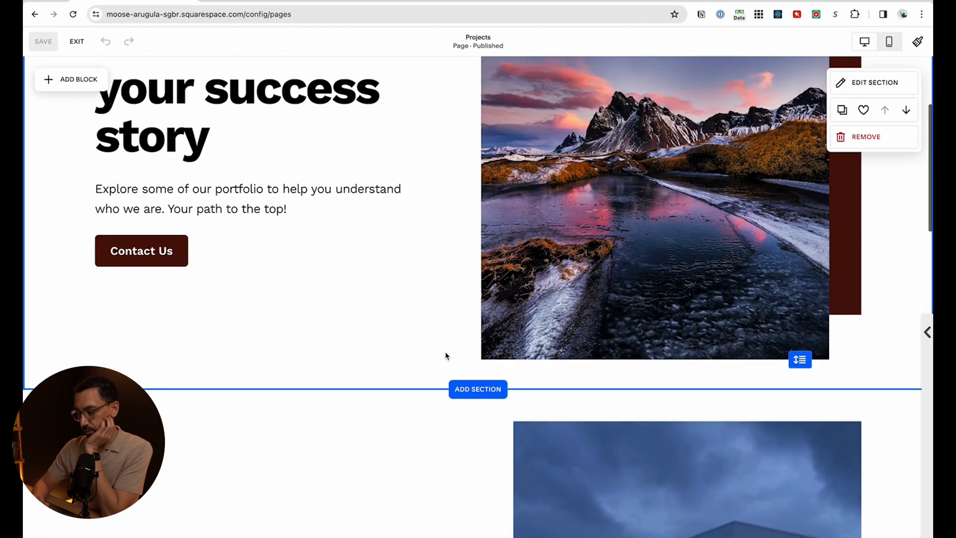
left_click(867, 86)
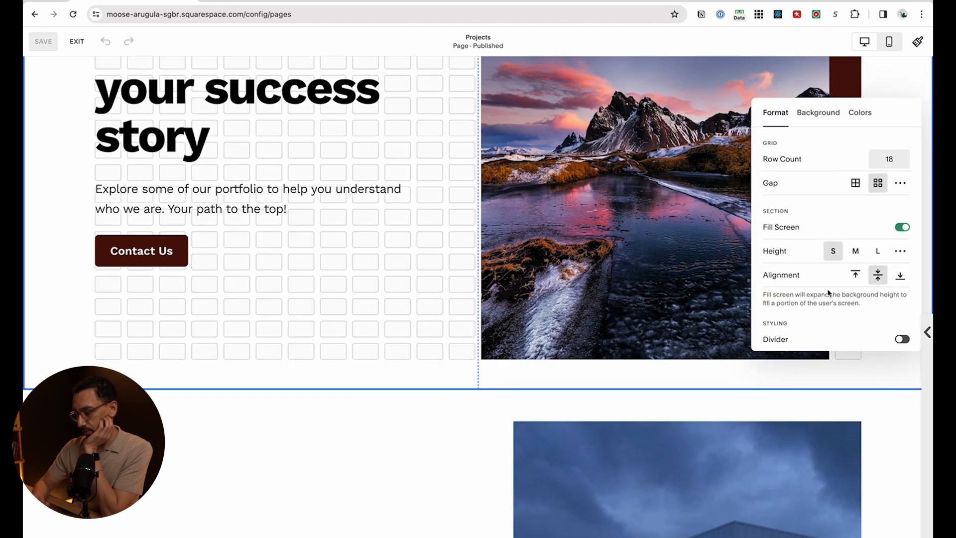
scroll(828, 290, "down", 1)
left_click(824, 327)
scroll(840, 320, "down", 5)
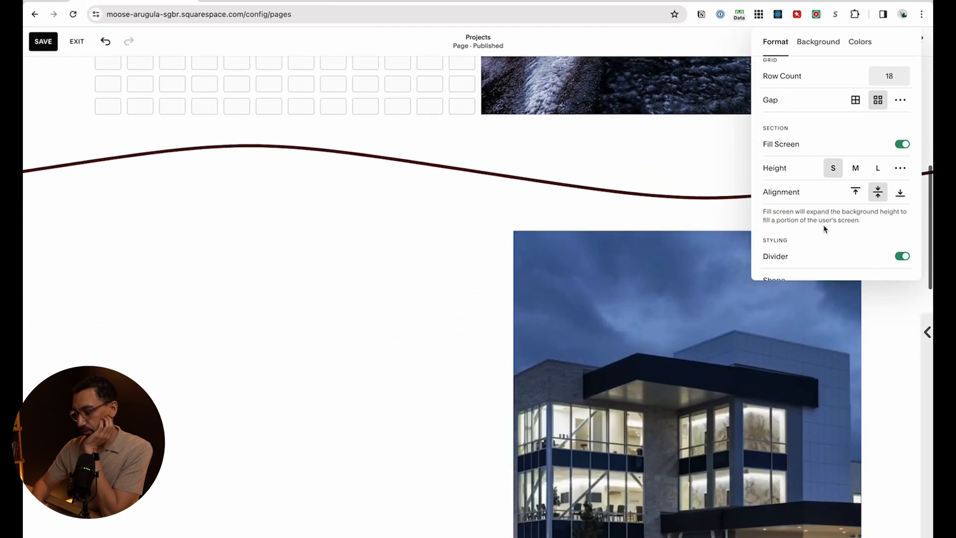
scroll(825, 230, "down", 3)
left_click(832, 257)
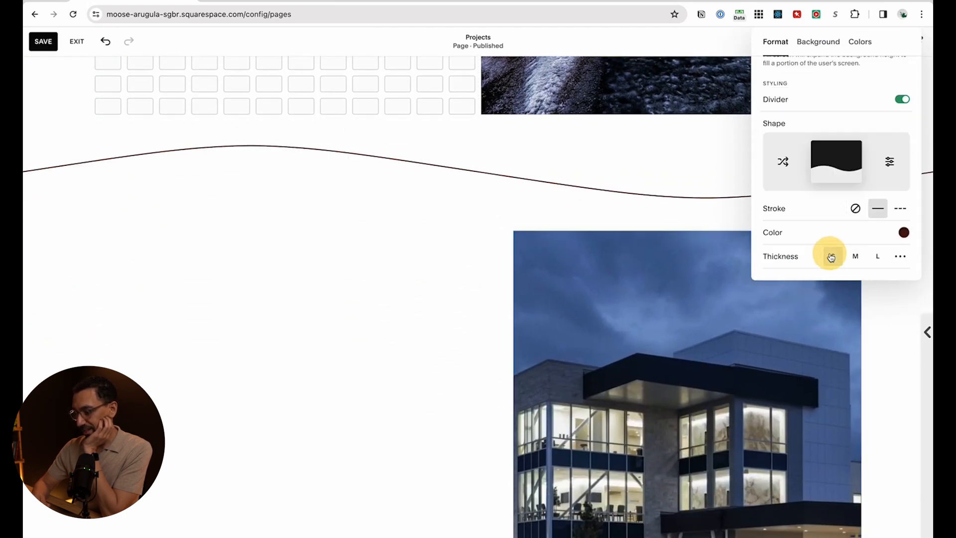
Try a shuffled and a straight divider shape, then choose the single downward curve
left_click(784, 160)
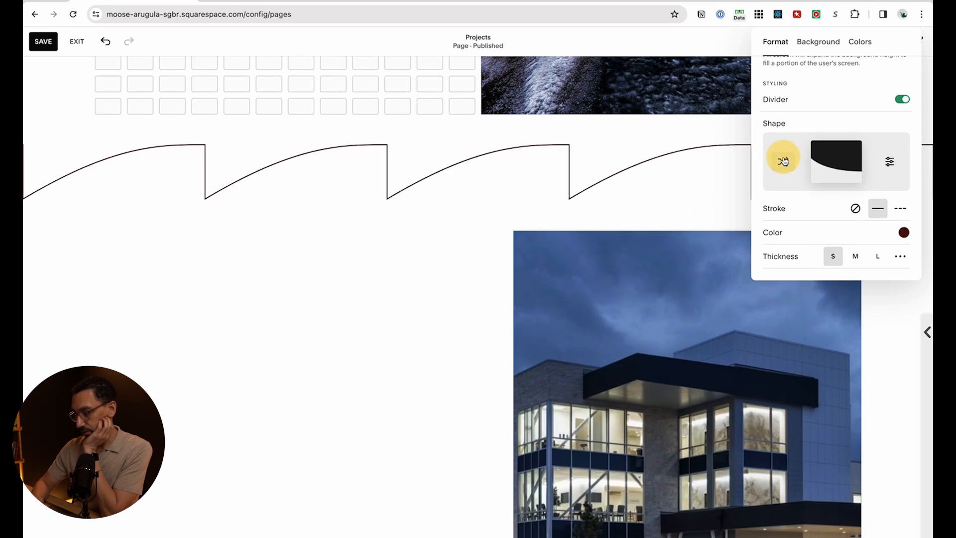
left_click(846, 164)
left_click(784, 95)
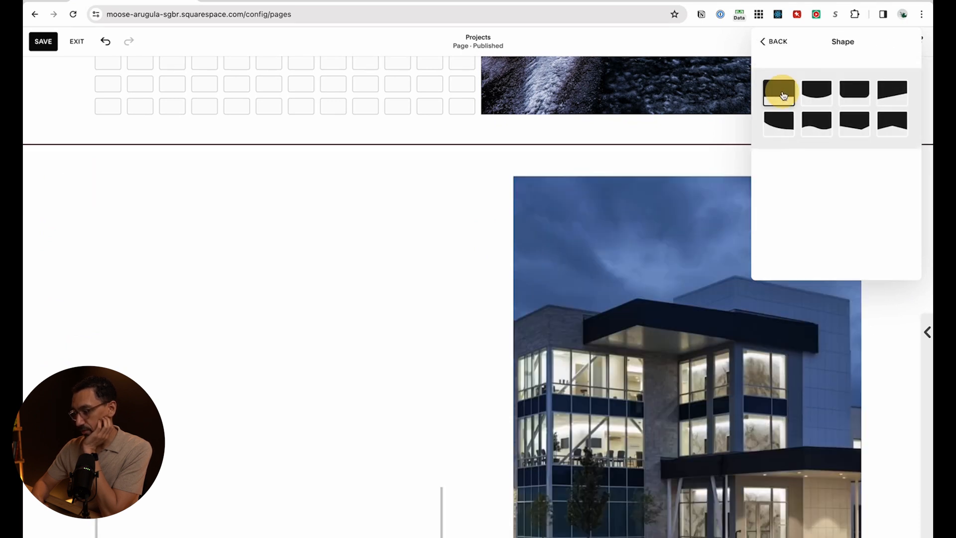
left_click(820, 94)
Try the flip and L height options on the curved hero divider, then set its height to S
scroll(858, 230, "down", 1)
left_click(899, 251)
left_click(889, 227)
left_click(838, 228)
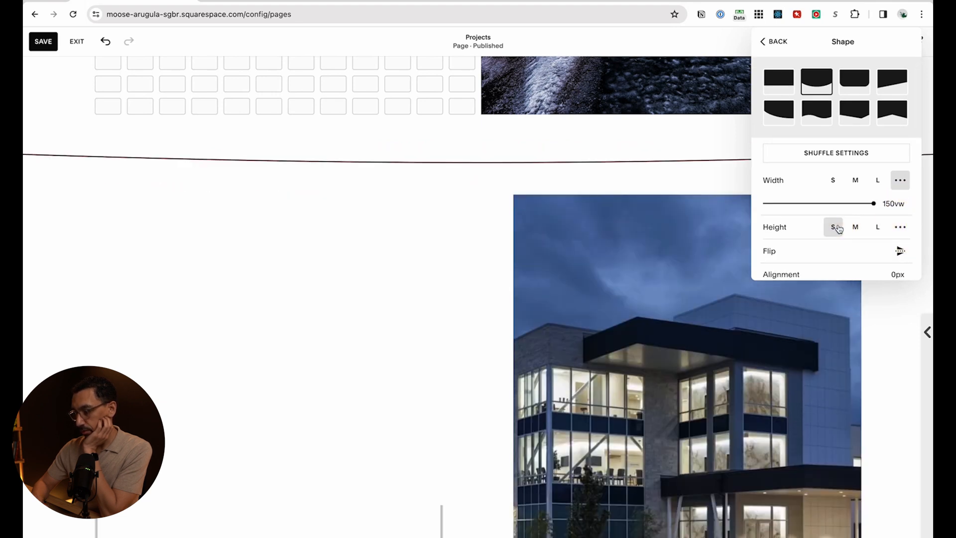
left_click(877, 227)
left_click(828, 229)
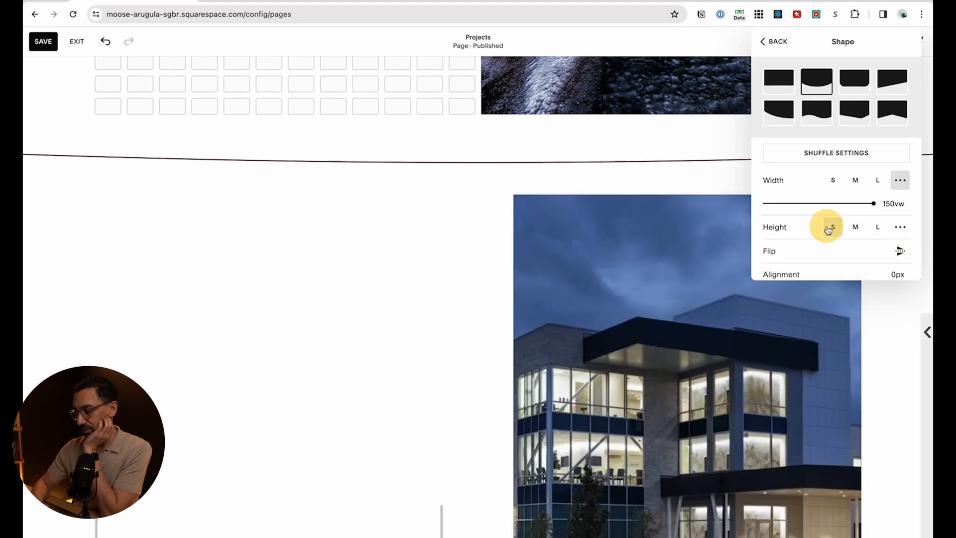
left_click(773, 48)
scroll(866, 217, "down", 2)
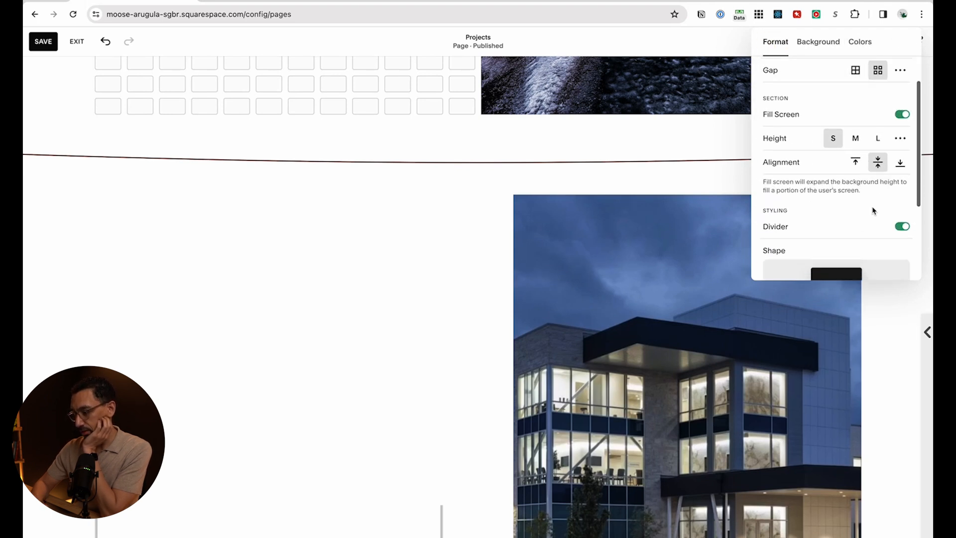
Change the stroke color of the Projects hero divider to the palette's light gray
scroll(891, 173, "down", 5)
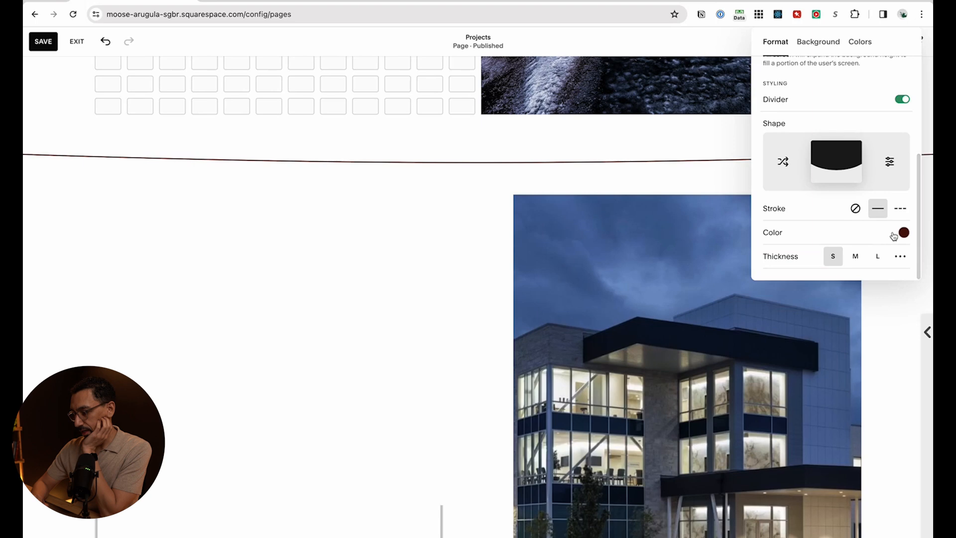
left_click(895, 234)
left_click(817, 210)
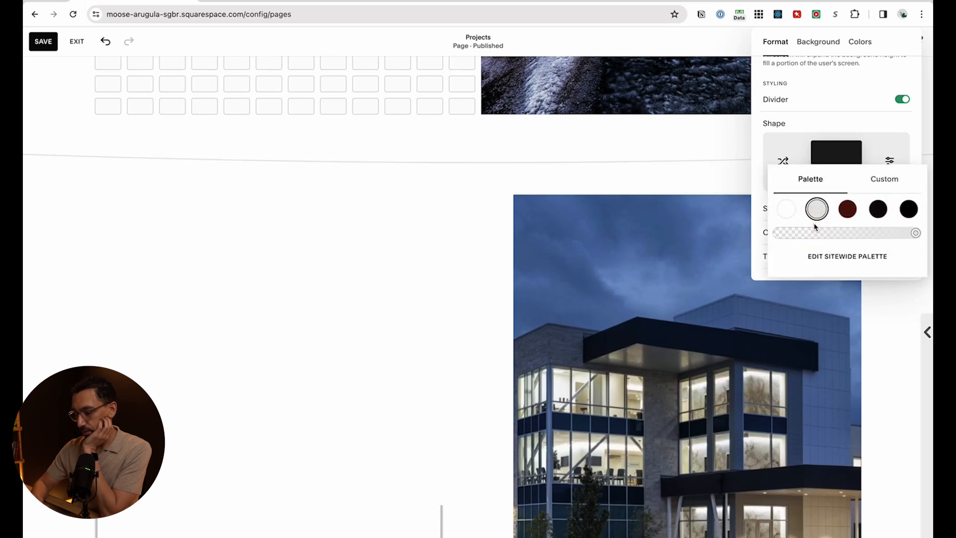
left_click(316, 292)
Save the Projects page, exit editing and check how the divider sits between the hero and the portfolio
scroll(318, 338, "up", 10)
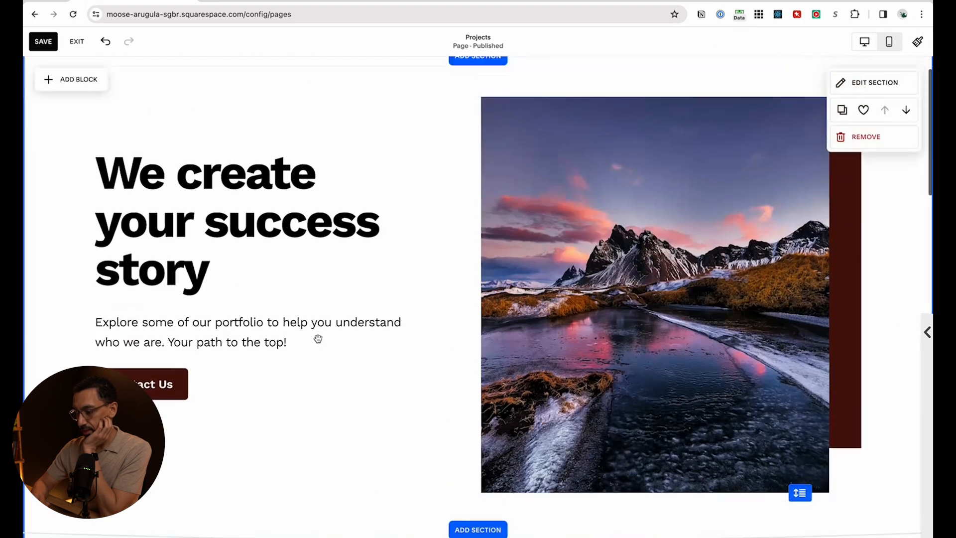
left_click(43, 41)
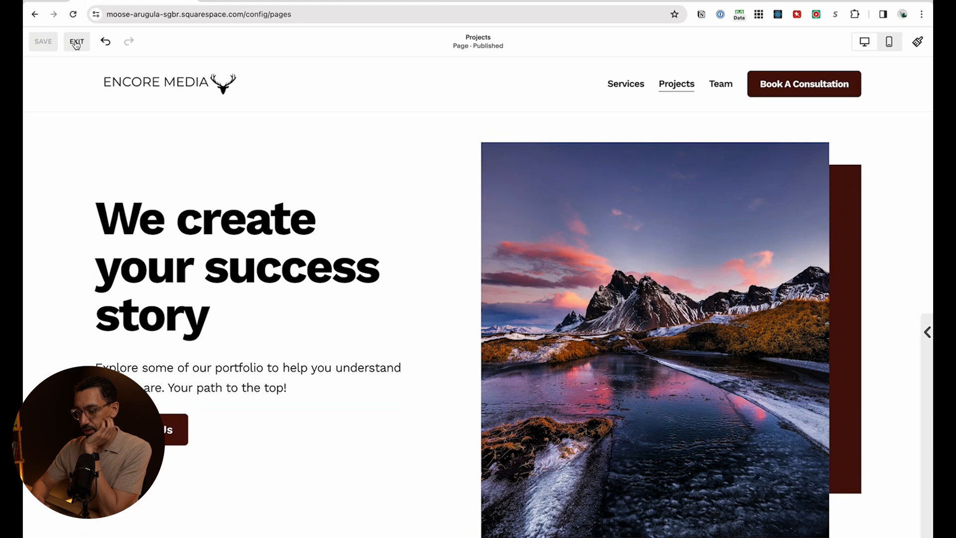
left_click(77, 41)
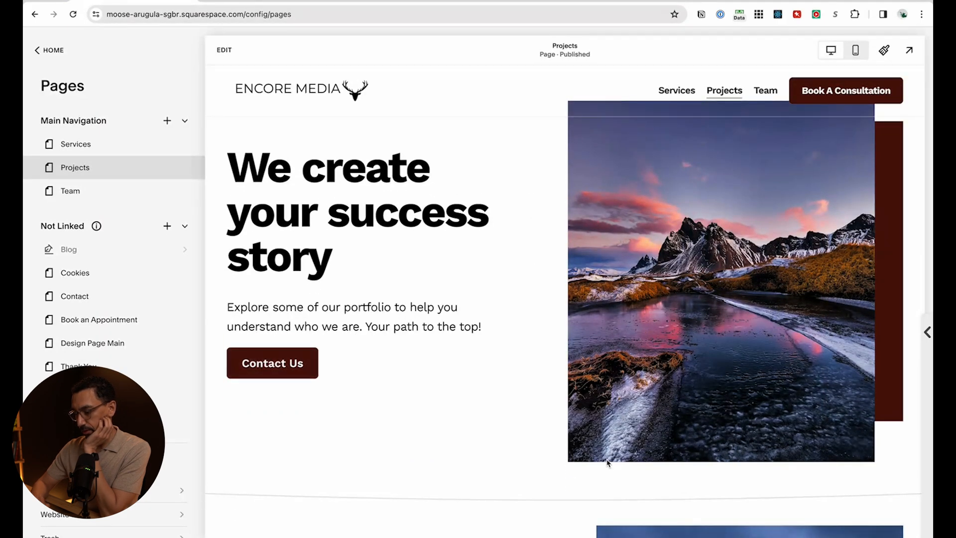
scroll(571, 453, "down", 3)
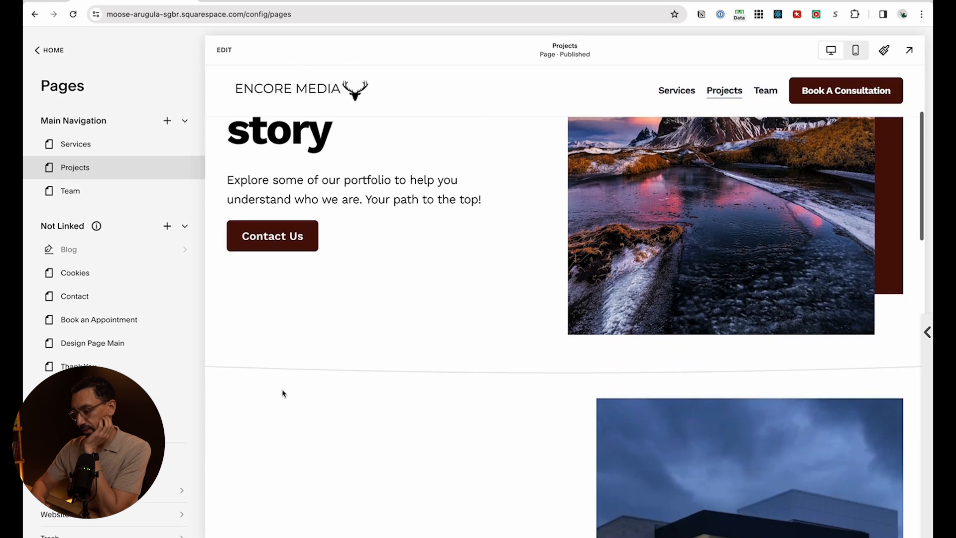
scroll(327, 386, "down", 5)
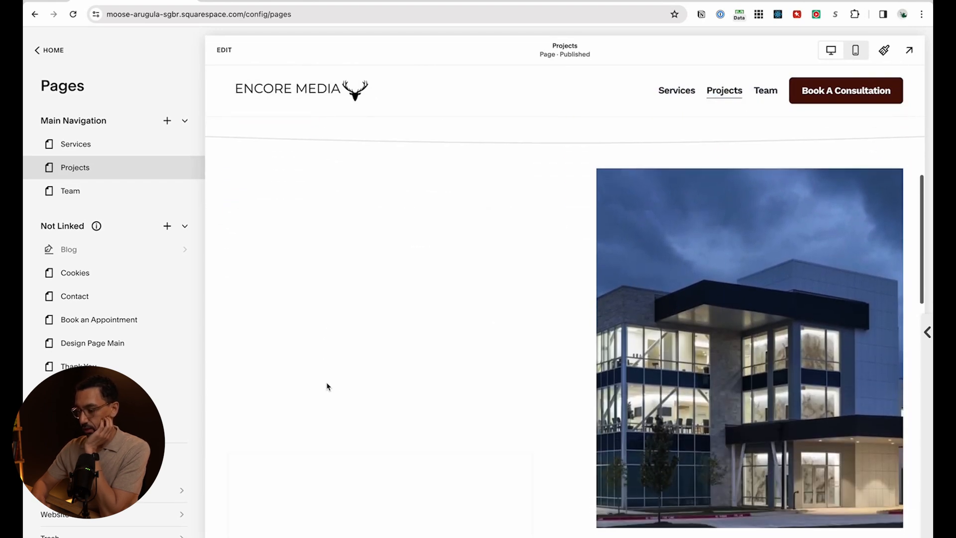
scroll(449, 307, "down", 4)
scroll(303, 67, "up", 15)
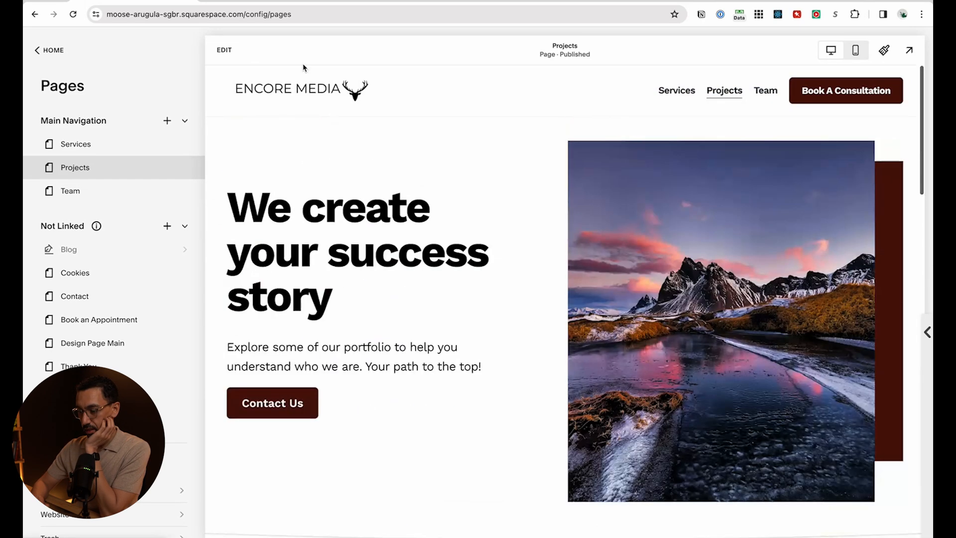
Open the Home page for editing and turn on a divider for its hero section
left_click(304, 80)
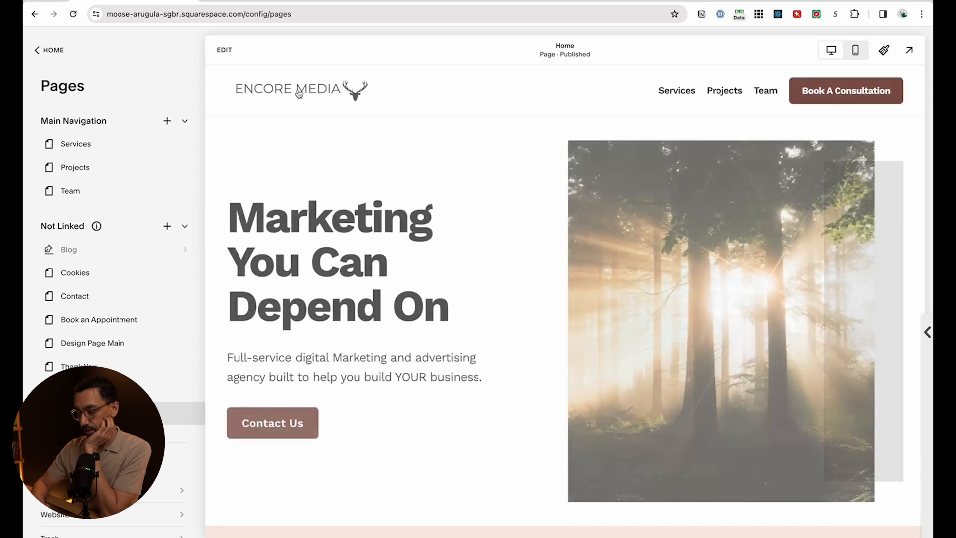
double_click(317, 215)
left_click(224, 49)
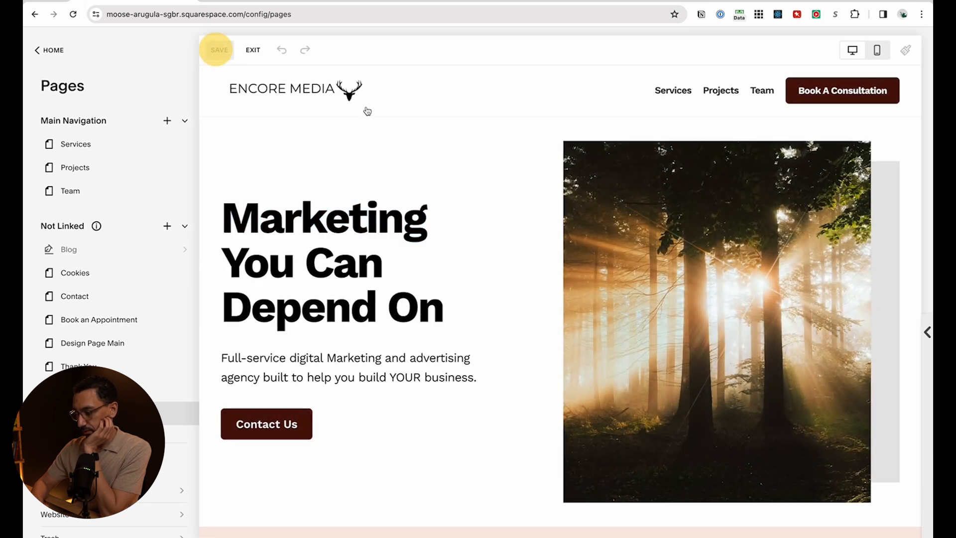
left_click(865, 141)
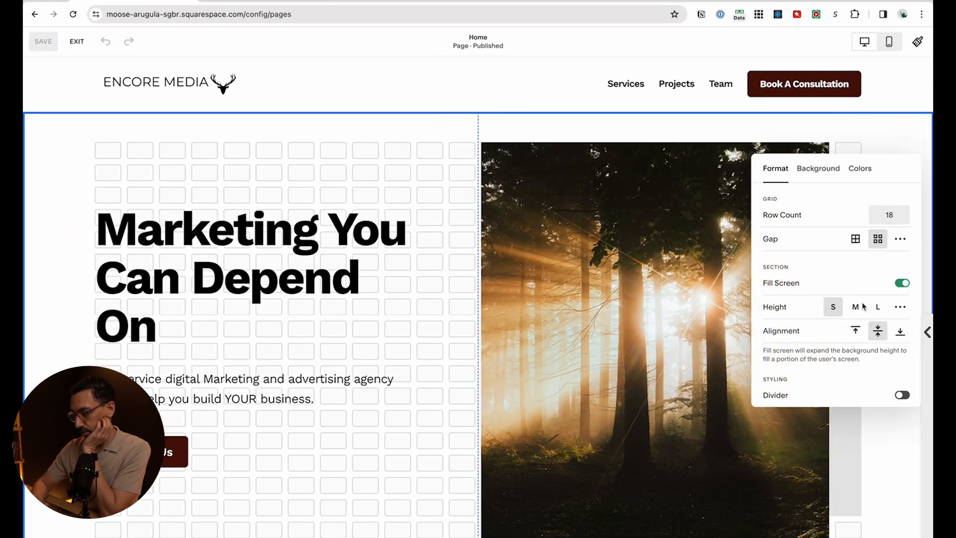
scroll(861, 349, "down", 1)
left_click(903, 383)
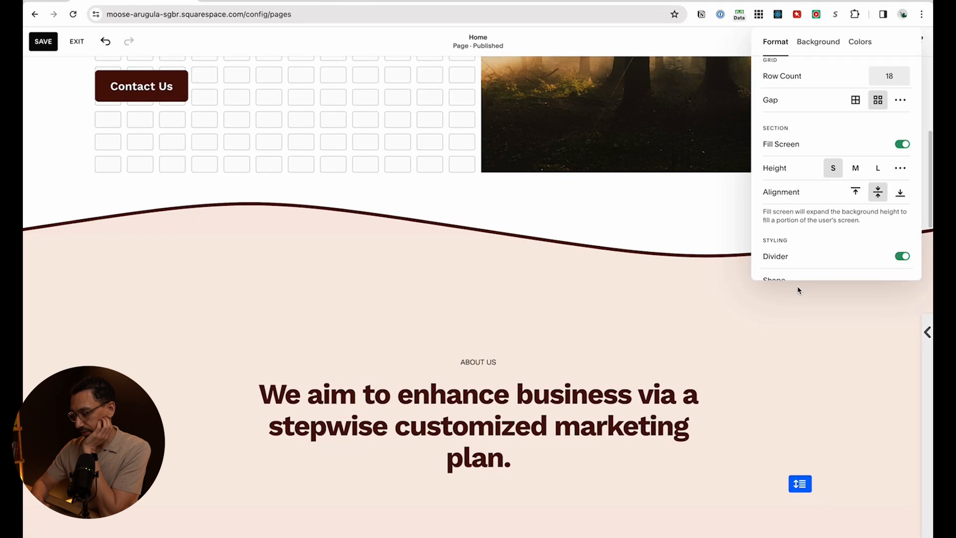
Give the Home hero divider the single downward curve shape with a width of 150vw and height S
scroll(798, 290, "down", 2)
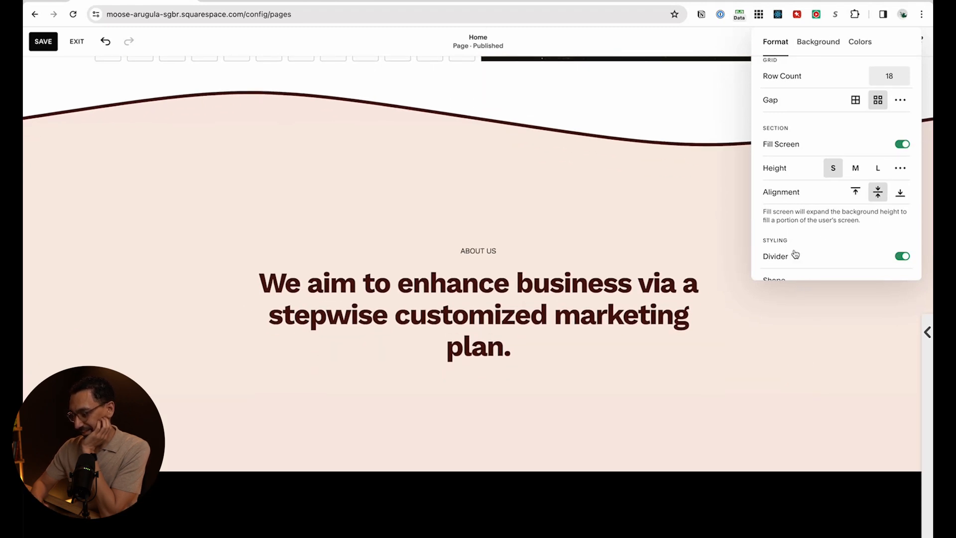
scroll(796, 254, "down", 3)
left_click(886, 160)
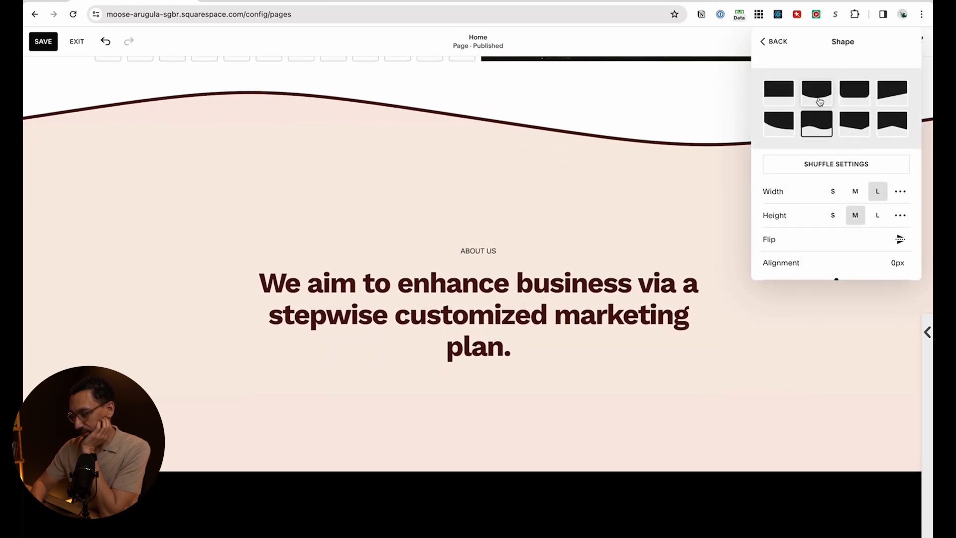
left_click(819, 102)
left_click(901, 199)
left_click_drag(838, 215, 898, 215)
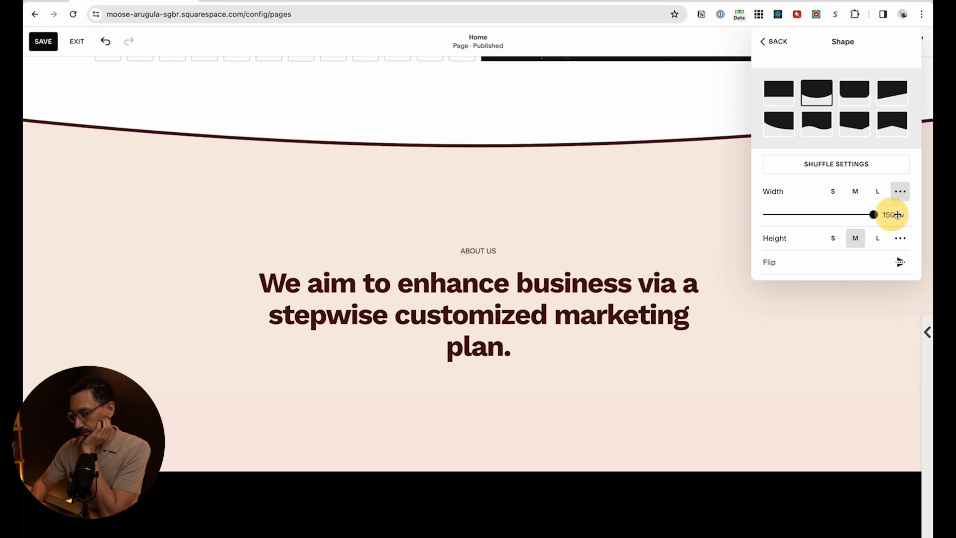
left_click(830, 240)
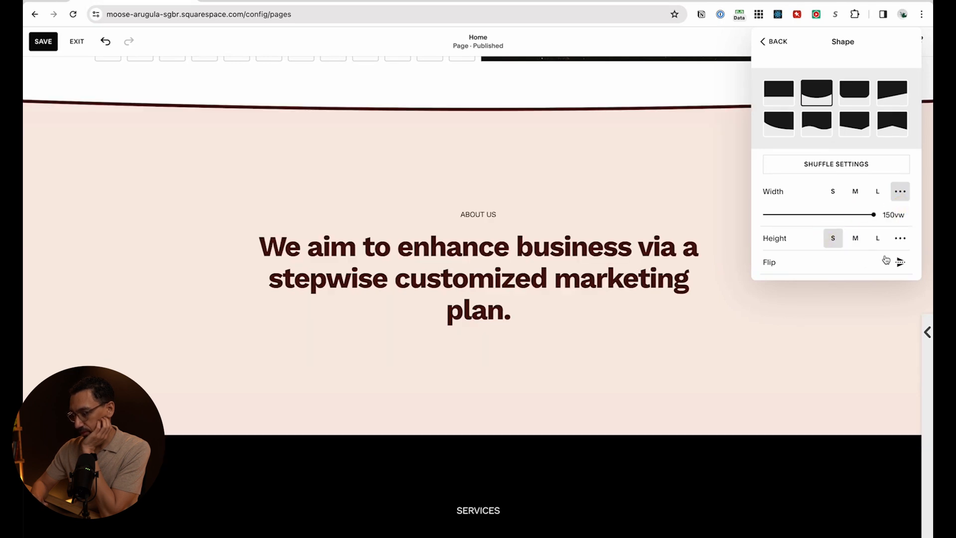
left_click(780, 41)
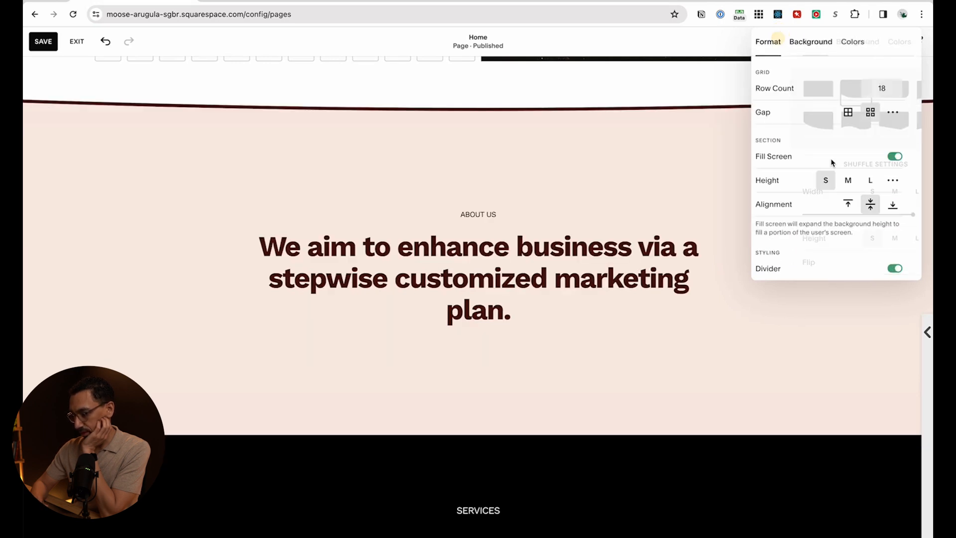
Set the Home hero divider's stroke thickness to S and its color to the palette's light gray
scroll(847, 222, "down", 4)
left_click(833, 257)
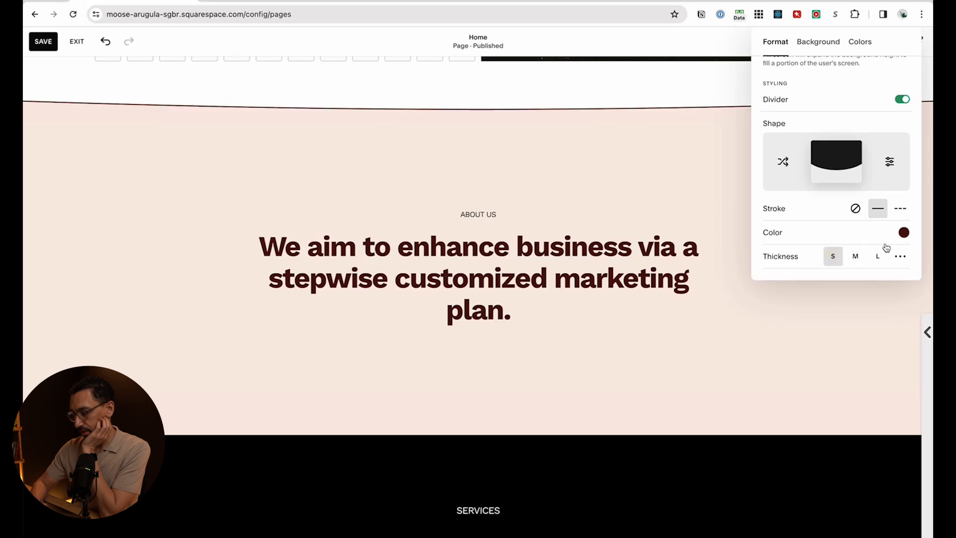
left_click(904, 233)
left_click(818, 212)
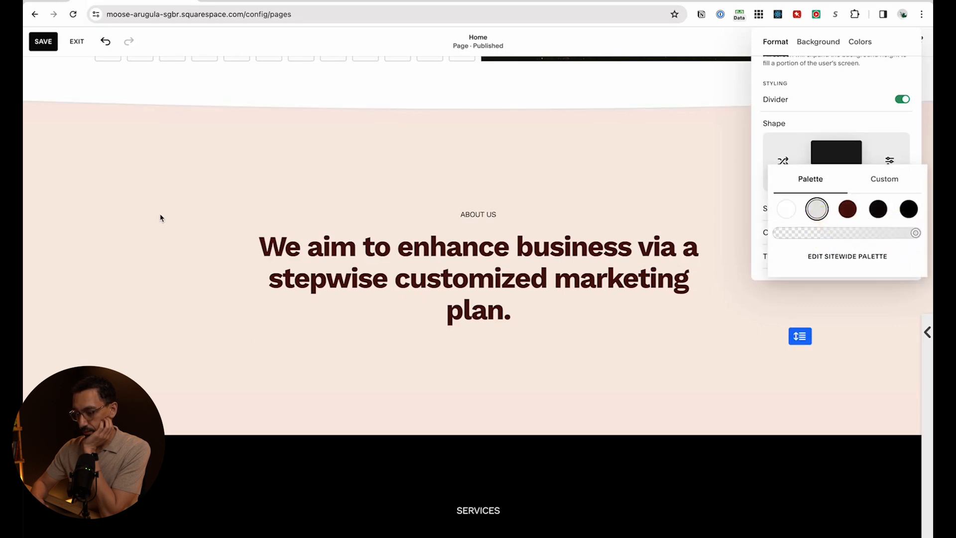
left_click(160, 214)
Save the Home page and exit editing
scroll(299, 299, "up", 3)
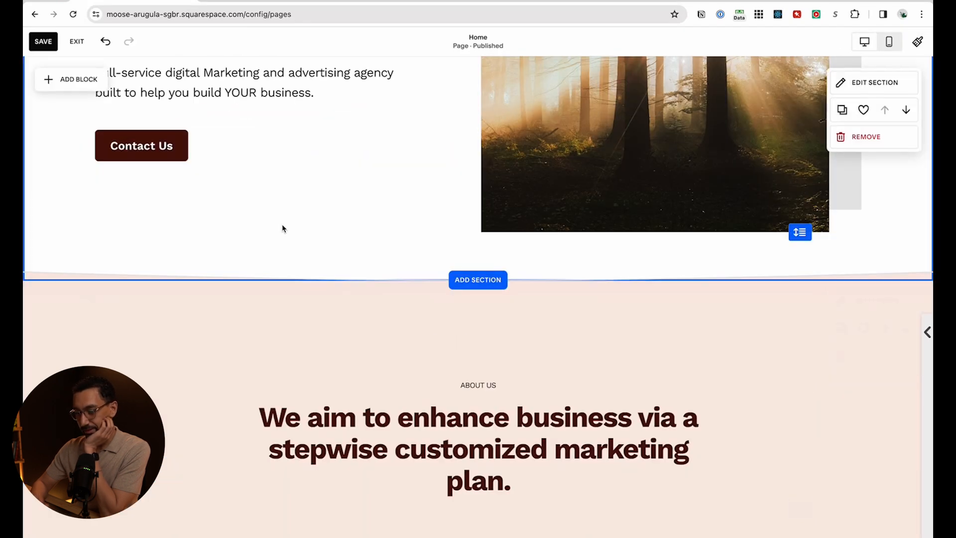
scroll(228, 222, "up", 5)
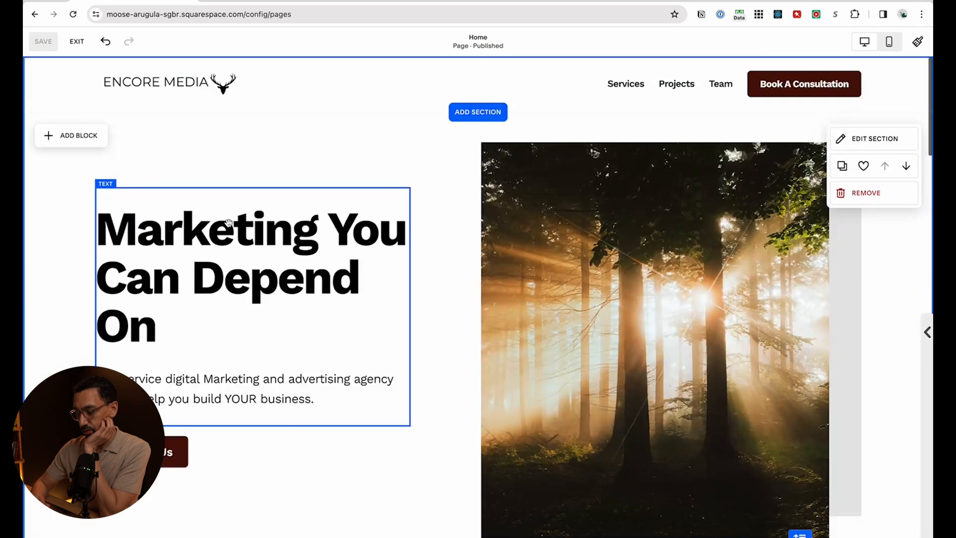
scroll(265, 225, "down", 2)
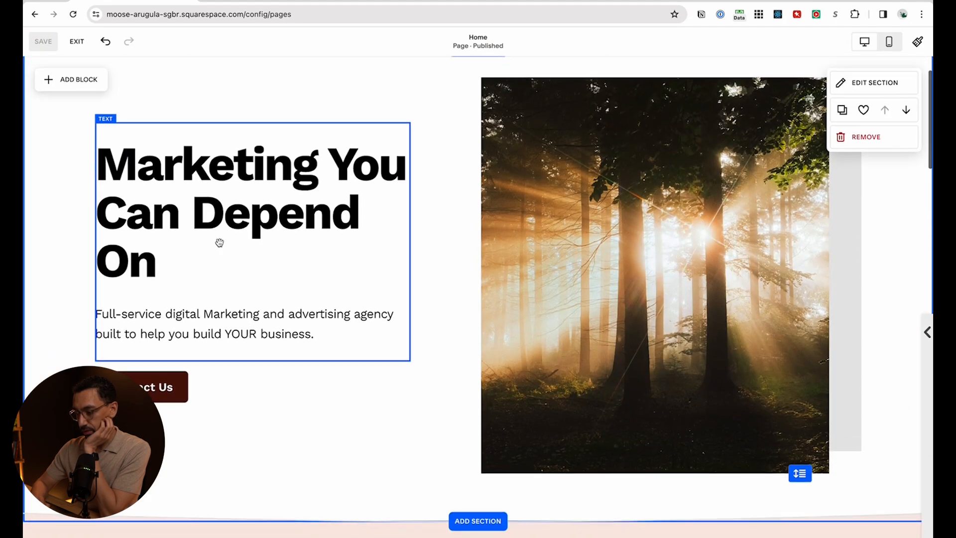
scroll(219, 242, "down", 12)
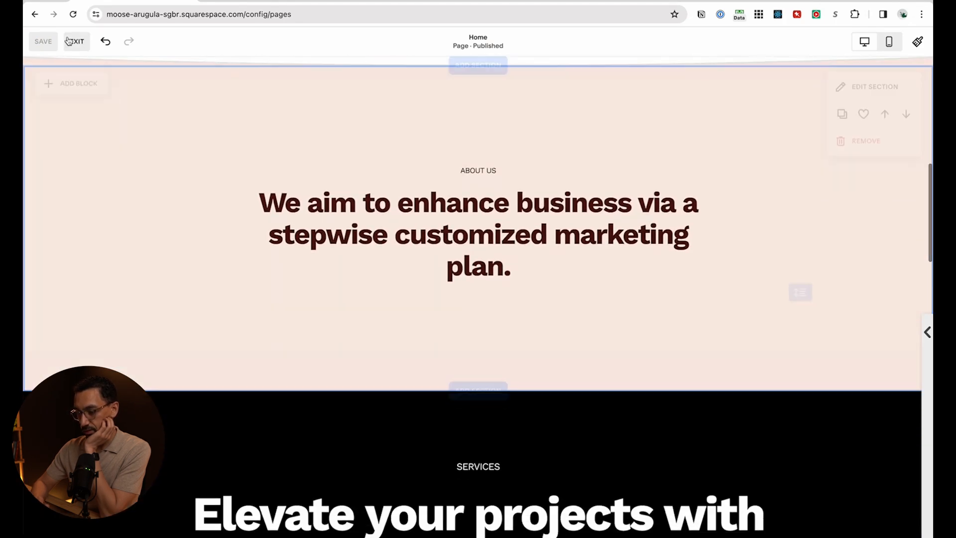
left_click(70, 41)
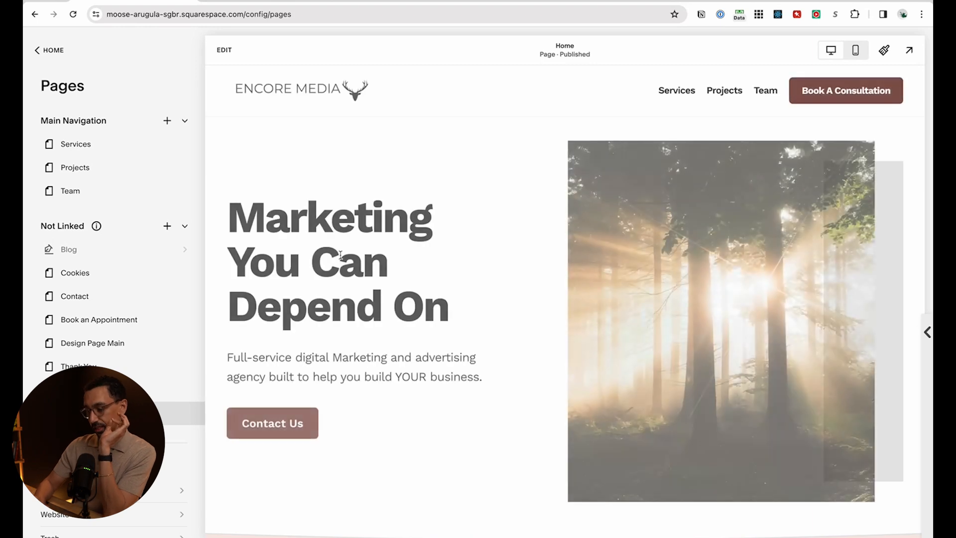
Examine the Home page from the hero divider through the reviews and consultation form to the footer
scroll(416, 284, "down", 4)
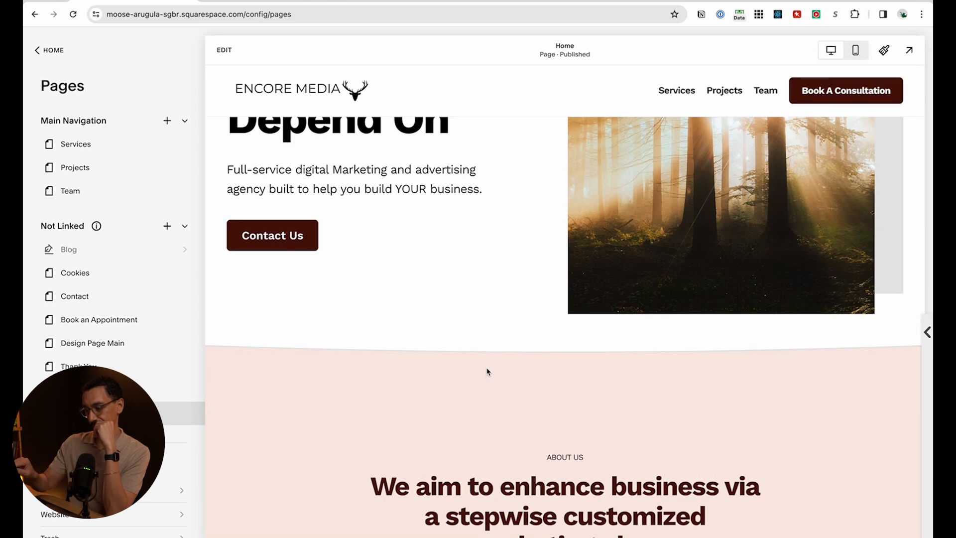
scroll(482, 382, "down", 15)
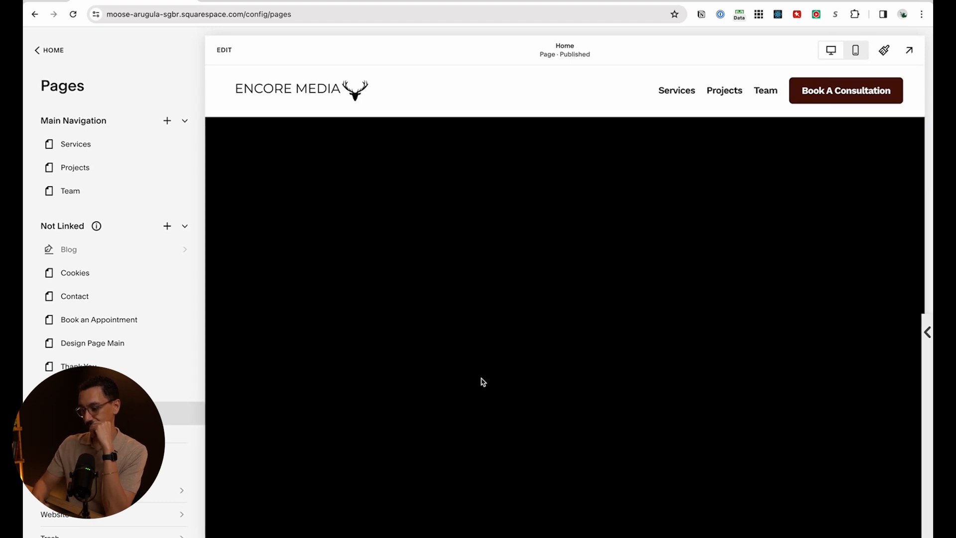
scroll(483, 382, "down", 7)
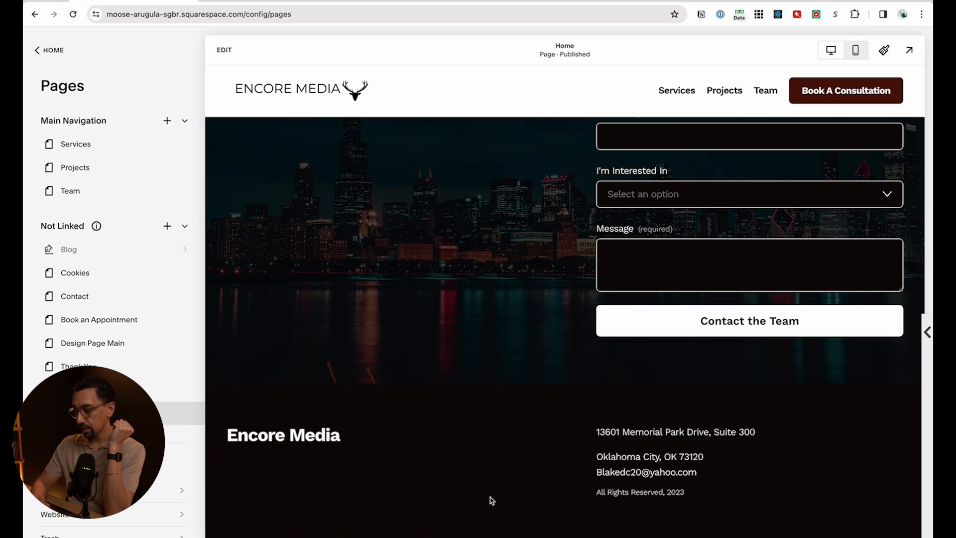
scroll(468, 357, "up", 10)
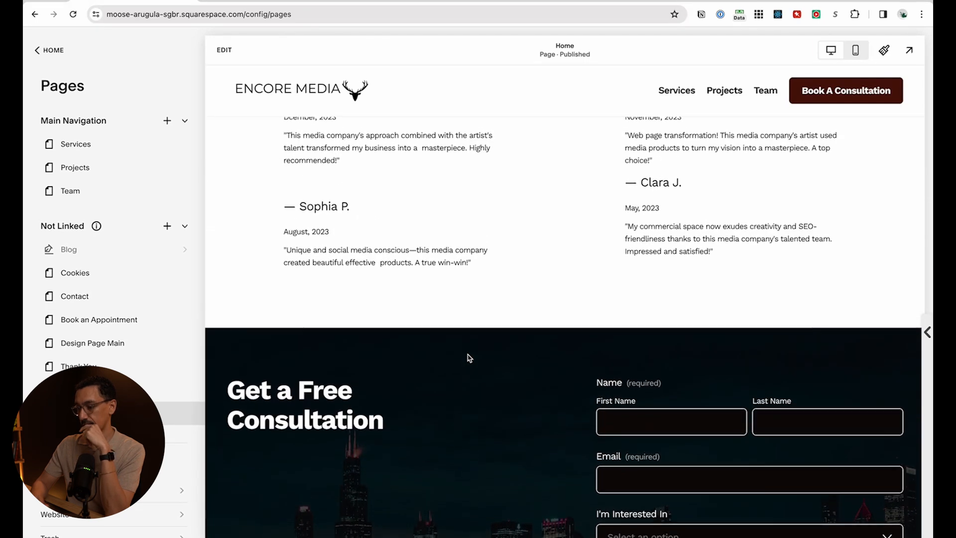
scroll(467, 357, "up", 4)
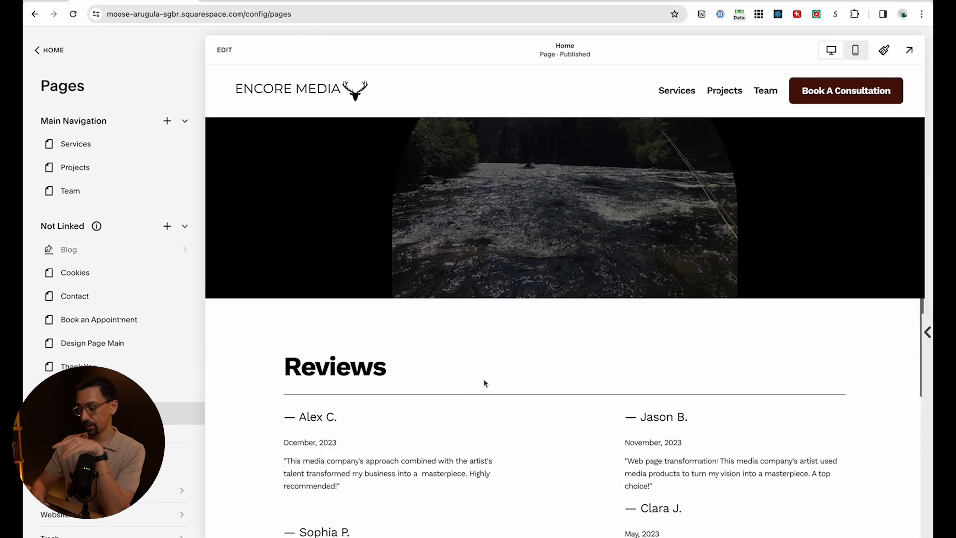
scroll(486, 382, "down", 5)
scroll(486, 383, "up", 20)
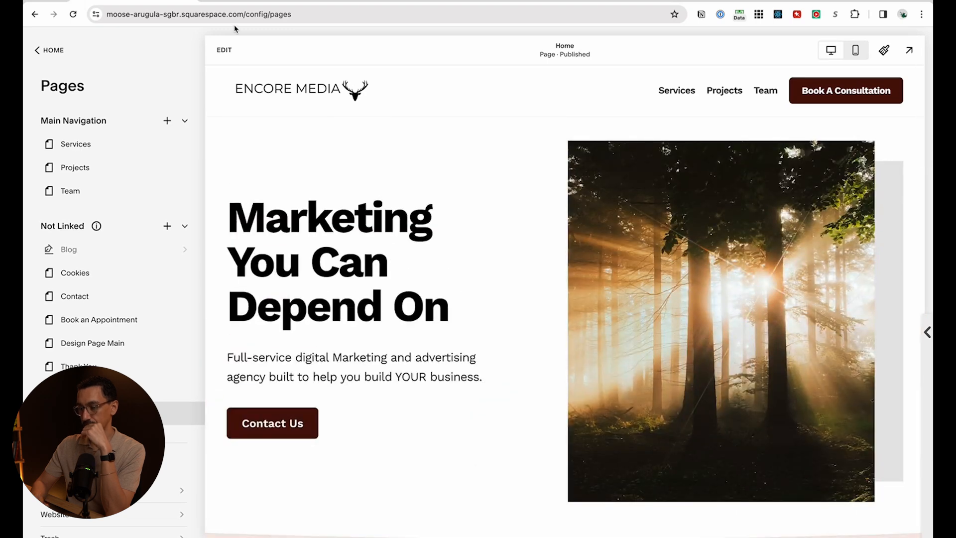
left_click(234, 1)
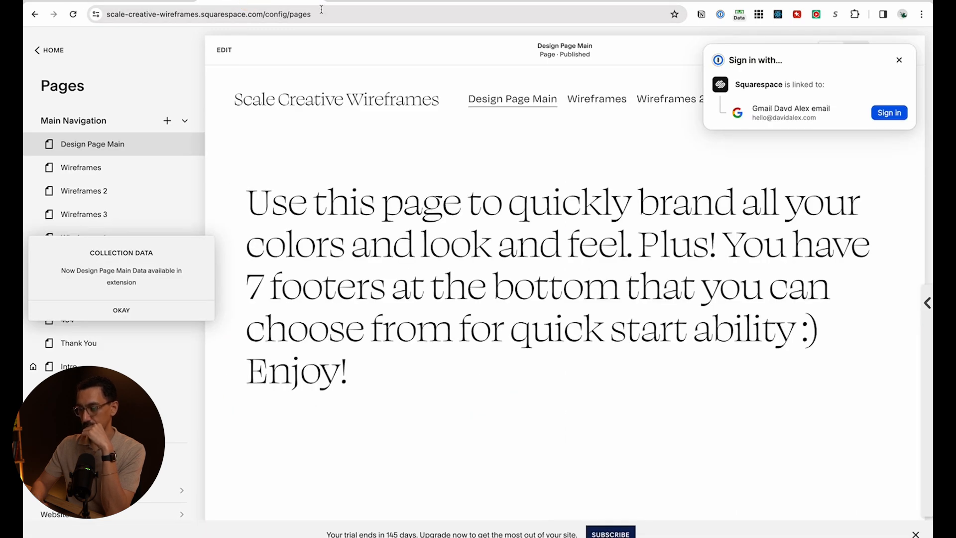
left_click(305, 2)
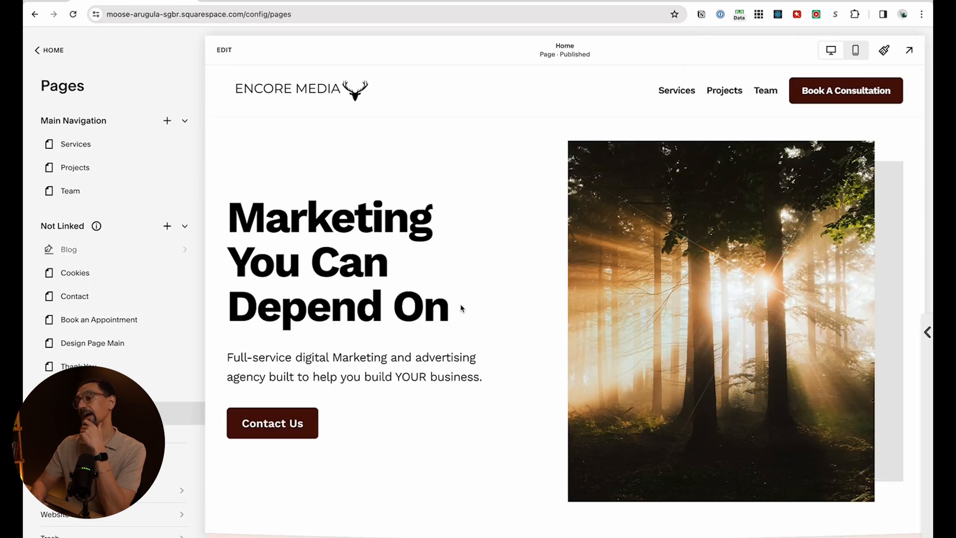